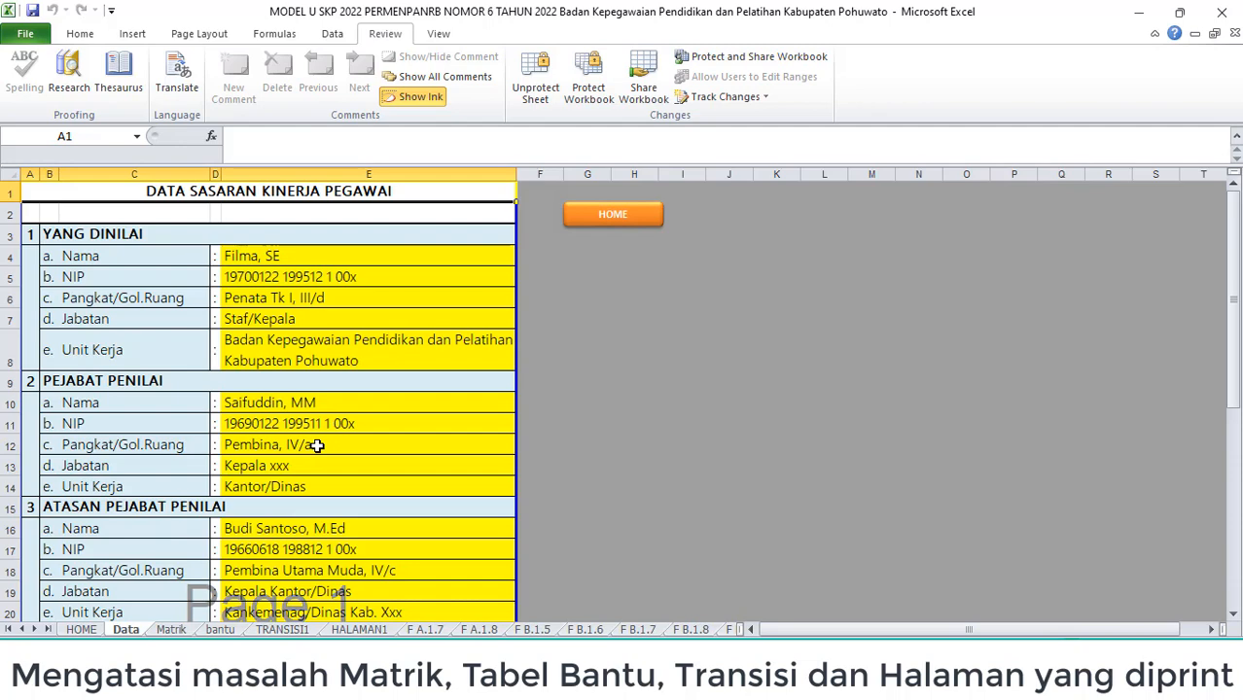
Step: Open the Matrik sheet and review the outcome headings in cells D4 through G4
left_click(171, 630)
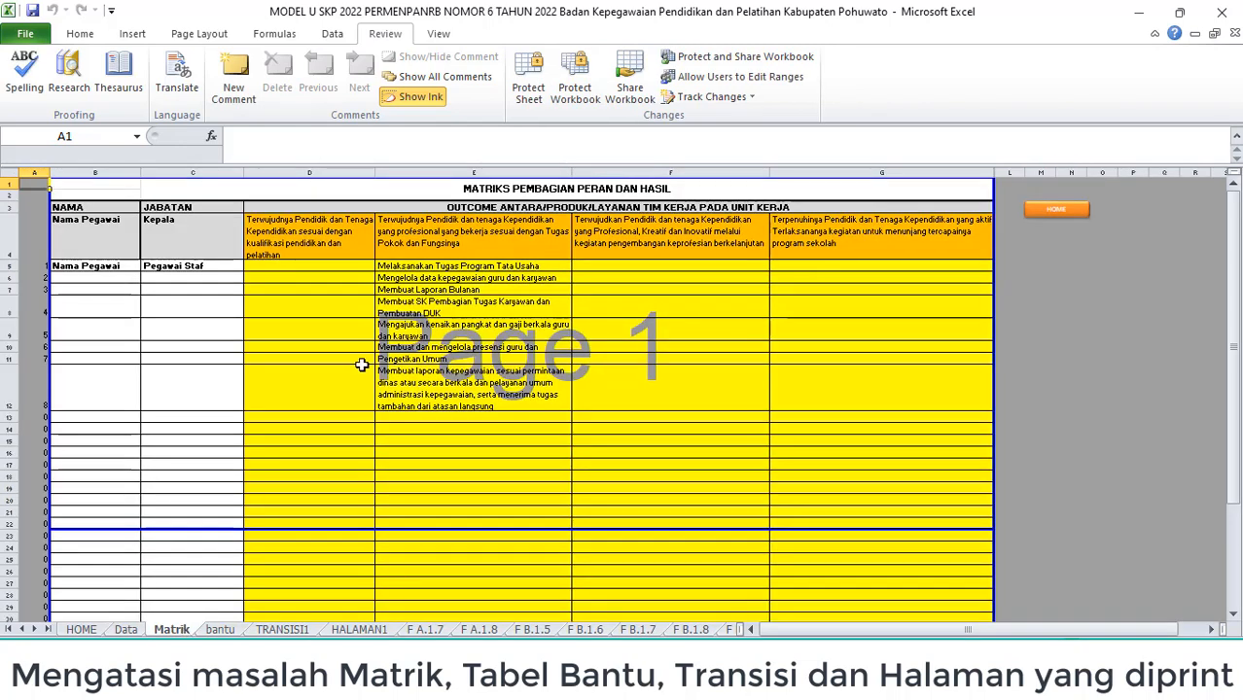
left_click(273, 235)
left_click(486, 216)
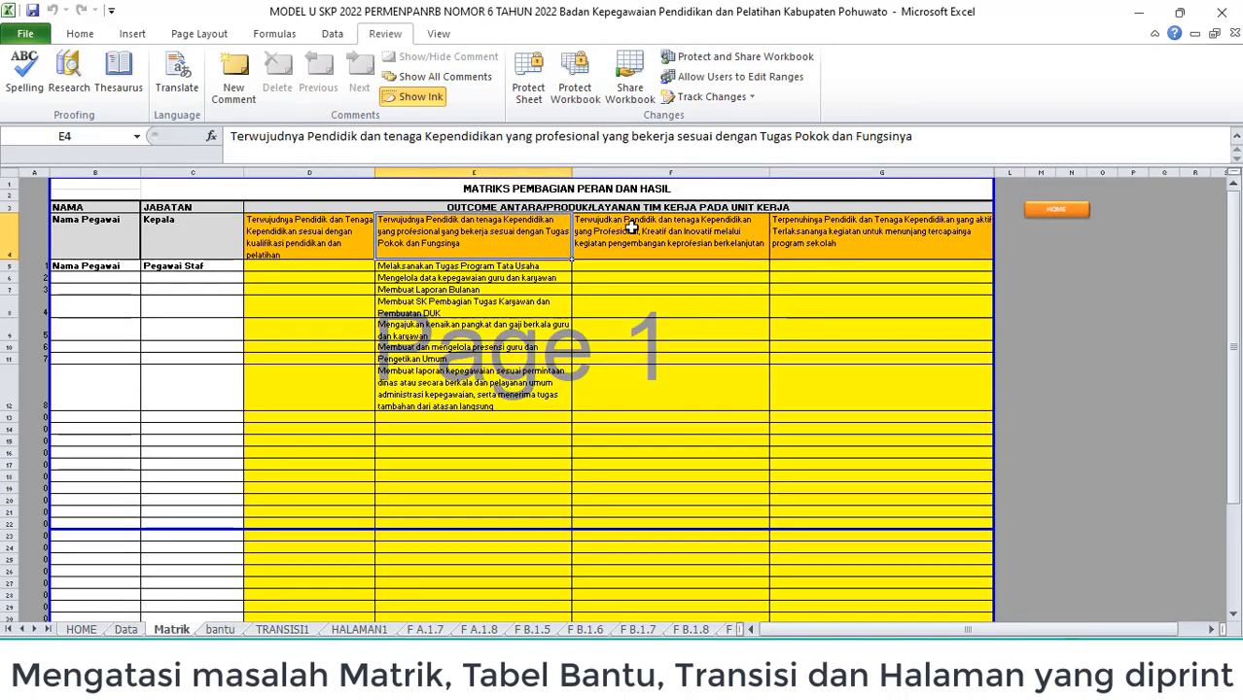
left_click(633, 226)
left_click(816, 235)
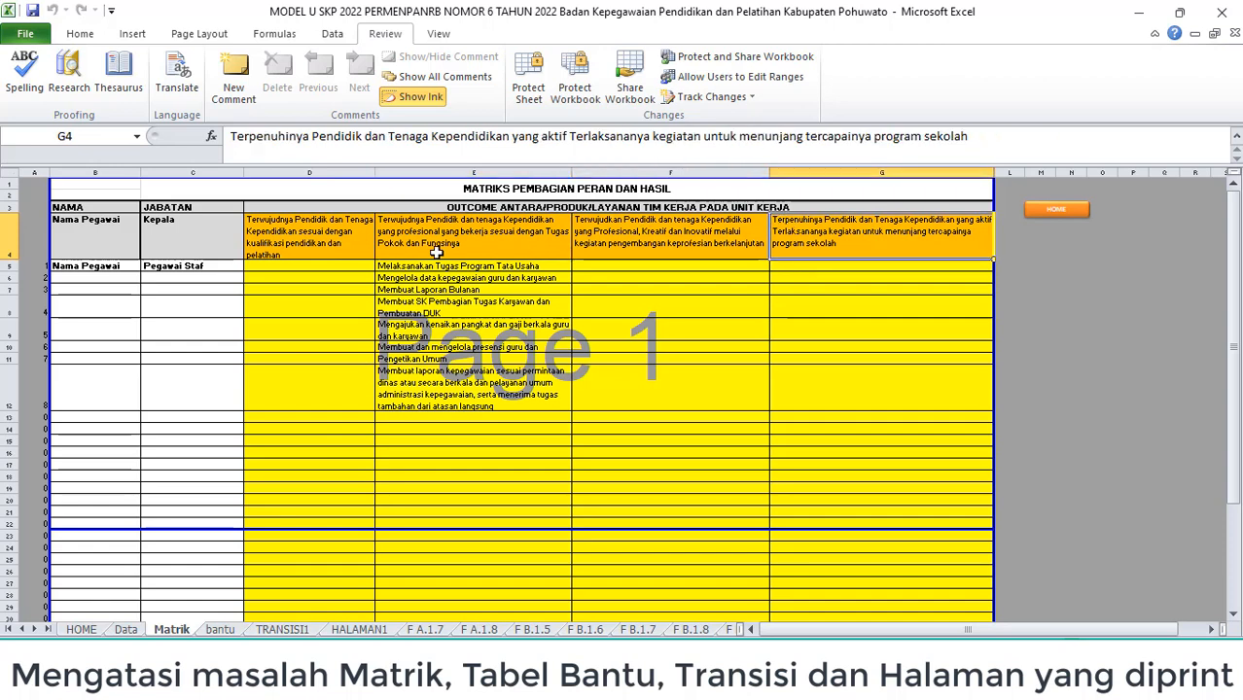
left_click(347, 238)
left_click(498, 241)
left_click(655, 235)
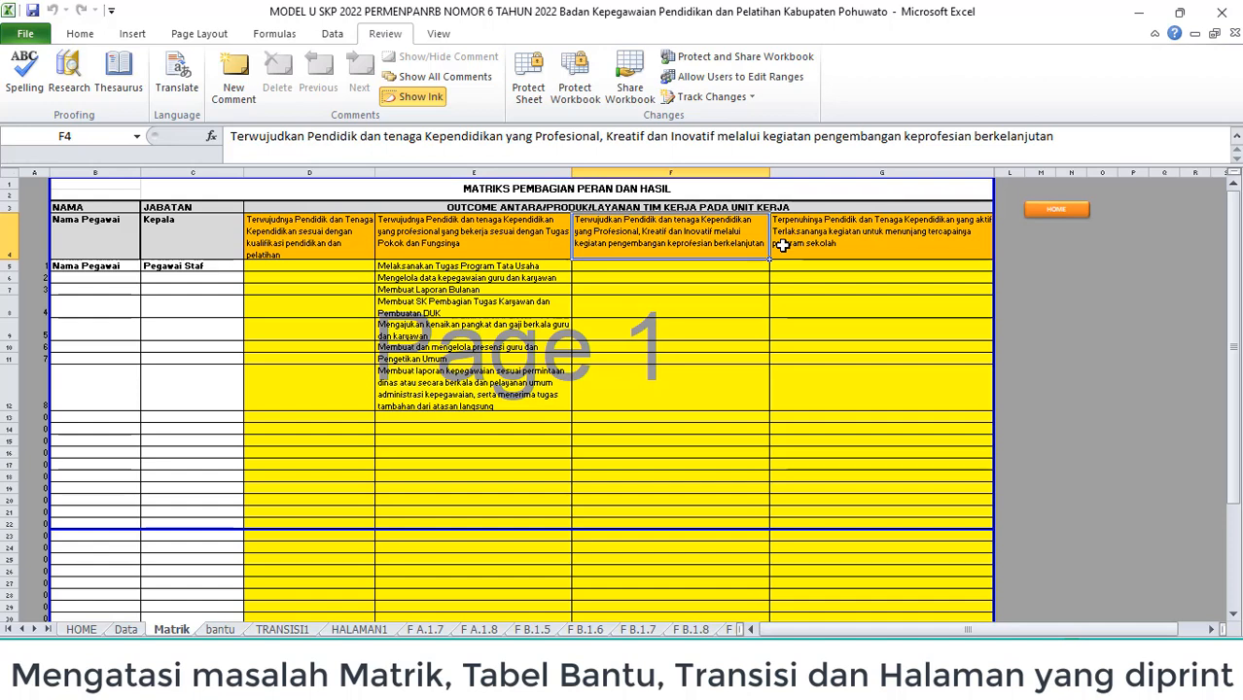
left_click(353, 231)
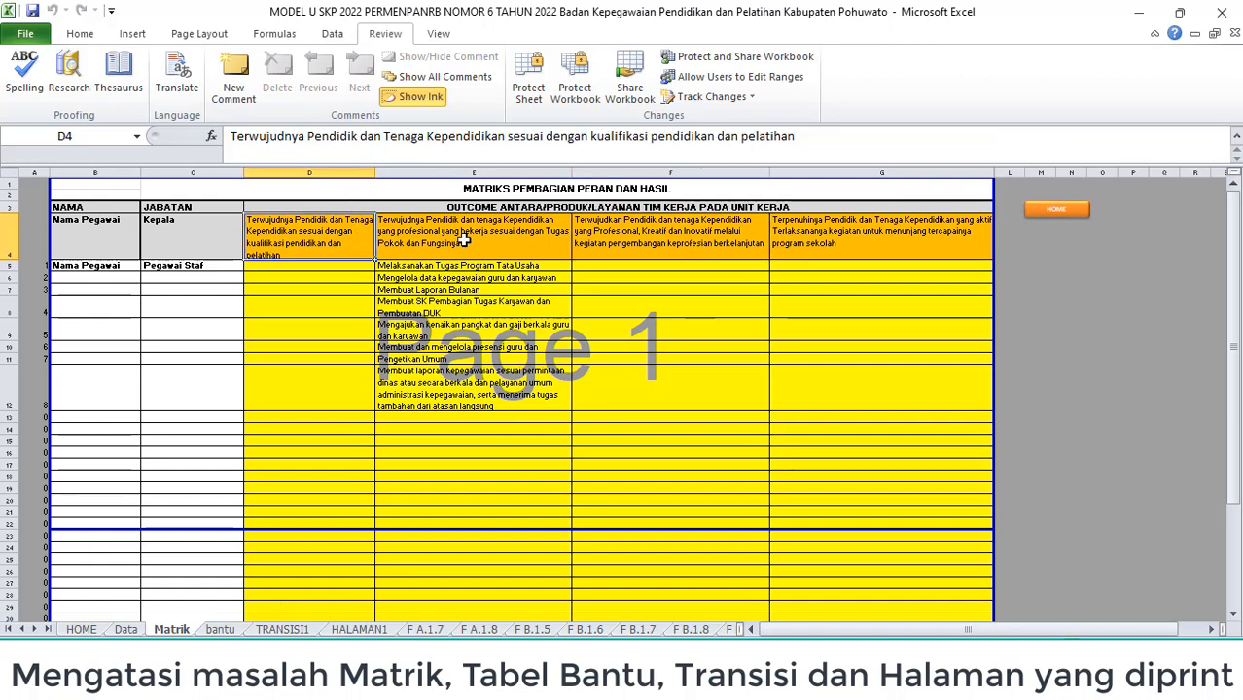
left_click(530, 232)
left_click(643, 225)
left_click(880, 232)
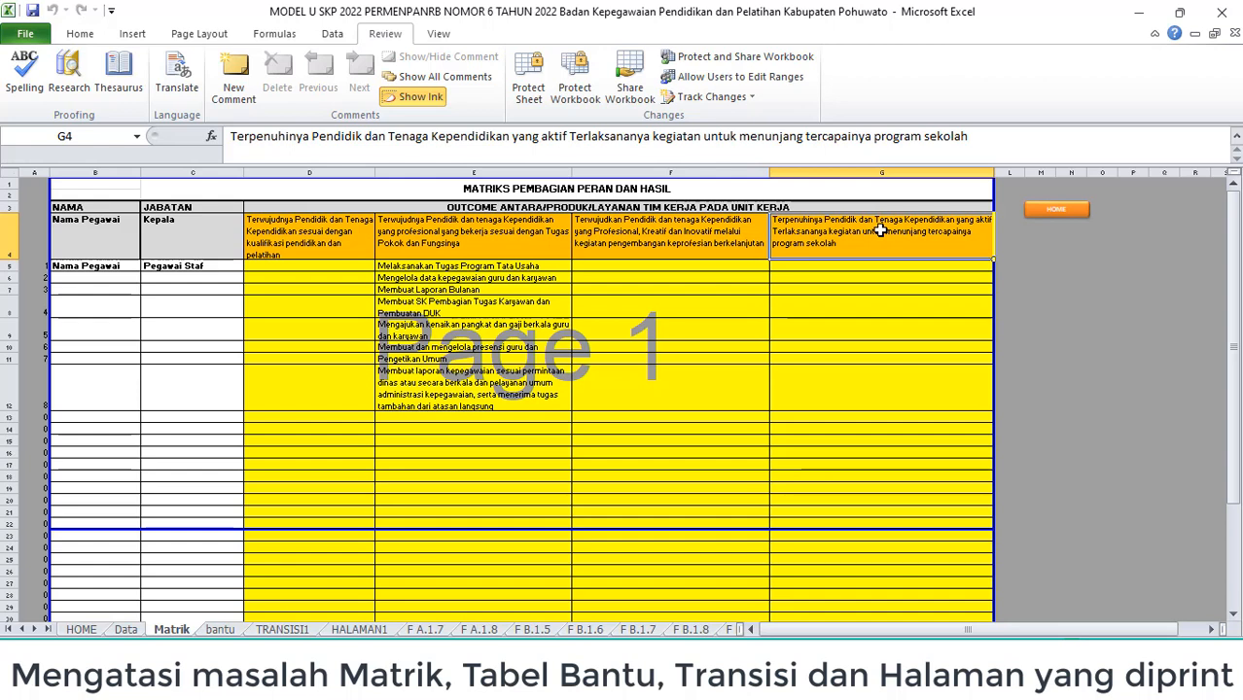
Step: Try inserting a whole column before column G of the matrix, and undo the insertion
left_click(836, 173)
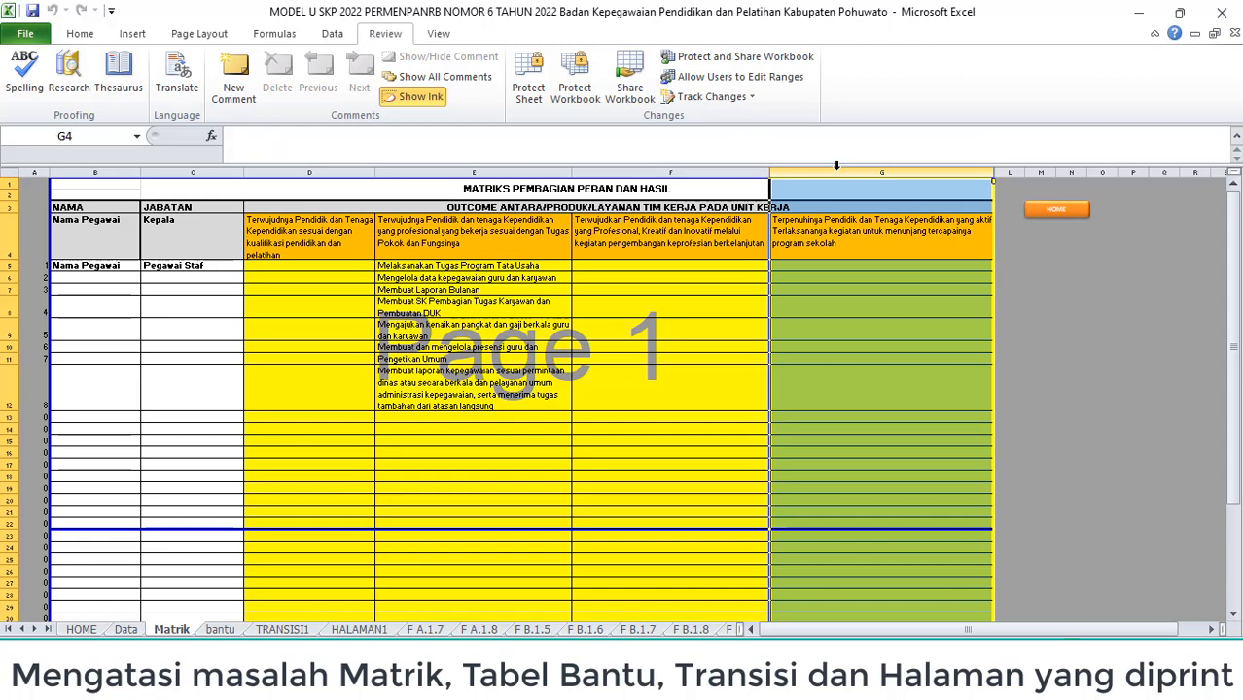
right_click(837, 168)
left_click(868, 290)
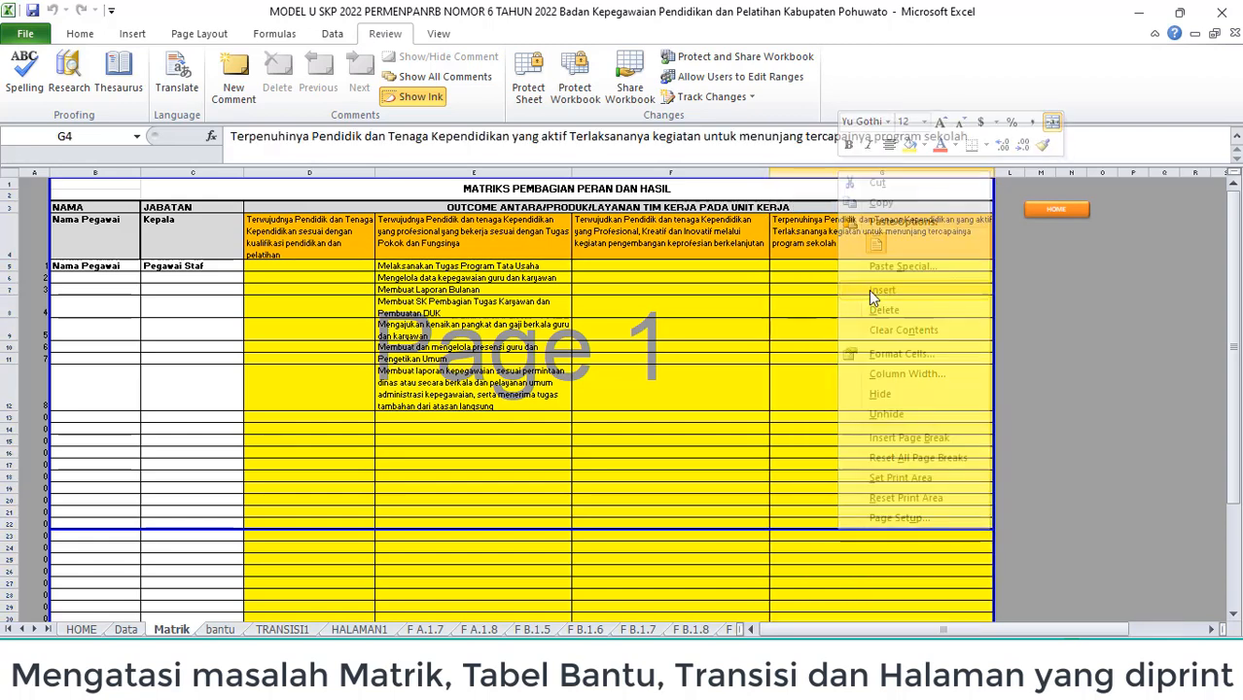
left_click(860, 245)
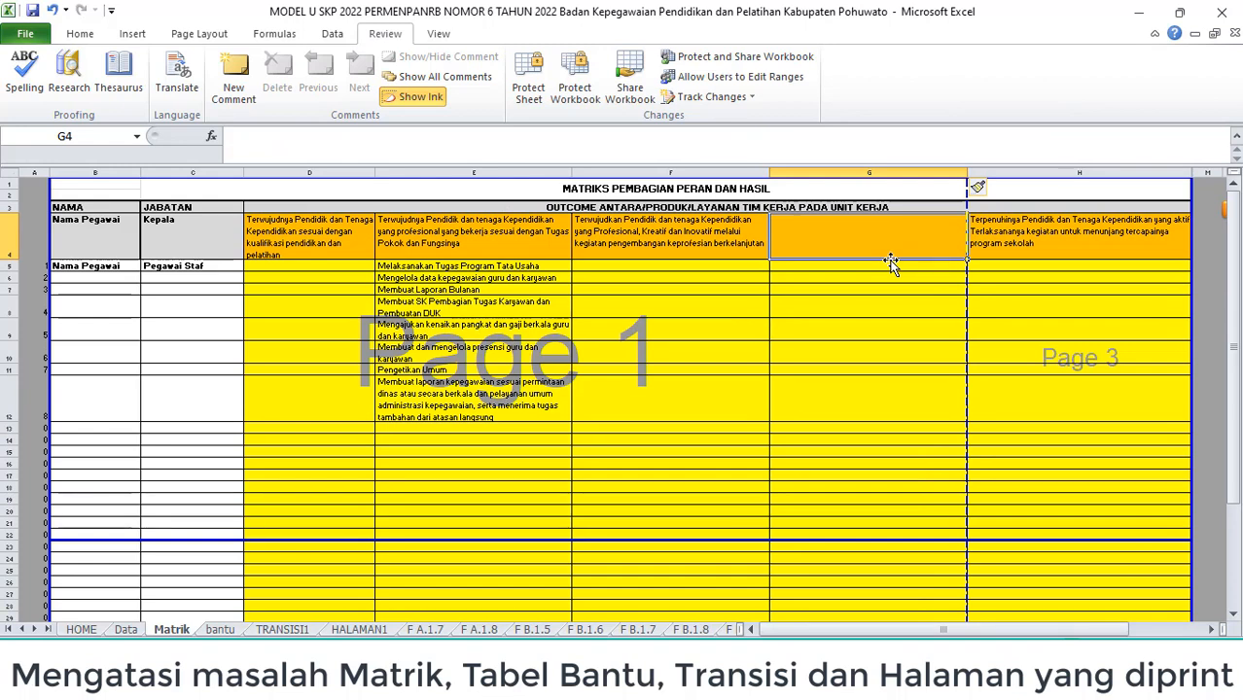
key("ctrl+z")
Step: Insert an entire column at cell G8, ahead of the last outcome column
left_click(906, 308)
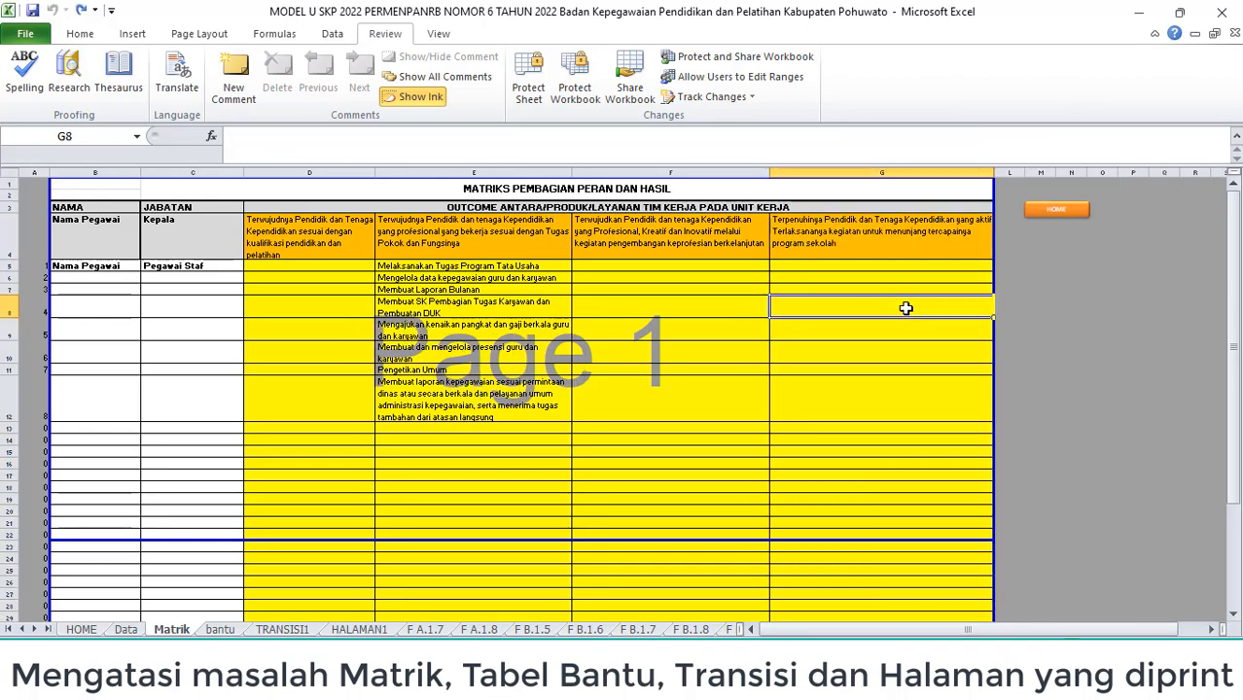
right_click(905, 309)
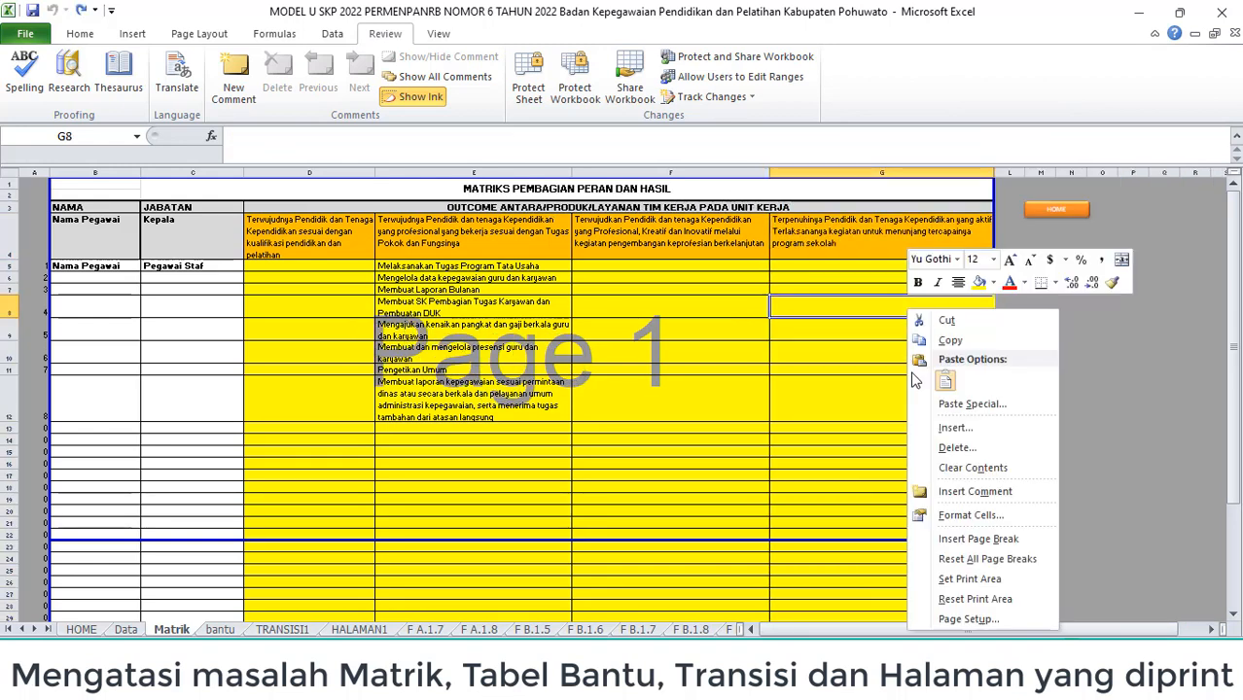
left_click(942, 427)
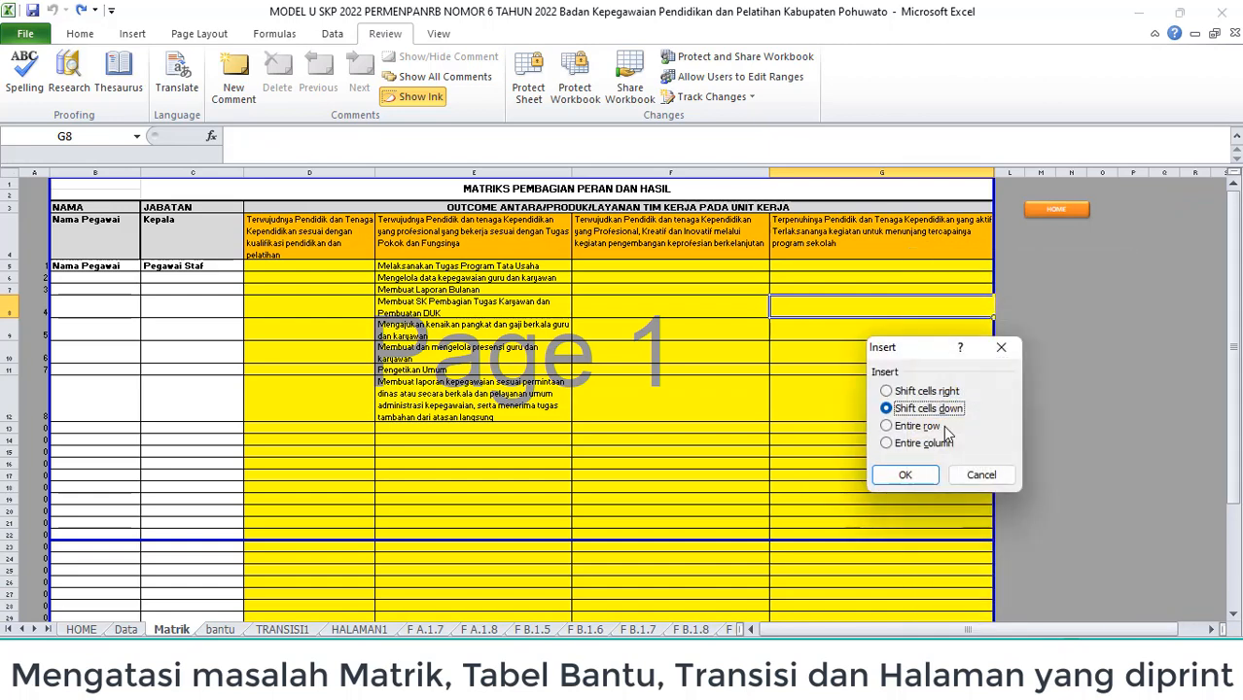
left_click(886, 443)
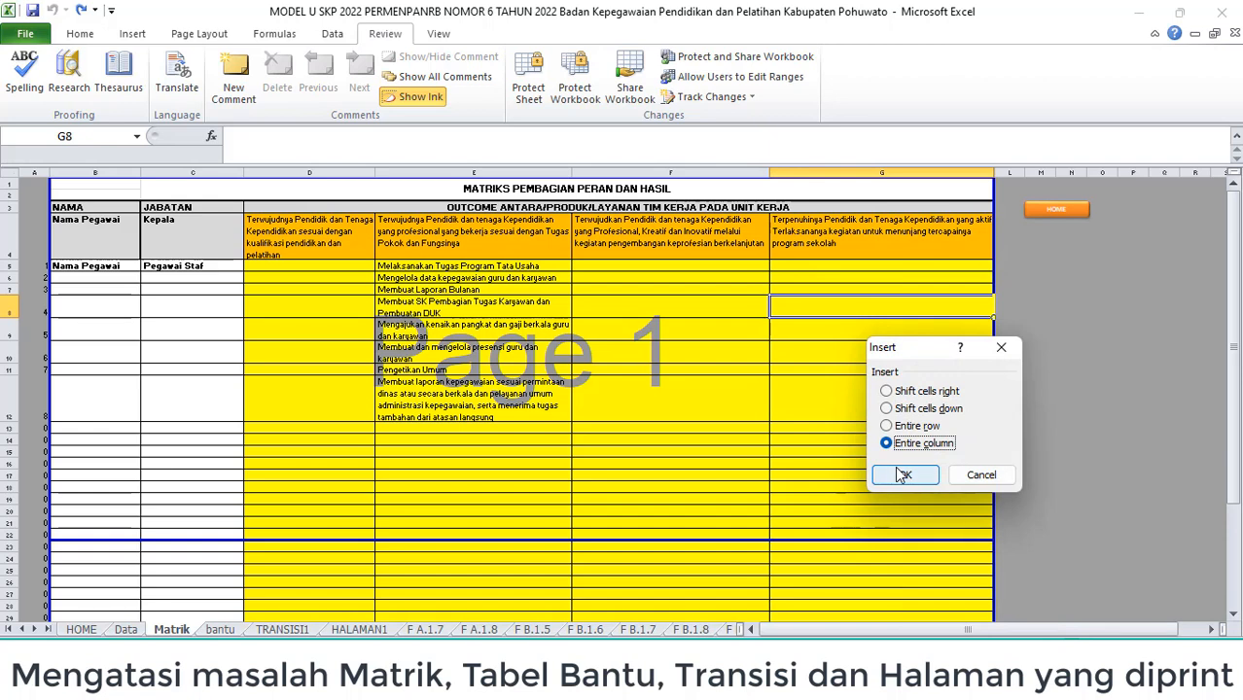
left_click(905, 474)
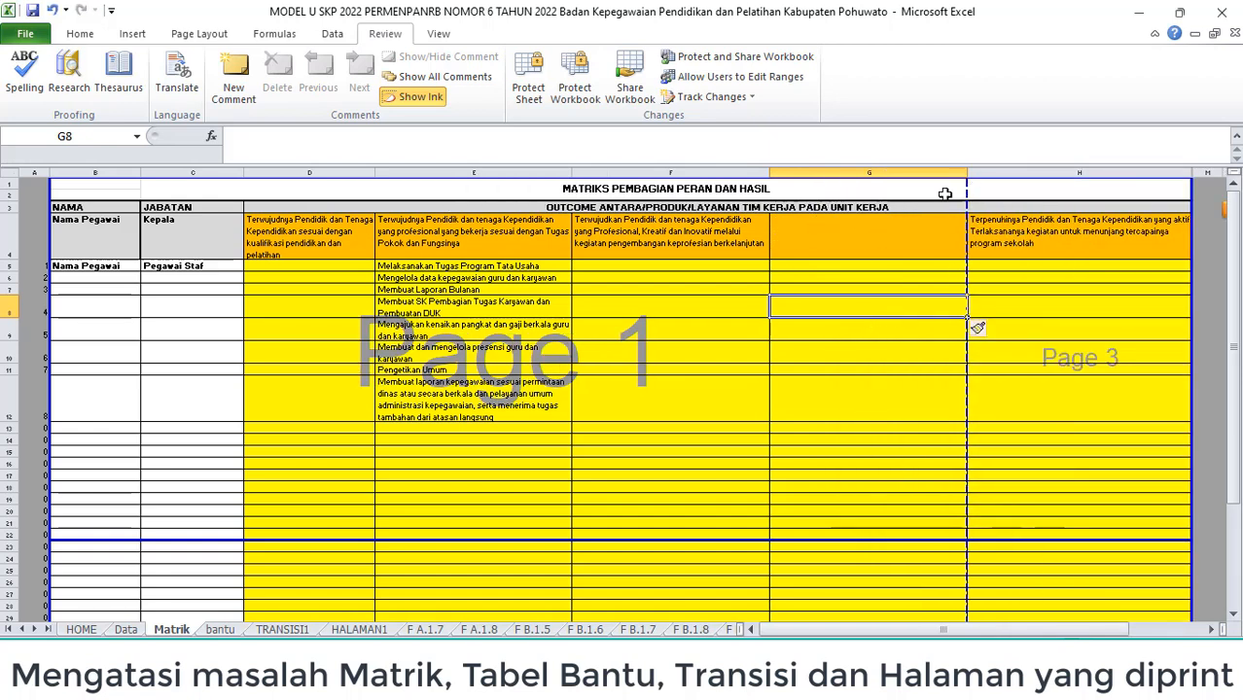
Step: Try moving the vertical page break to the outer edge of column H so the widened matrix fits on one page
left_click_drag(969, 185, 1190, 195)
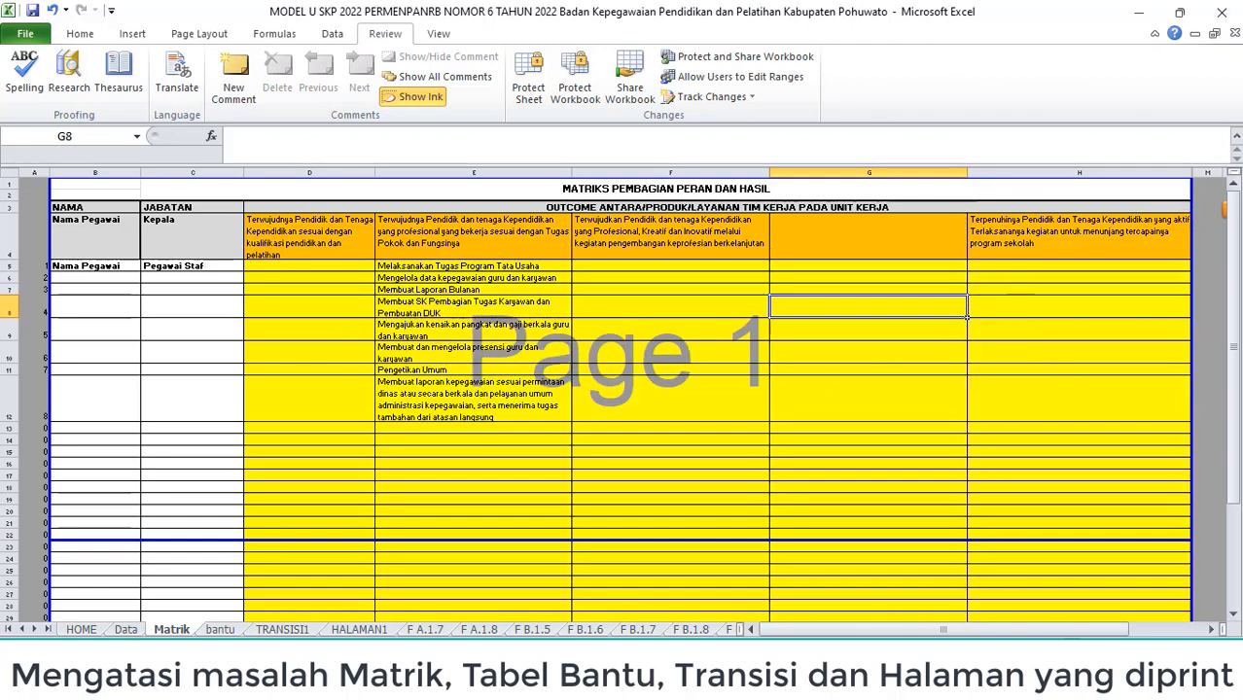
left_click(1099, 649)
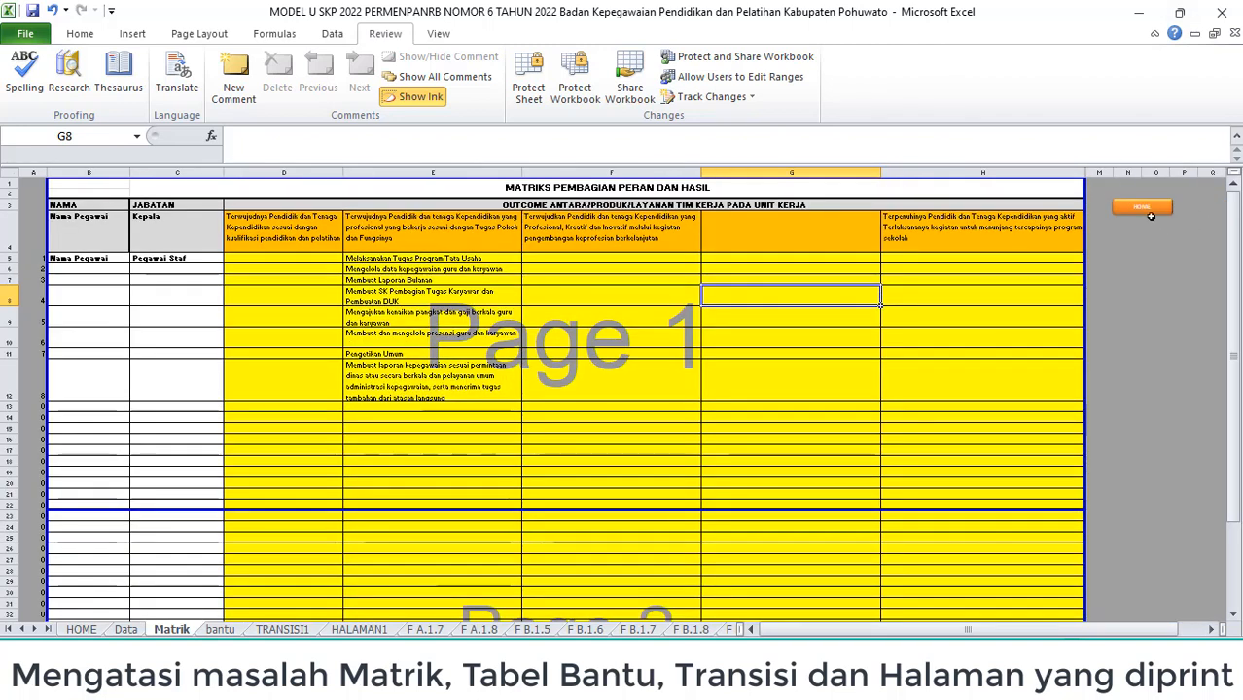
left_click(1142, 210)
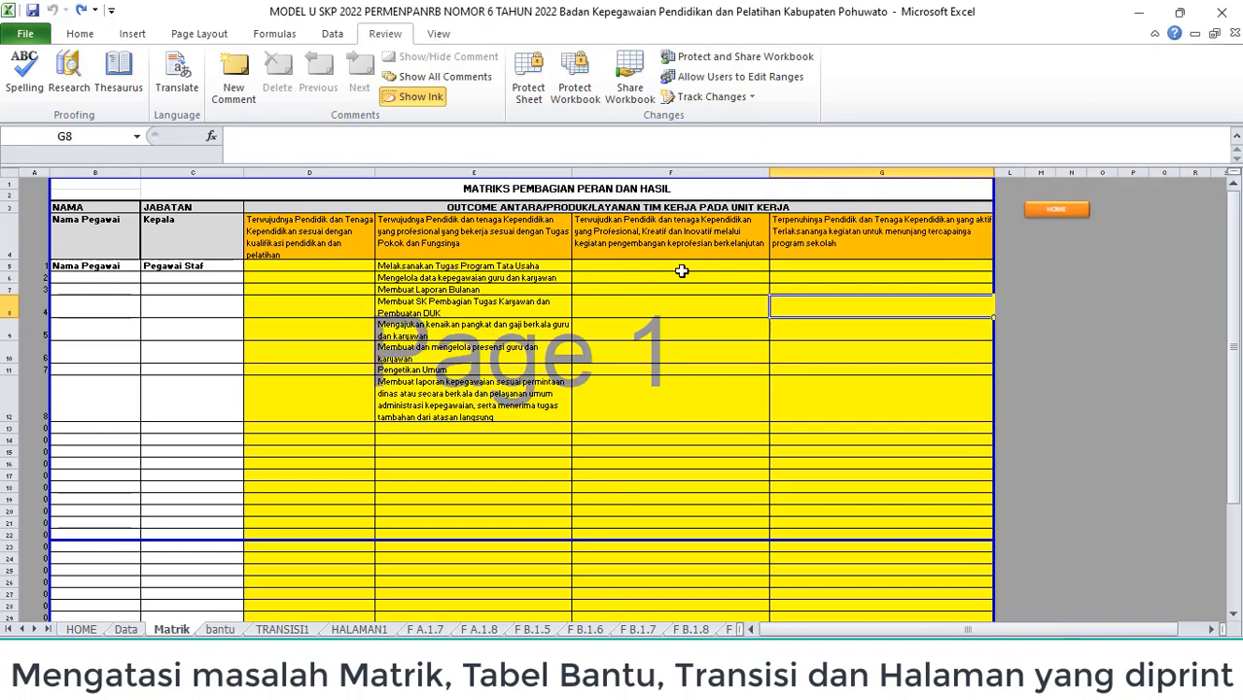
Step: Review the outcome headings in D4 through G4 again and check the extent of column G and the merged title
left_click(325, 250)
left_click(453, 247)
left_click(615, 229)
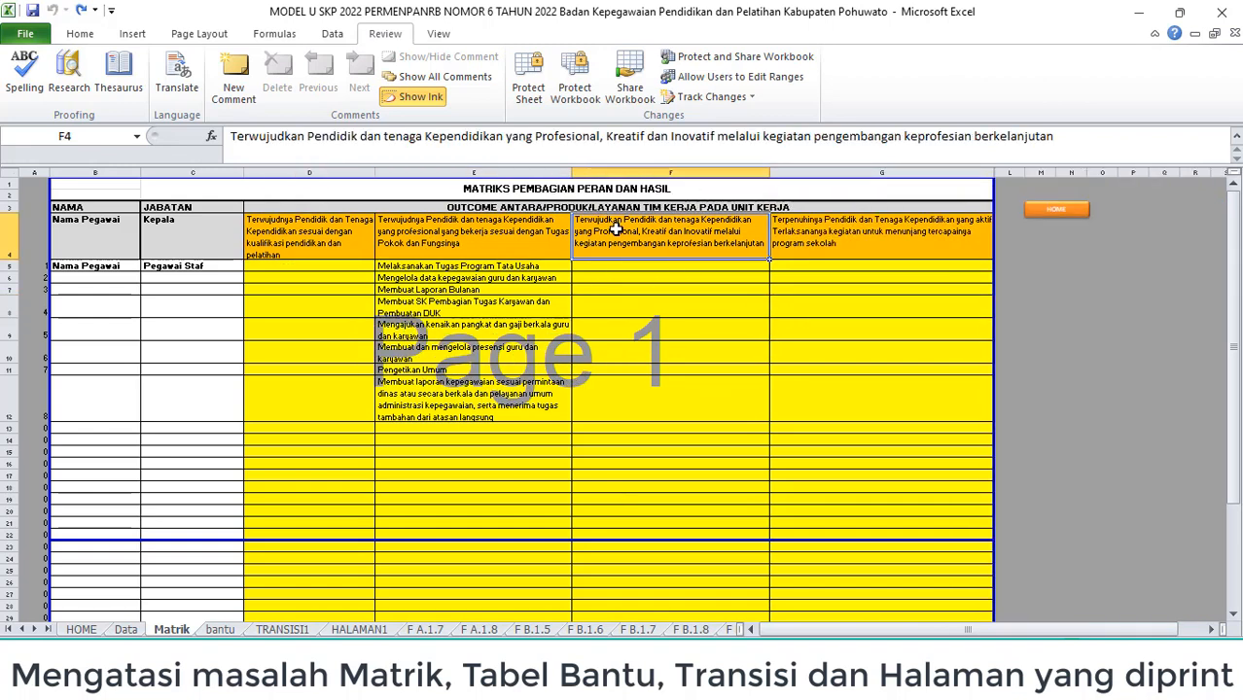
left_click(806, 234)
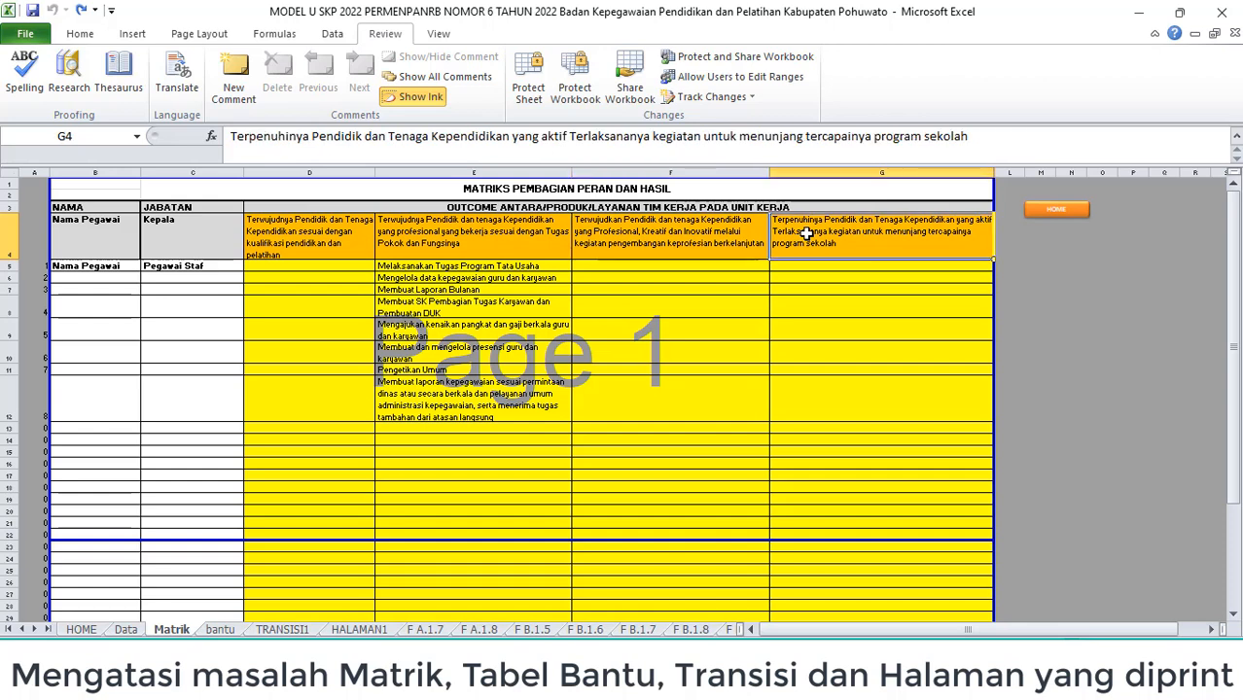
left_click(807, 167)
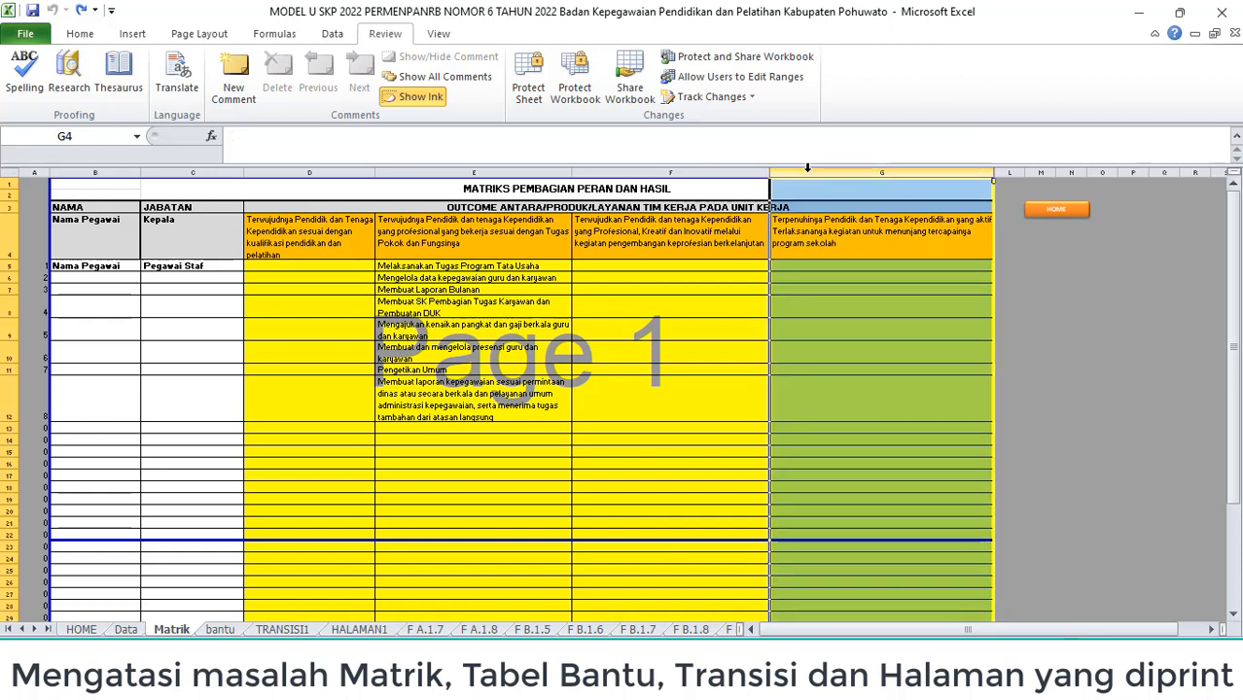
right_click(807, 168)
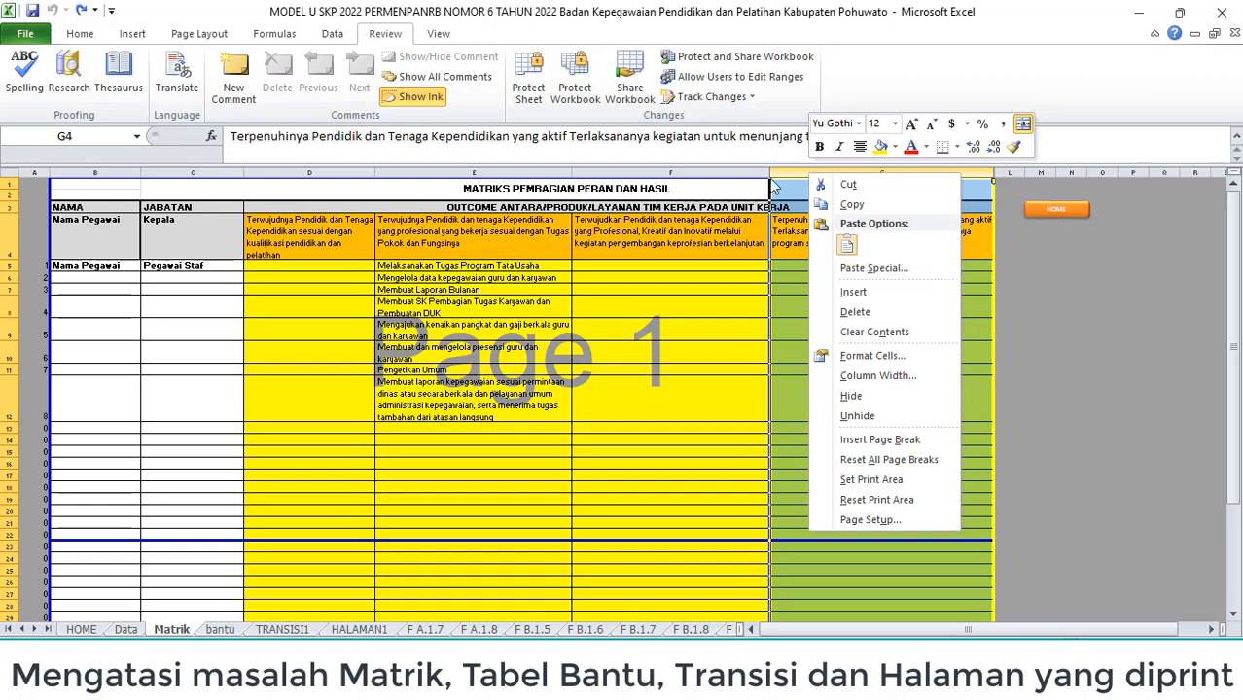
left_click(783, 187)
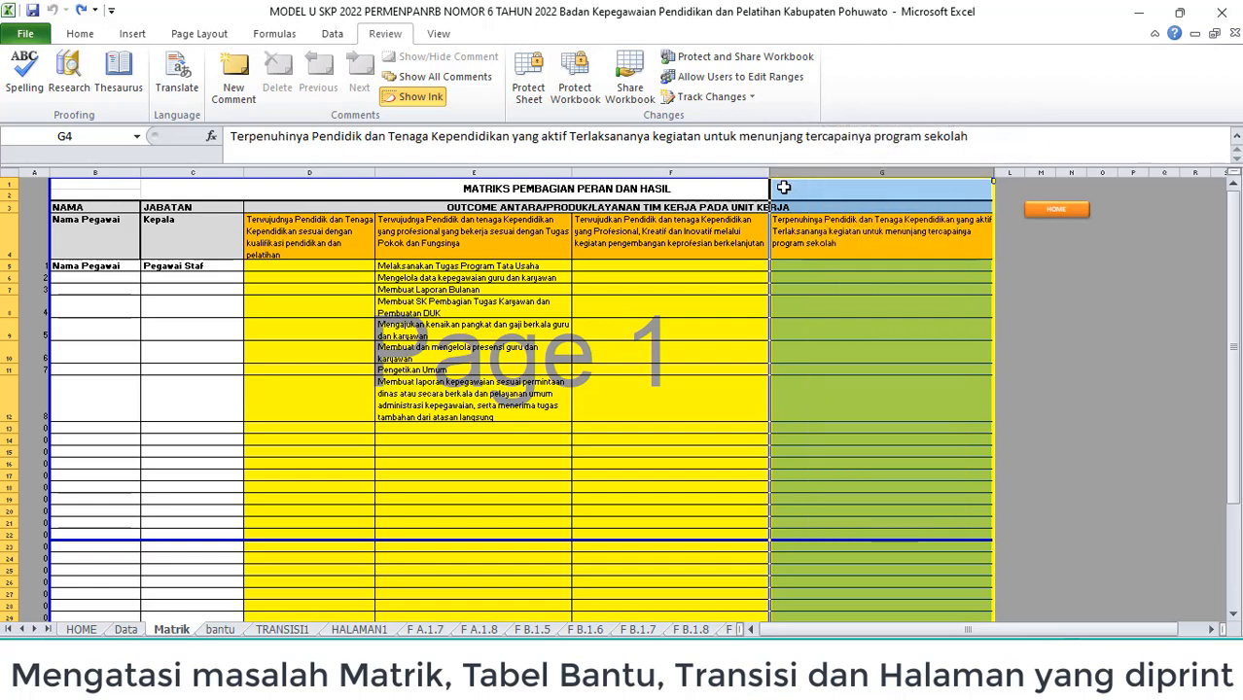
left_click_drag(783, 186, 770, 467)
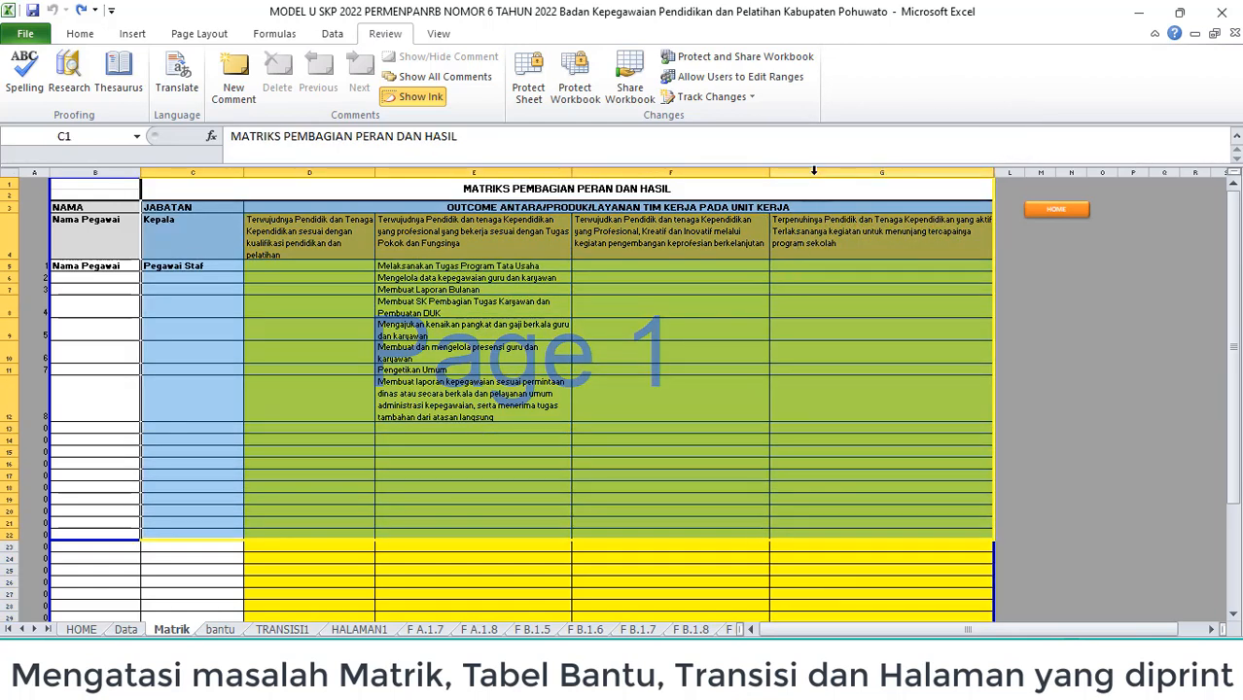
Step: Try inserting a column before the selected column G once more, and undo it
left_click(813, 171)
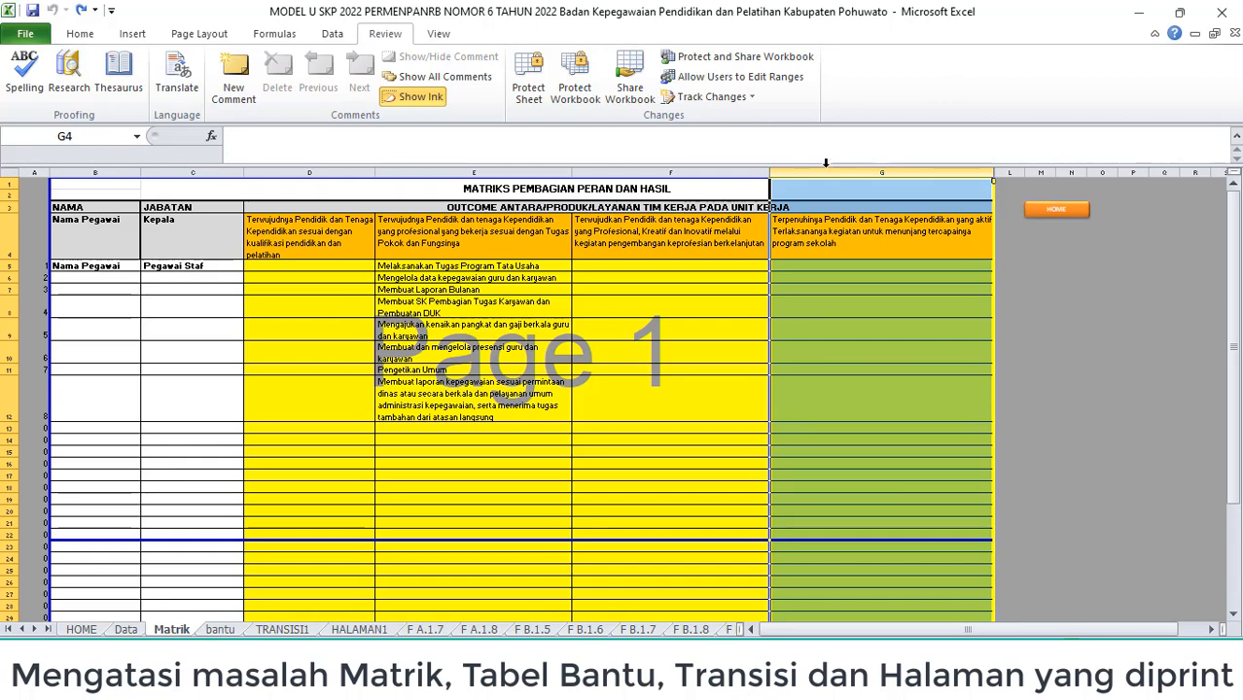
right_click(826, 167)
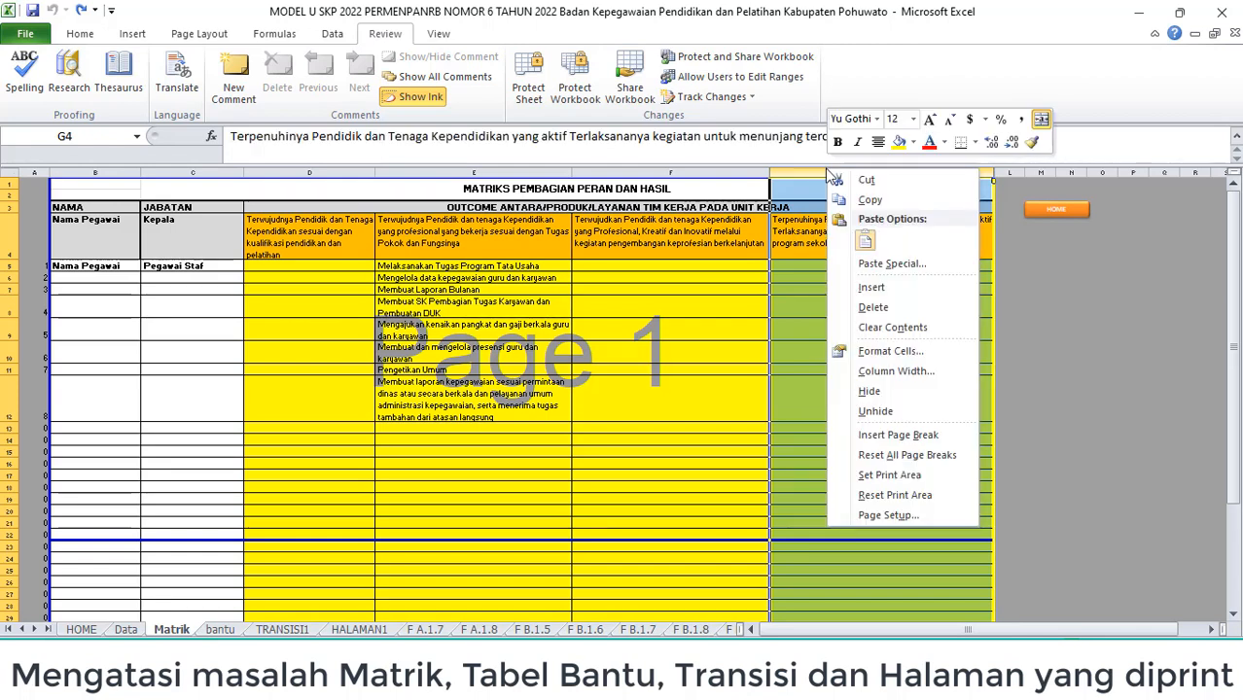
left_click(847, 292)
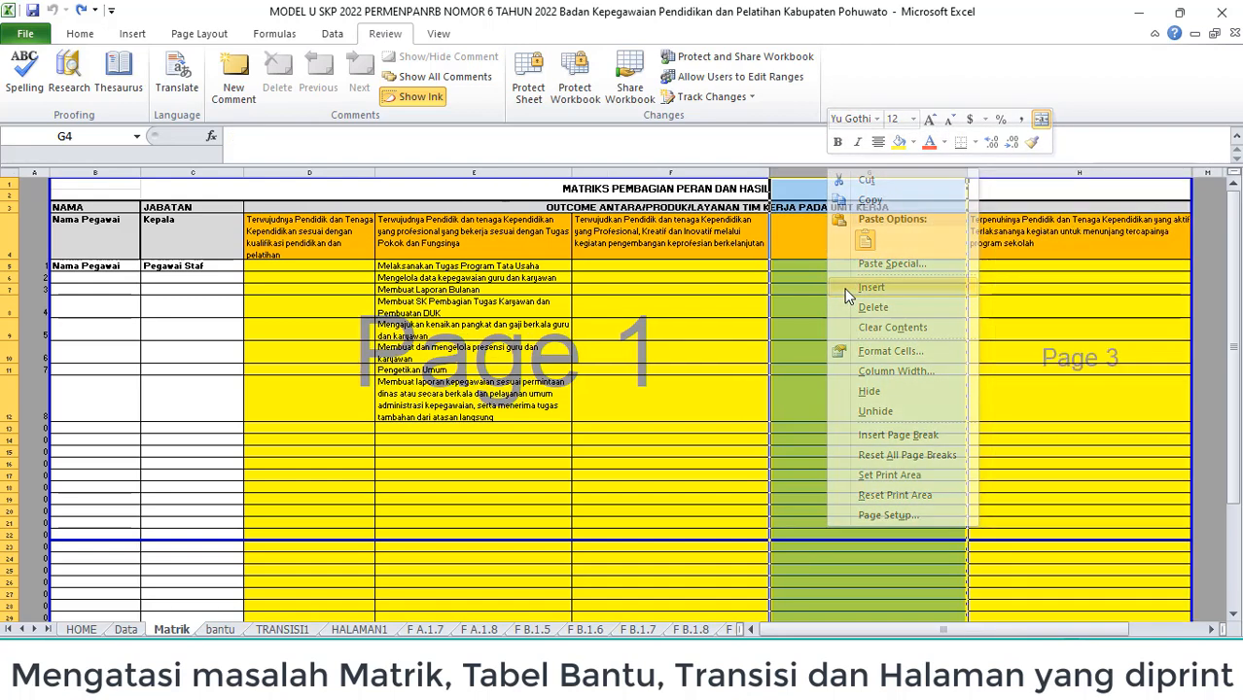
left_click(860, 342)
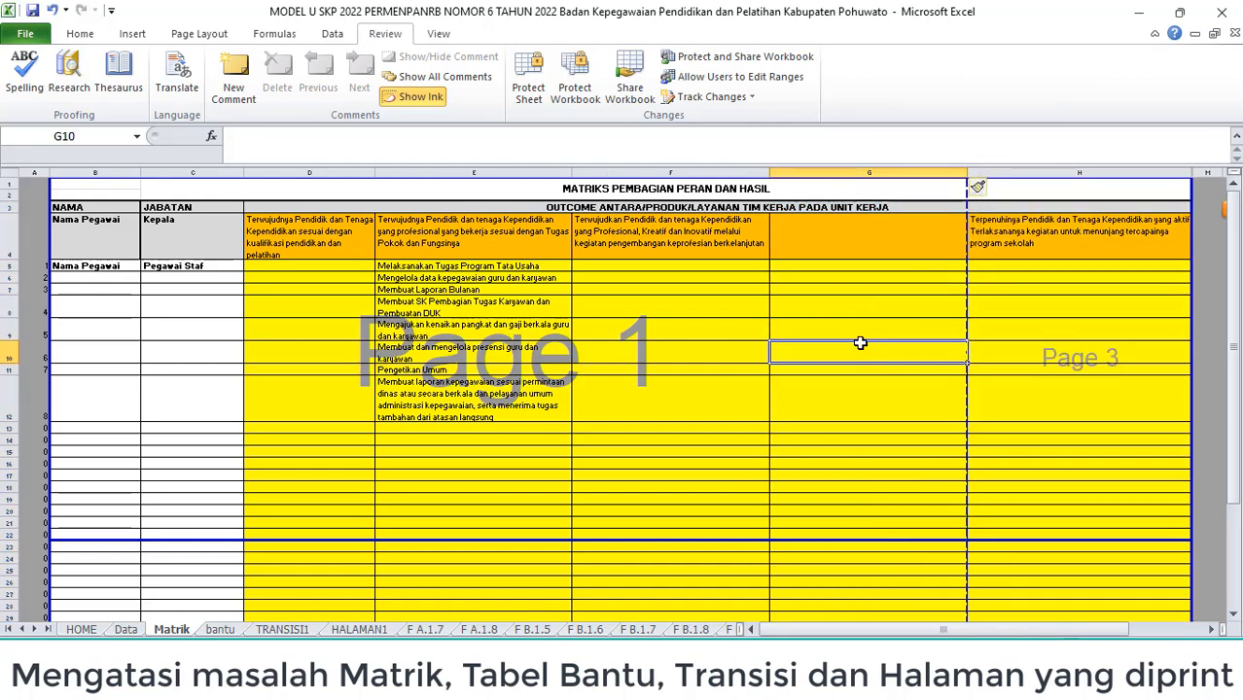
key("ctrl+z")
Step: Try inserting an entire column at cell F8, between the second and third outcomes, and undo the insertion
left_click(828, 325)
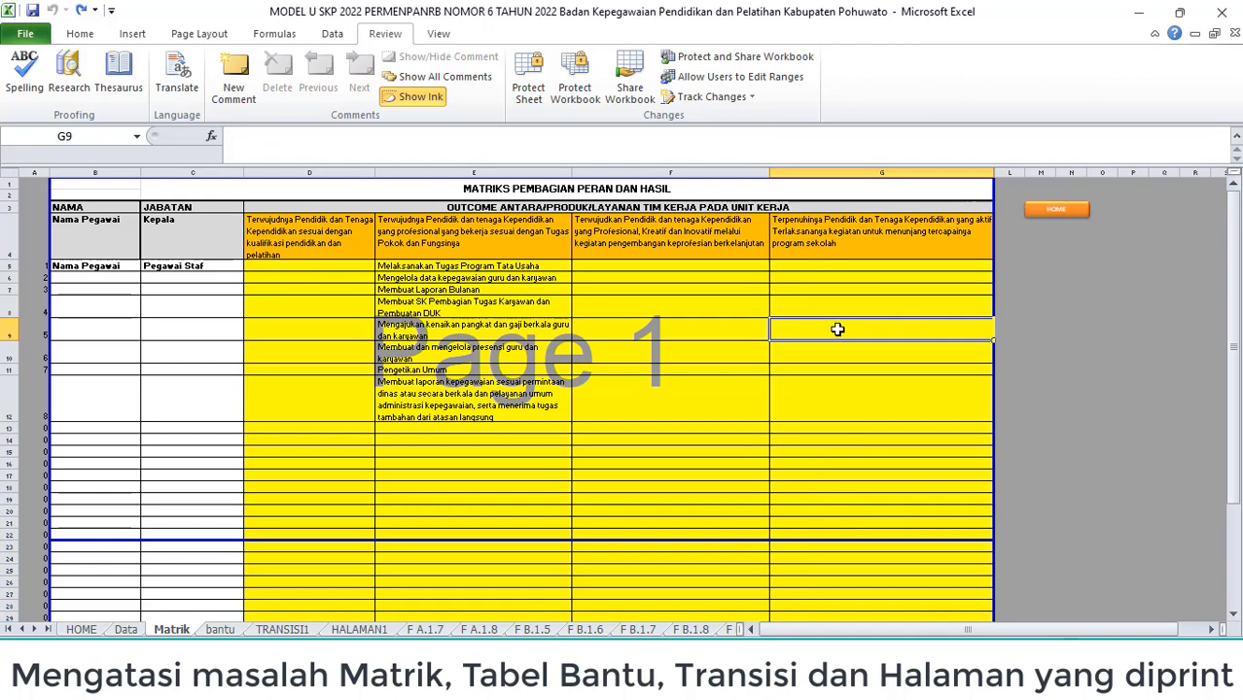
left_click(824, 304)
left_click(651, 292)
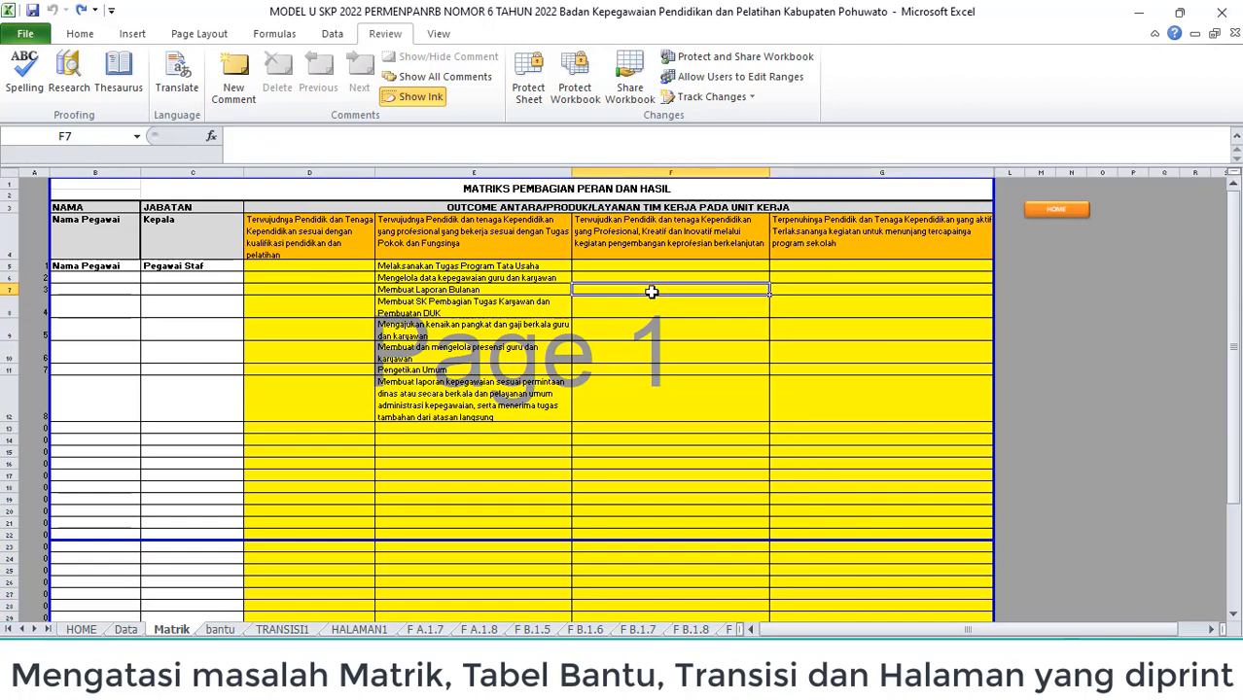
left_click(659, 310)
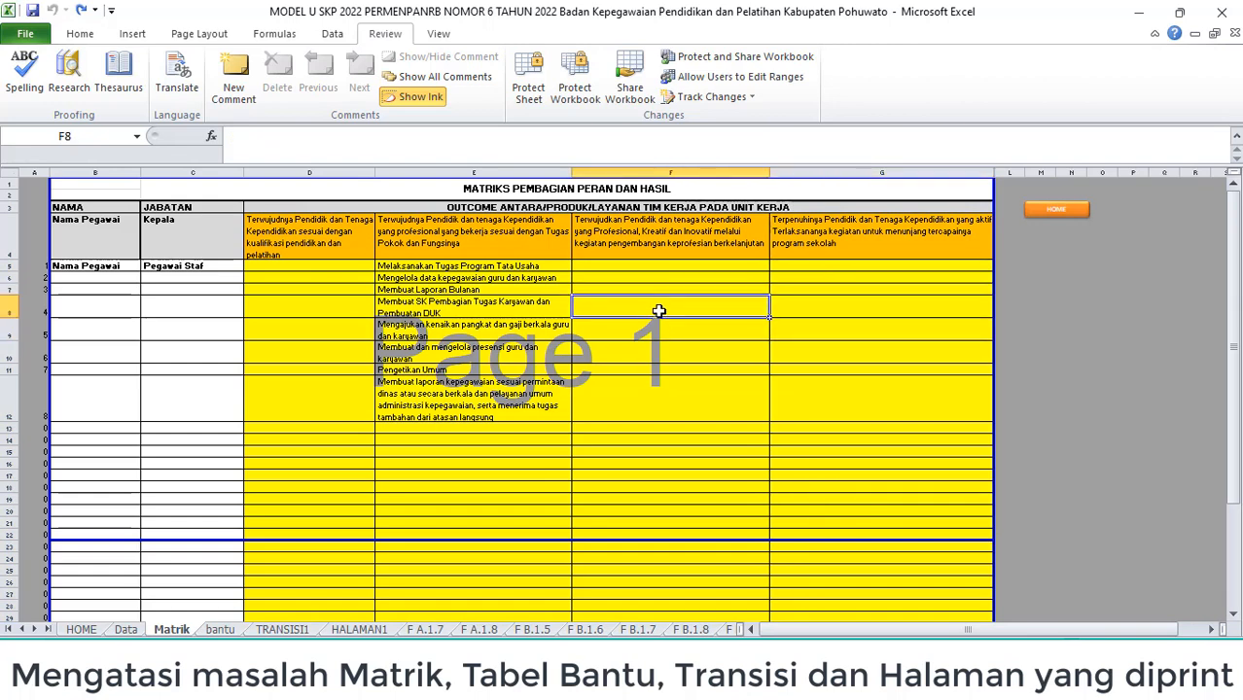
right_click(659, 310)
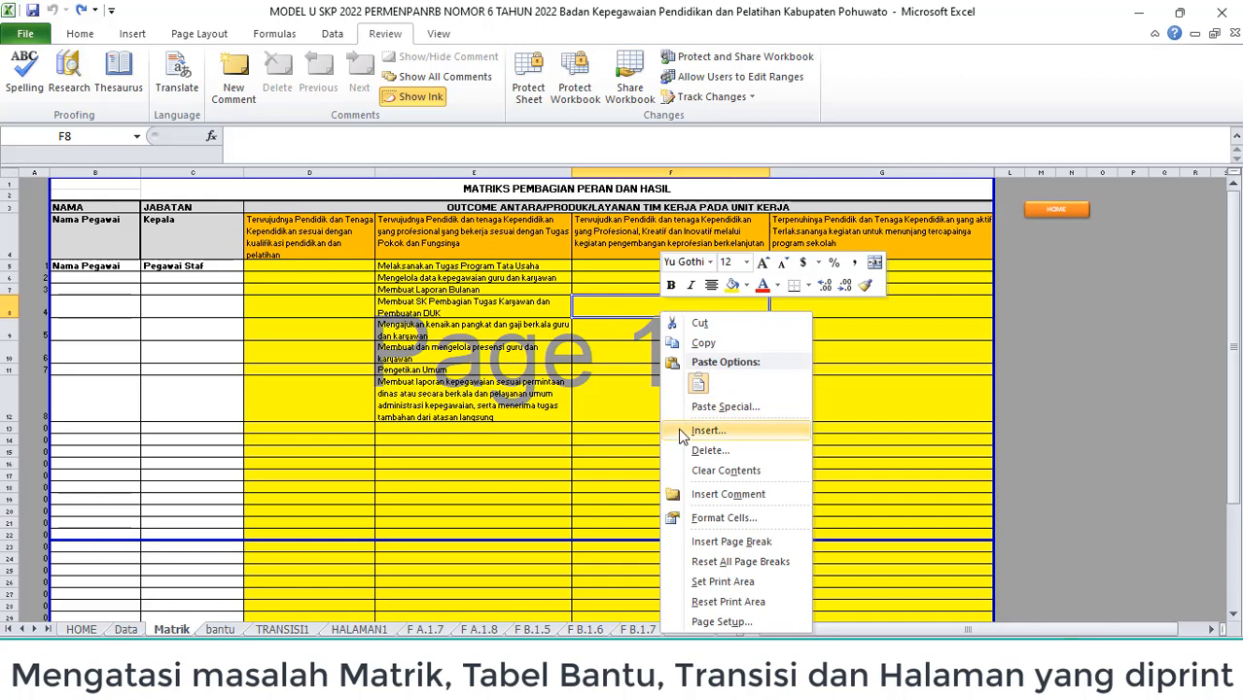
left_click(708, 430)
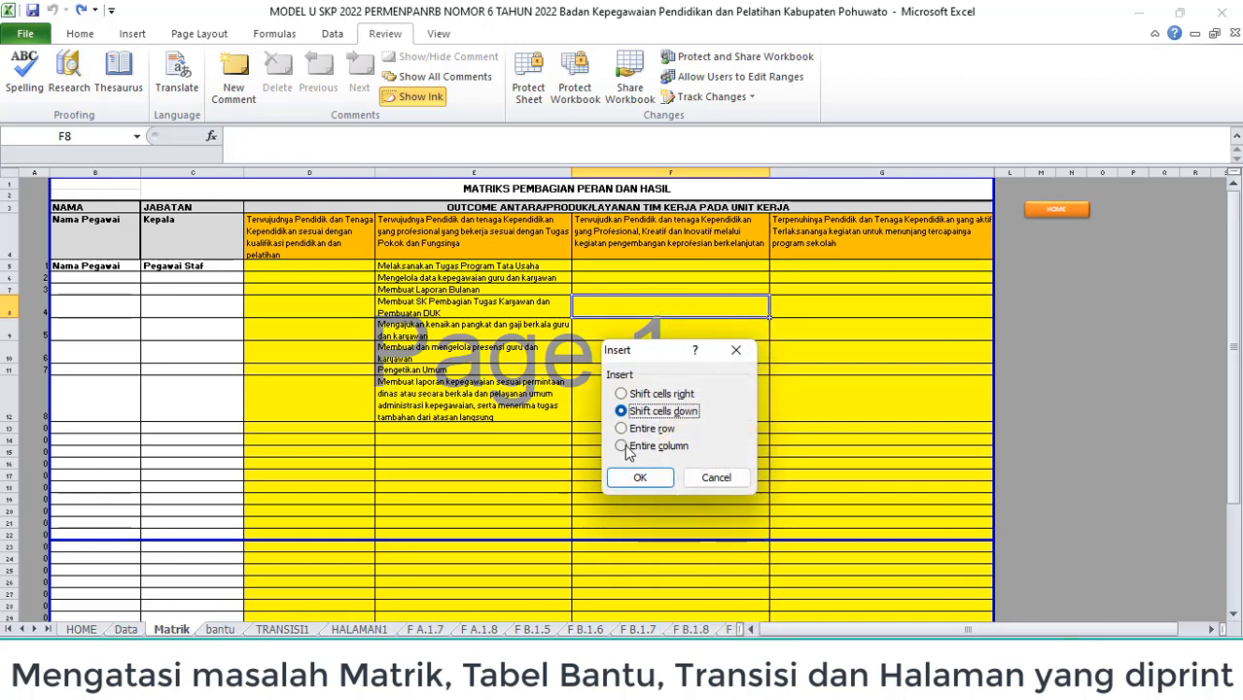
left_click(622, 447)
left_click(640, 478)
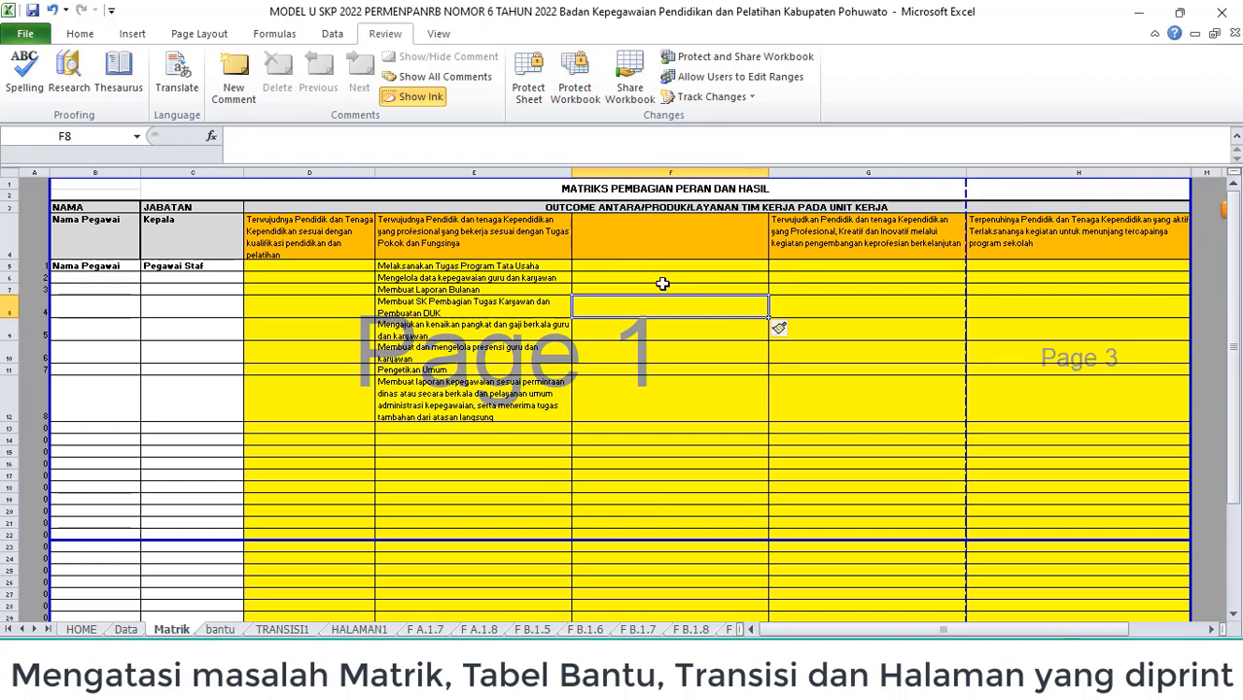
key("ctrl+z")
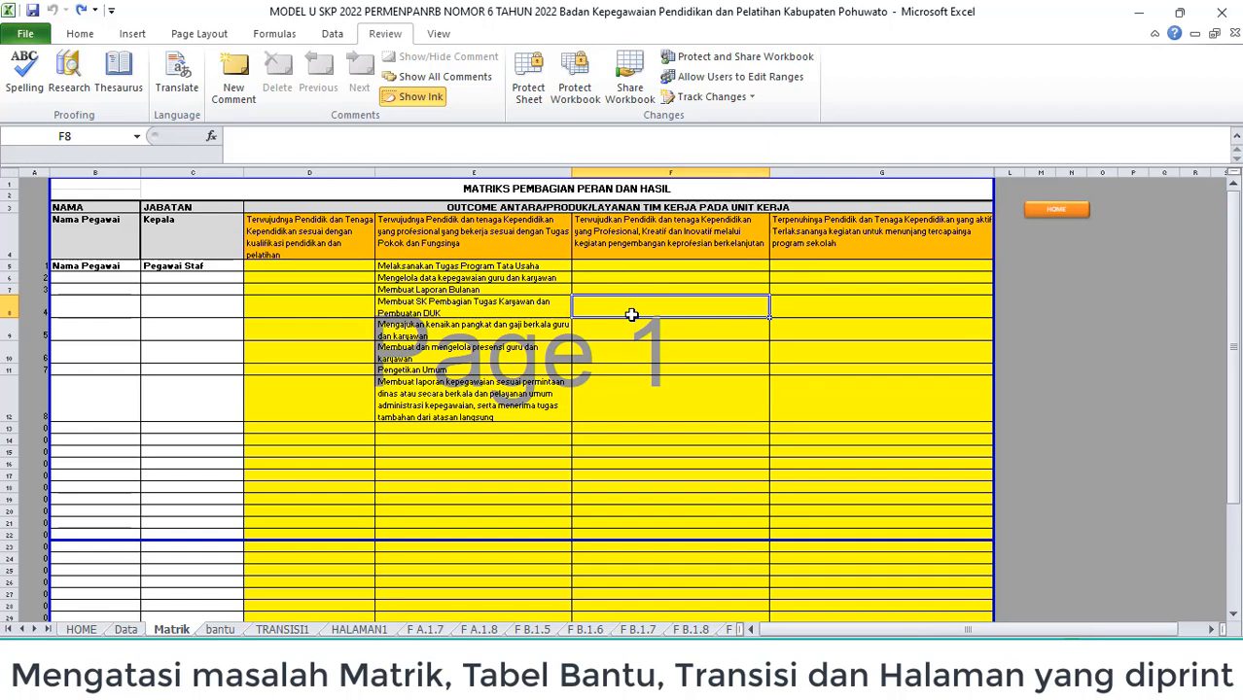
Step: Compare the KETERKAITAN column on the bantu sheet with the BUTIR TERKAIT lookup formula in D2 of the TRANSISI1 sheet
left_click(233, 630)
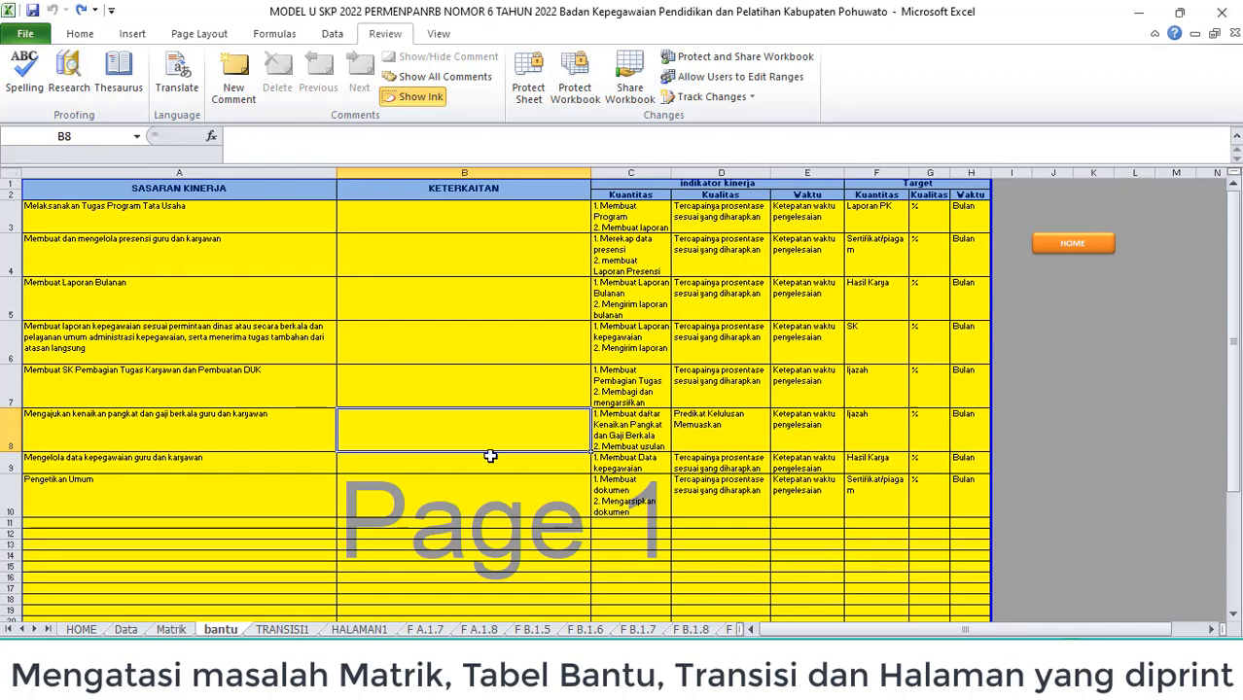
left_click(290, 630)
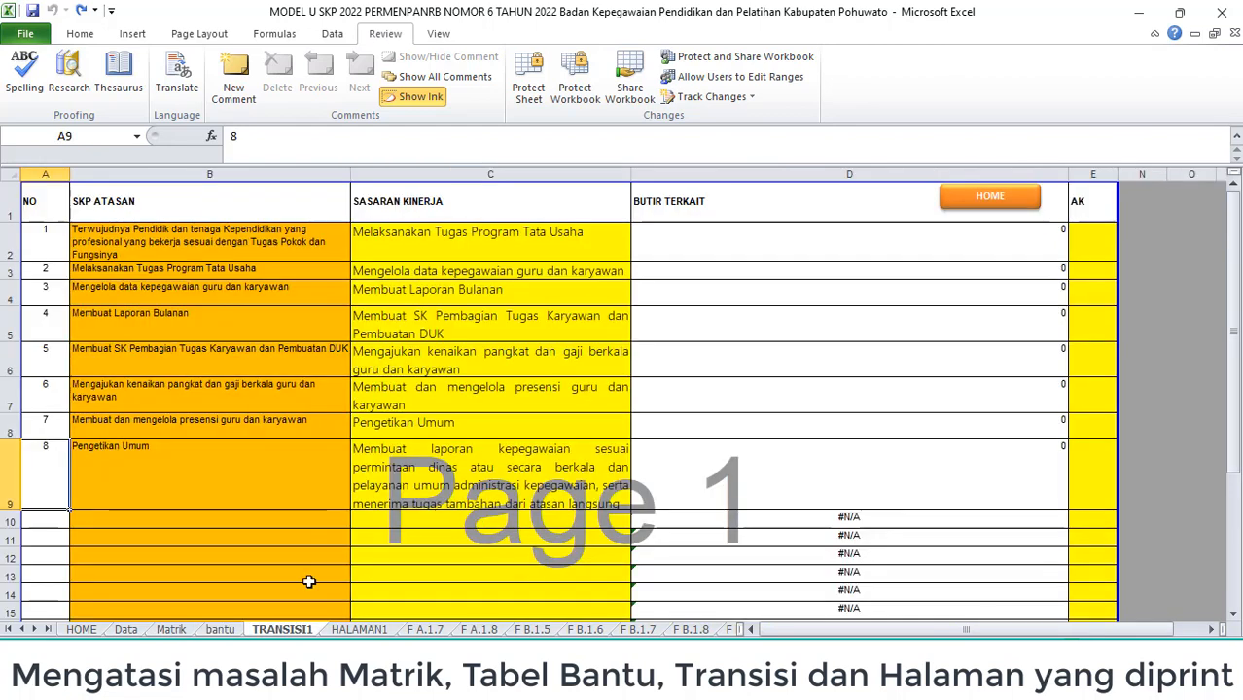
left_click(769, 250)
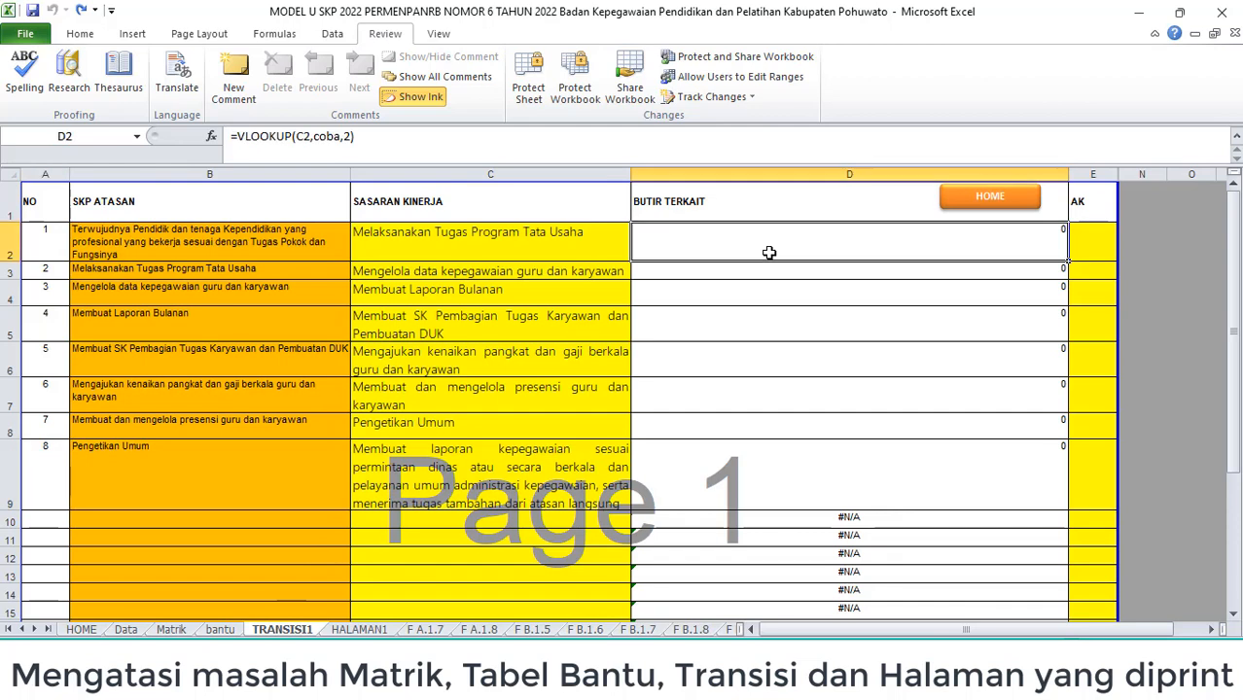
left_click(457, 240)
left_click(220, 630)
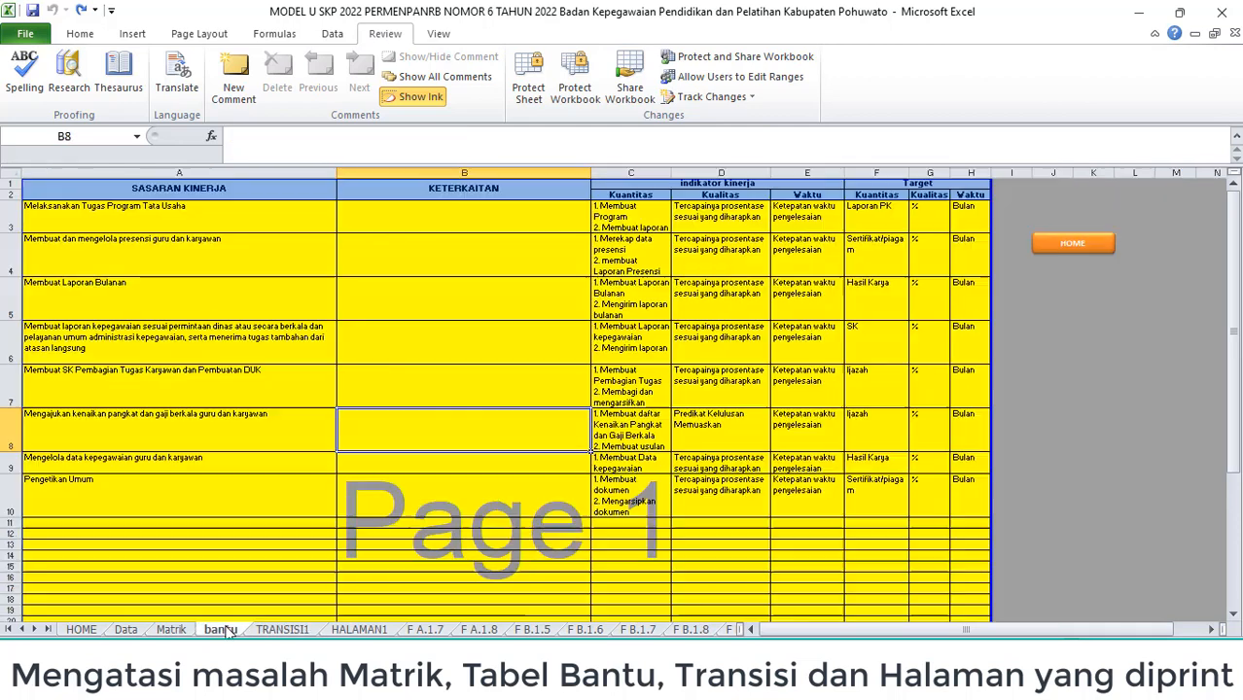
Step: Copy the task list E5:E12 from the Matrik sheet and paste it as values into the KETERKAITAN column of the bantu sheet from B3
left_click(381, 224)
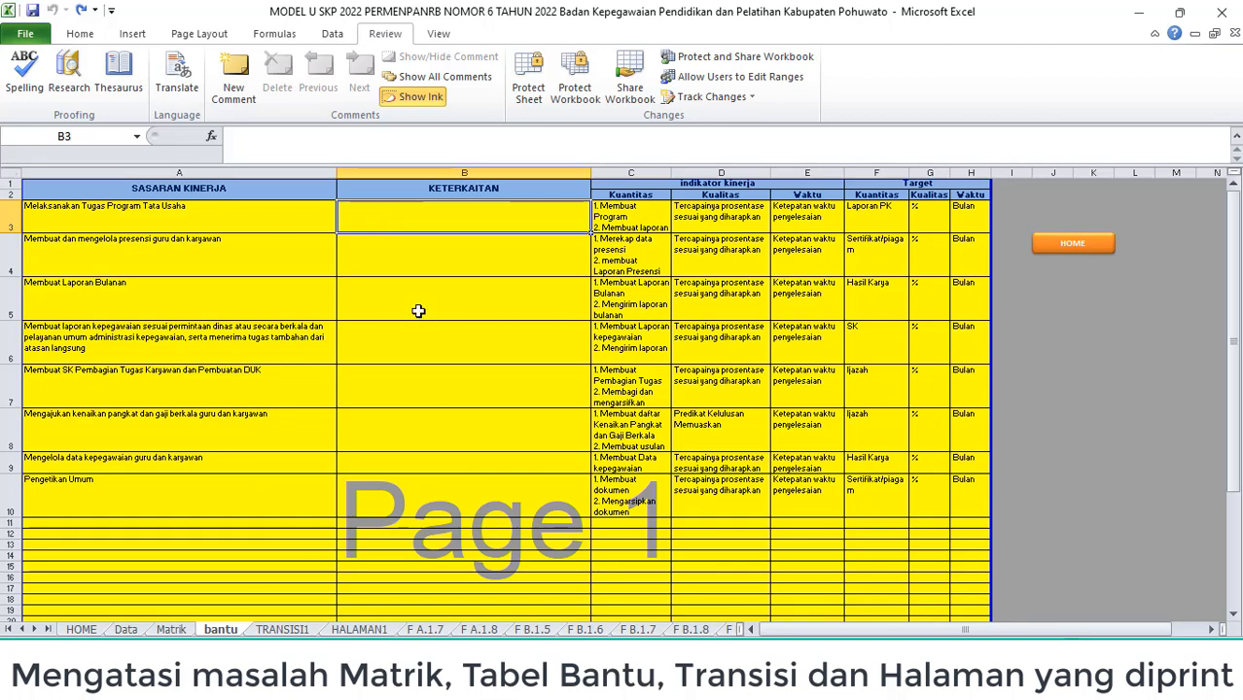
left_click(172, 630)
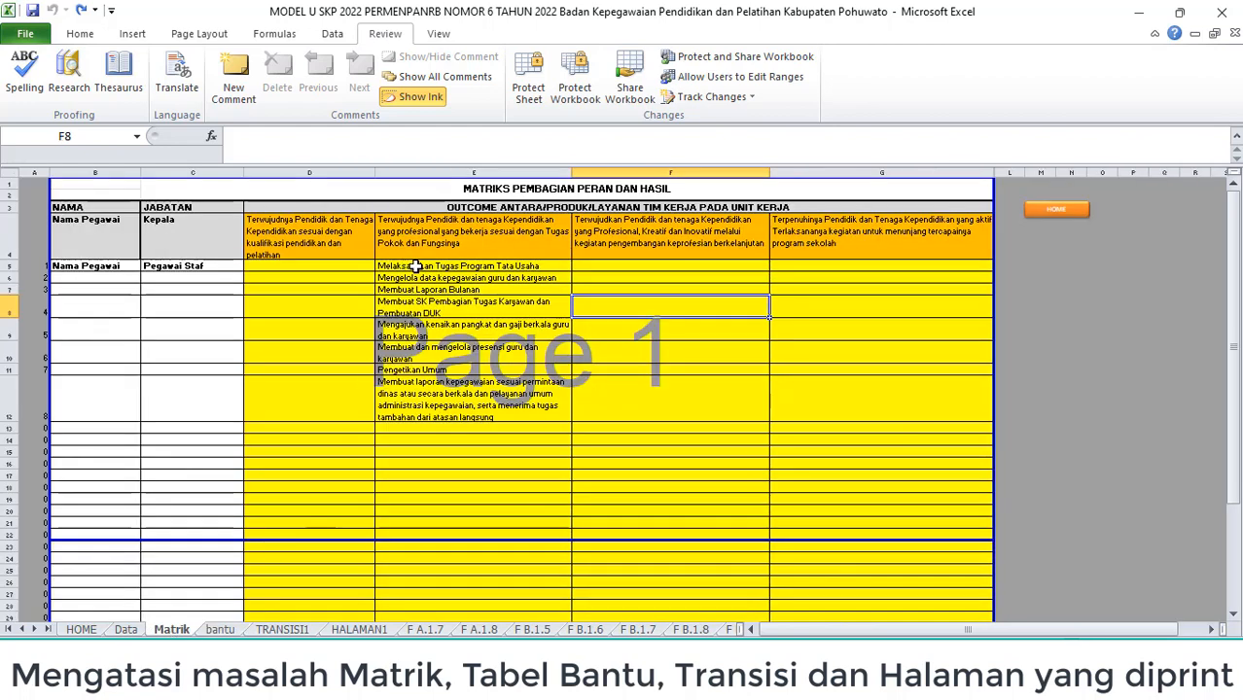
left_click_drag(416, 265, 416, 405)
key("ctrl+c")
left_click(220, 630)
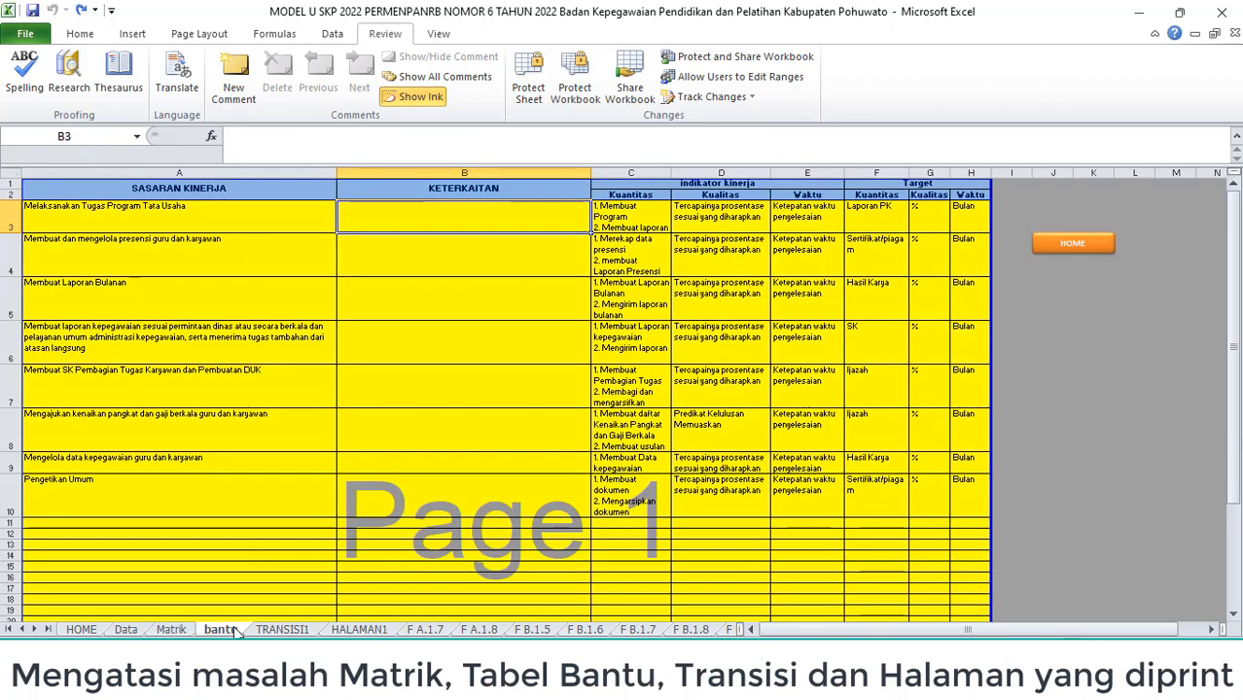
right_click(377, 231)
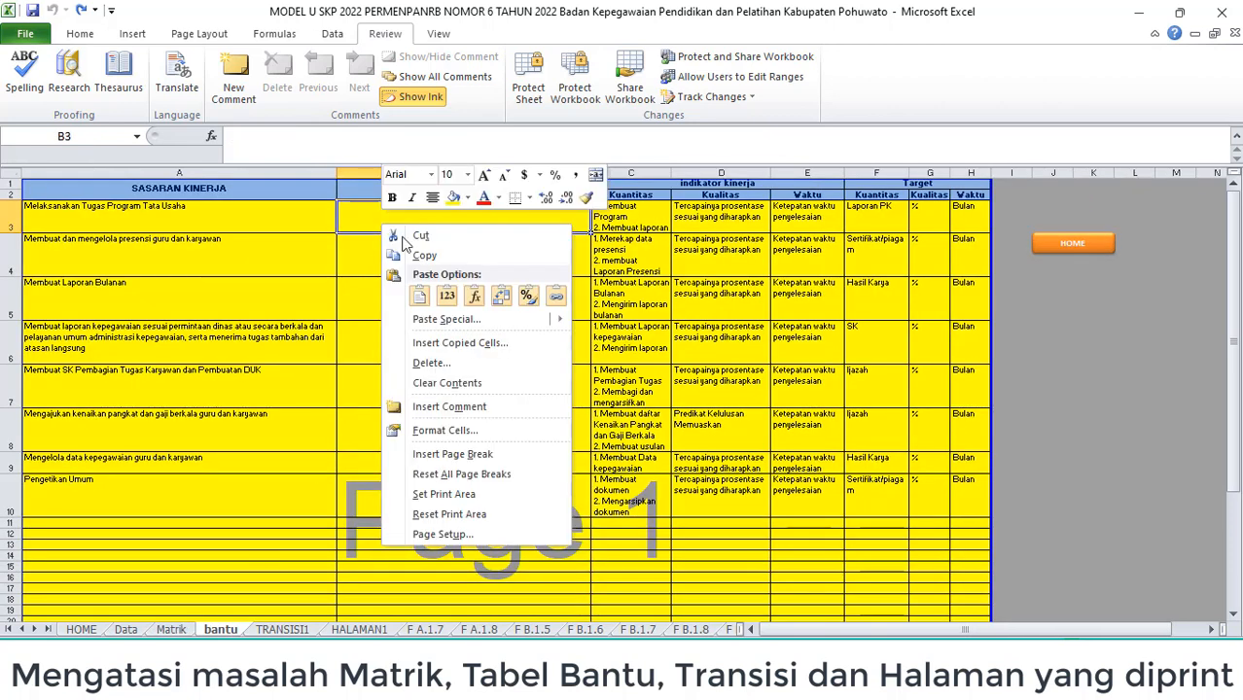
left_click(446, 295)
left_click(439, 300)
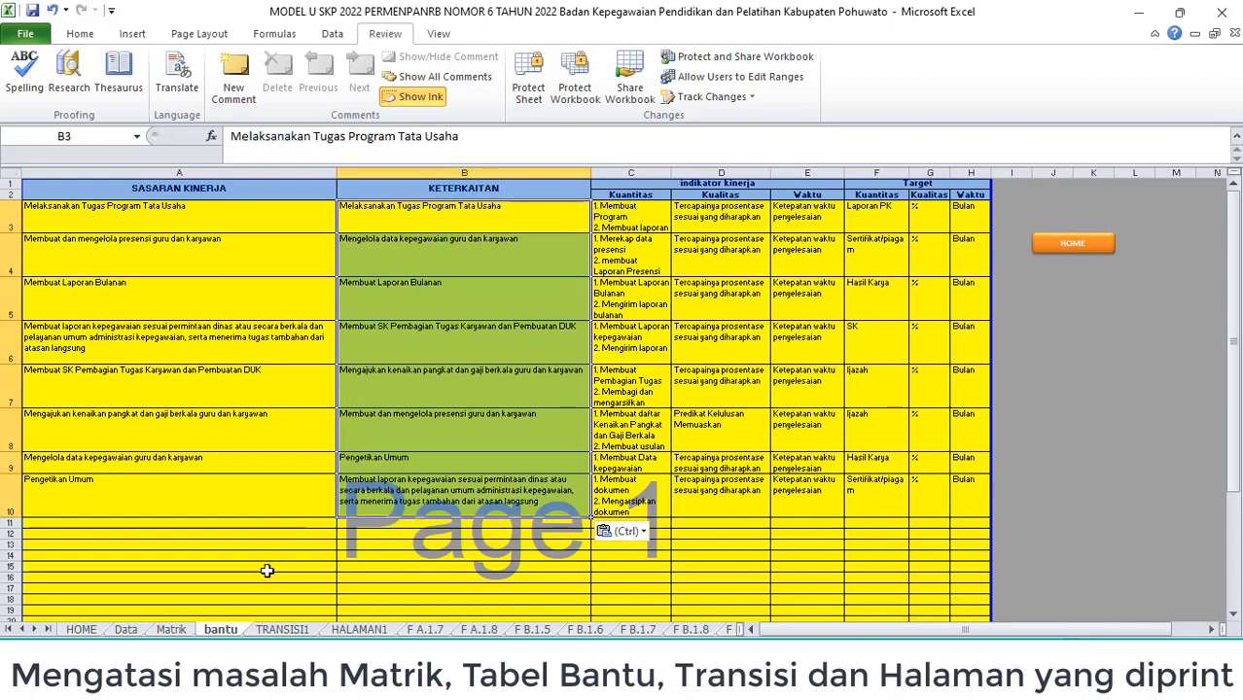
Step: On the Matrik sheet, reword the first task in E5 as "Terlaksananya Tugas Program Tata Usaha"
left_click(172, 630)
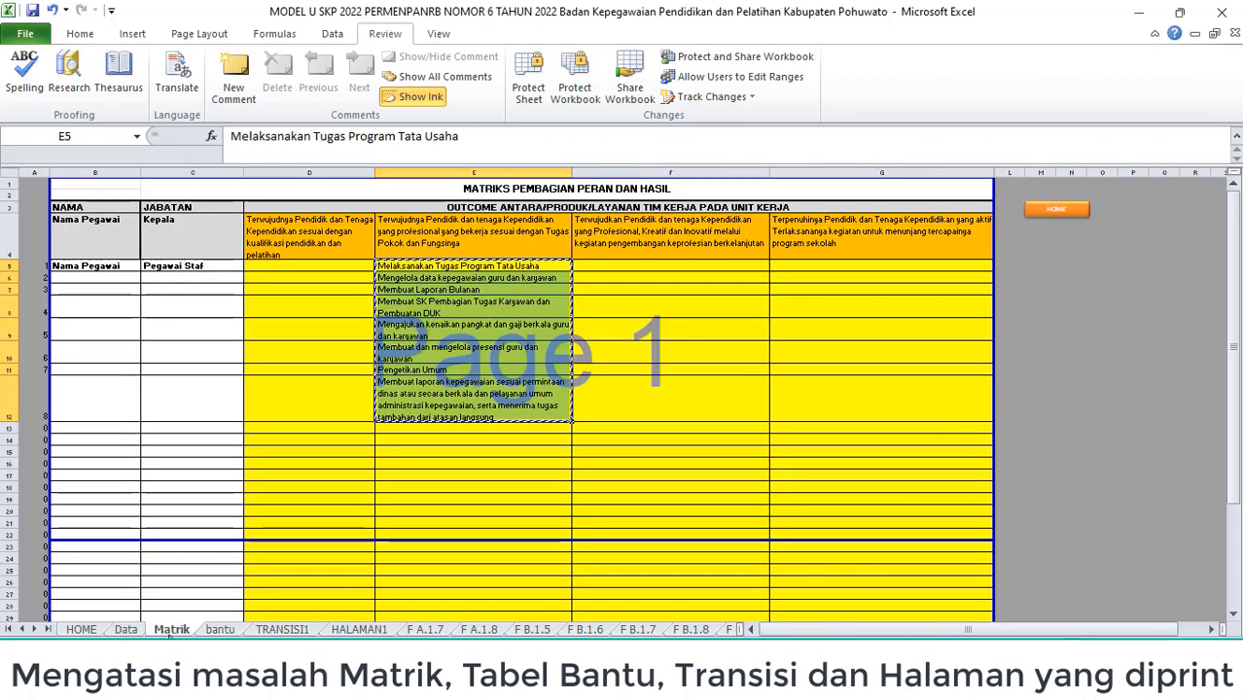
left_click(453, 265)
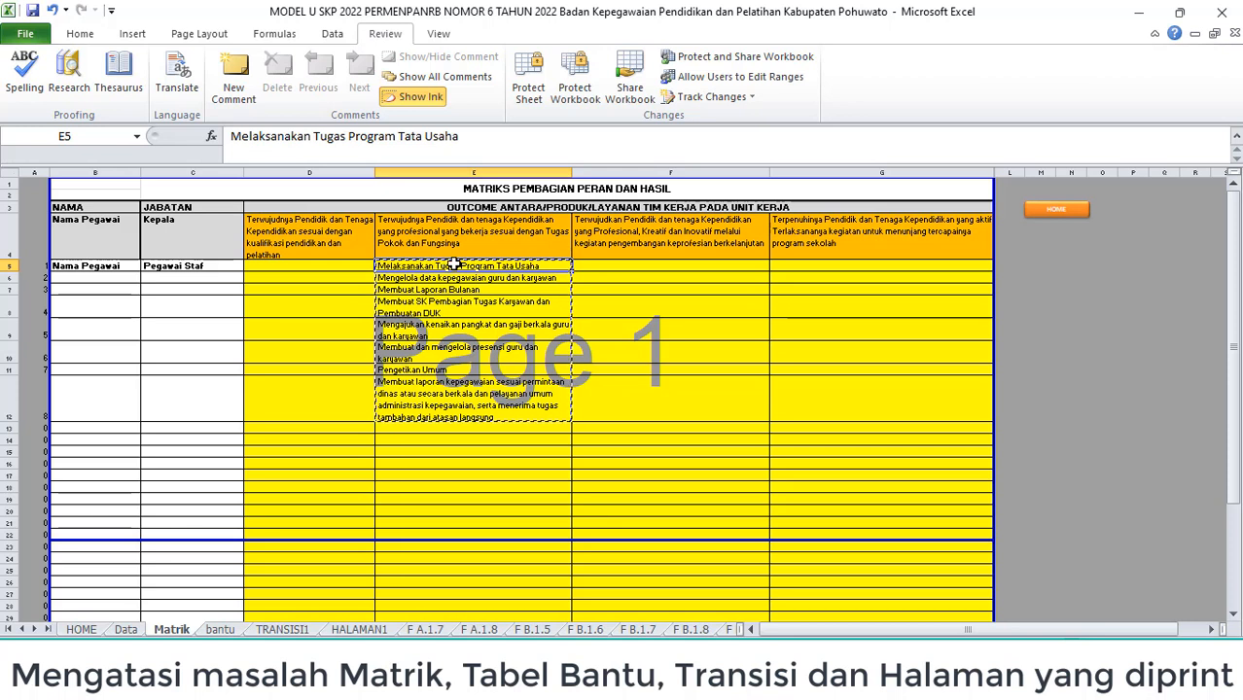
key("Escape")
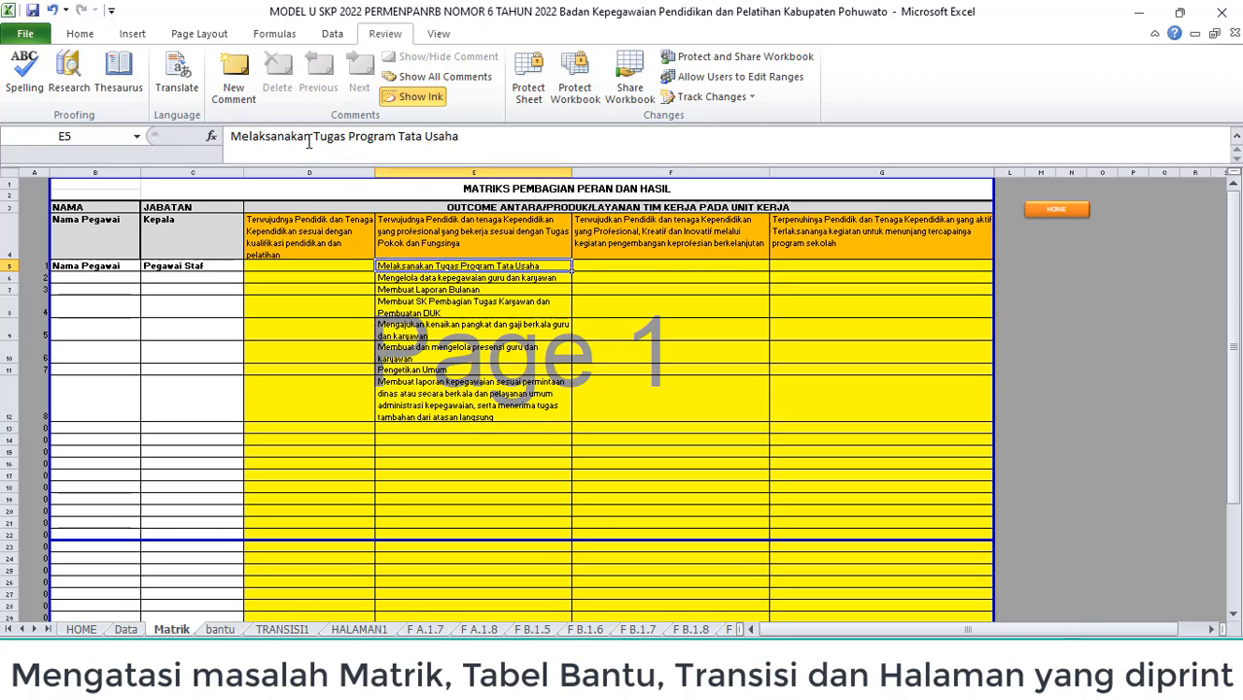
left_click(312, 137)
left_click_drag(312, 140, 229, 142)
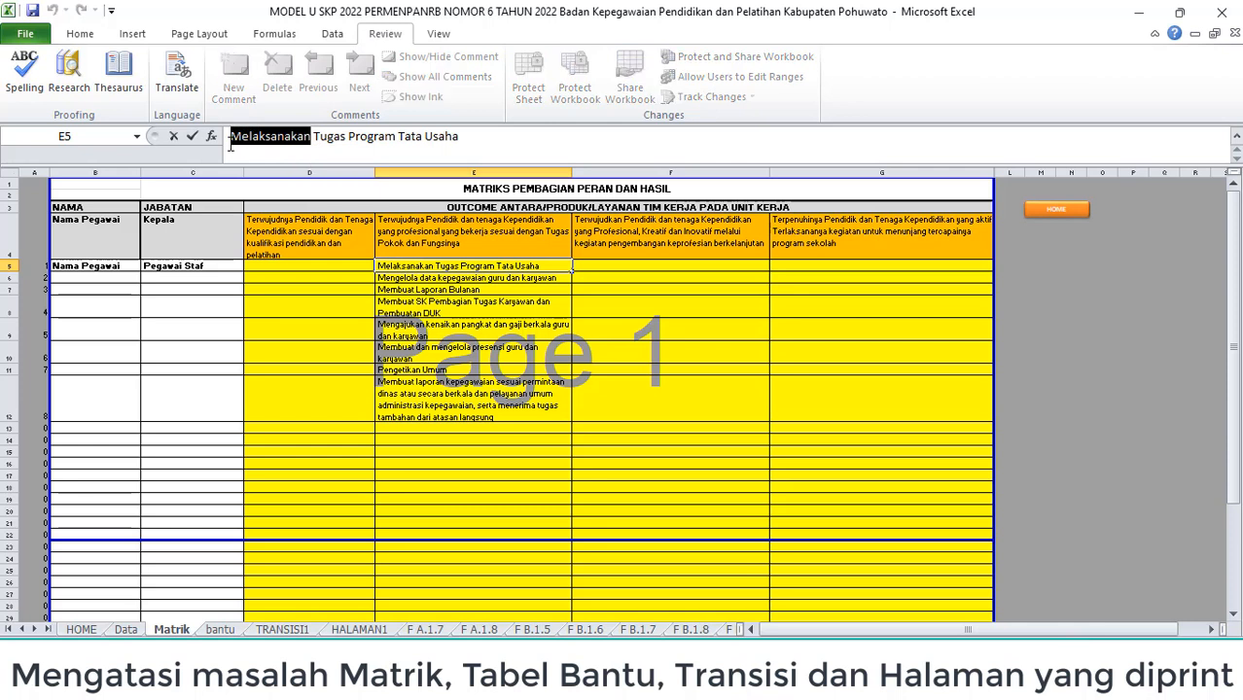
type("Terlak")
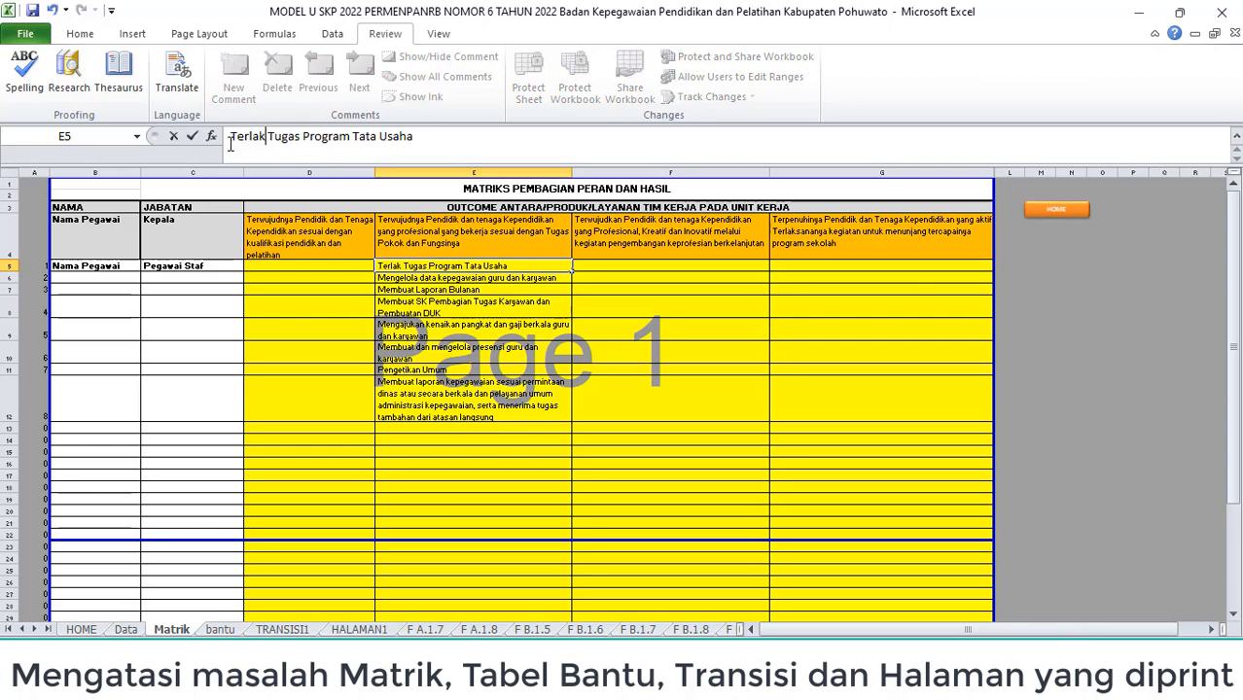
type("sanya")
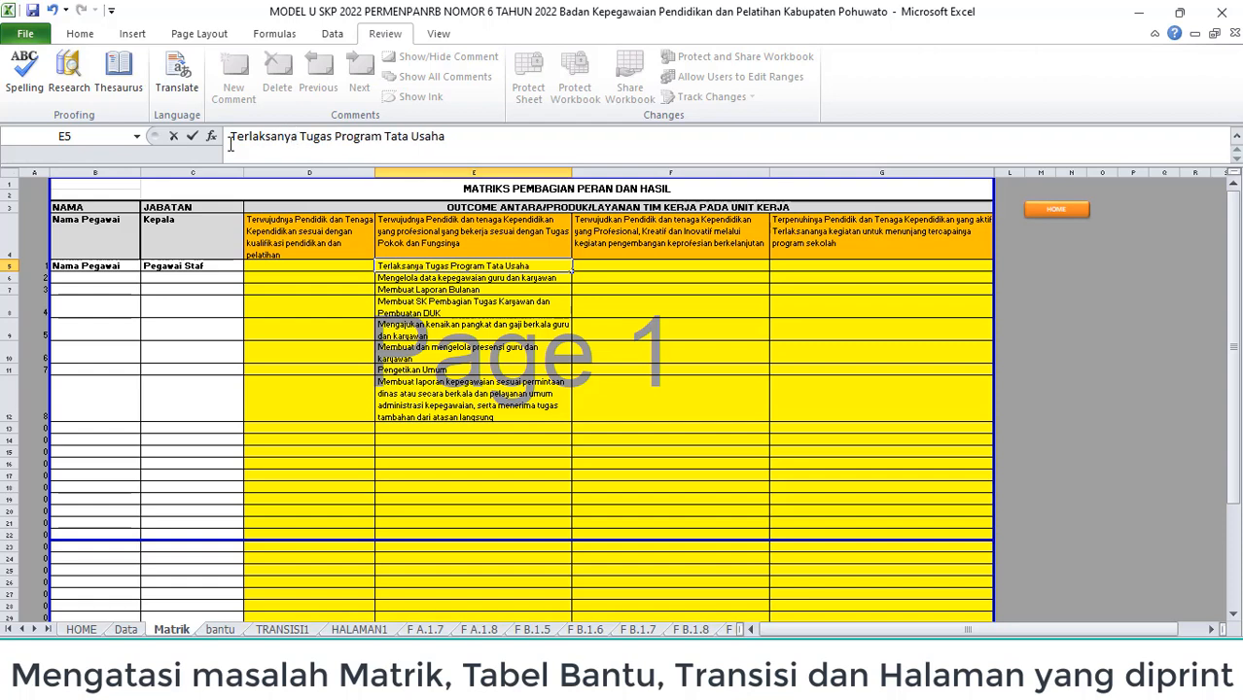
key("BackSpace")
key("BackSpace")
key("BackSpace")
type("nanya")
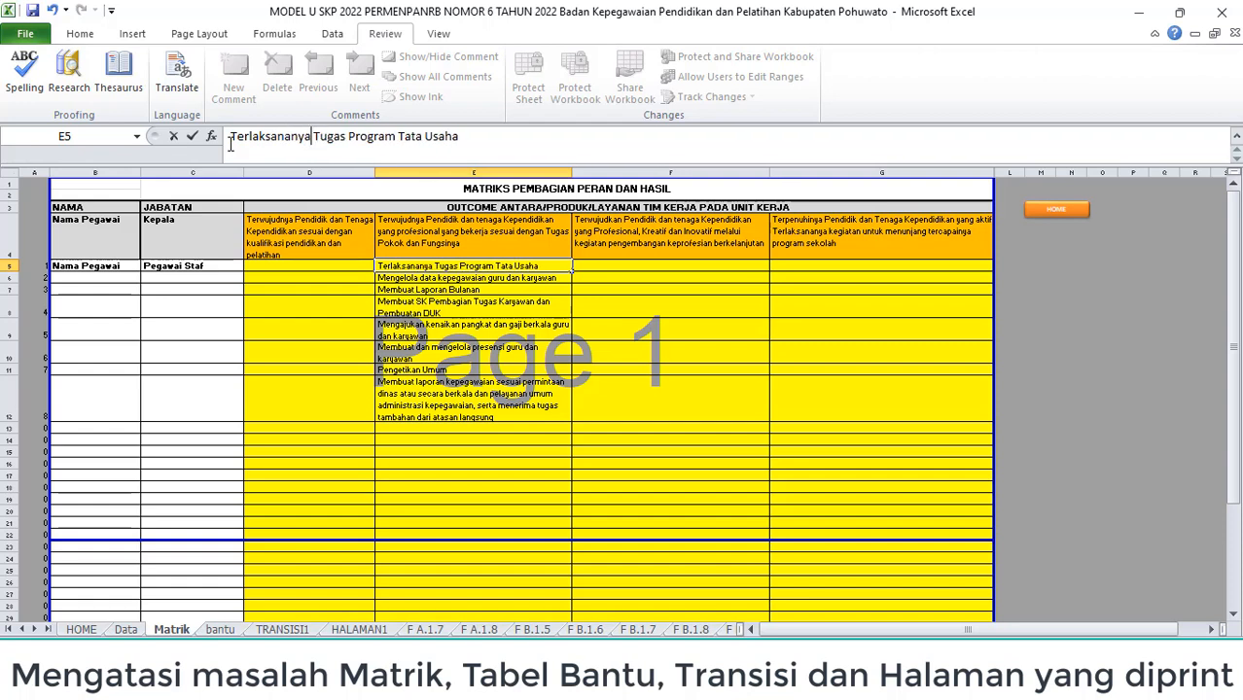
key("Return")
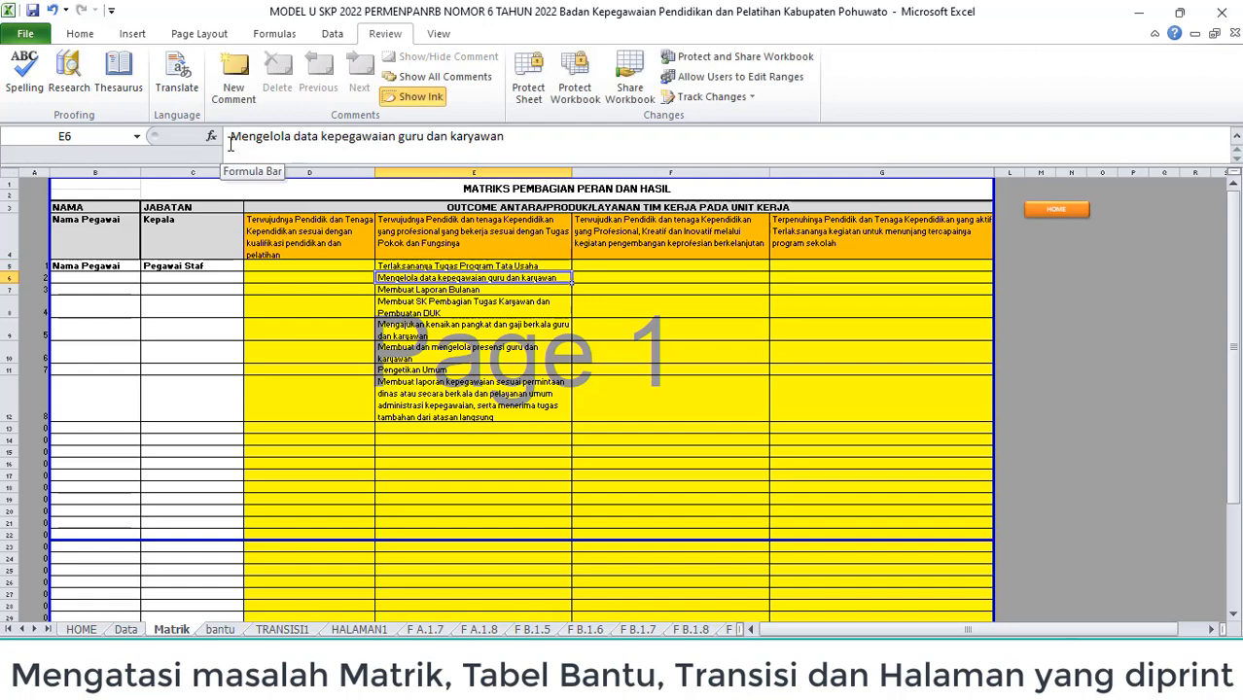
Step: Reword the task in E6 as "Terwujudnya pengelolaan data kepegawaian guru dan karyawan"
left_click(230, 143)
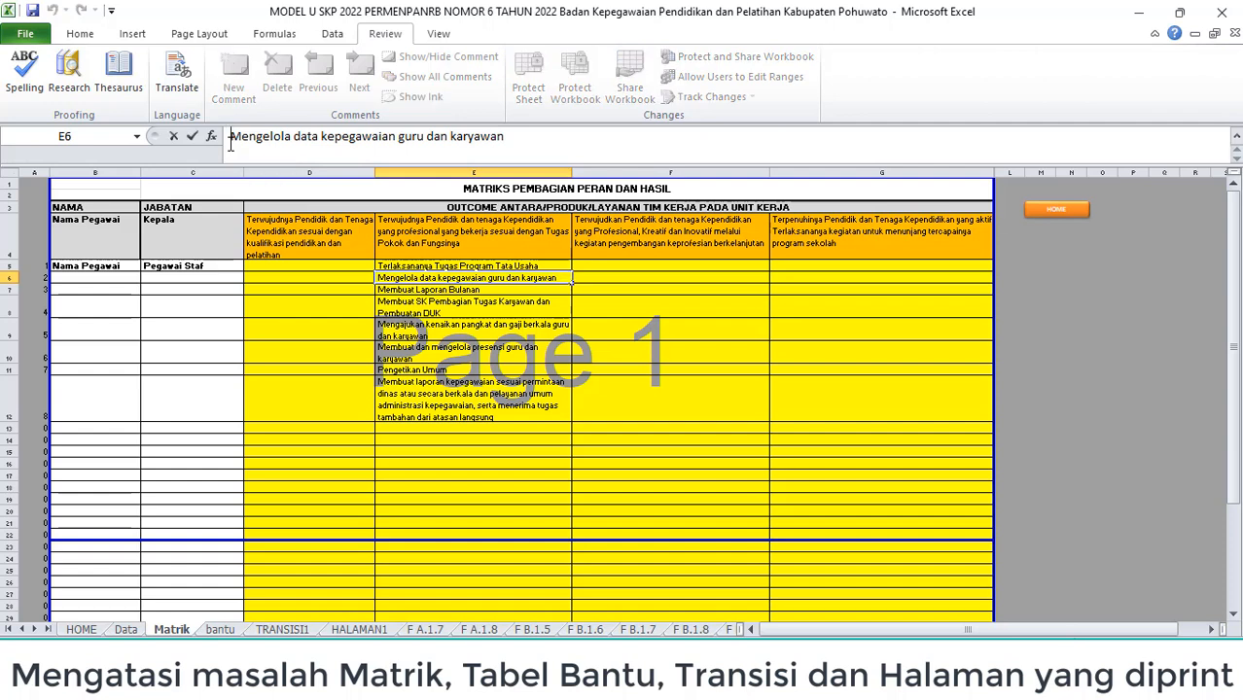
type("Terwu")
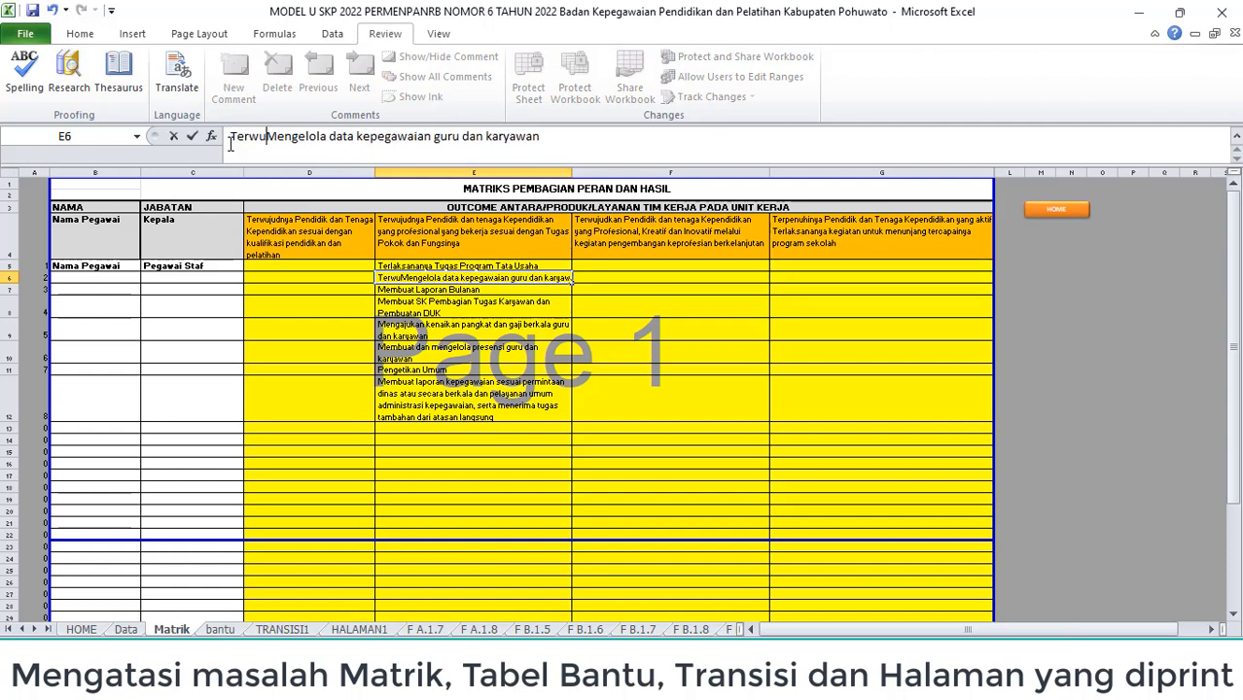
type("judnya penge")
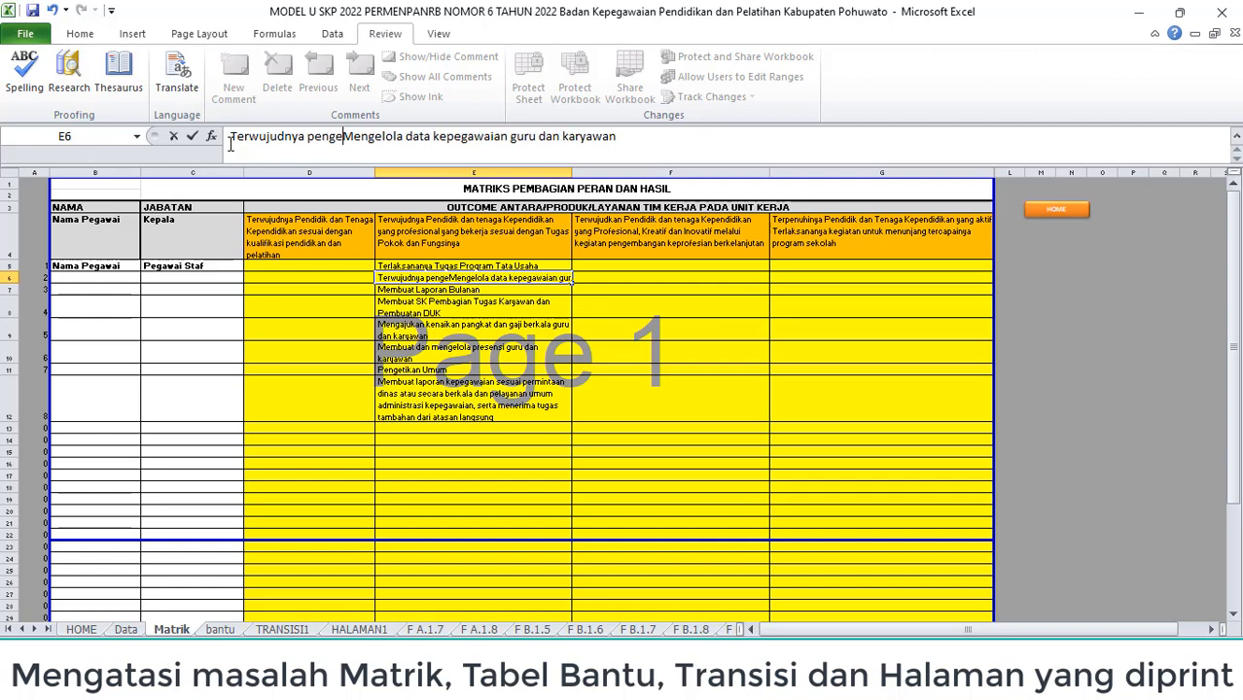
type("lolaan")
key("Delete")
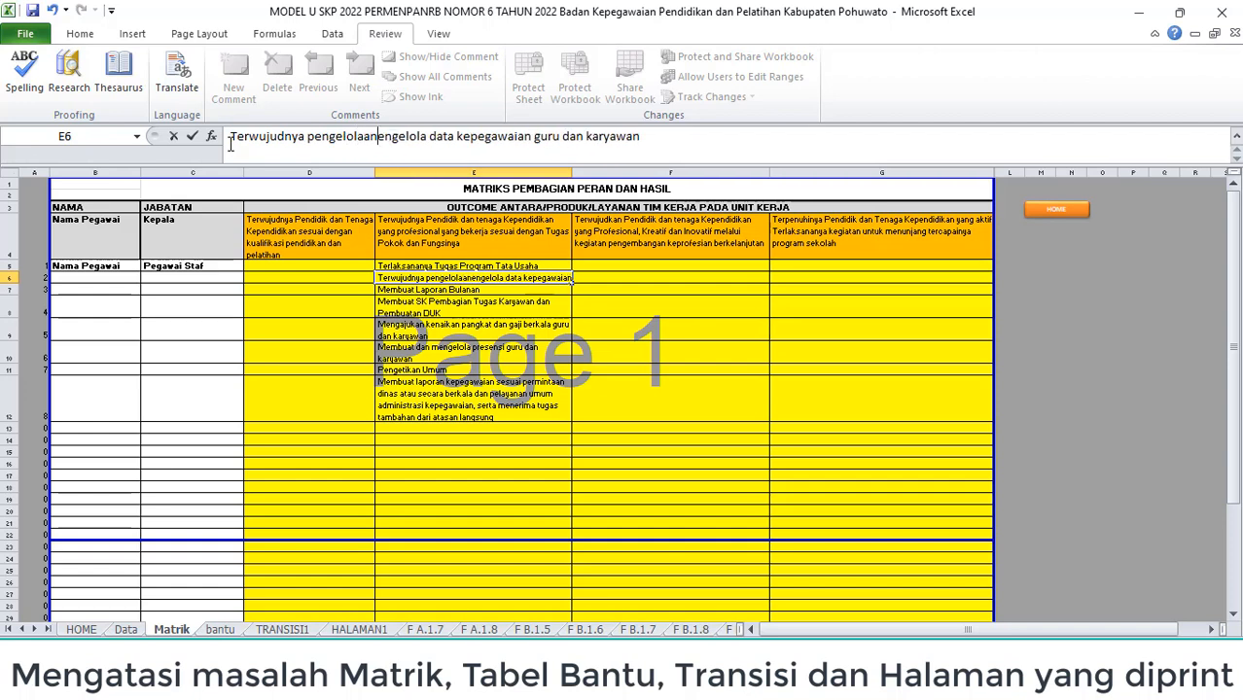
key("Delete")
key("Delete")
key("Delete")
key("Delete")
key("Delete")
key("Delete")
key("Delete")
key("Delete")
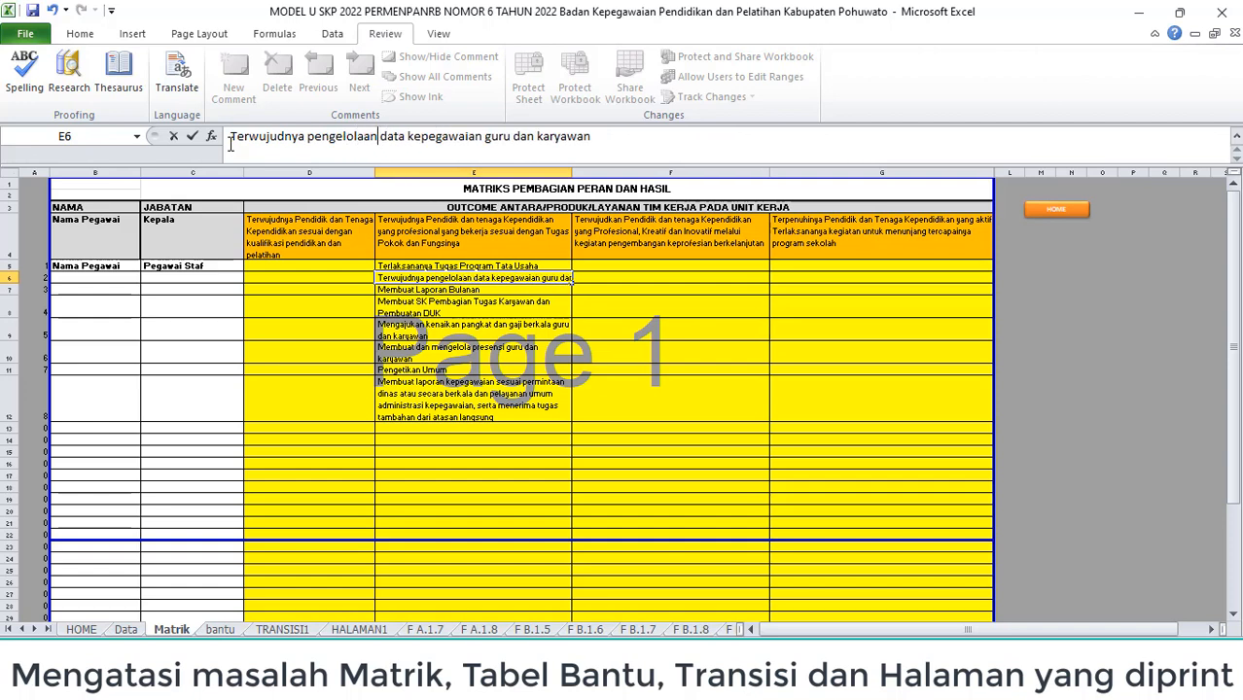
key("Return")
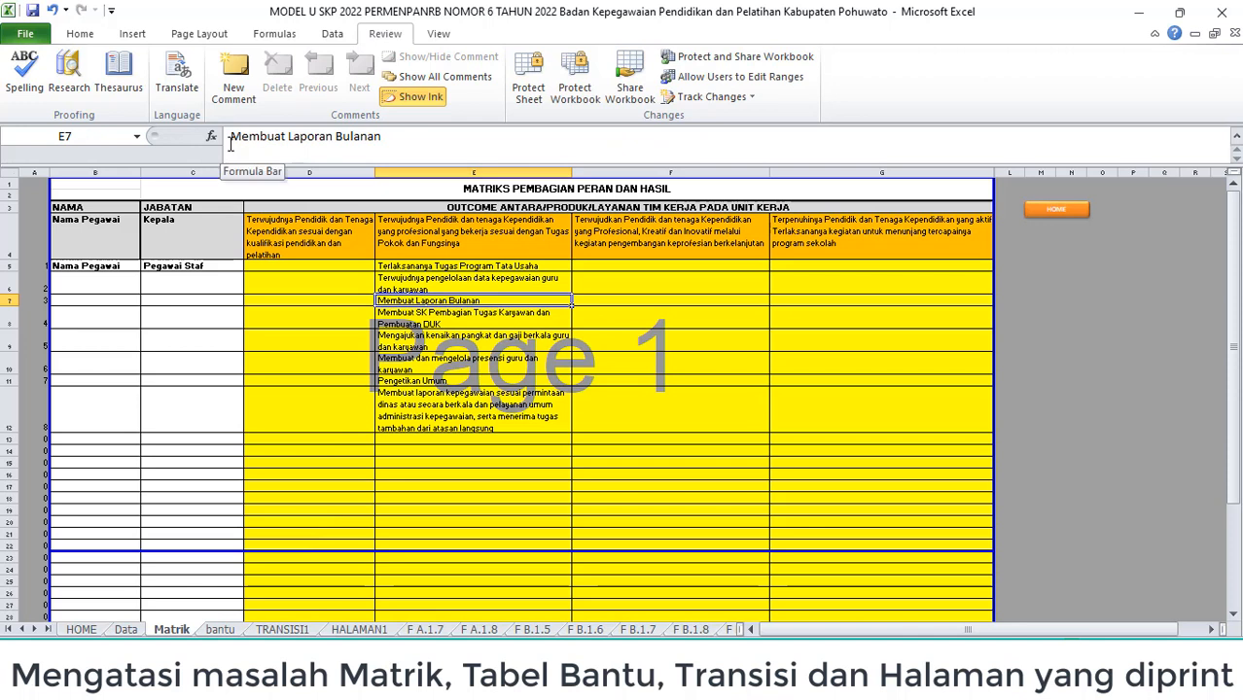
left_click(230, 142)
type("Adanya")
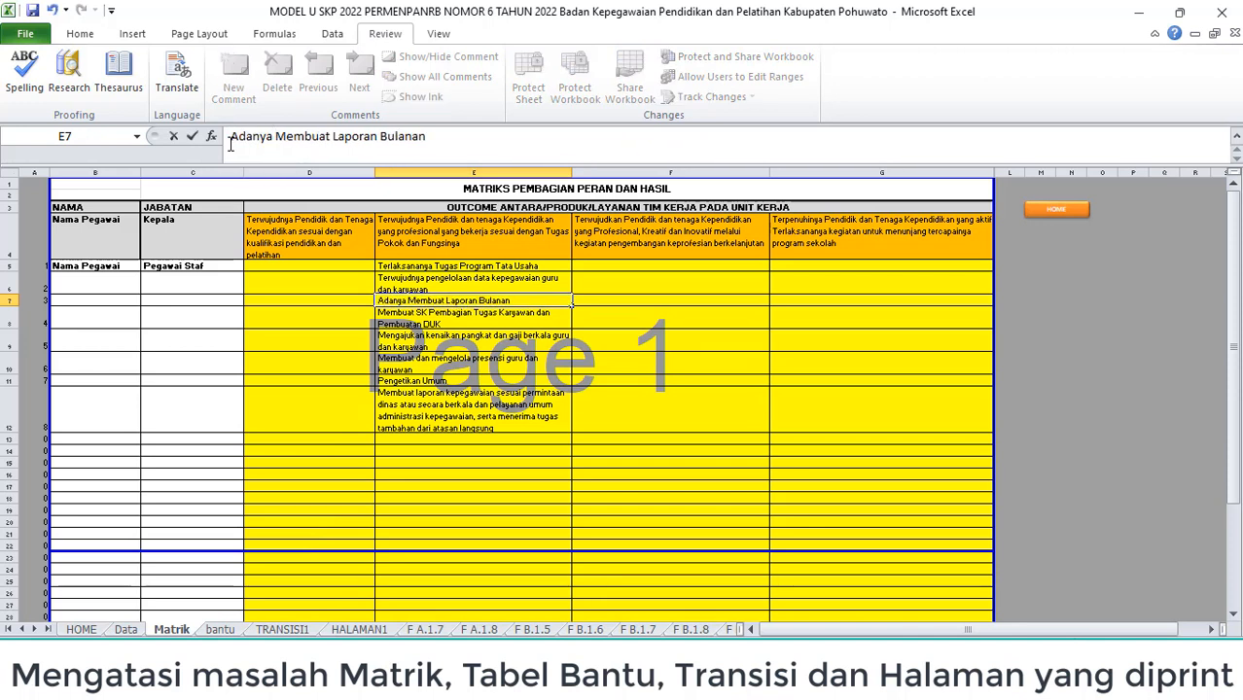
key("BackSpace")
key("BackSpace")
key("BackSpace")
key("BackSpace")
key("BackSpace")
key("BackSpace")
key("BackSpace")
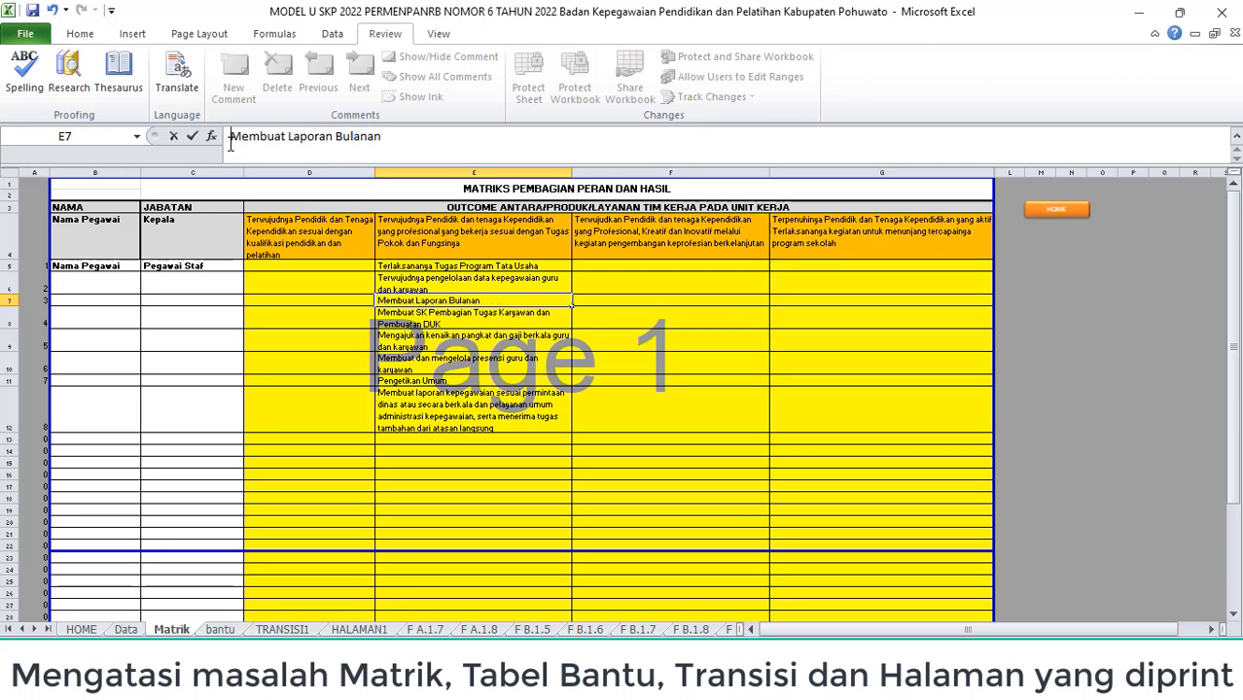
Step: Reword the task in E7 as "Terlaksananya pembuatan Laporan Bulanan"
type("Terlaksanan")
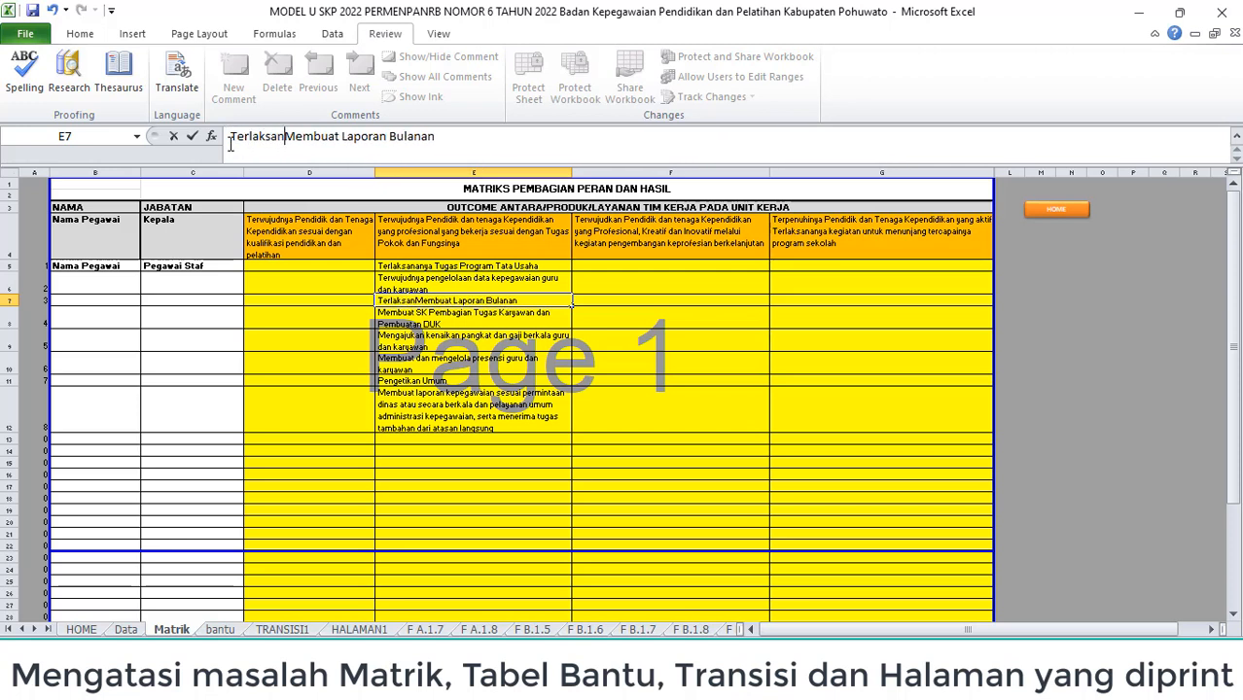
type("ya pembuatan")
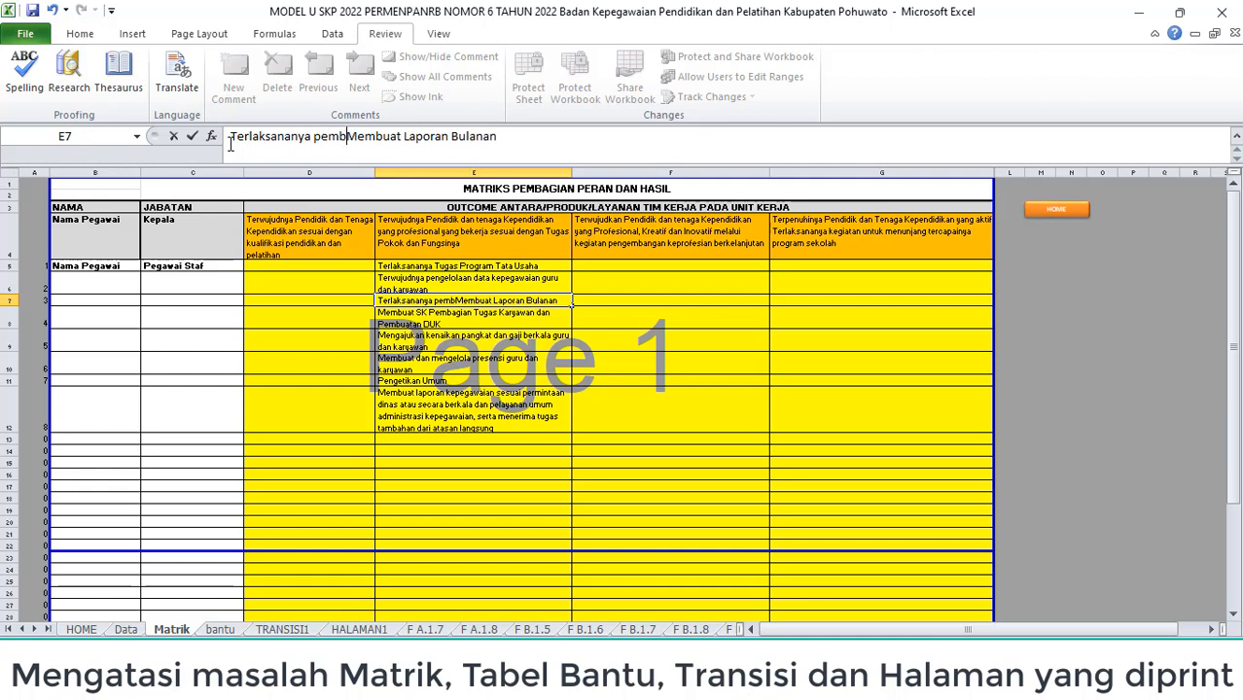
key("Delete")
key("Delete")
key("Delete")
key("Delete")
key("Delete")
key("Delete")
key("Delete")
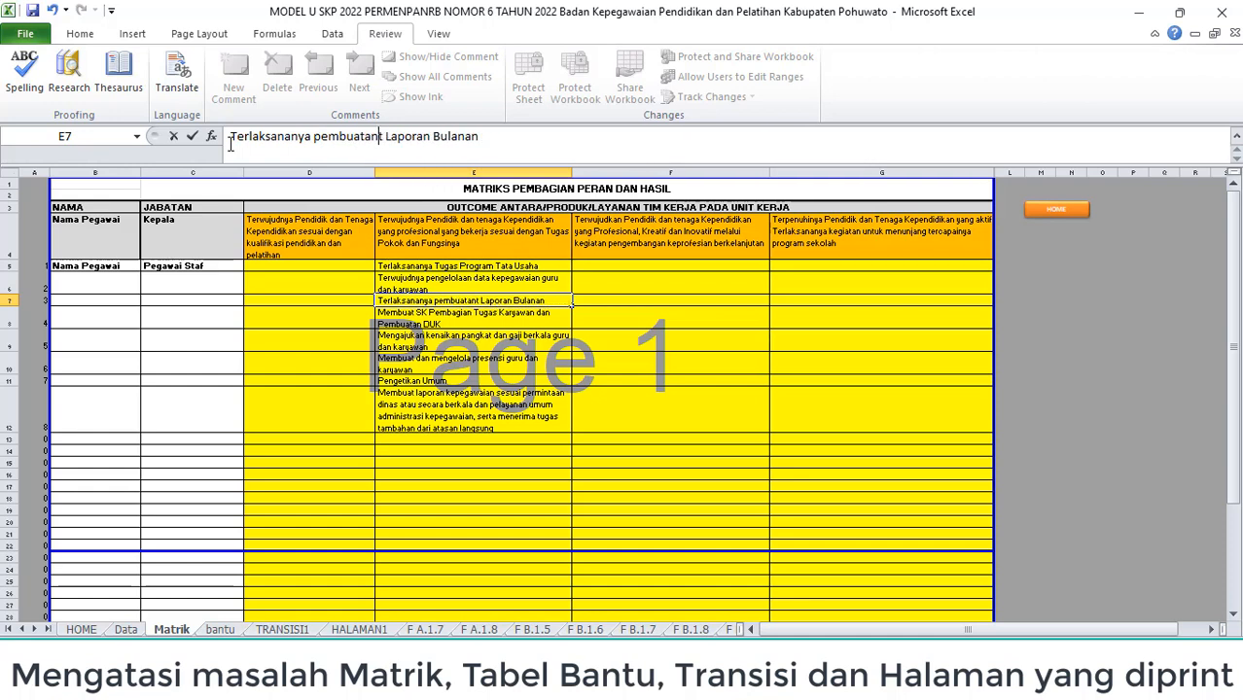
key("Return")
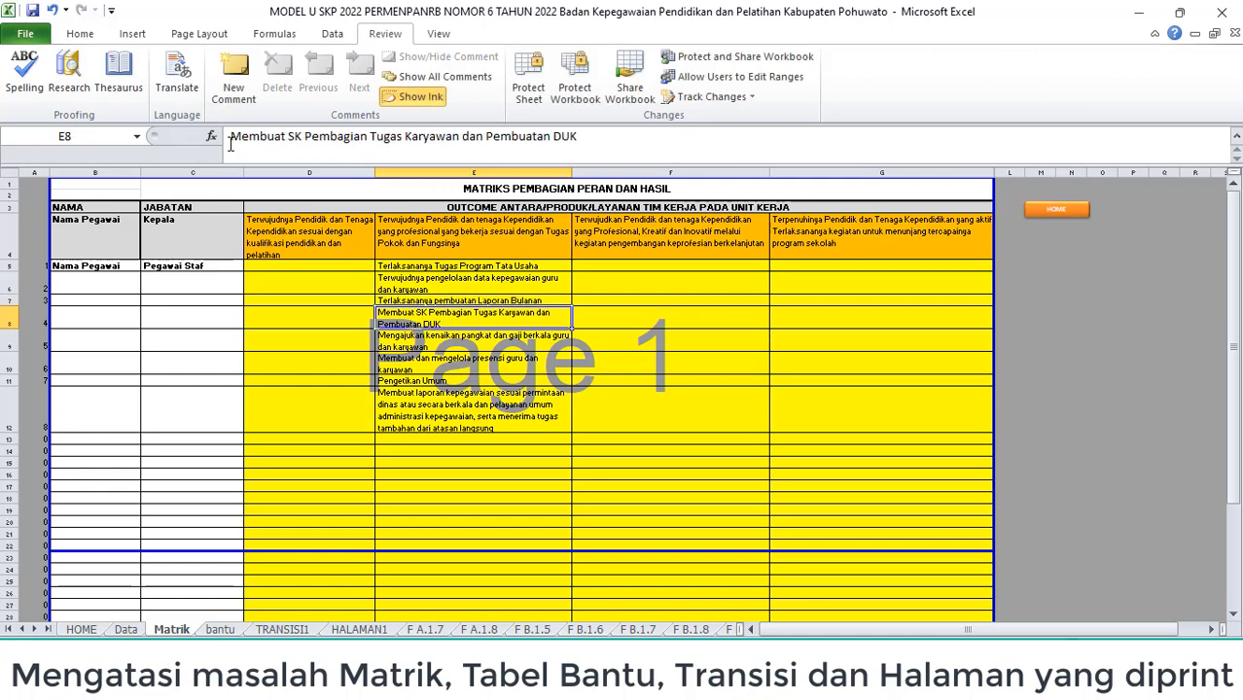
Step: Copy "Terlaksananya pembuatan" from E7 and paste it over "Membuat" at the start of the task in E8
left_click(398, 301)
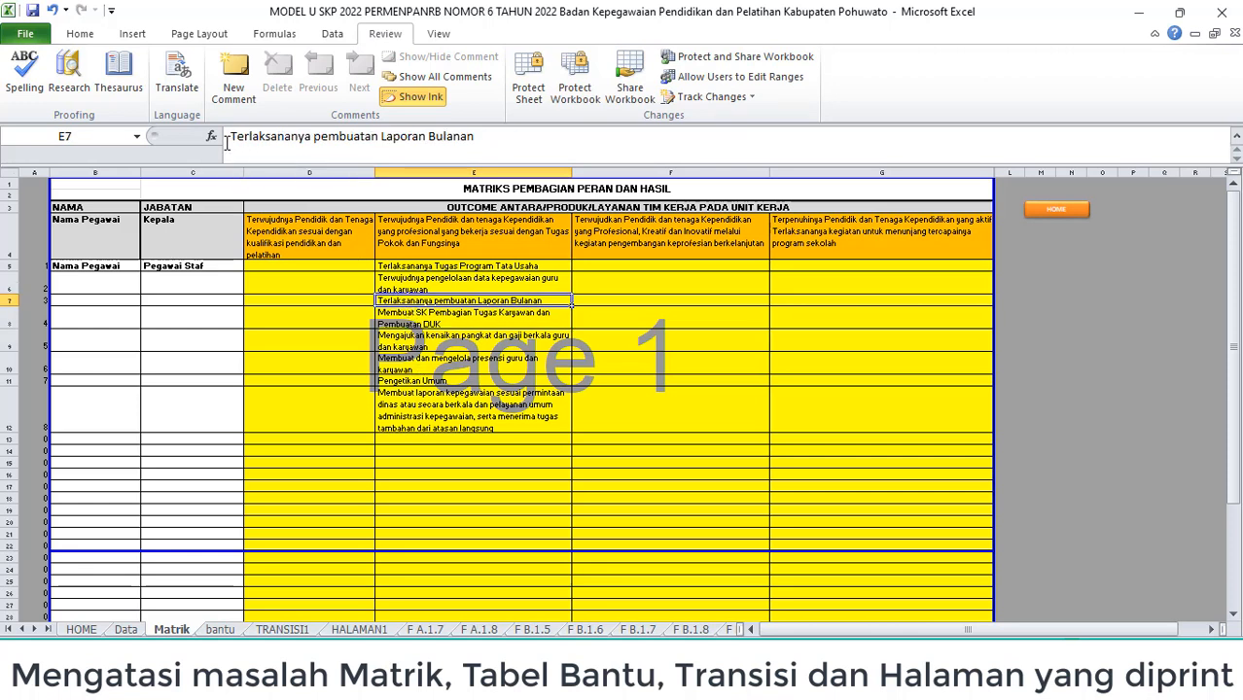
left_click_drag(230, 138, 378, 138)
key("ctrl+c")
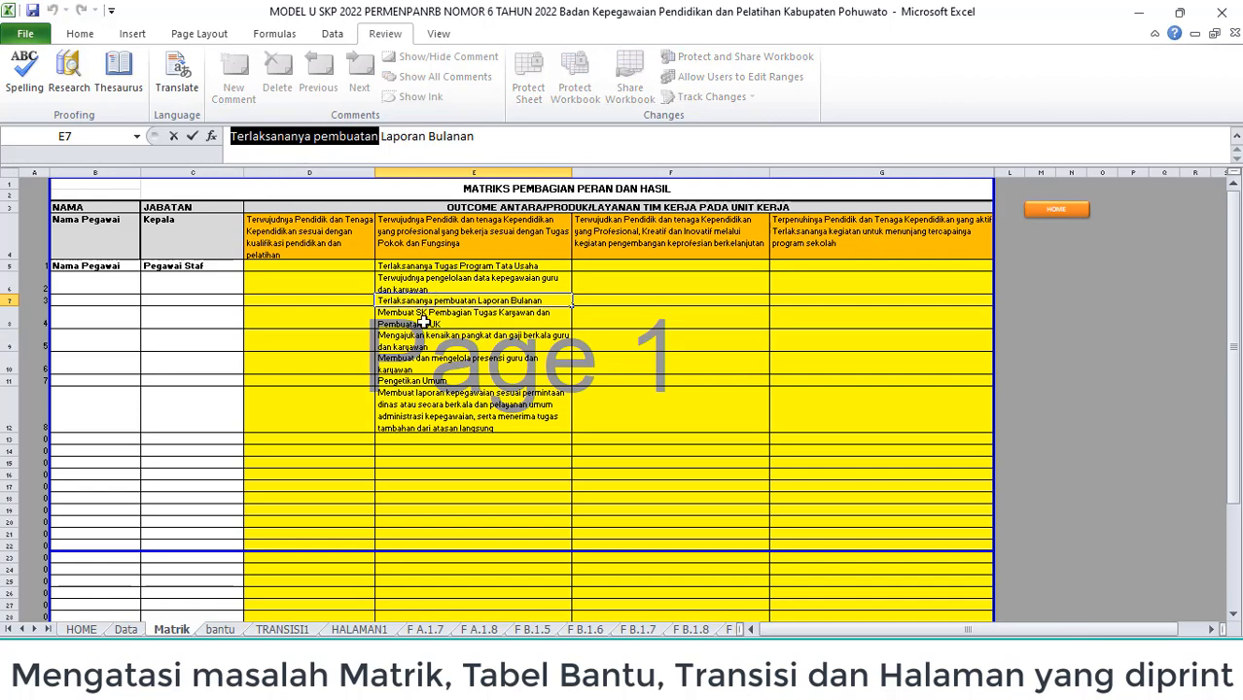
left_click(435, 323)
left_click_drag(233, 142, 285, 144)
key("ctrl+v")
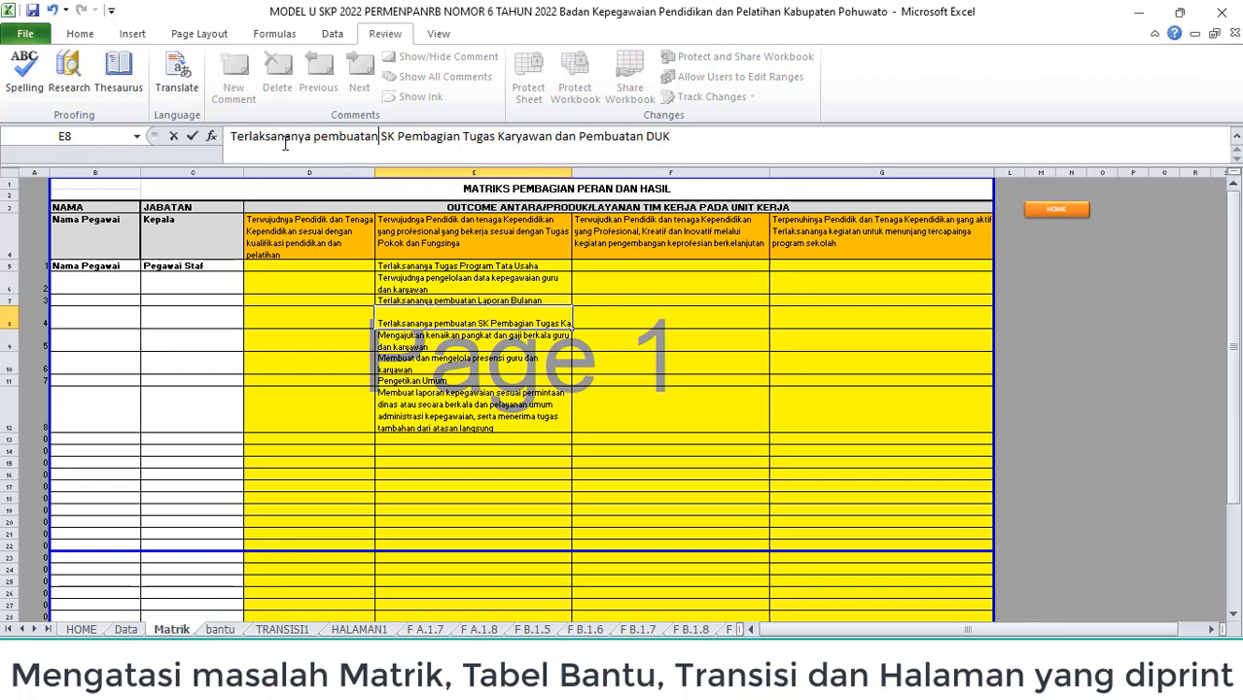
key("Return")
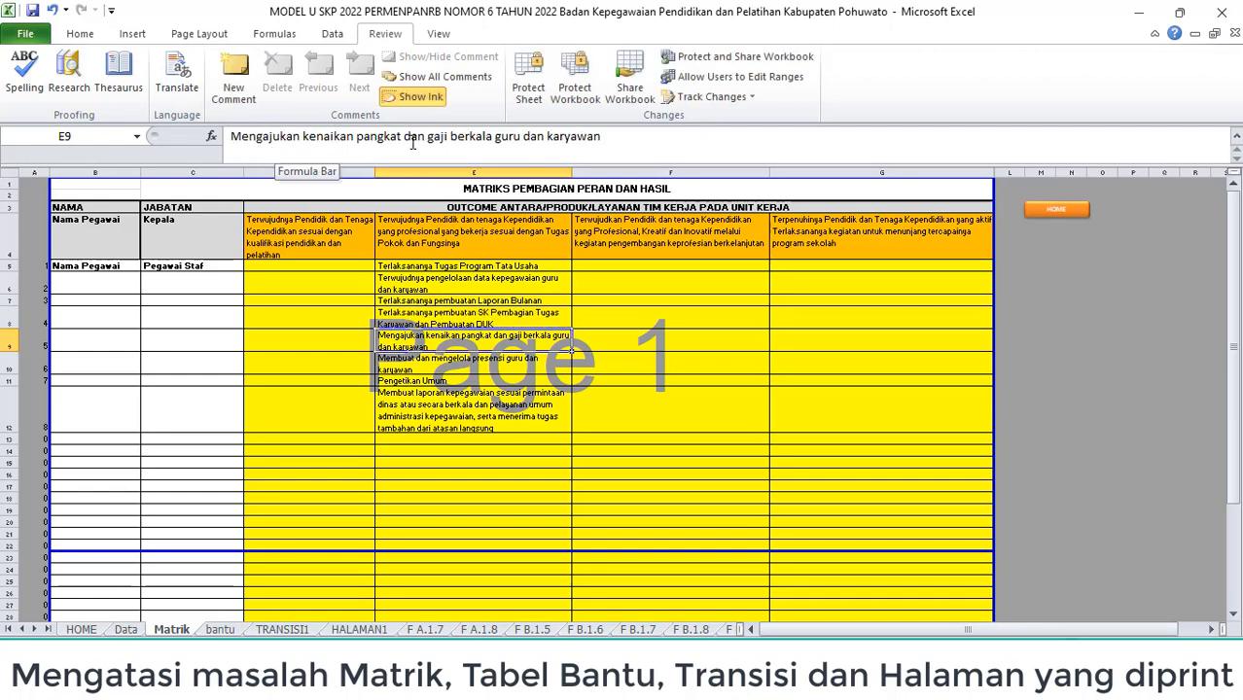
Step: Reword the task in E9 as "Adanya pengajuan kenaikan pangkat dan gaji berkala guru dan karyawan"
left_click(230, 137)
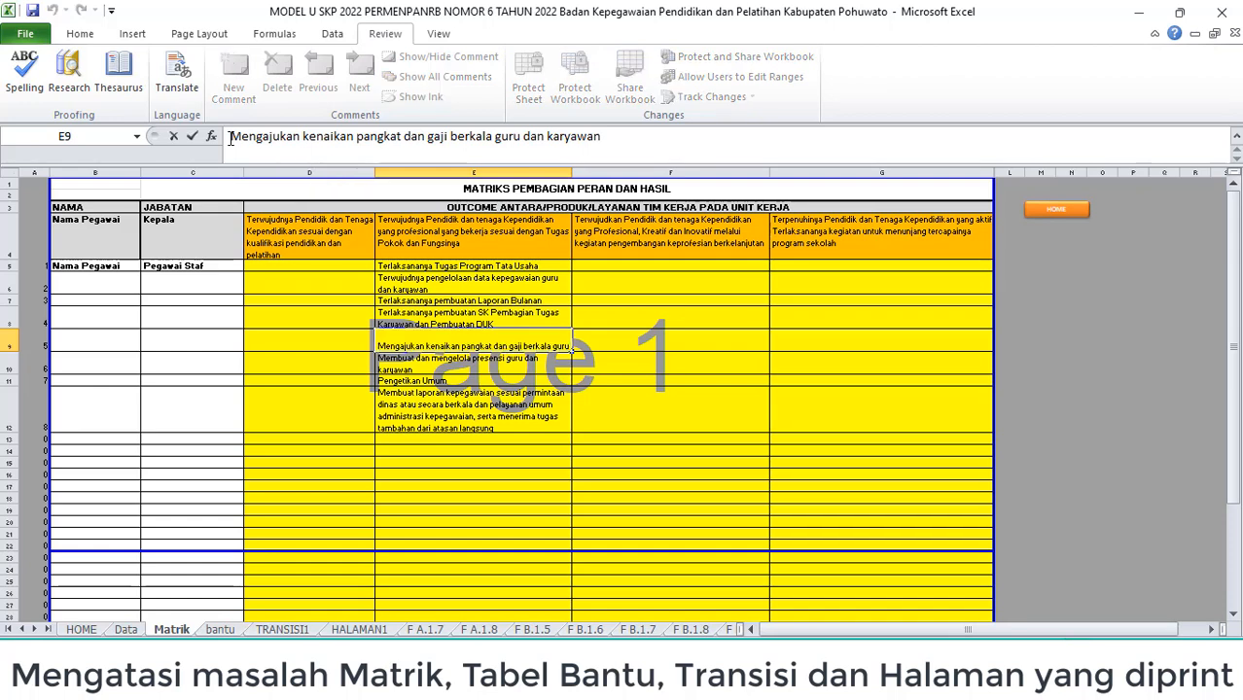
type("Adanya")
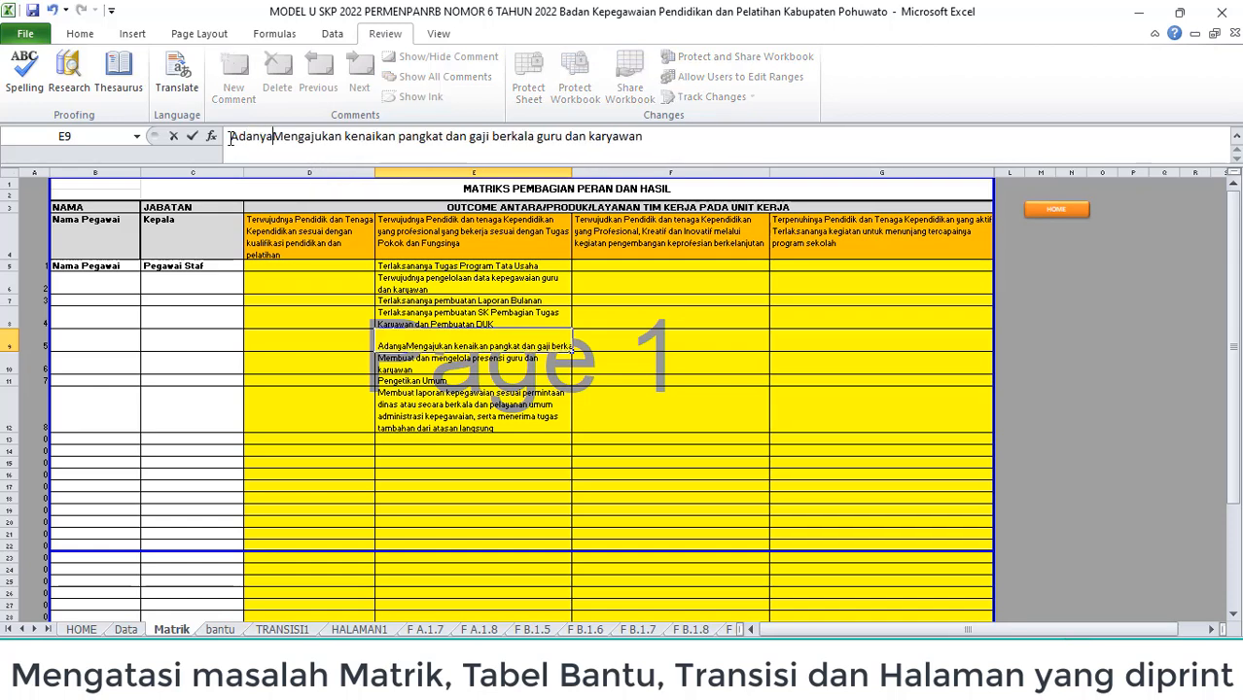
type(" pengajuan")
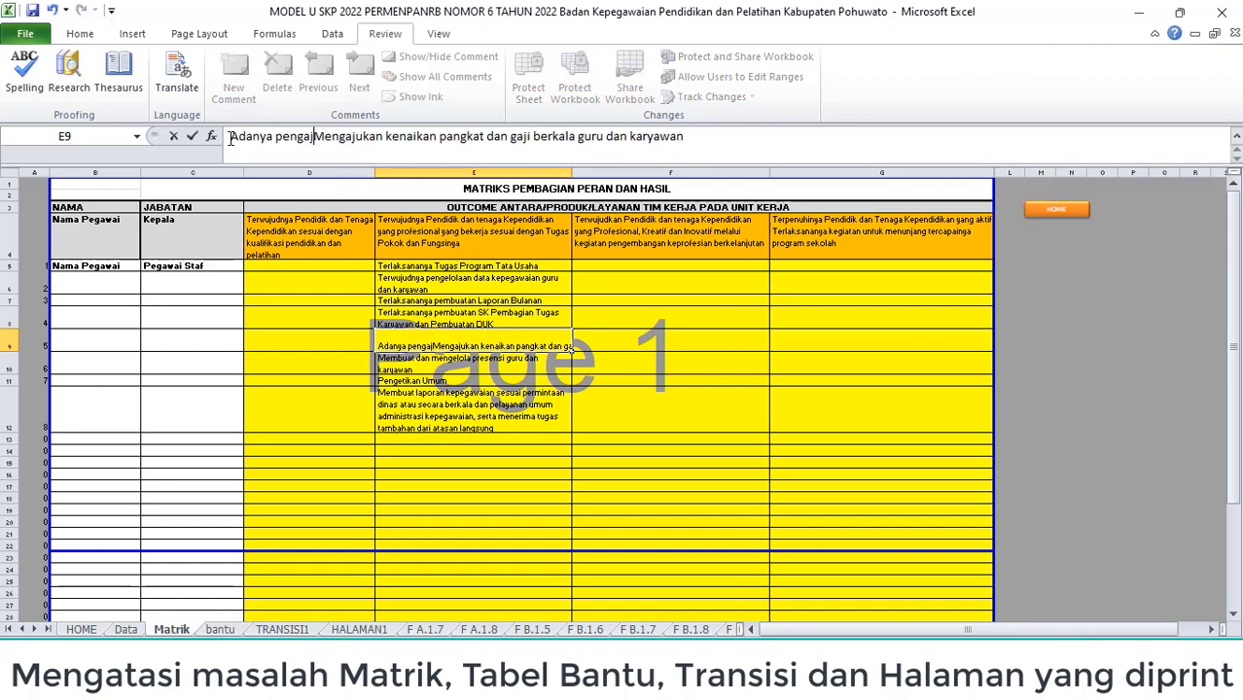
key("Delete")
key("Delete")
key("Delete")
key("Delete")
key("Delete")
key("Delete")
key("Delete")
key("Delete")
key("Delete")
key("Delete")
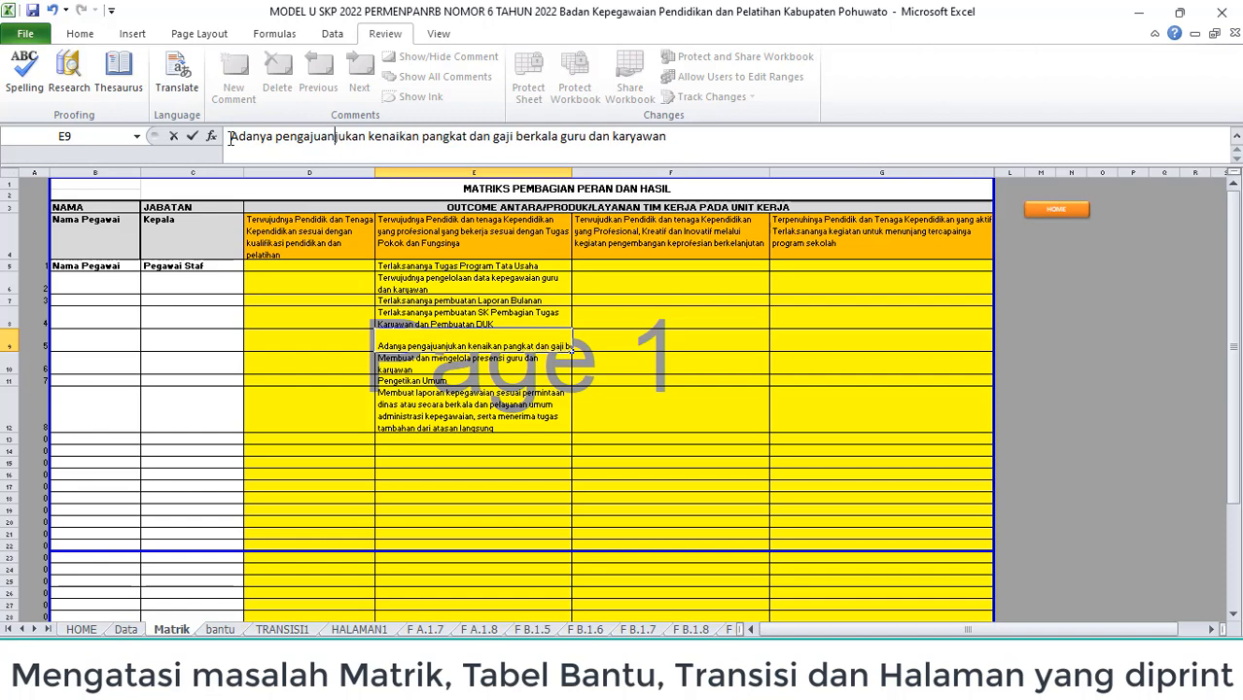
key("Return")
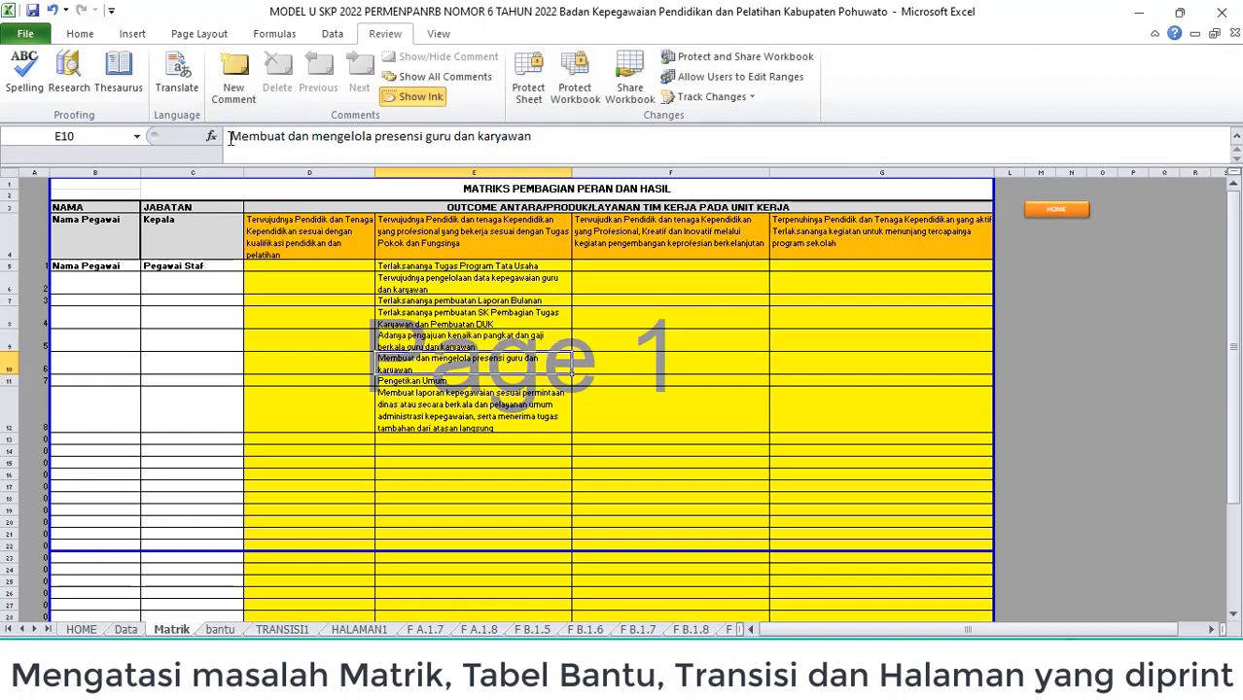
Step: Reword the task in E10 as "Terlaksananya pembuatan dan pengelolaan presensi guru dan karyawan"
left_click_drag(230, 138, 285, 146)
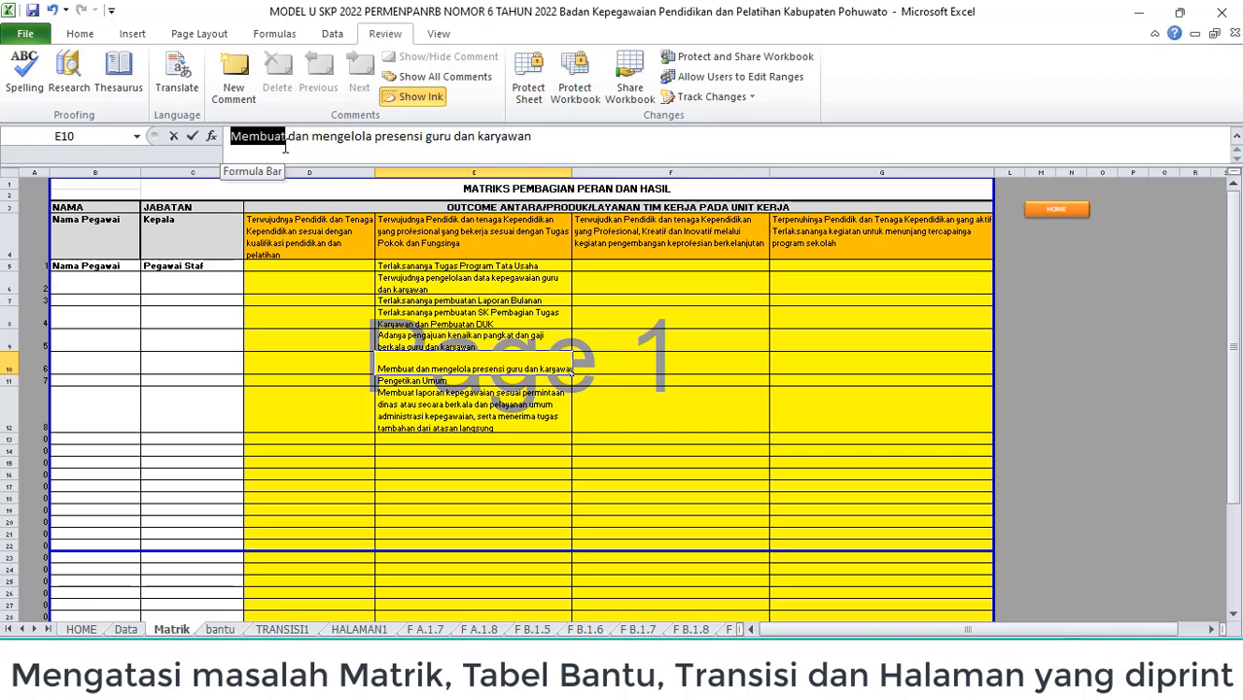
key("ctrl+v")
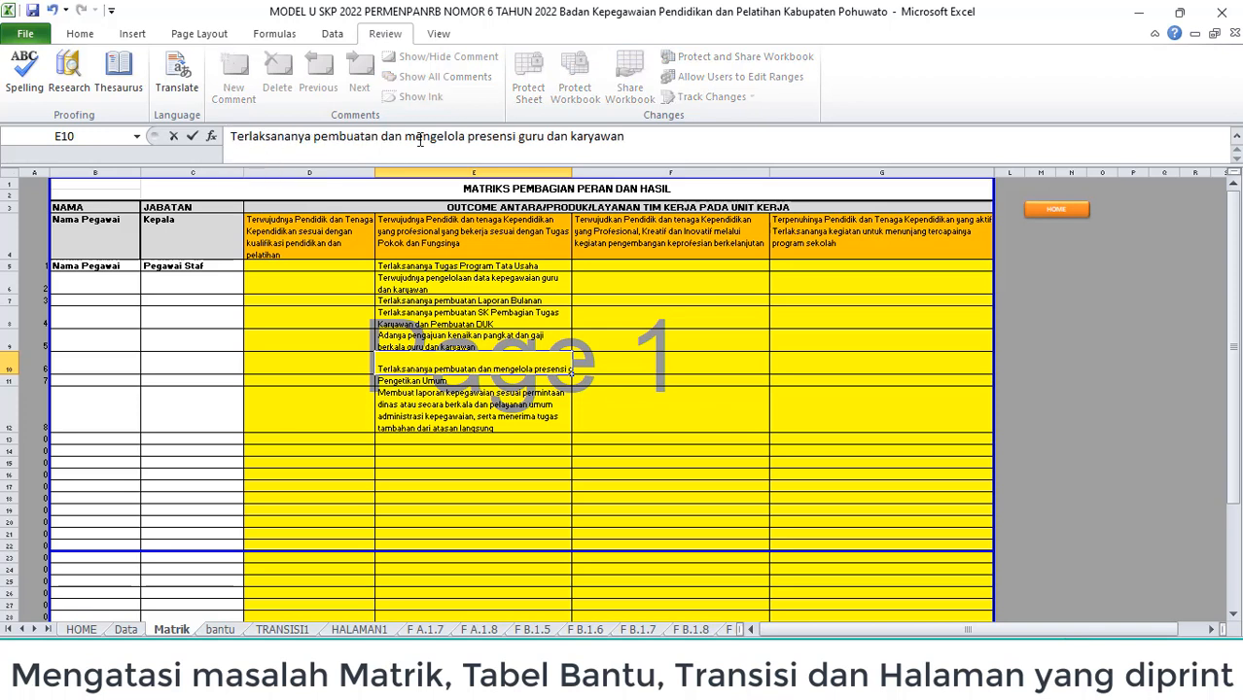
left_click_drag(407, 136, 468, 139)
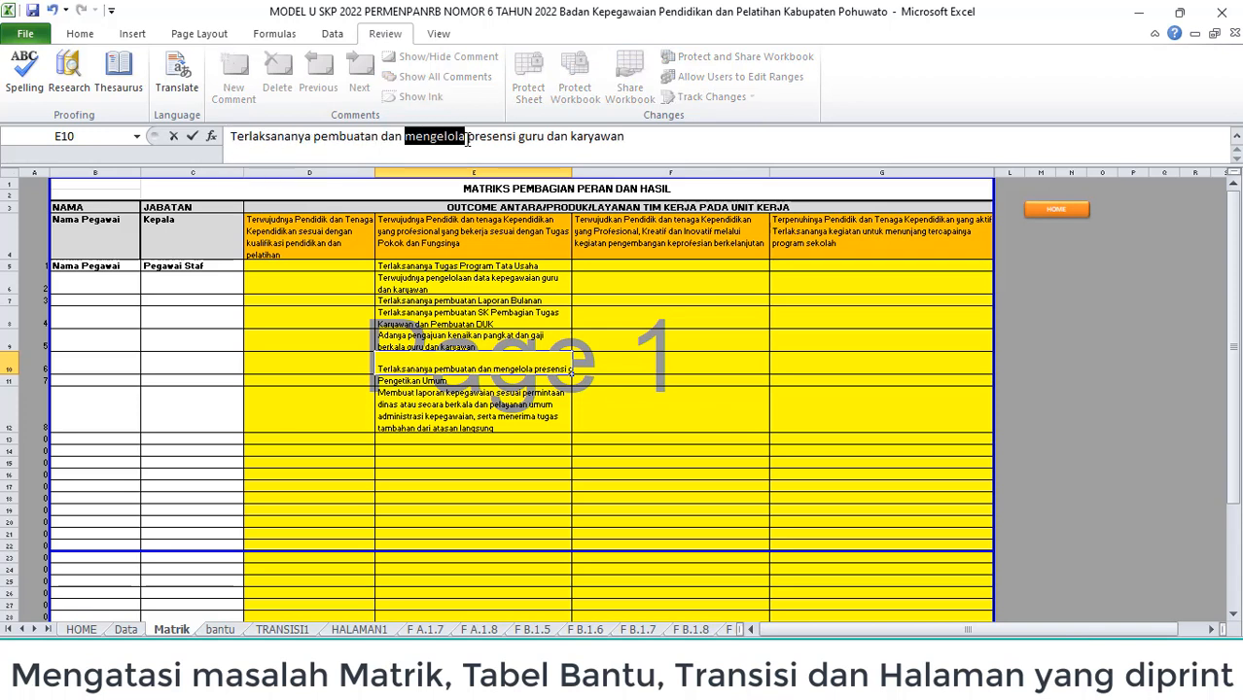
type("pengelolaan")
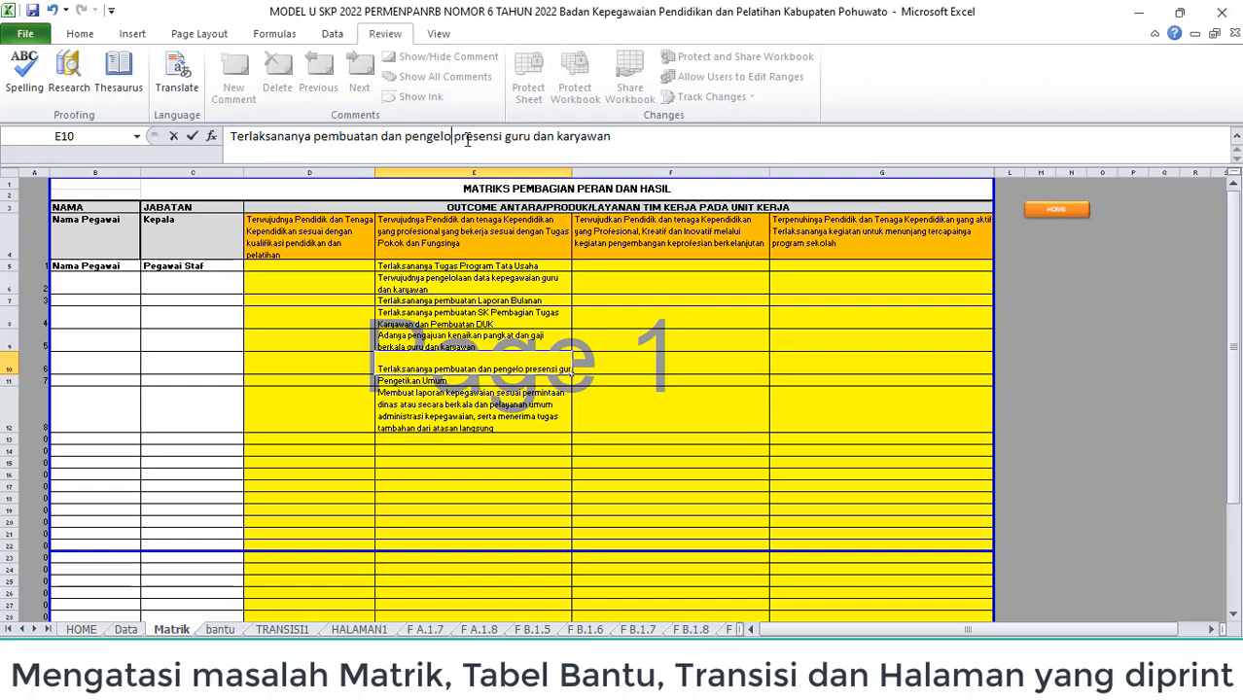
key("Return")
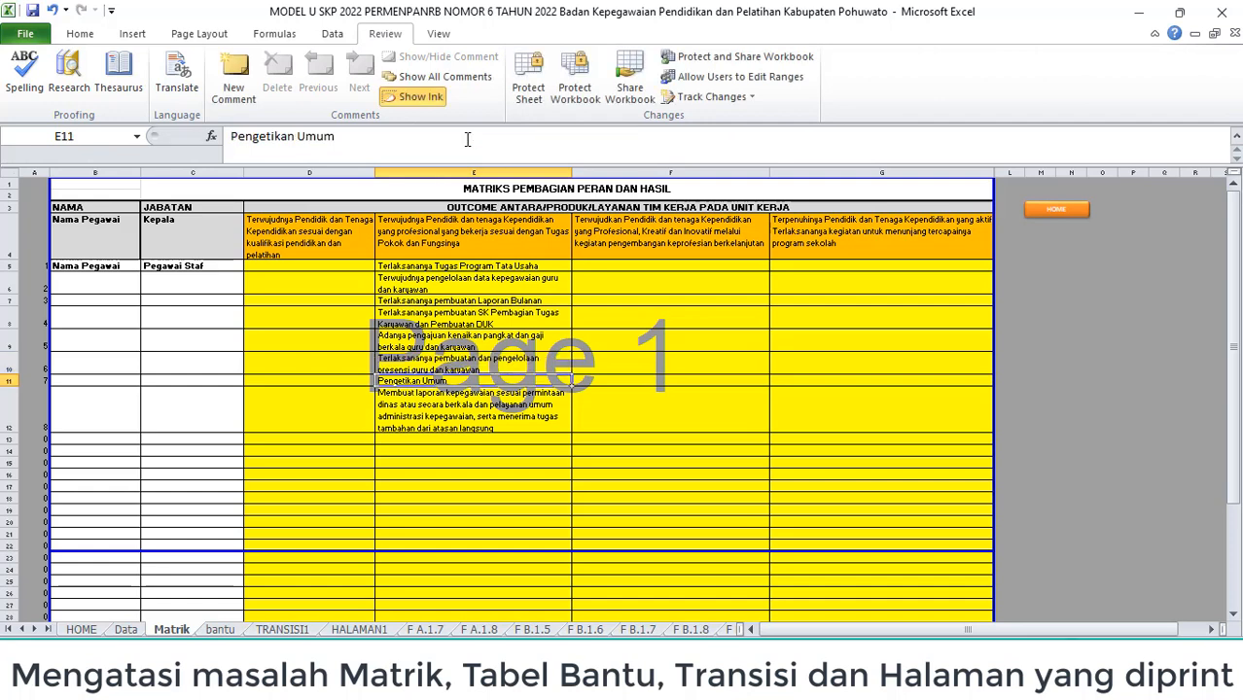
Step: Reword the task in E11 as "Terlaksananya Pengetikan Umum"
left_click(233, 137)
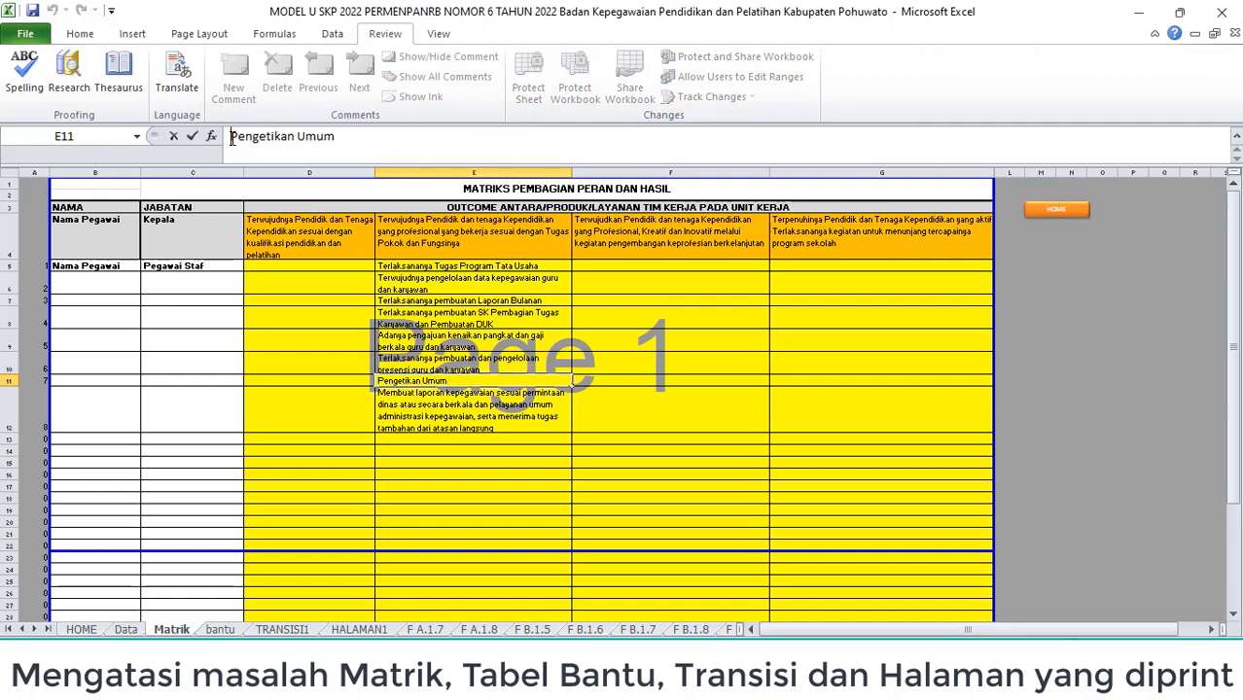
type("Terlaks")
type("ananya")
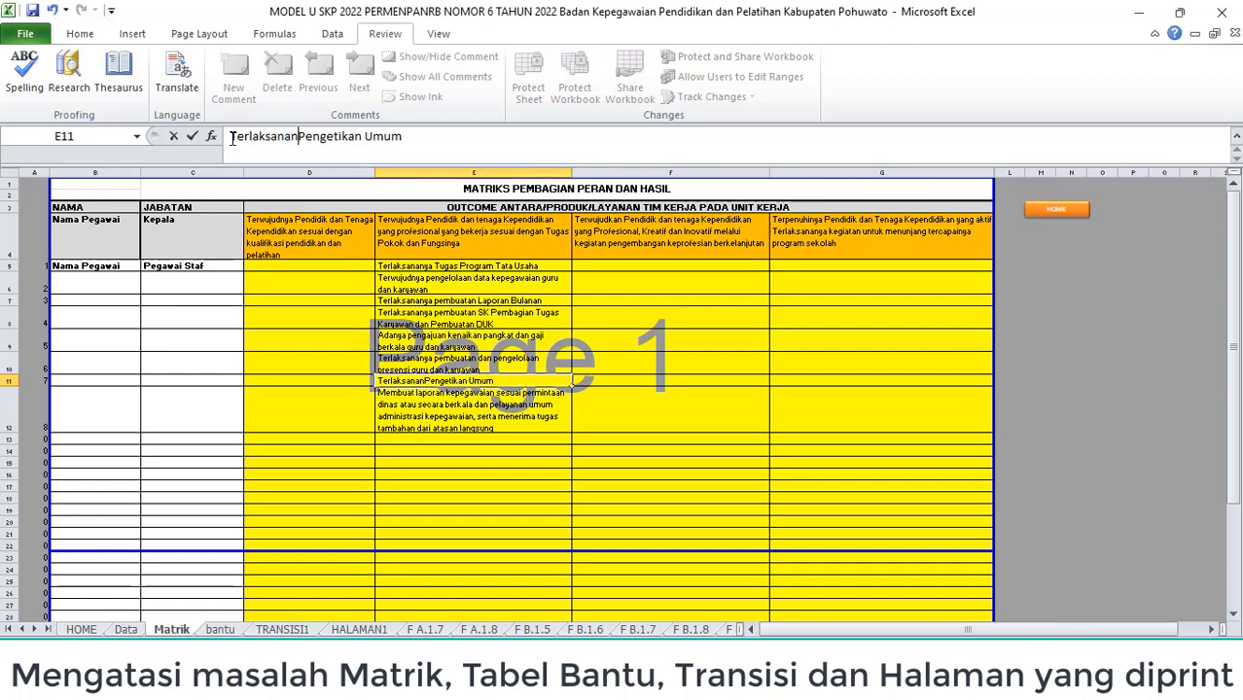
key("Return")
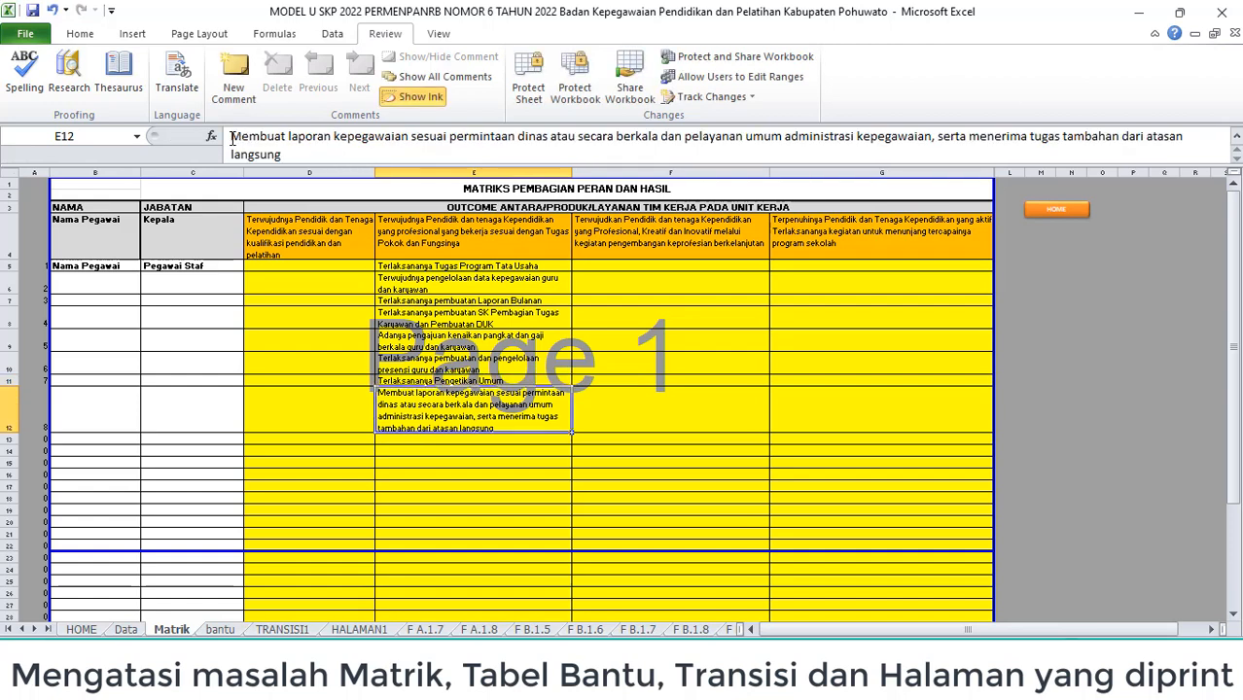
Step: Replace "Membuat" at the start of the task in E12 with "Terlaksananya pembuatan"
left_click_drag(232, 139, 283, 142)
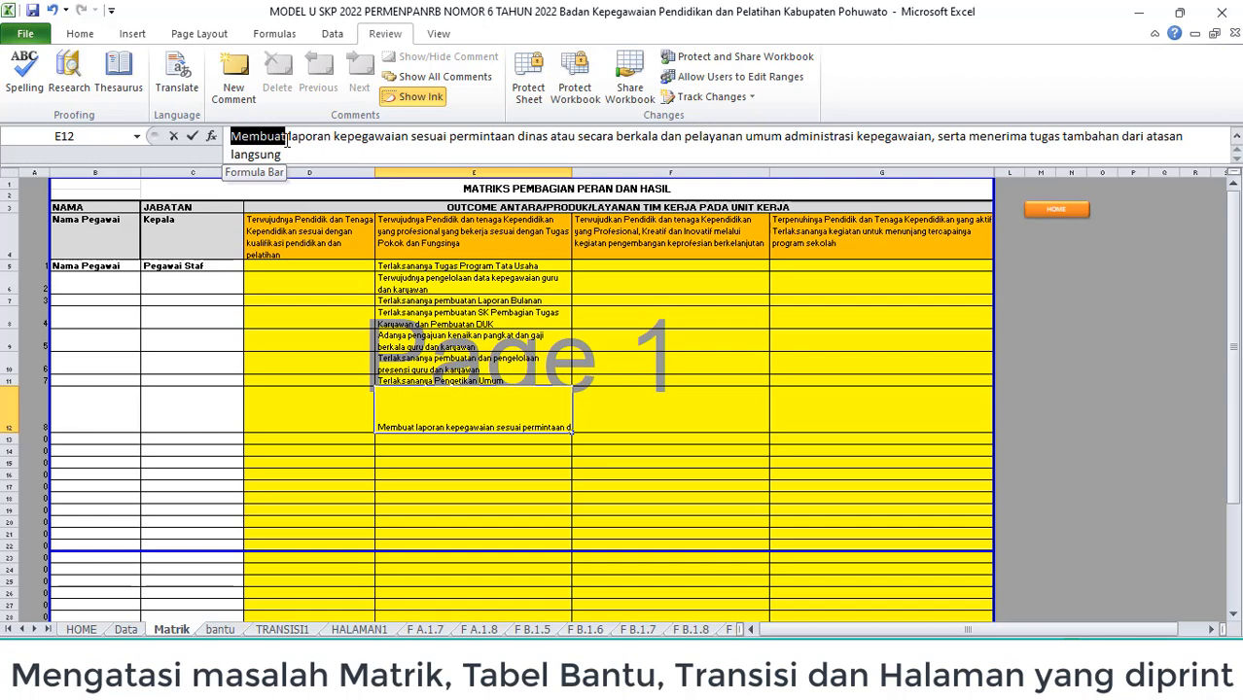
type("Terlaksananya pembuatan")
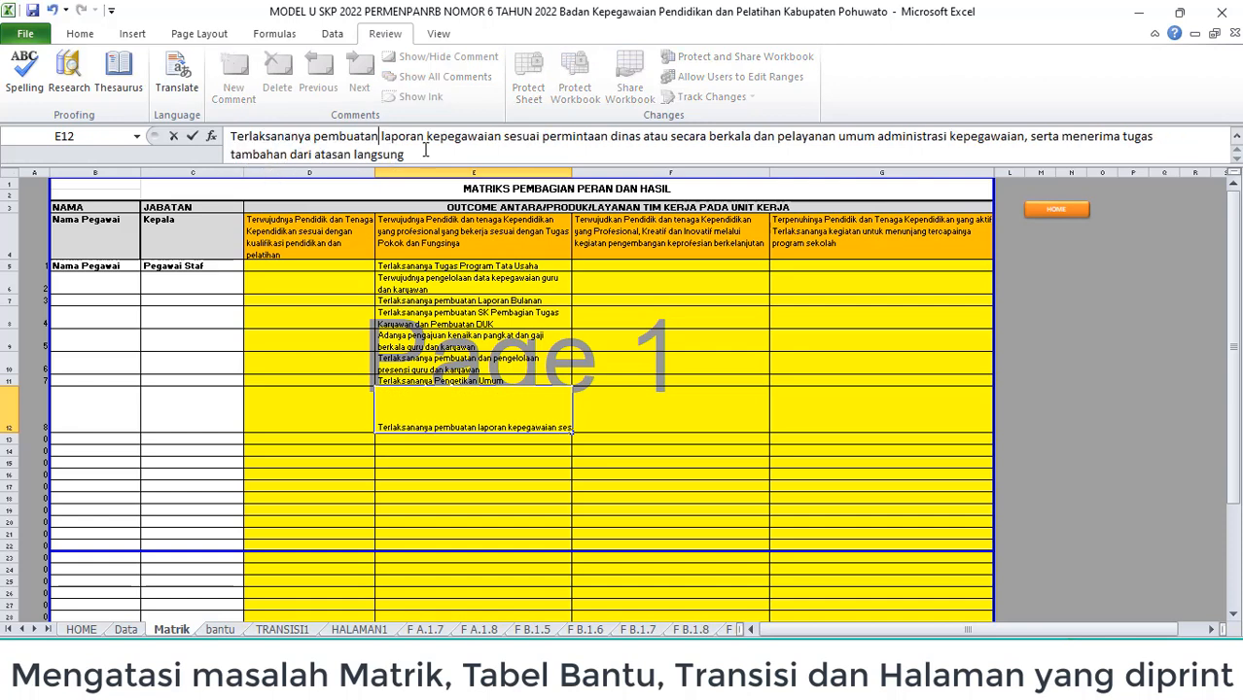
left_click(657, 313)
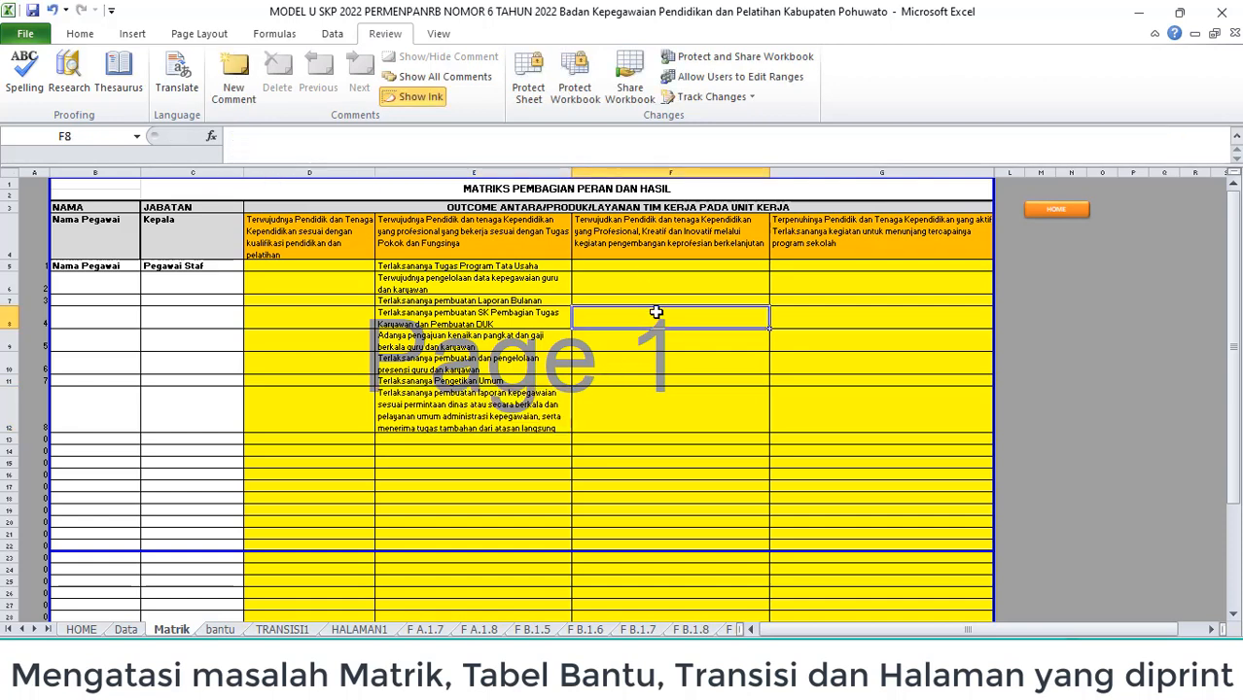
Step: Copy the reworded tasks in E5:E12 of the Matrik sheet and paste them as values into the bantu sheet's SASARAN KINERJA column from A3
left_click(222, 629)
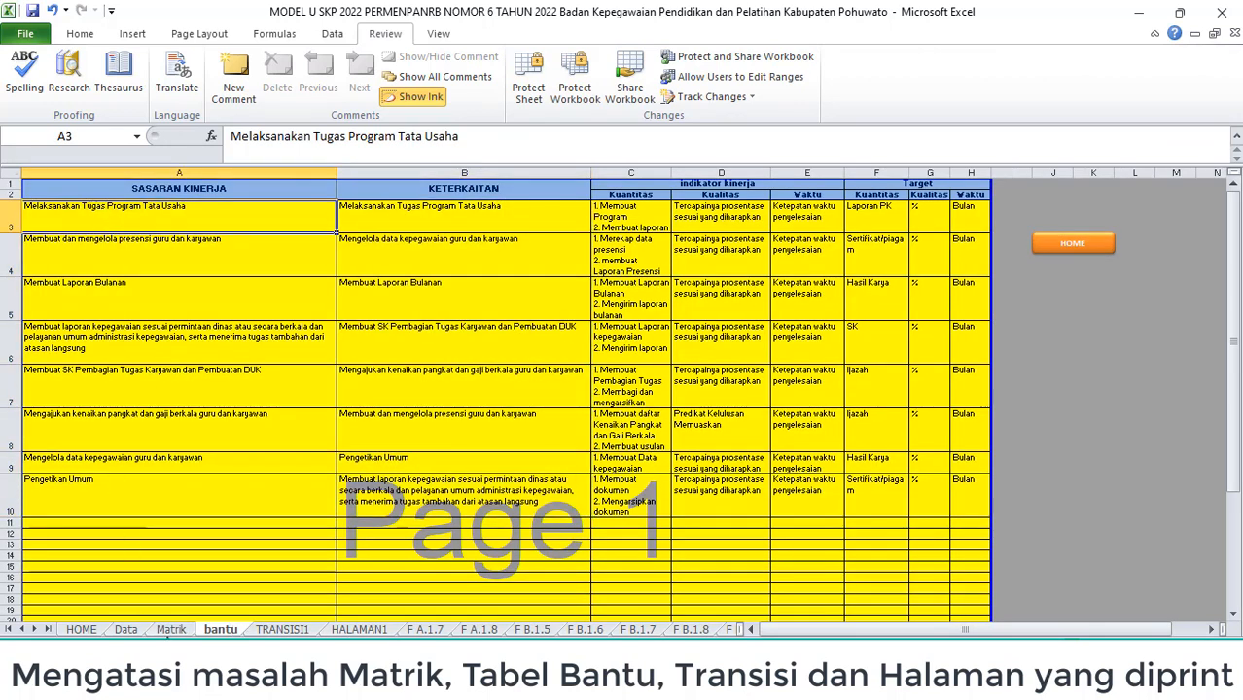
left_click(170, 631)
left_click_drag(397, 265, 433, 411)
key("ctrl+c")
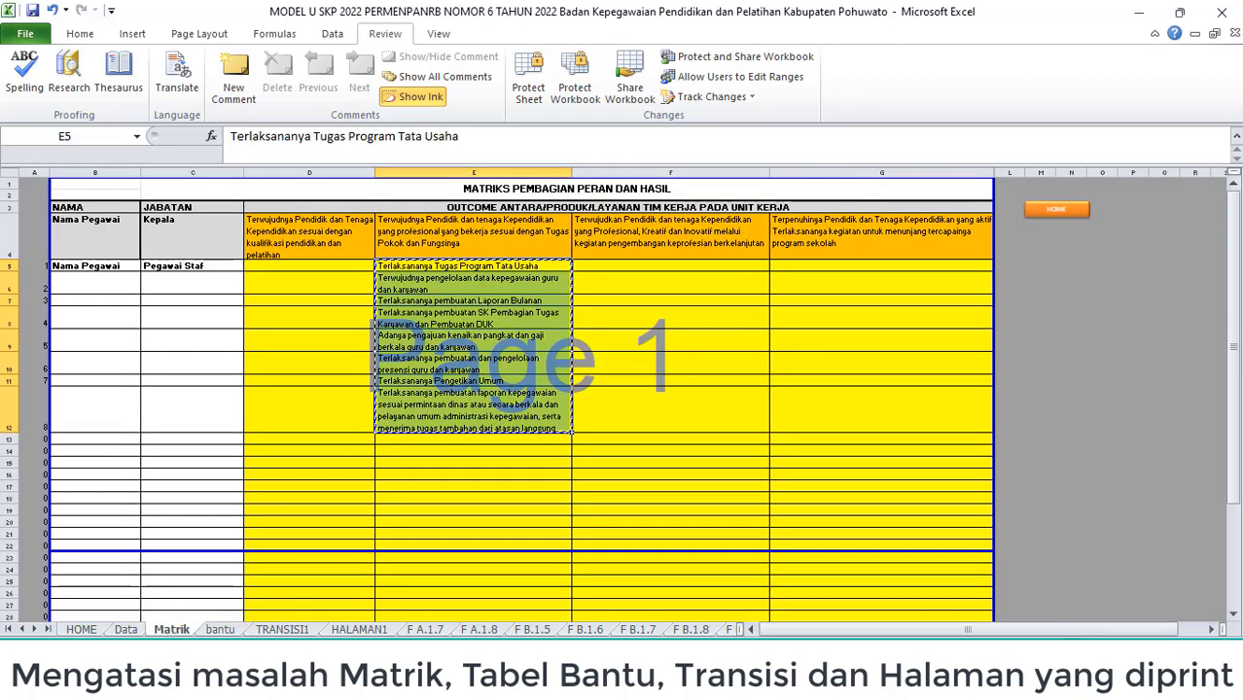
left_click(220, 630)
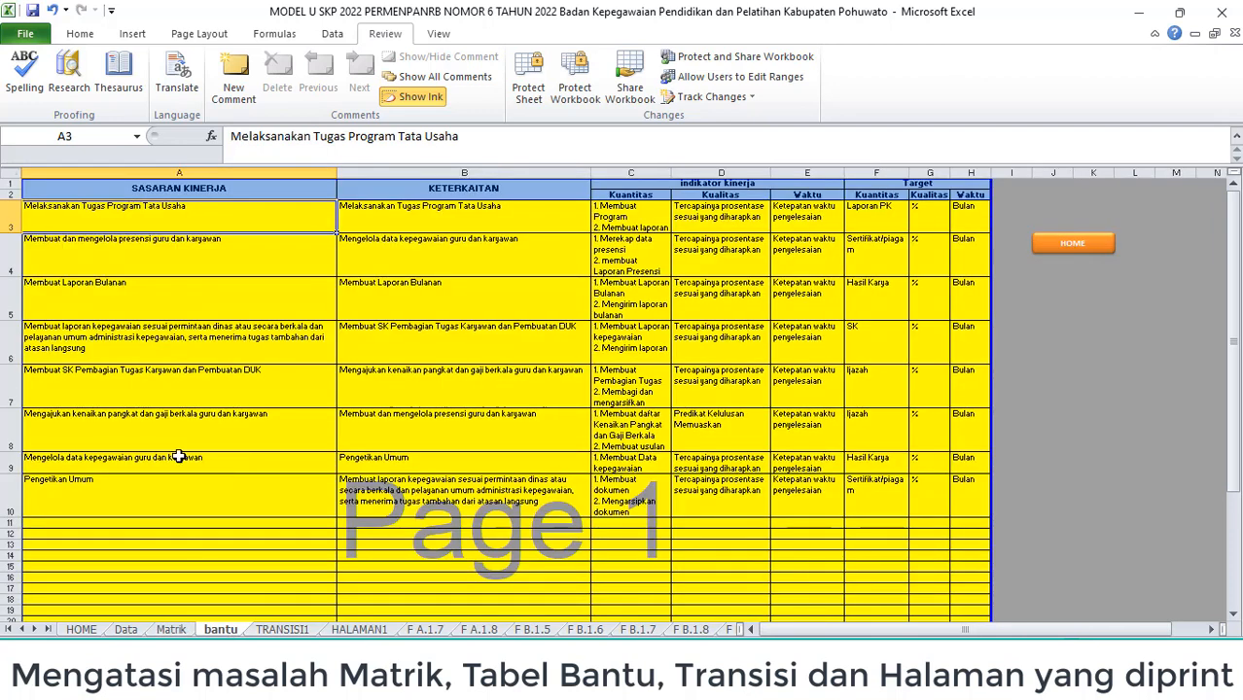
right_click(158, 220)
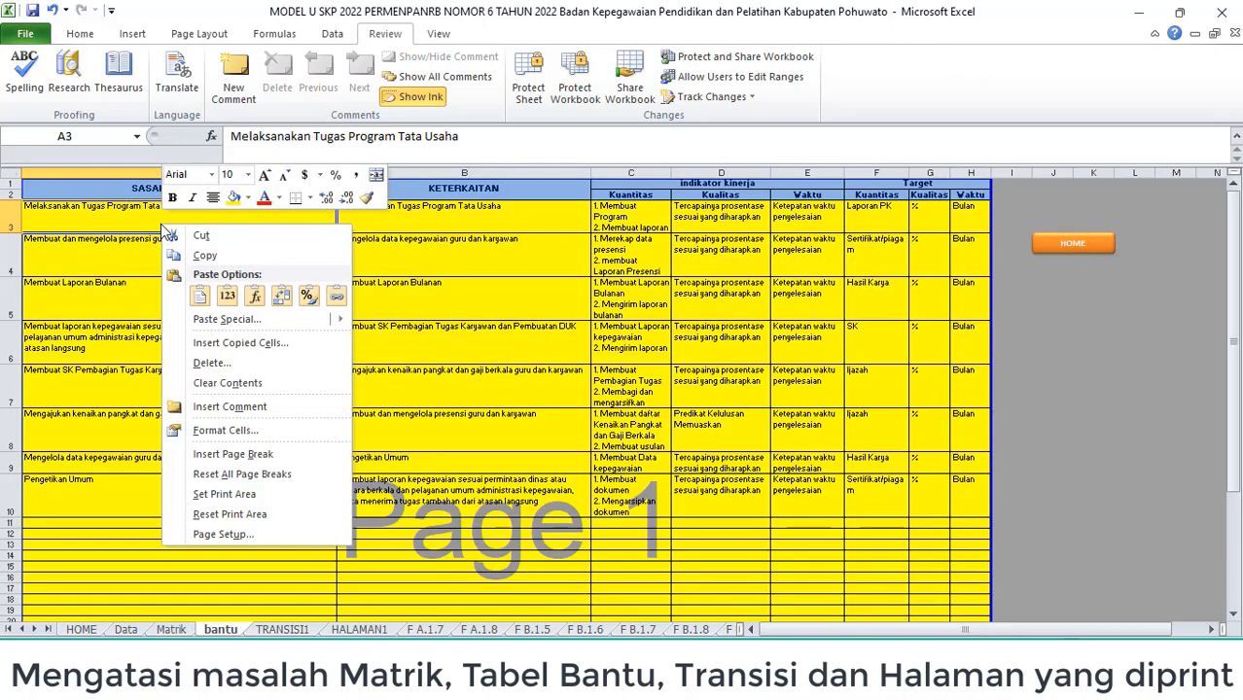
left_click(235, 302)
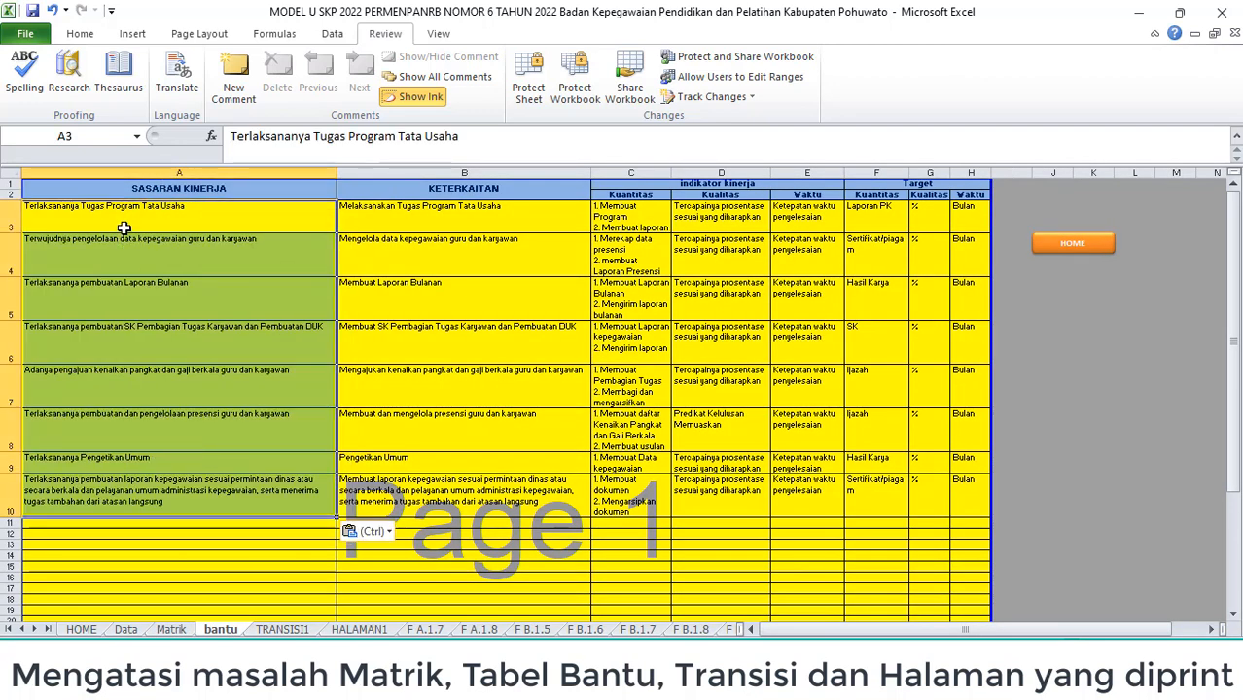
Step: Insert an empty row above row 3 on the bantu sheet, directly under the table headings
left_click(125, 222)
left_click(10, 223)
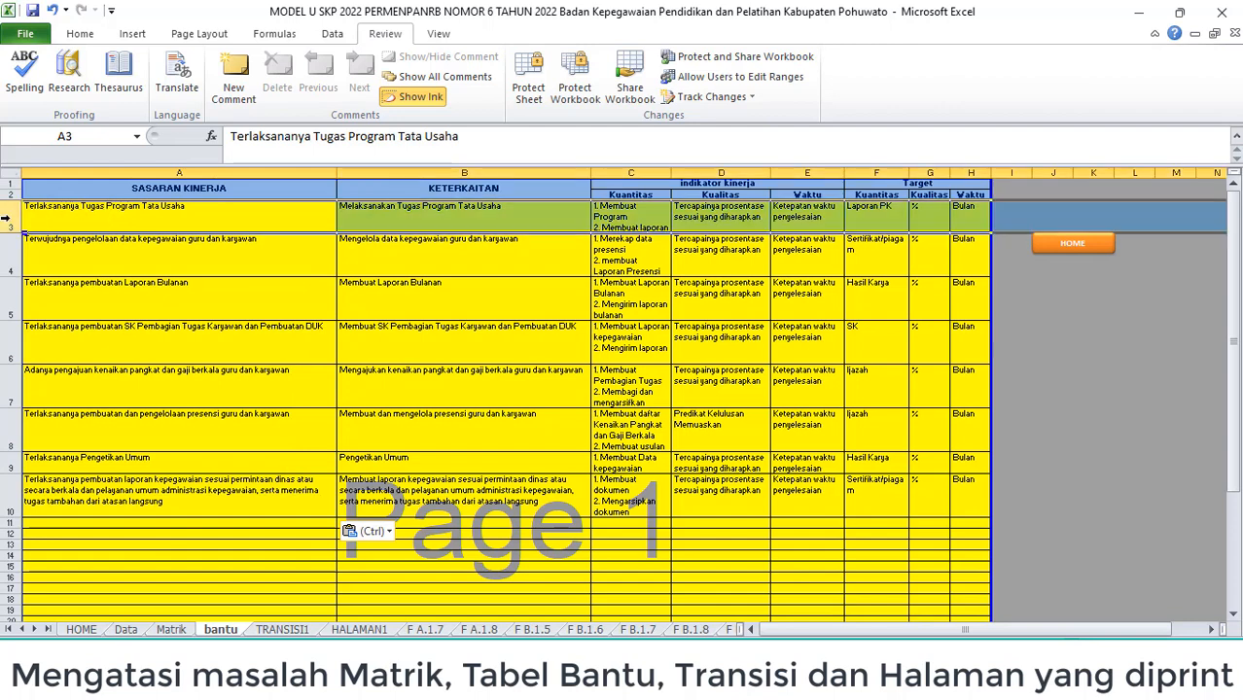
right_click(11, 224)
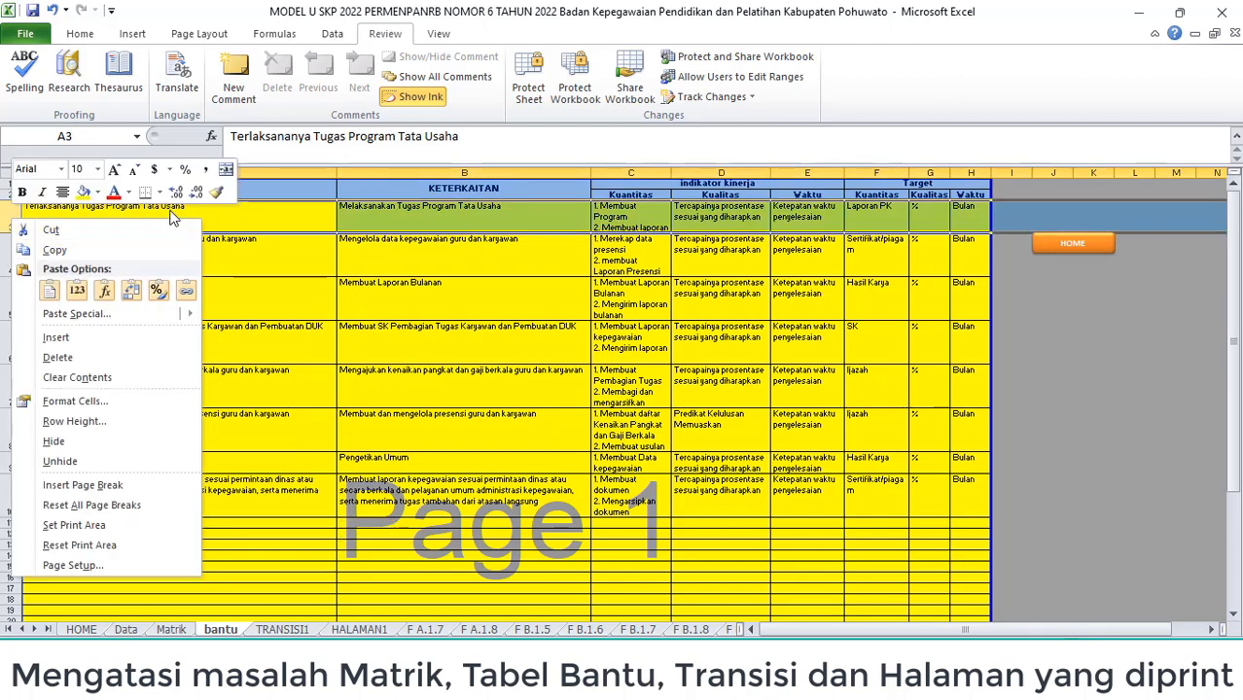
left_click(170, 212)
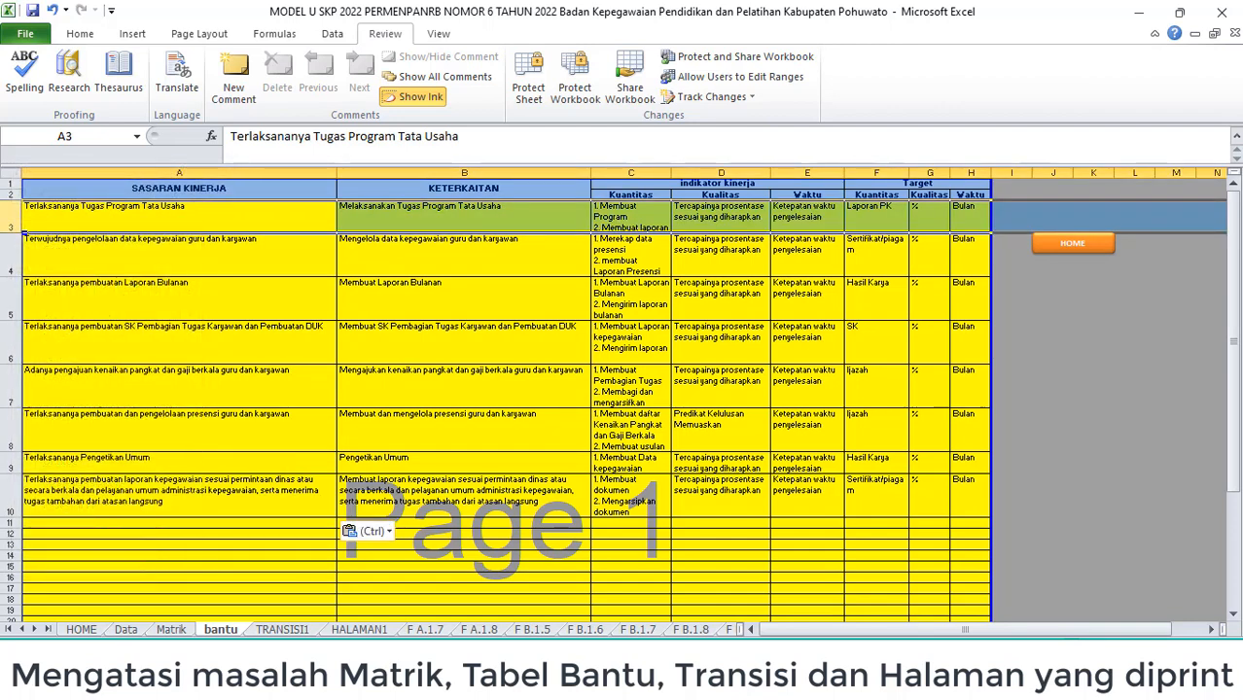
right_click(15, 210)
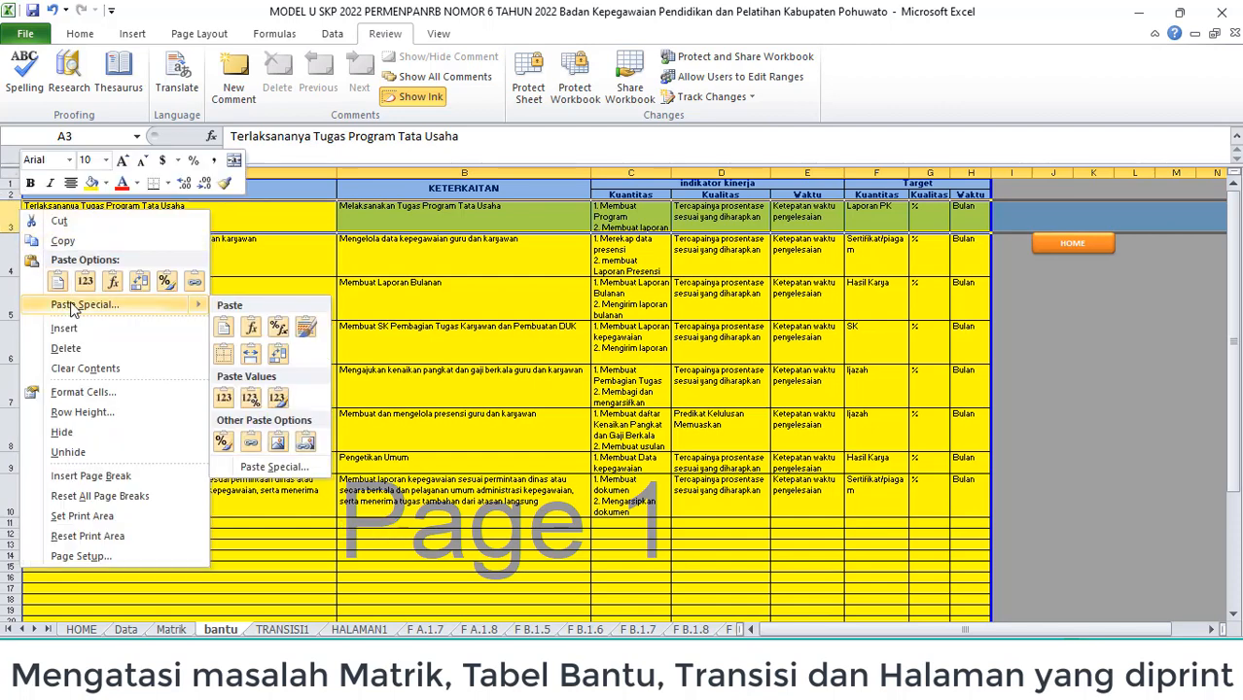
left_click(64, 327)
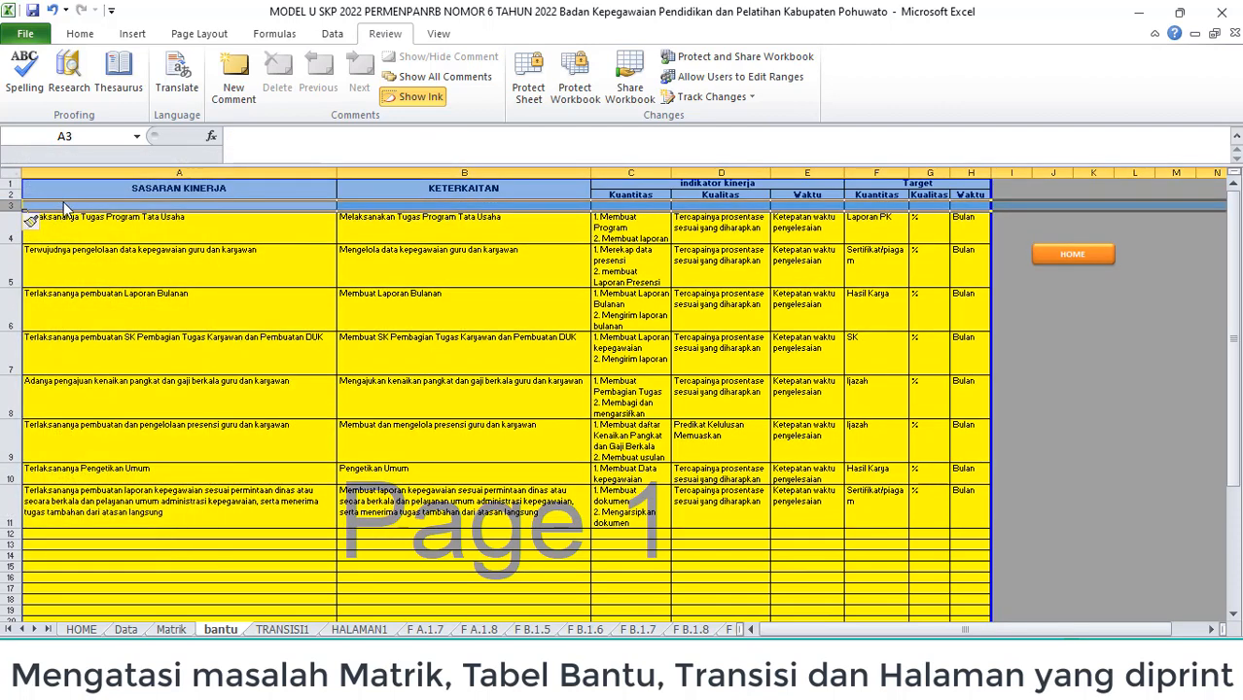
Step: Number the helper table's columns 1 to 8 in the new row, from A3 to H3
left_click(75, 206)
type("1")
key("Tab")
type("2")
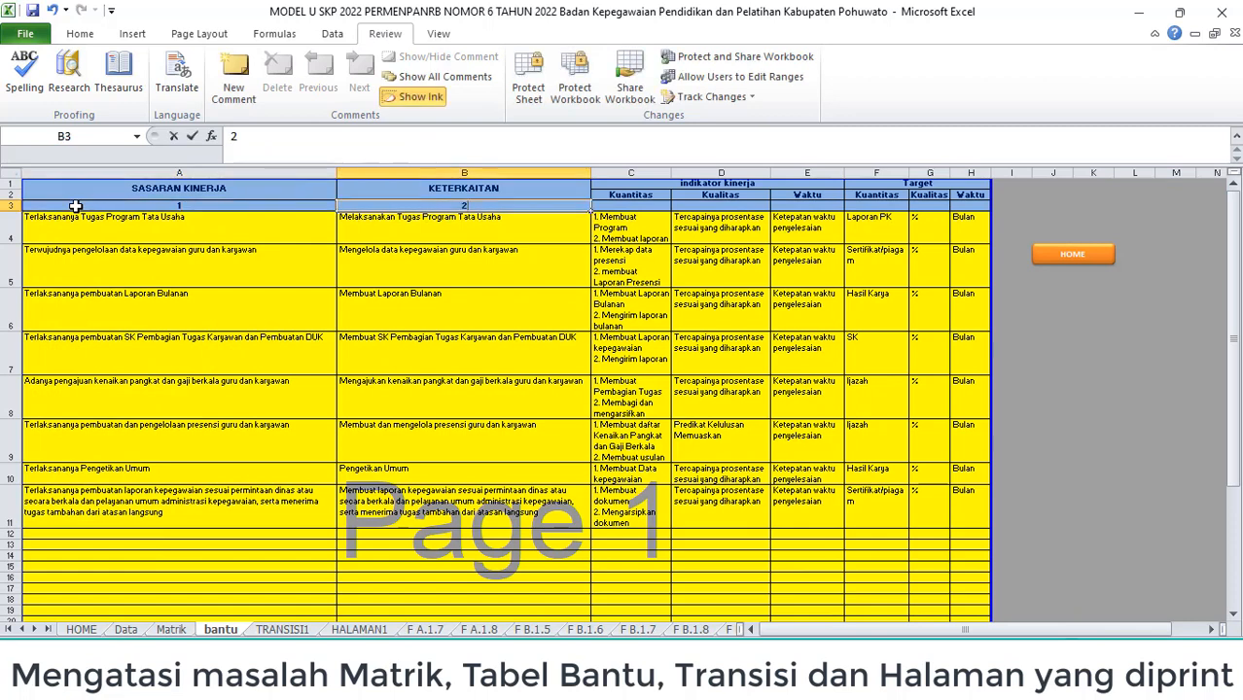
key("Tab")
type("3")
key("Tab")
type("4")
key("Tab")
type("5\t6")
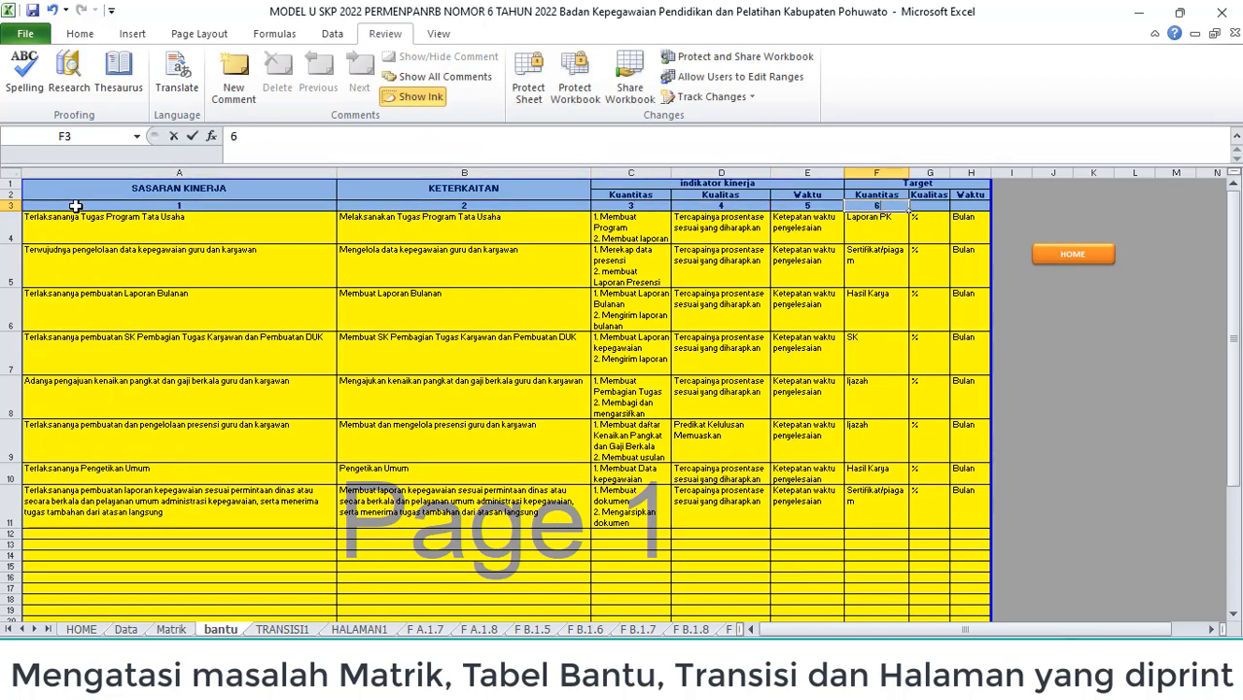
key("Tab")
type("7")
key("Tab")
type("8")
key("Tab")
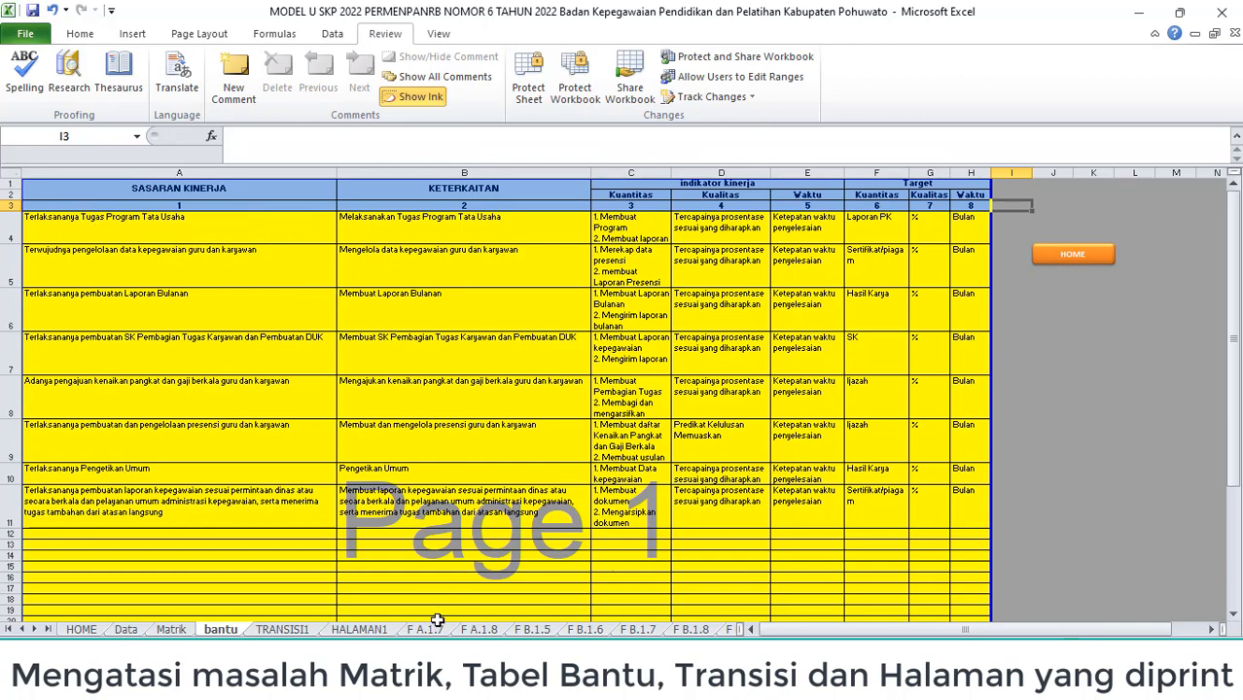
Step: Copy the tasks in Matrik E5:E12 and paste them over the SASARAN KINERJA entries in C2:C9 of the TRANSISI1 sheet
left_click(282, 630)
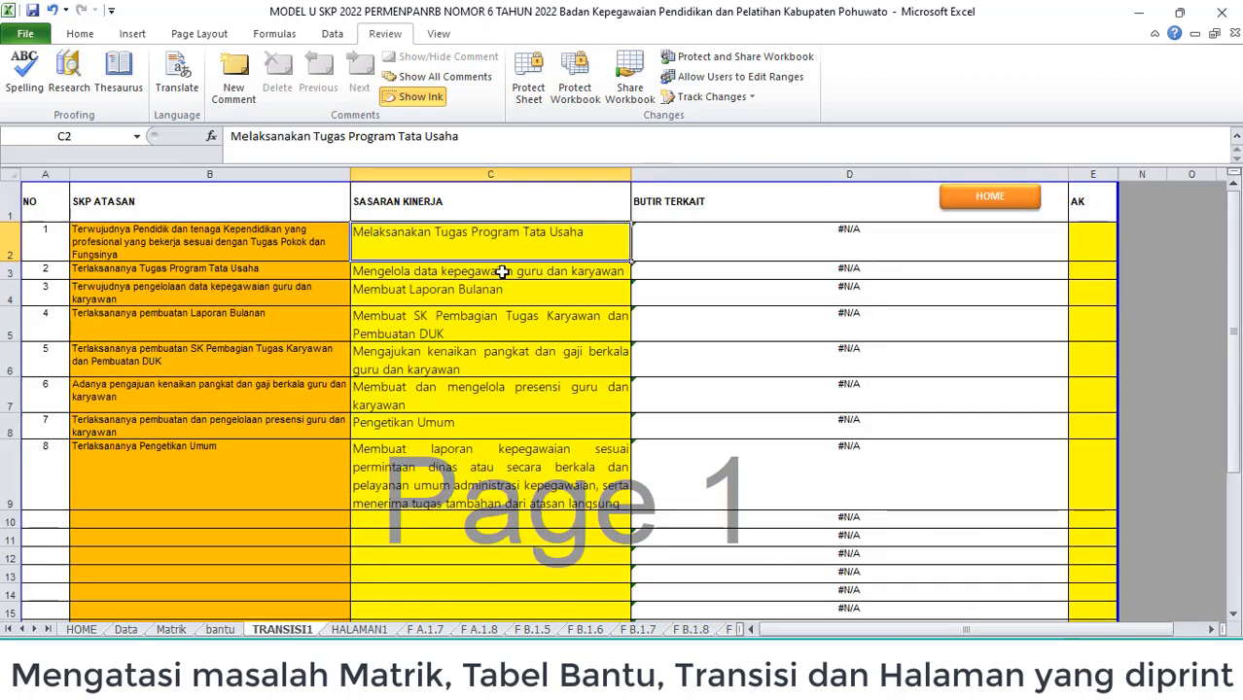
left_click_drag(457, 249, 474, 477)
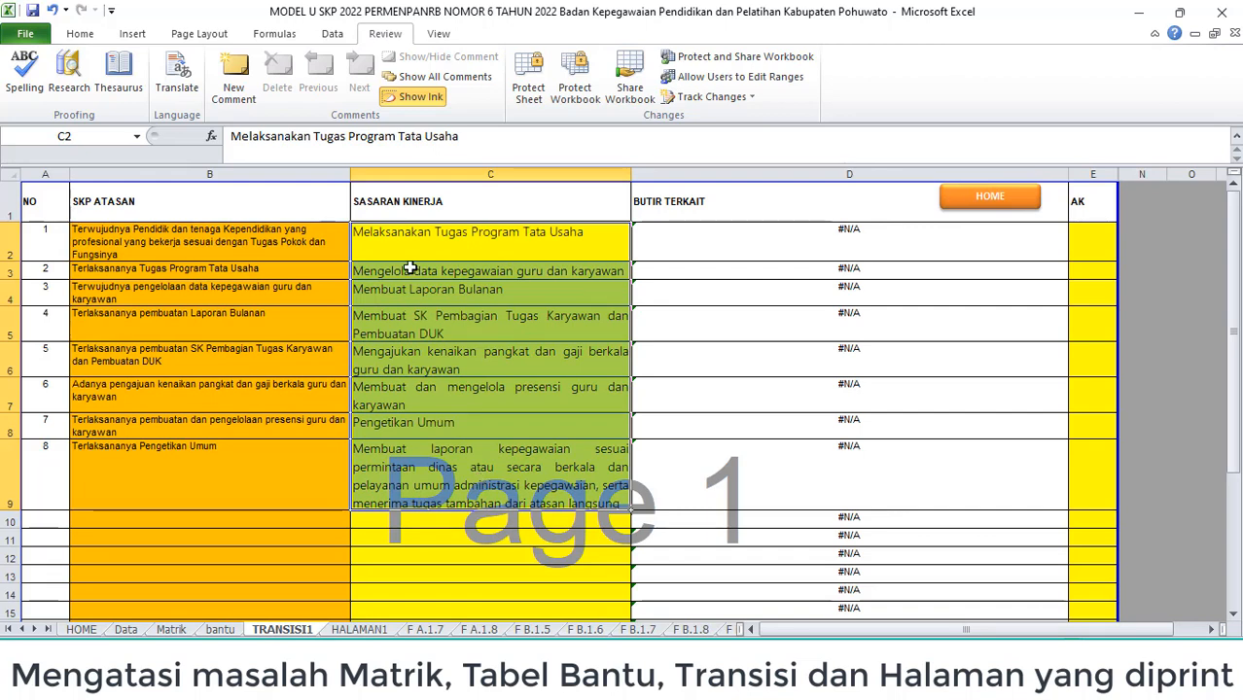
left_click(171, 631)
left_click_drag(415, 271, 461, 423)
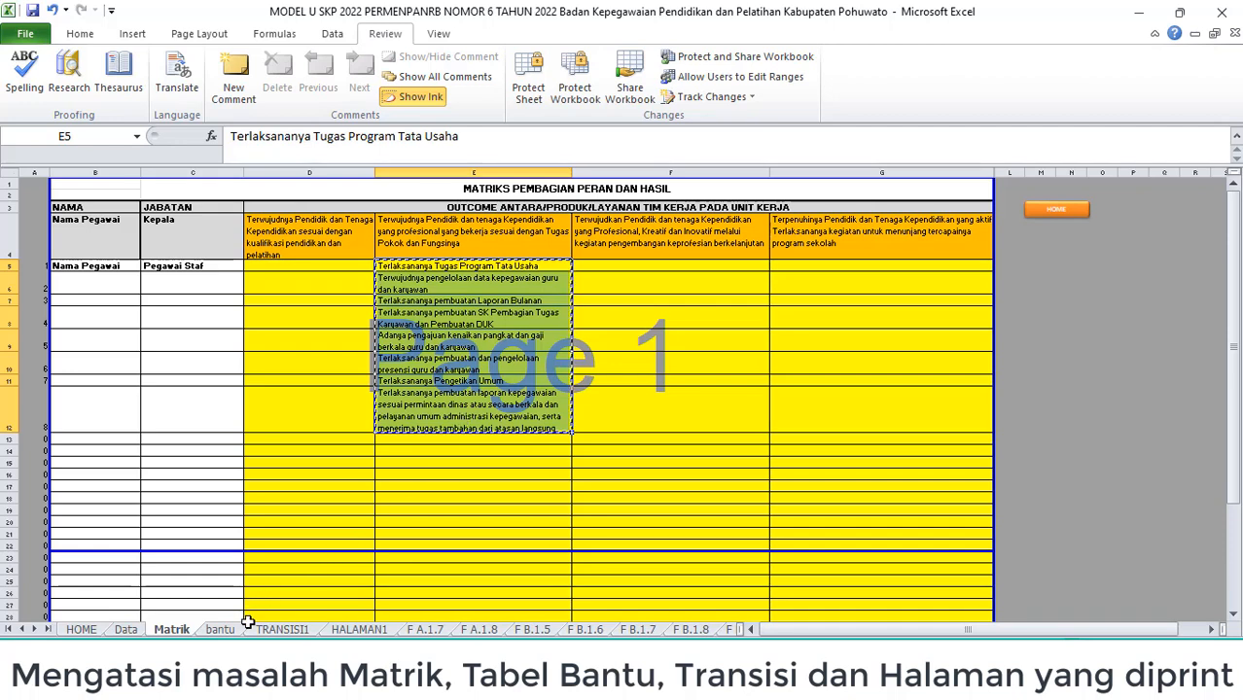
key("ctrl+c")
left_click(281, 631)
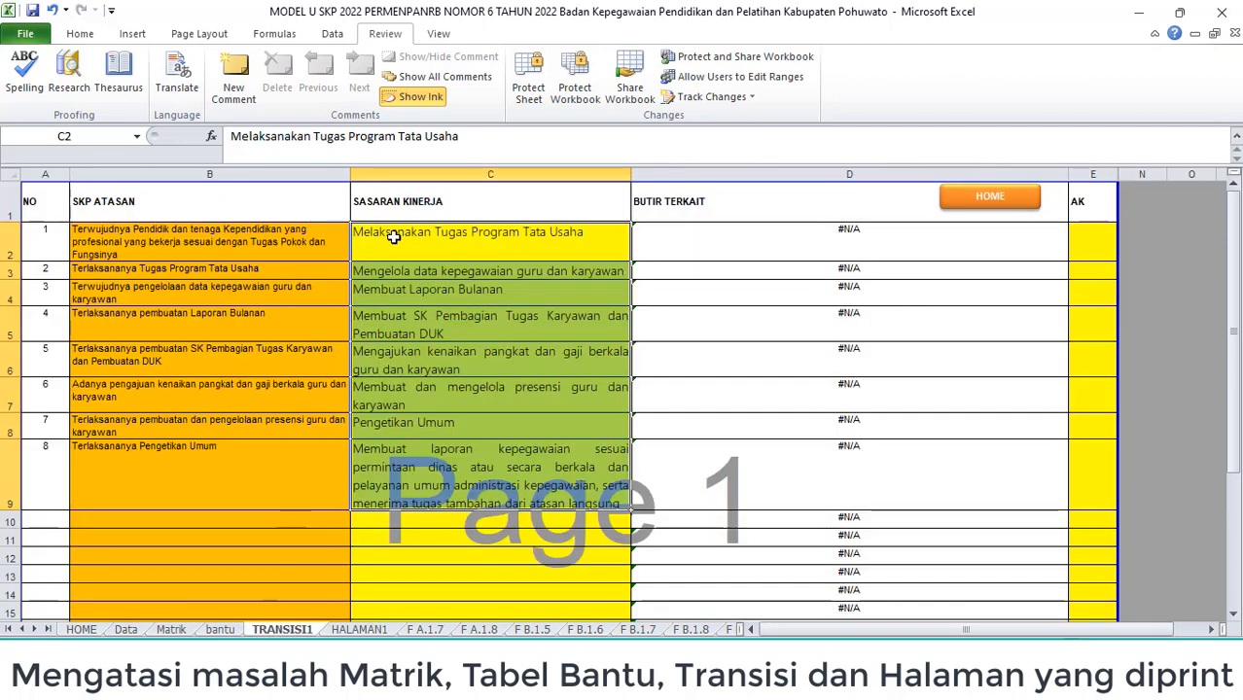
key("ctrl+v")
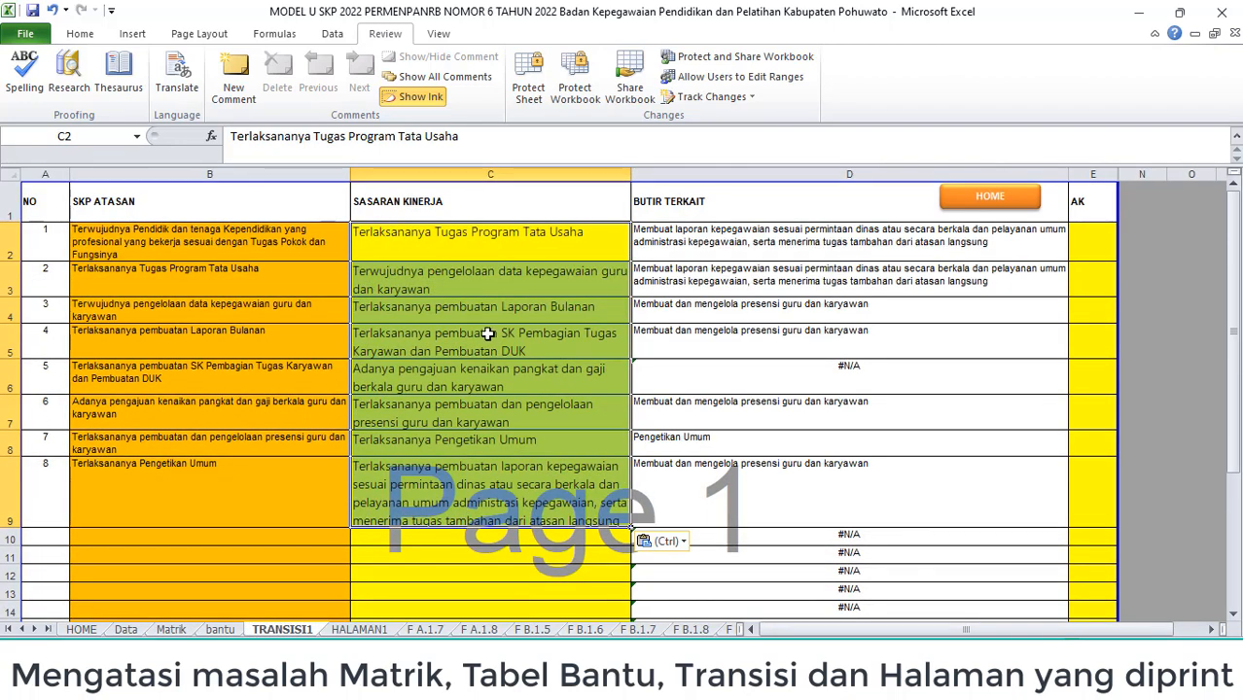
left_click(754, 377)
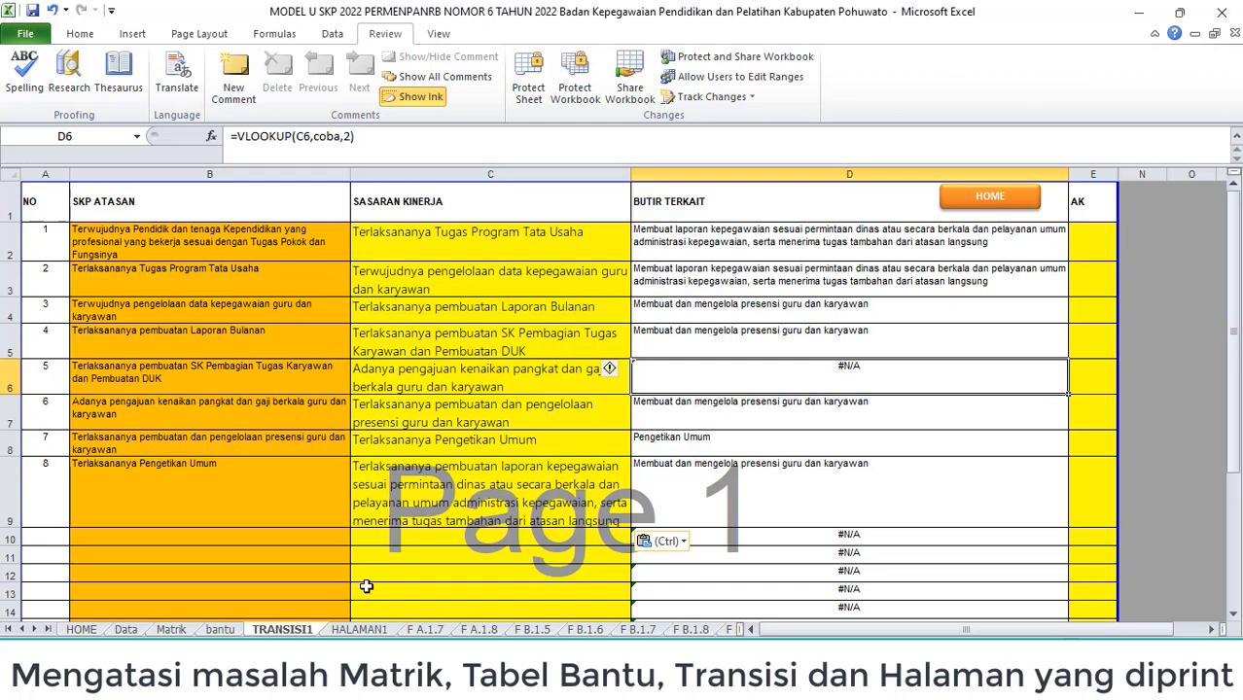
Step: Sort rows 3 to 11 of the bantu sheet's helper table in ascending A to Z order
left_click(223, 631)
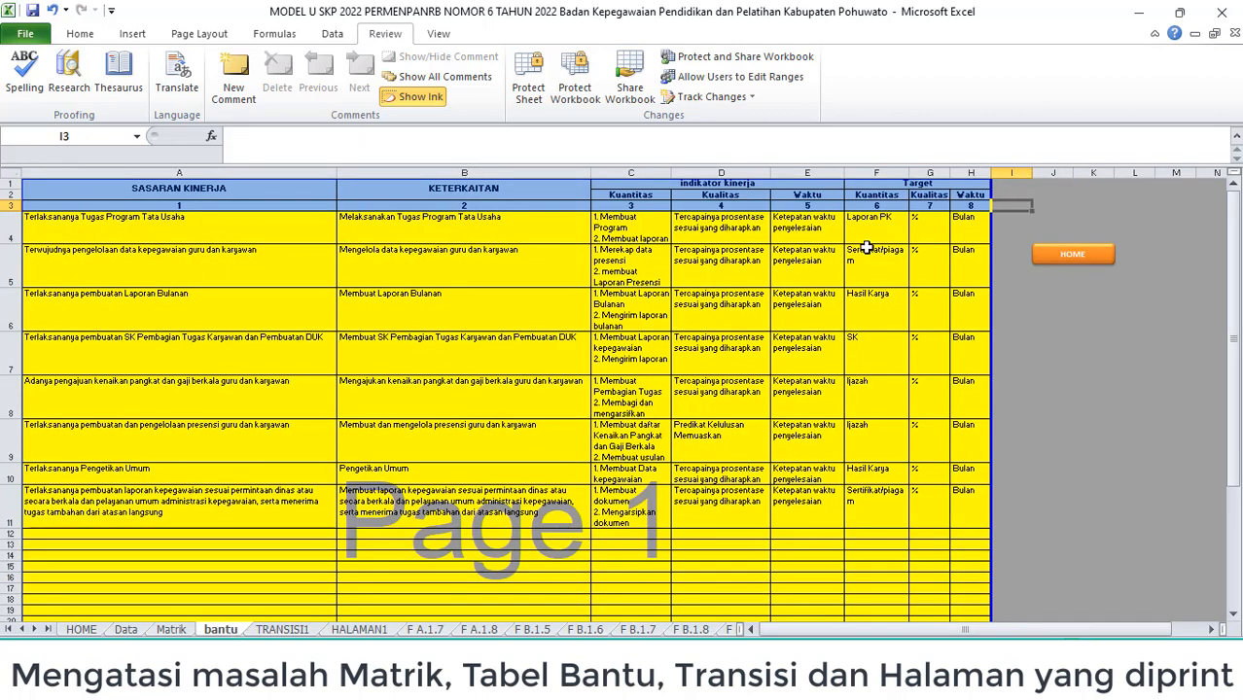
left_click(68, 39)
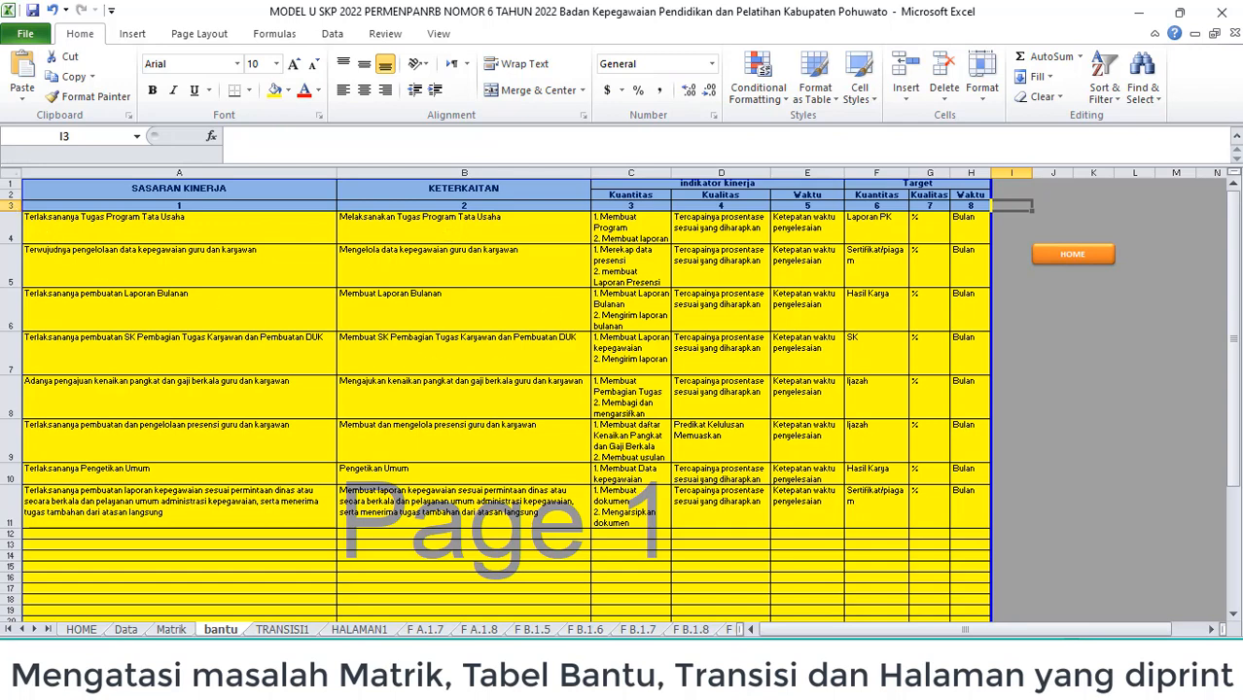
left_click(5, 205)
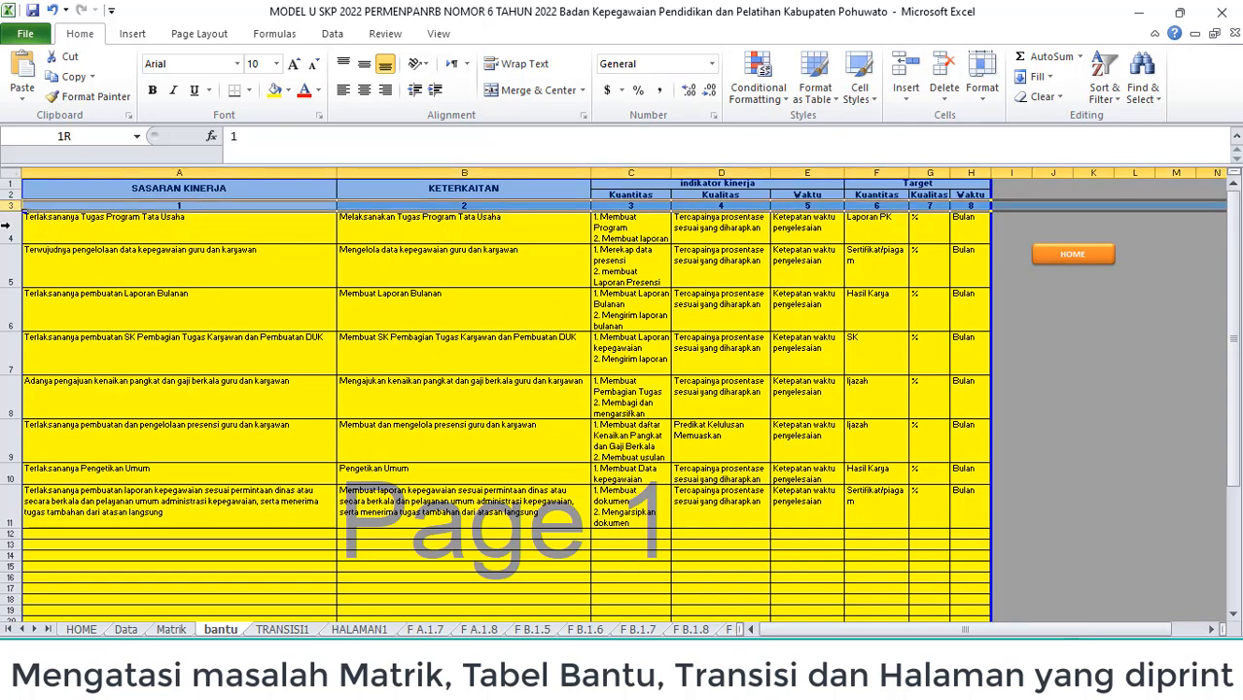
left_click_drag(9, 229, 39, 533)
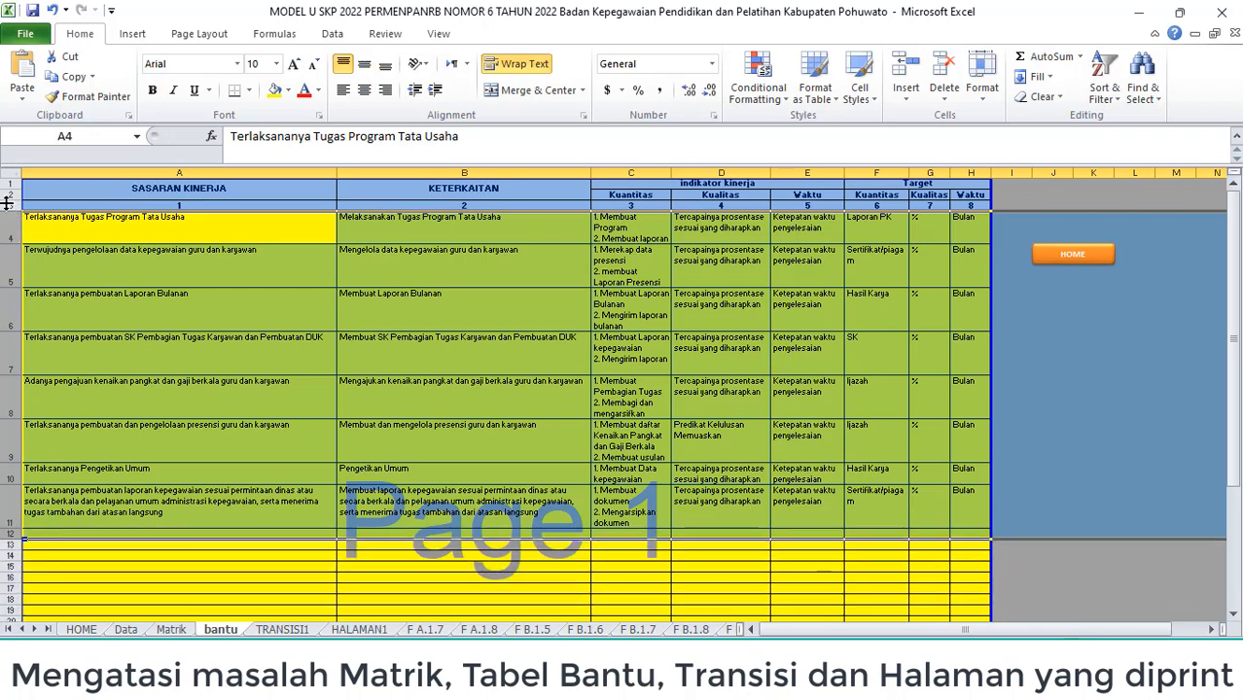
left_click_drag(5, 205, 44, 518)
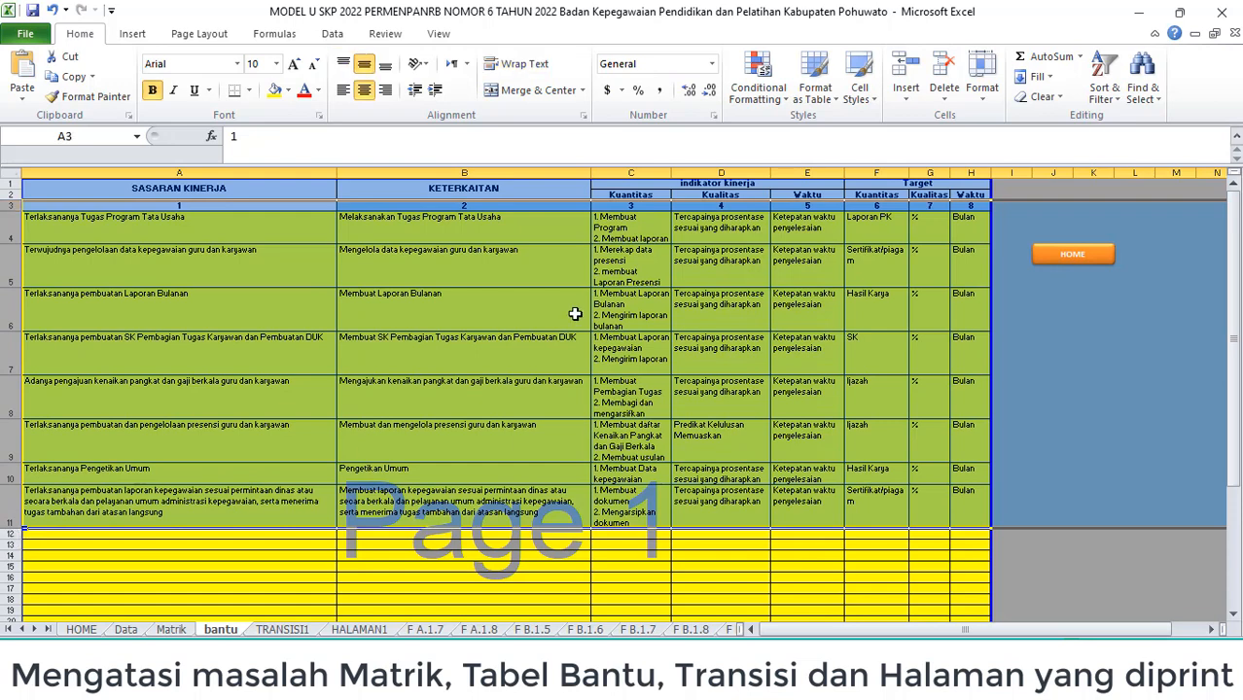
left_click(1100, 66)
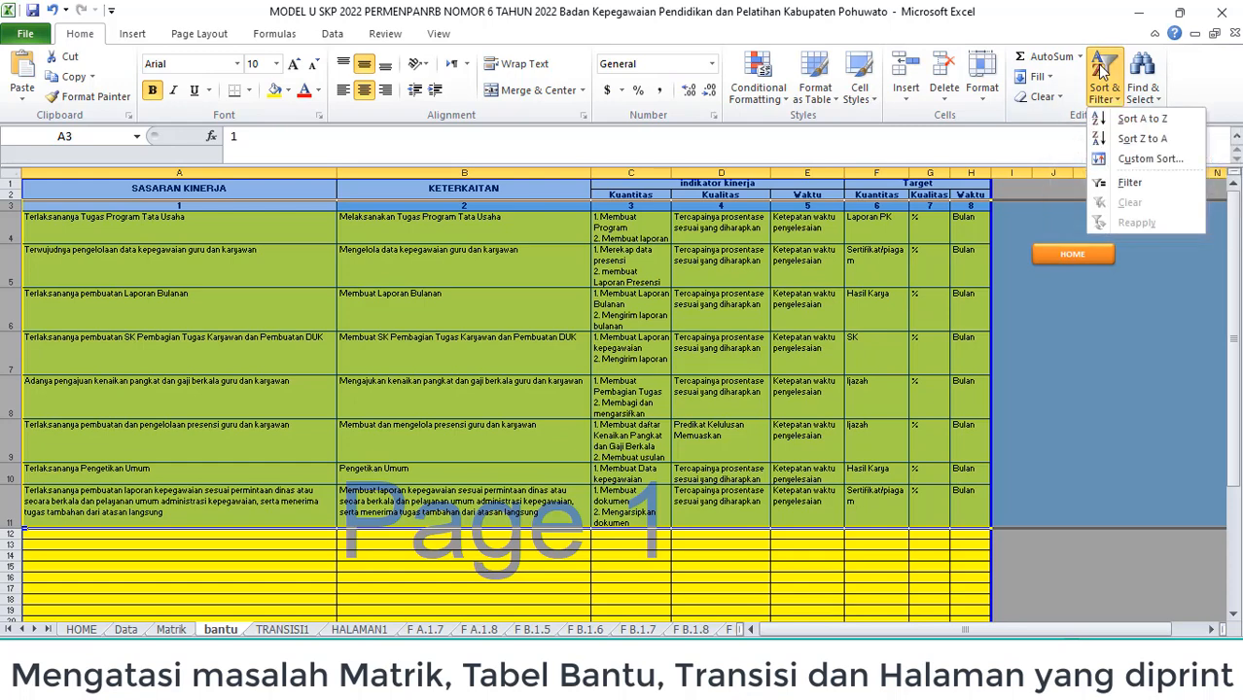
left_click(1126, 121)
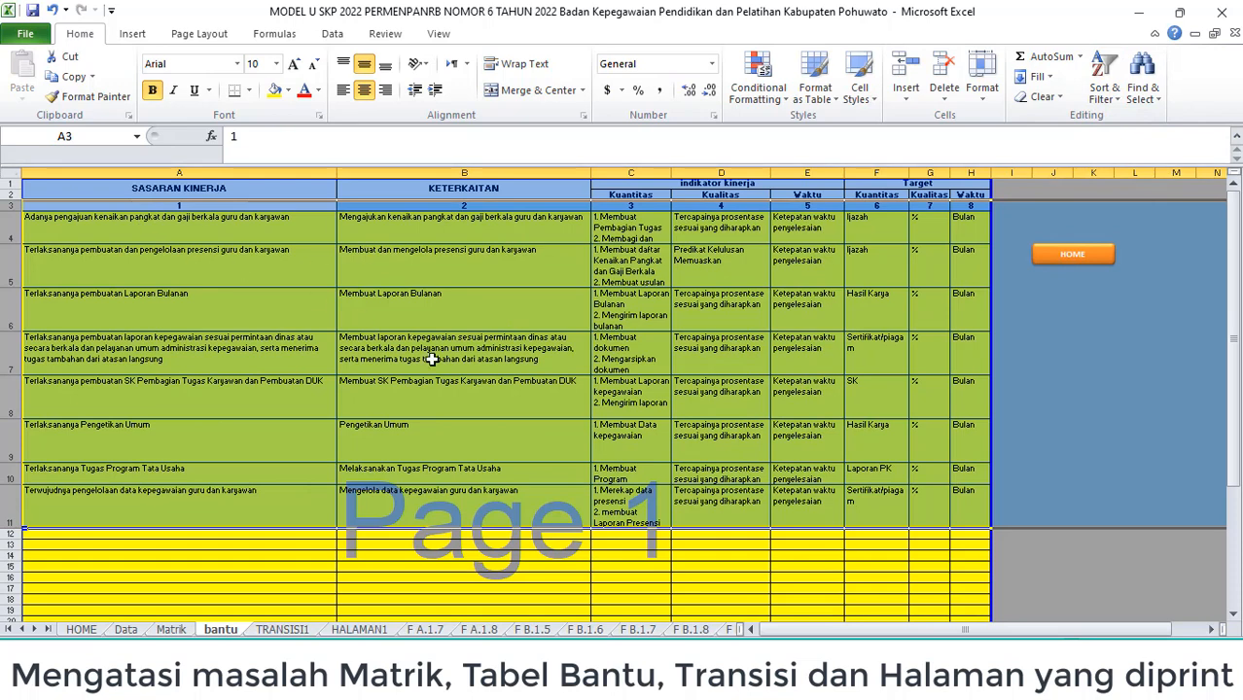
left_click(387, 425)
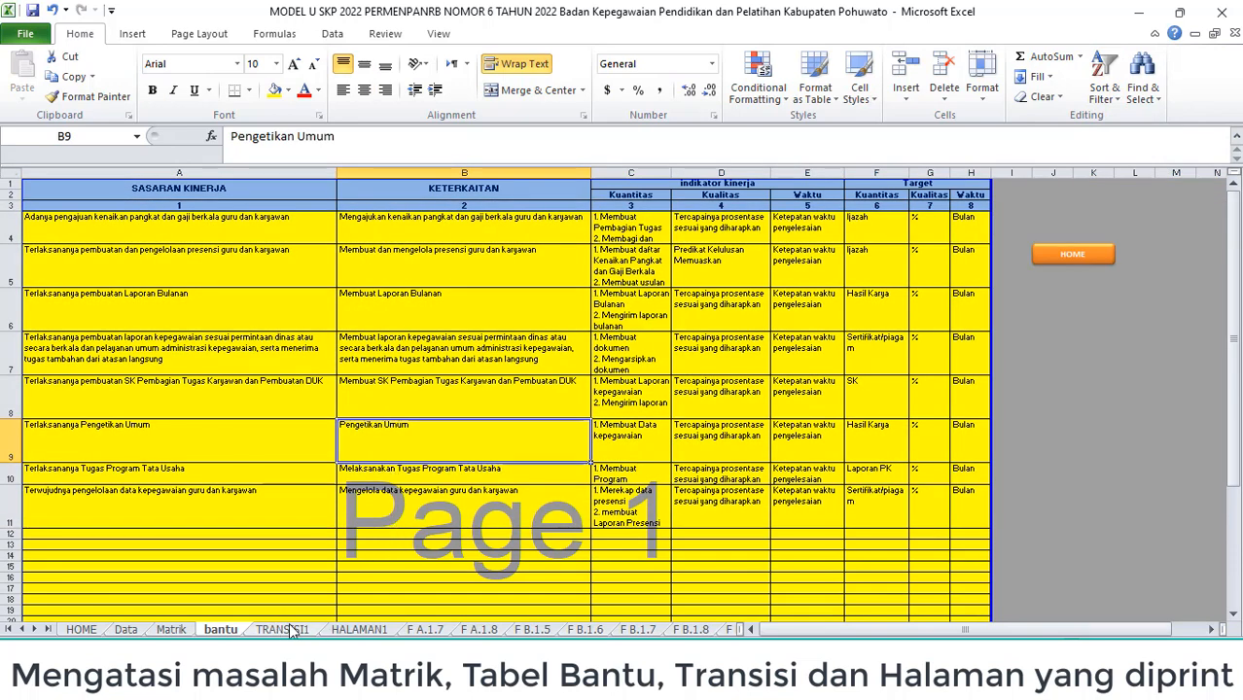
Step: Check the BUTIR TERKAIT lookup results in D2:D9 of the TRANSISI1 sheet against the SASARAN KINERJA entries
left_click(285, 630)
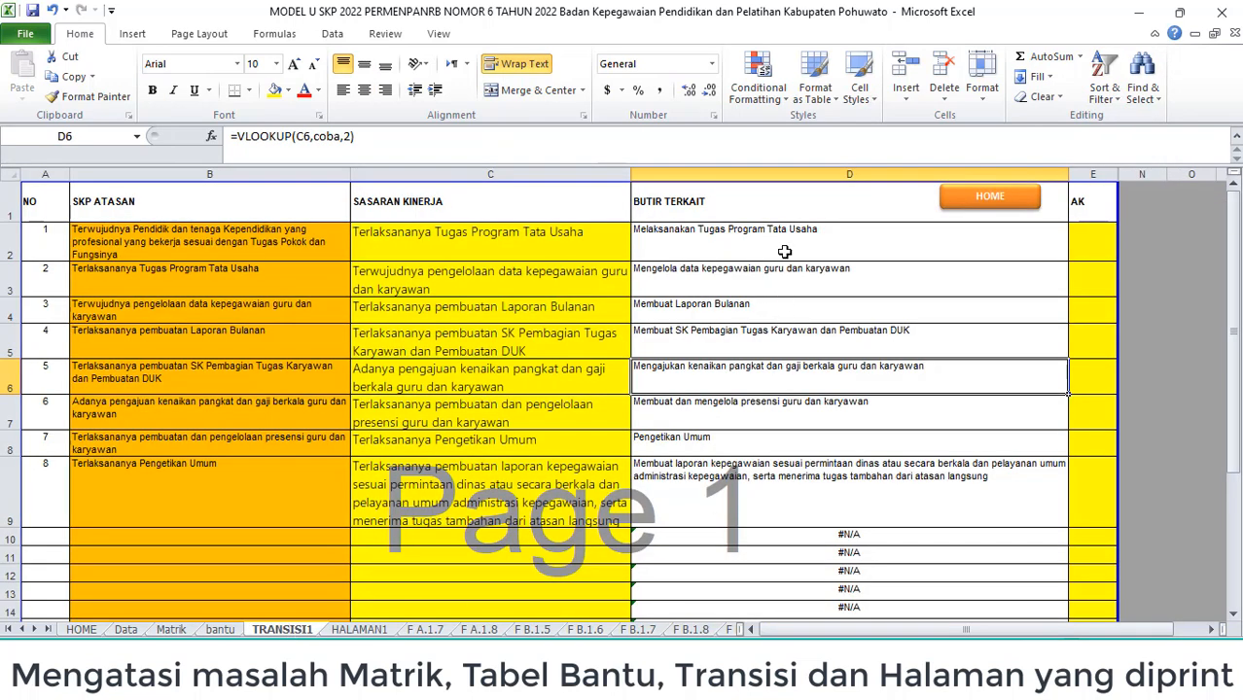
left_click_drag(784, 248, 817, 484)
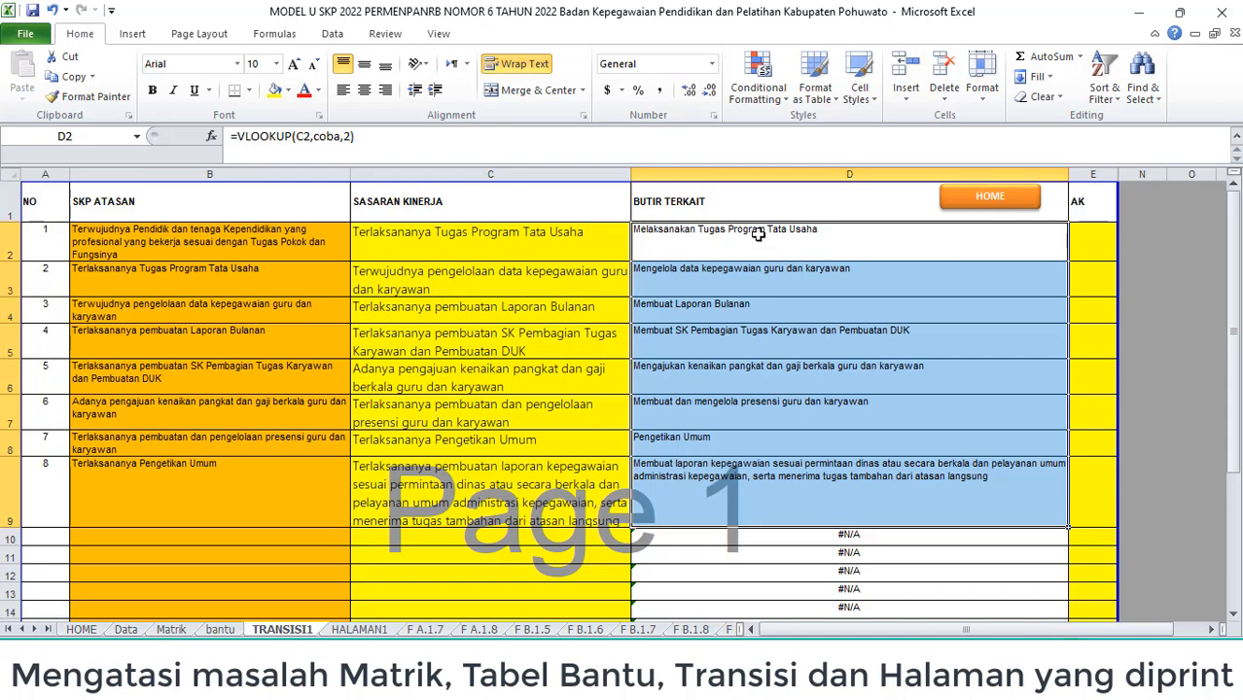
left_click_drag(759, 233, 823, 472)
left_click(1103, 250)
left_click(1102, 285)
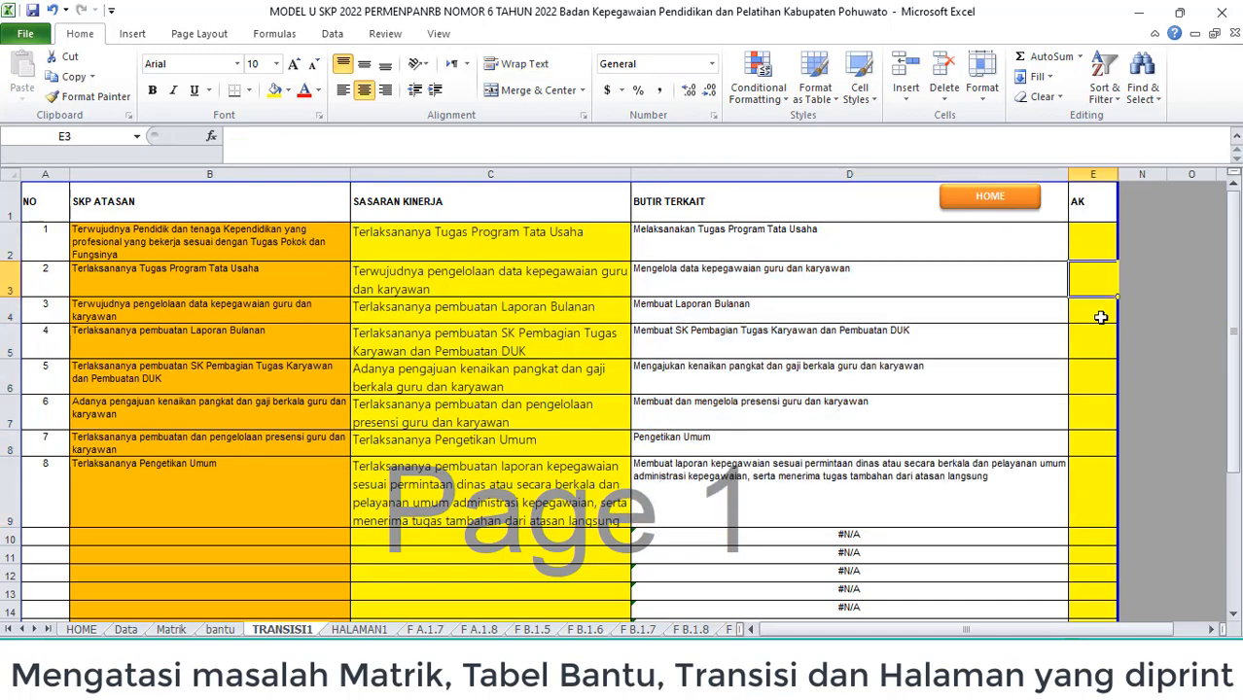
left_click(1100, 316)
left_click_drag(693, 244, 734, 486)
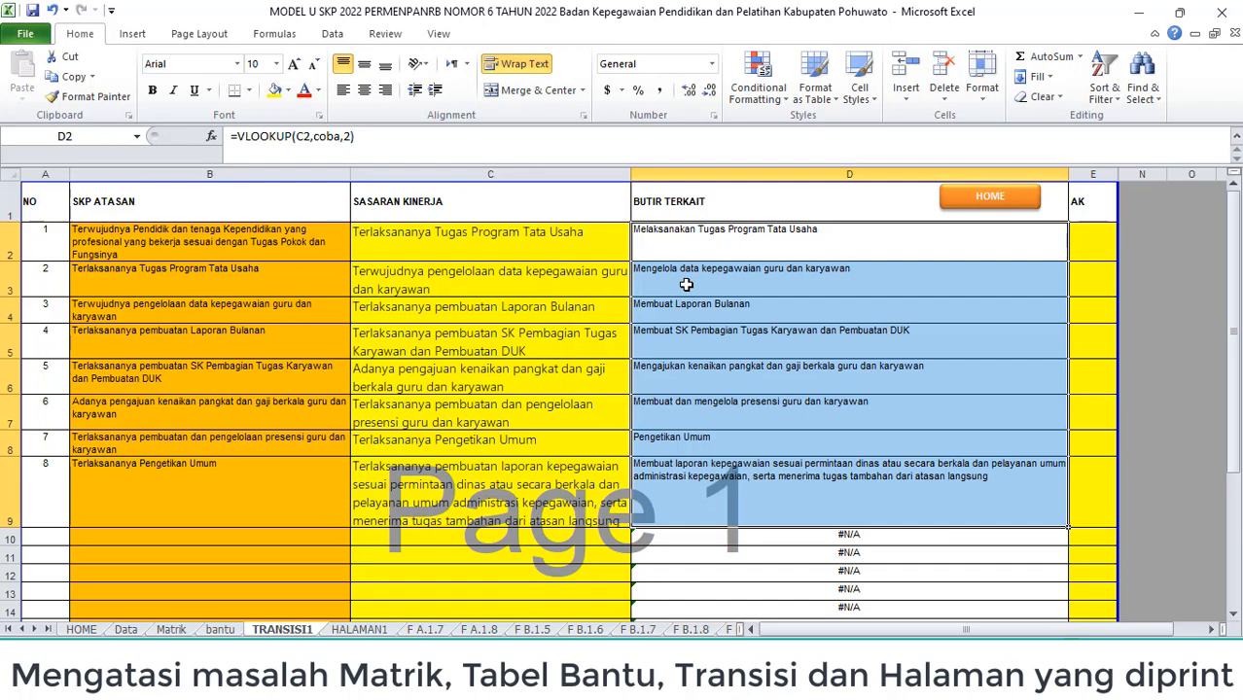
left_click(686, 284)
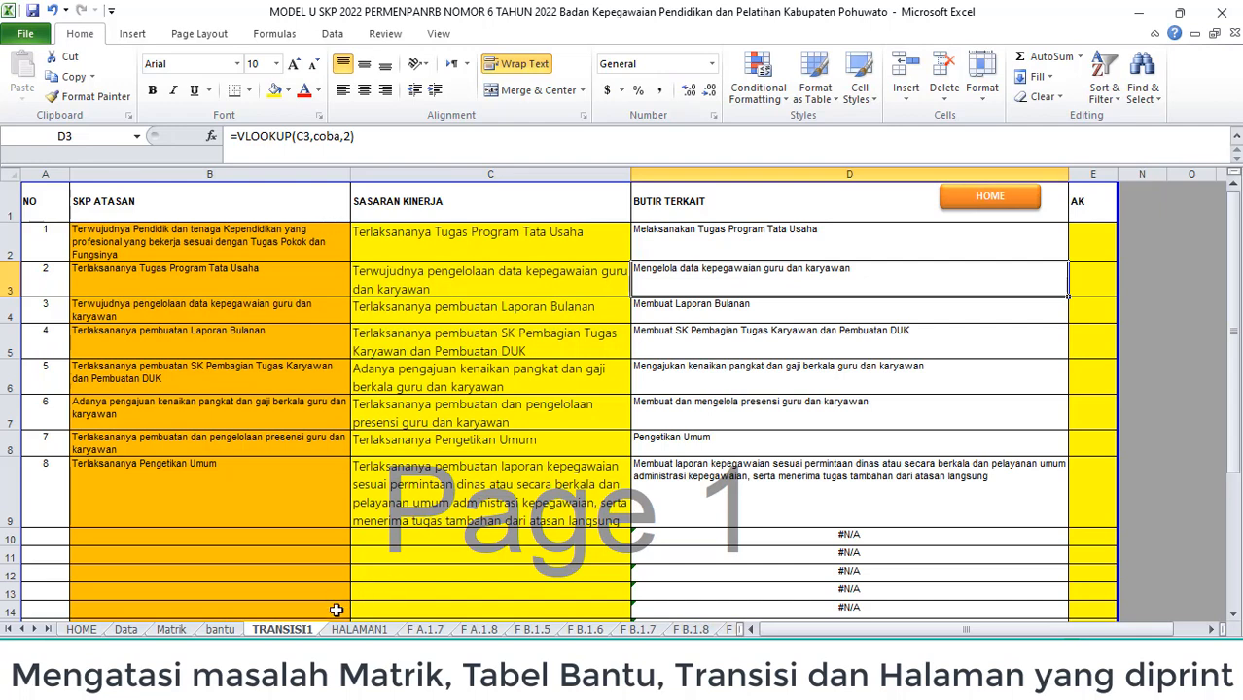
Step: Try clearing the KETERKAITAN entries in B4:B11 of the bantu sheet and undo the deletion
left_click(234, 630)
left_click_drag(411, 218, 431, 491)
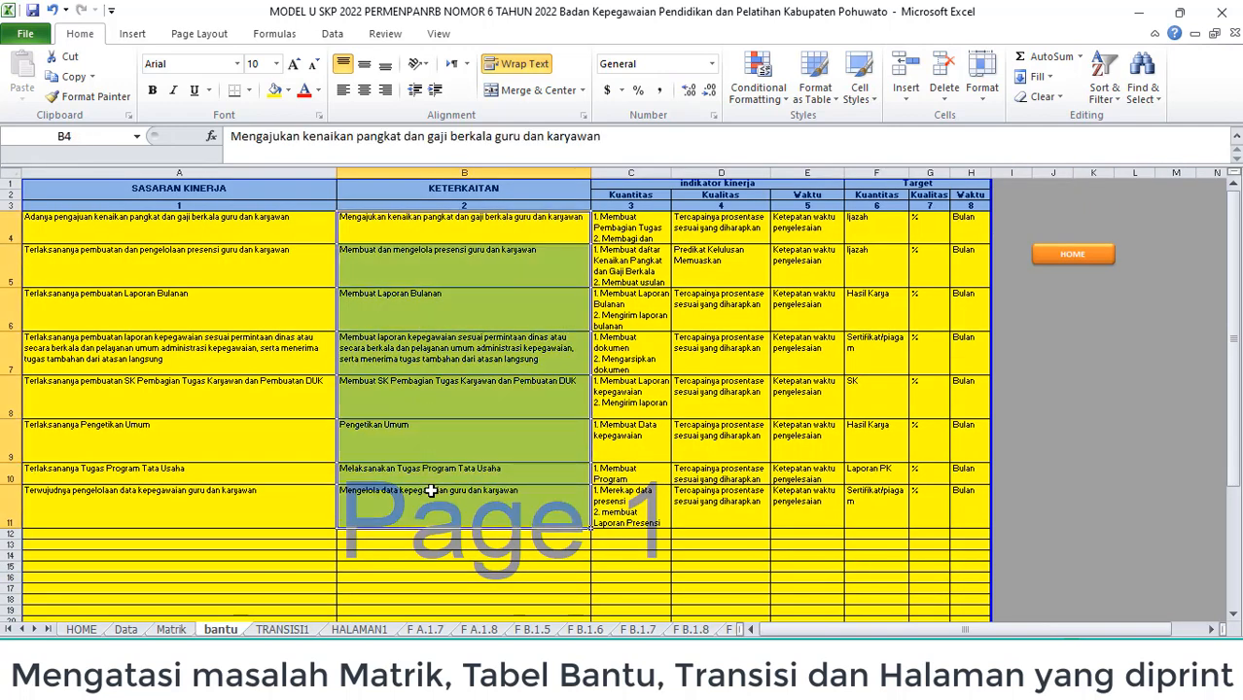
key("Delete")
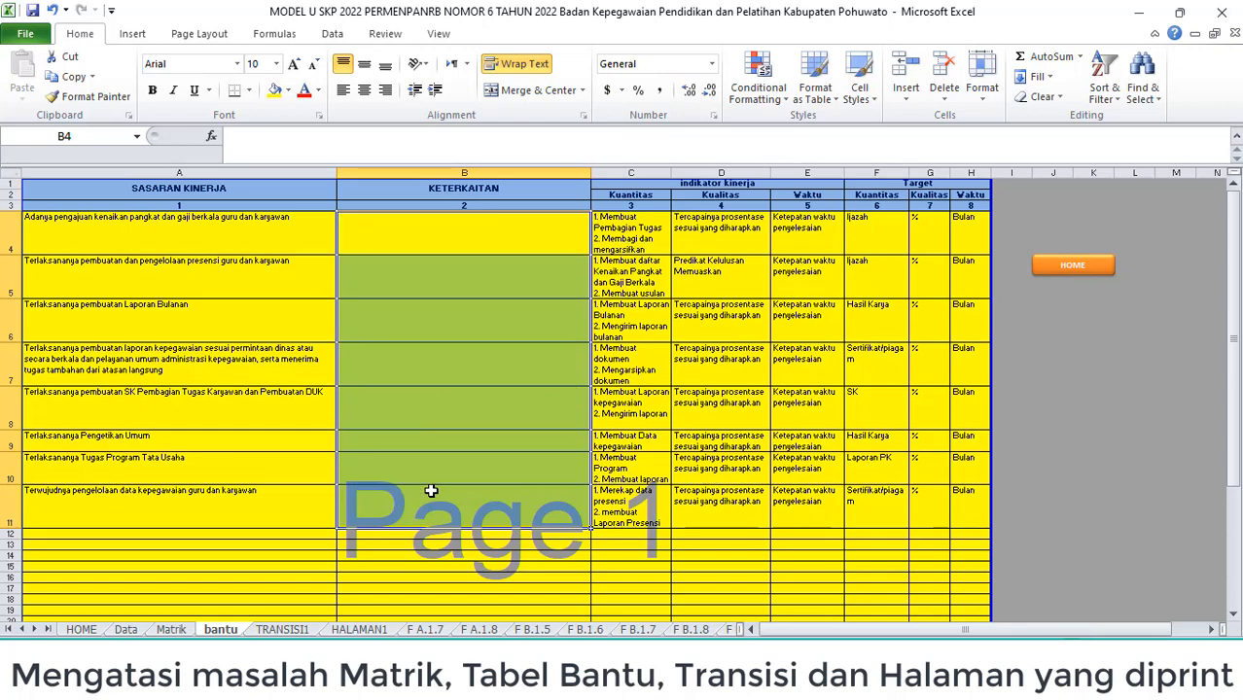
key("ctrl+z")
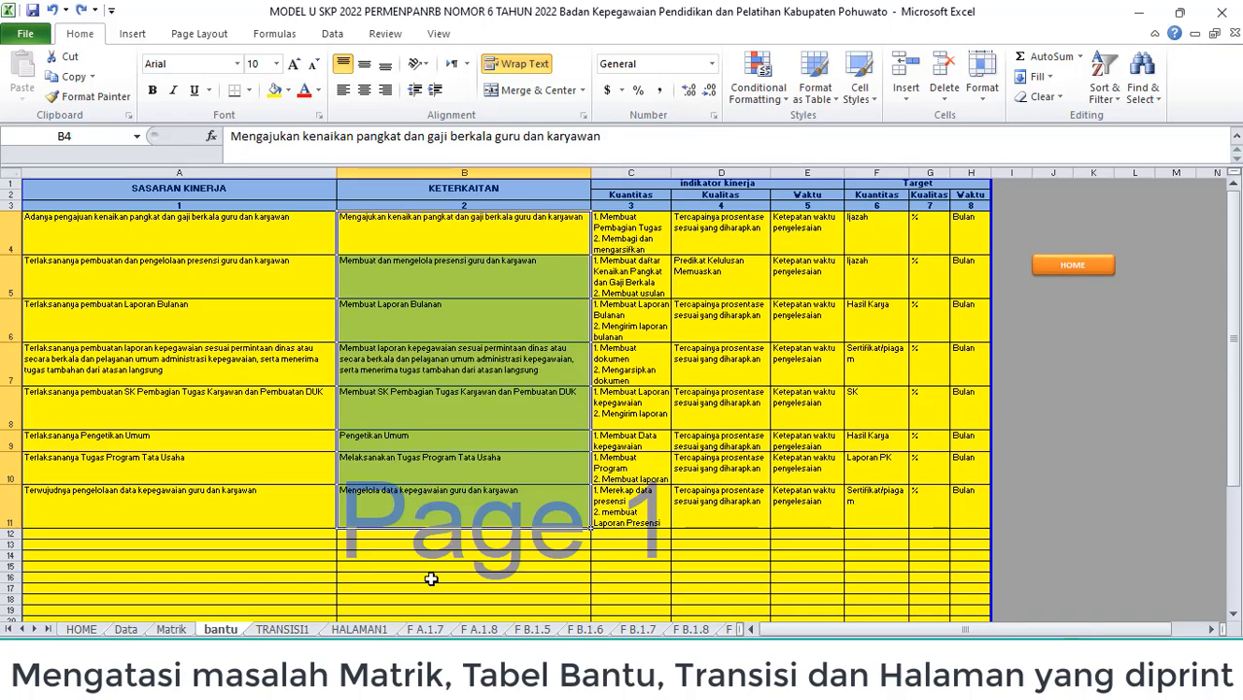
left_click(472, 230)
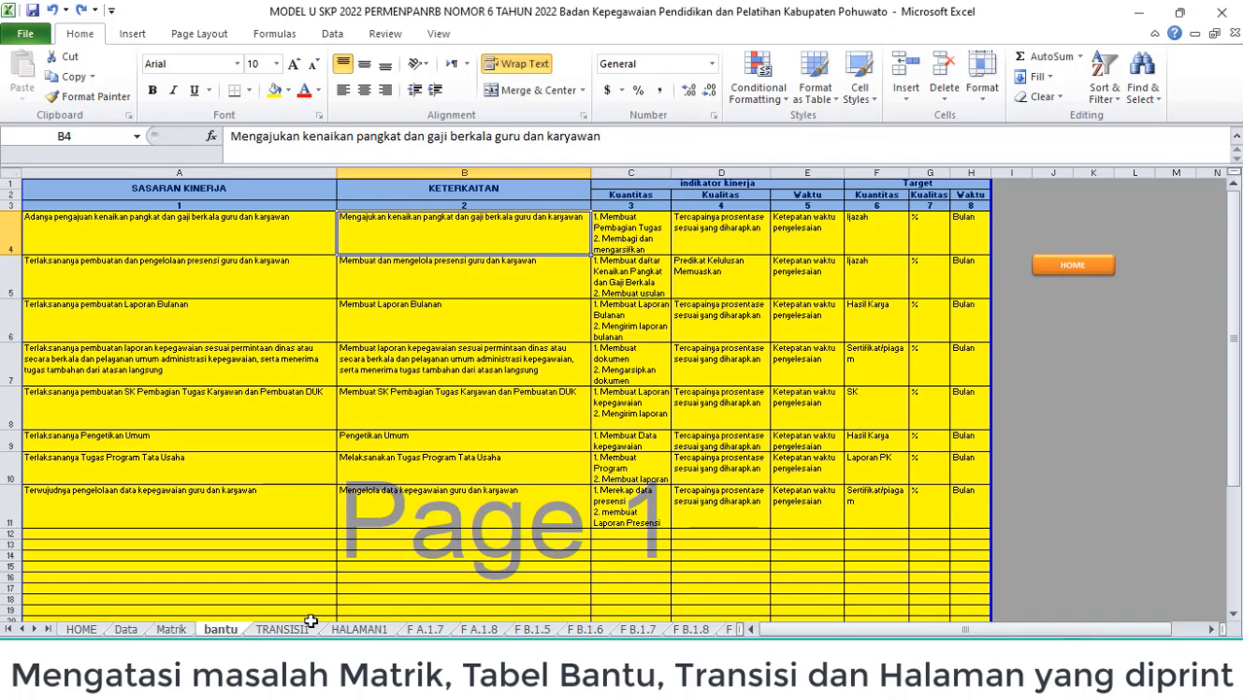
Step: Review the Keterkaitan page, linked from the HOME sheet, down to its signature block and return to HOME
left_click(82, 630)
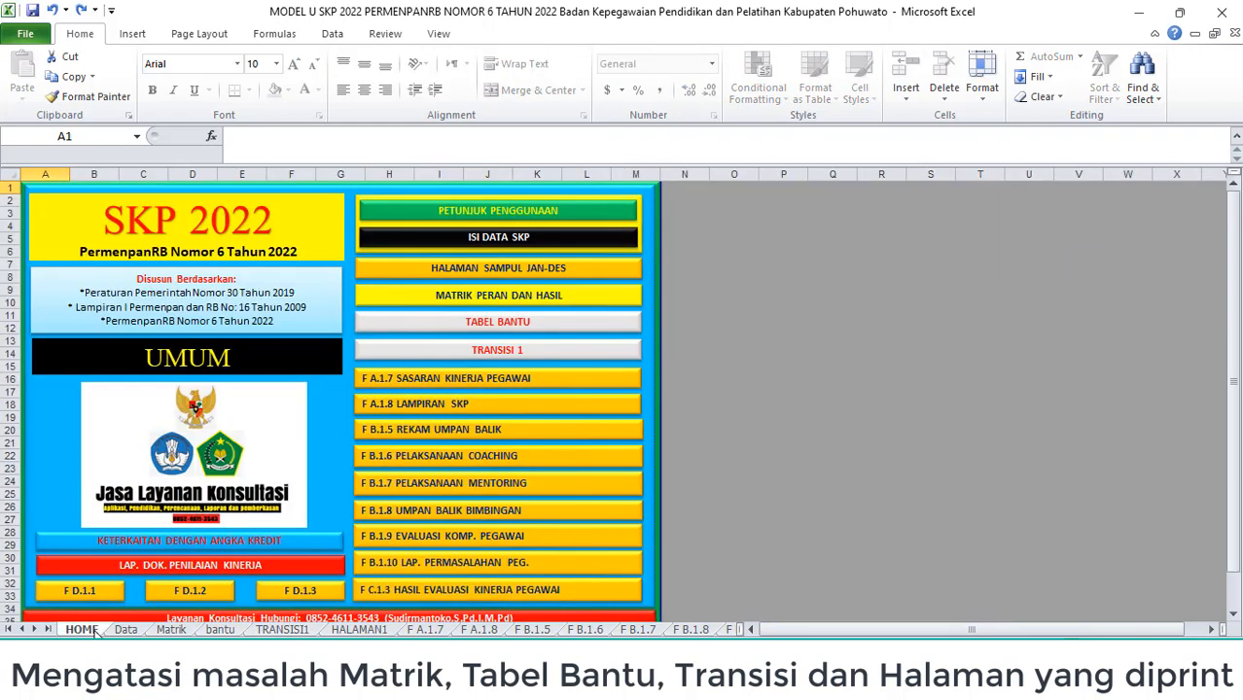
left_click(144, 547)
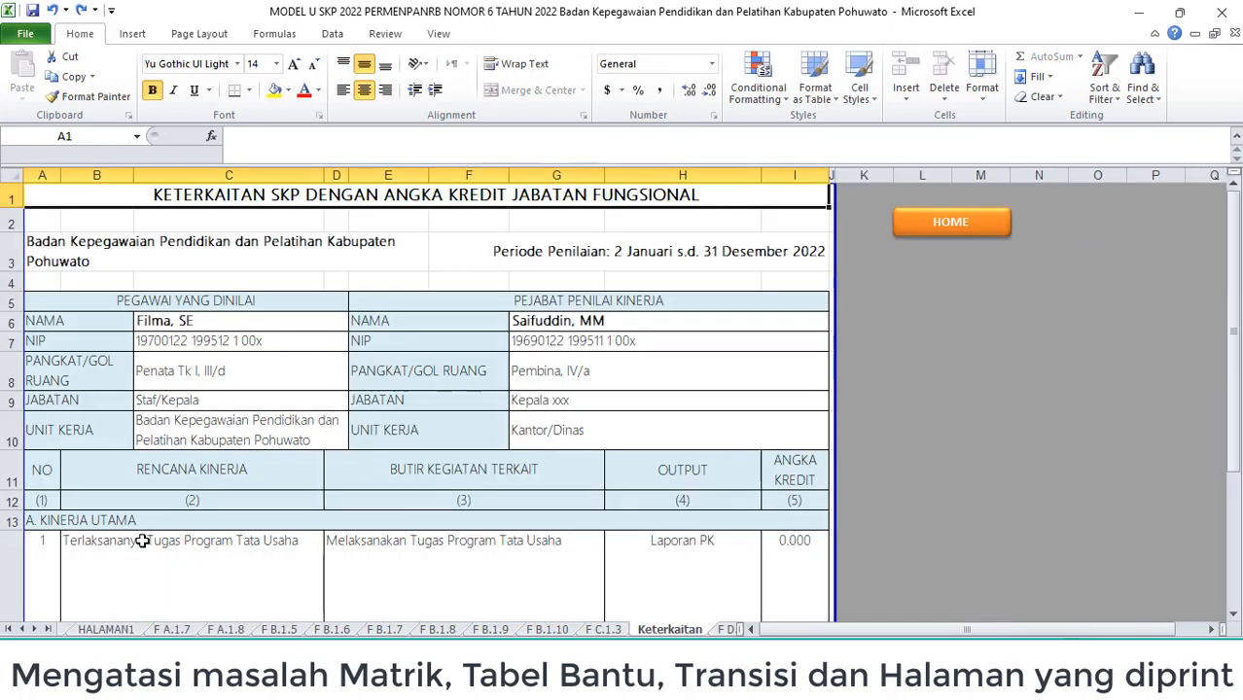
scroll(779, 567, "down", 10)
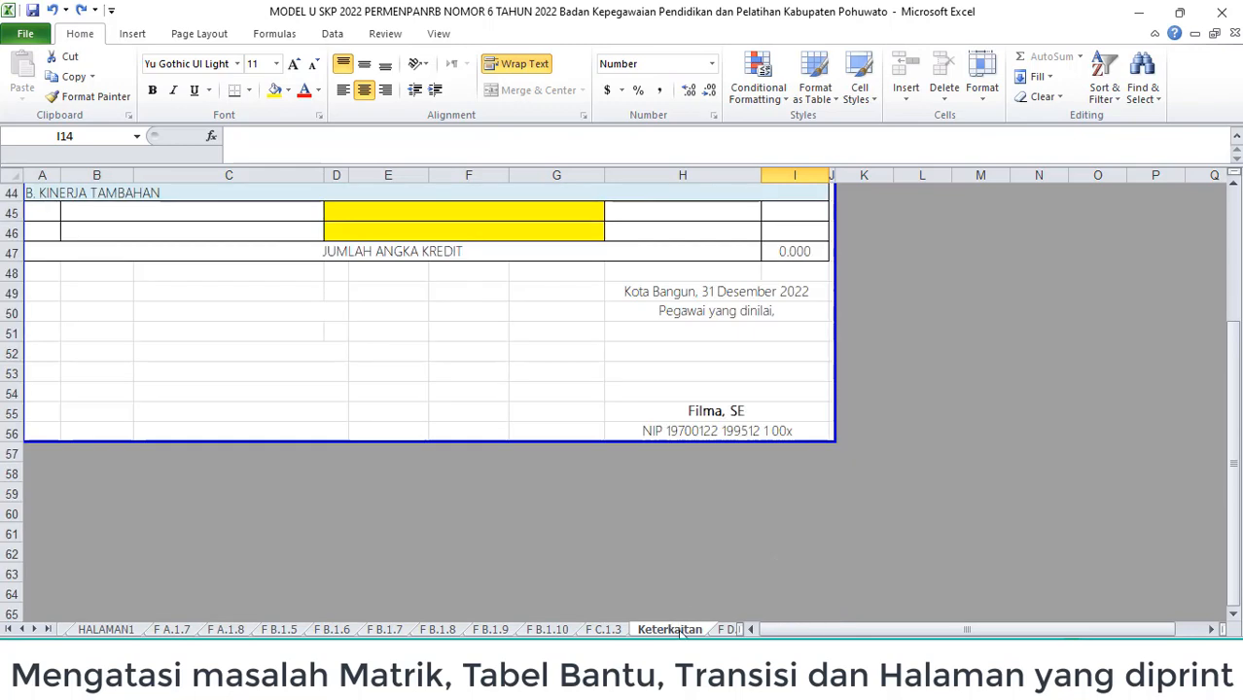
scroll(713, 323, "up", 10)
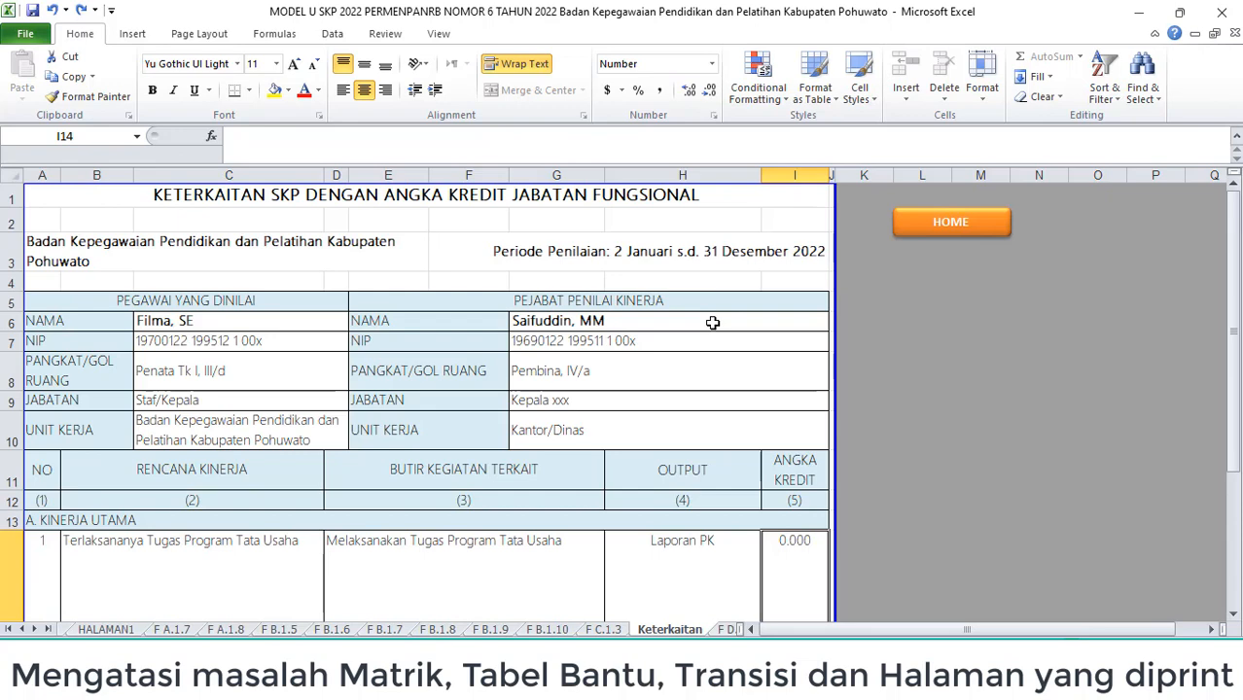
left_click(932, 228)
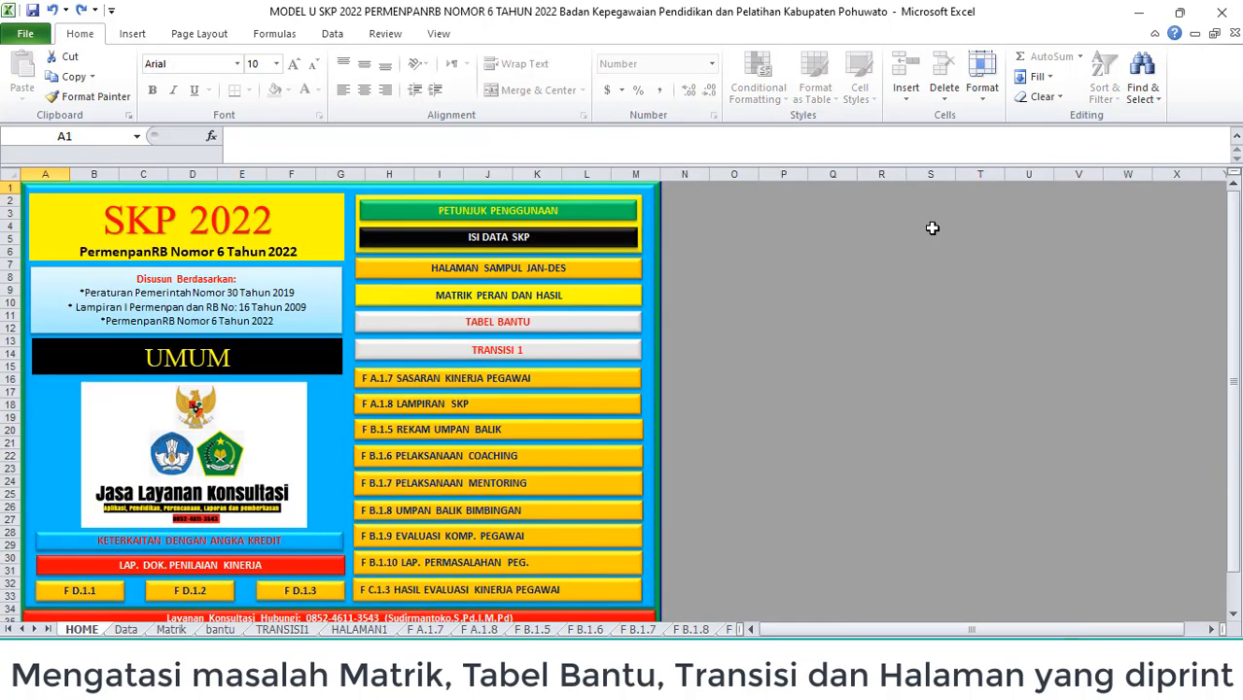
Step: Review the tasks on the Matrik sheet and the SASARAN KINERJA entries in A4:A11 of the bantu sheet
left_click(510, 308)
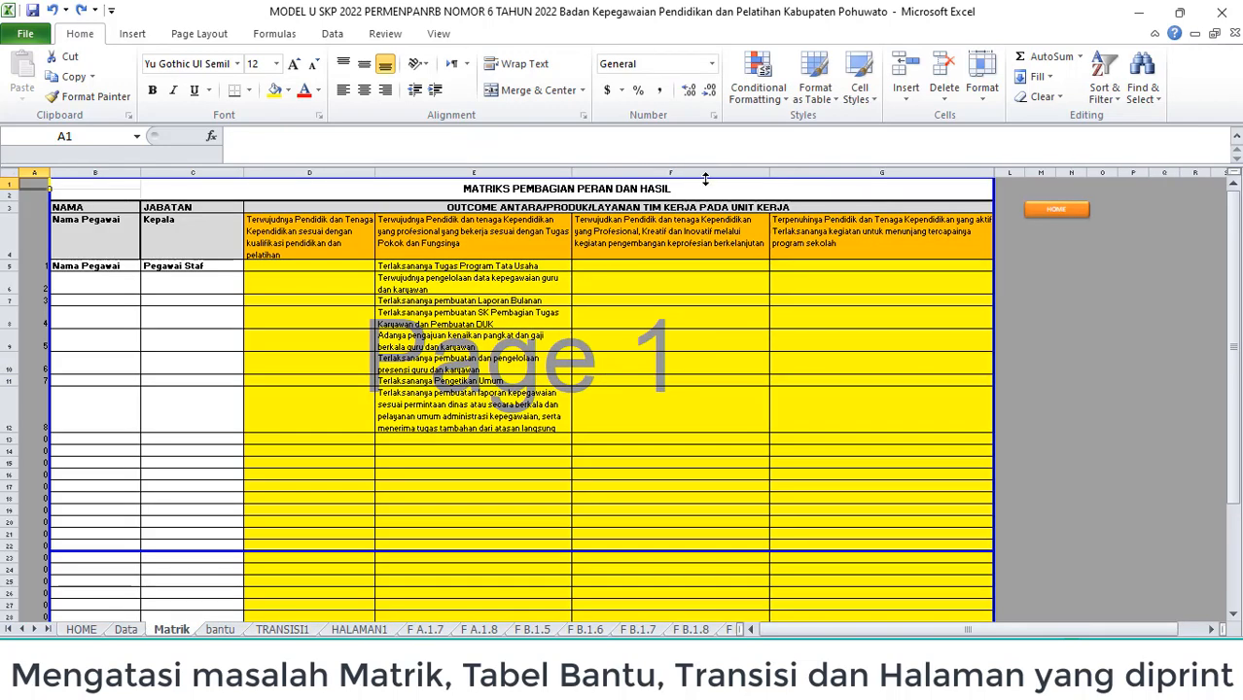
left_click(219, 631)
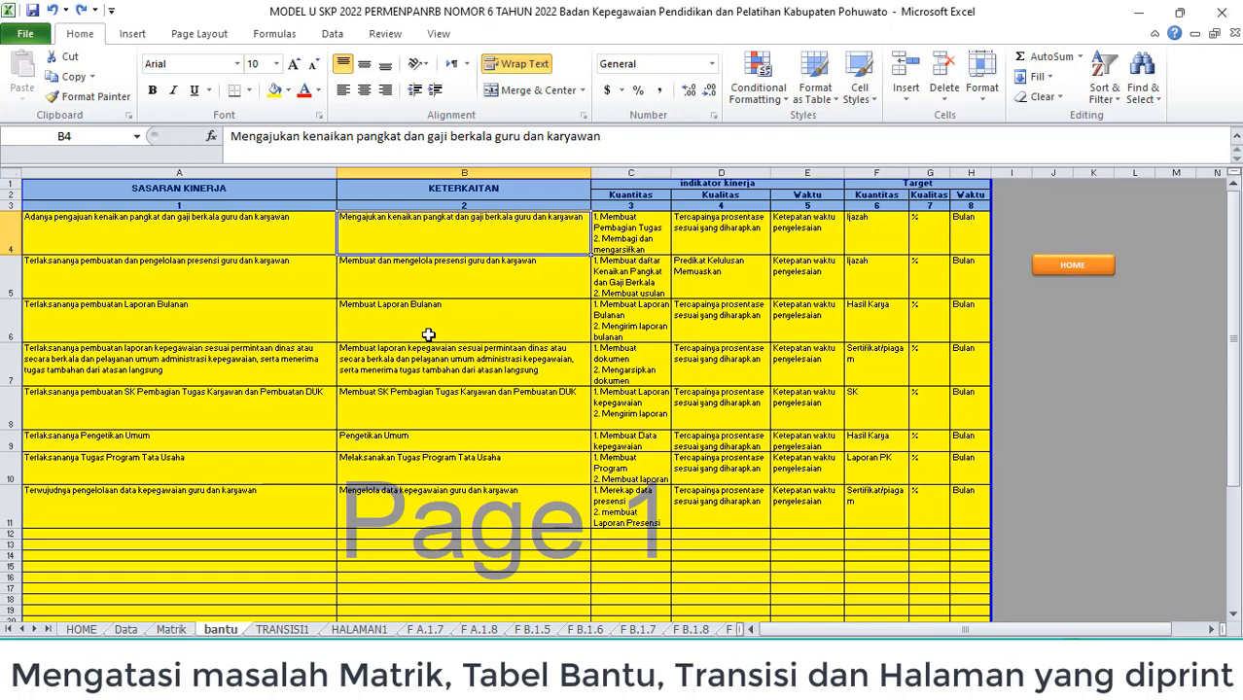
left_click_drag(201, 229, 296, 516)
Step: Link the first SKP ATASAN cell, B2 on the TRANSISI1 sheet, to the task in Matrik E5
left_click(282, 630)
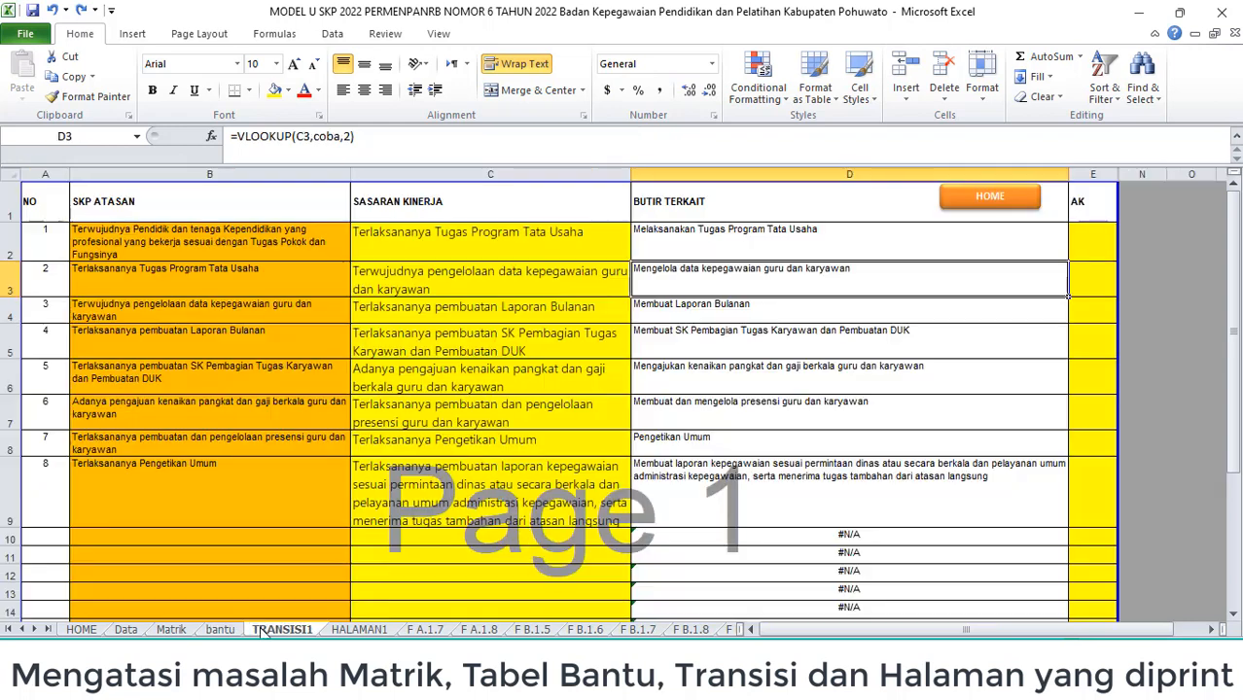
left_click(421, 244)
left_click(176, 250)
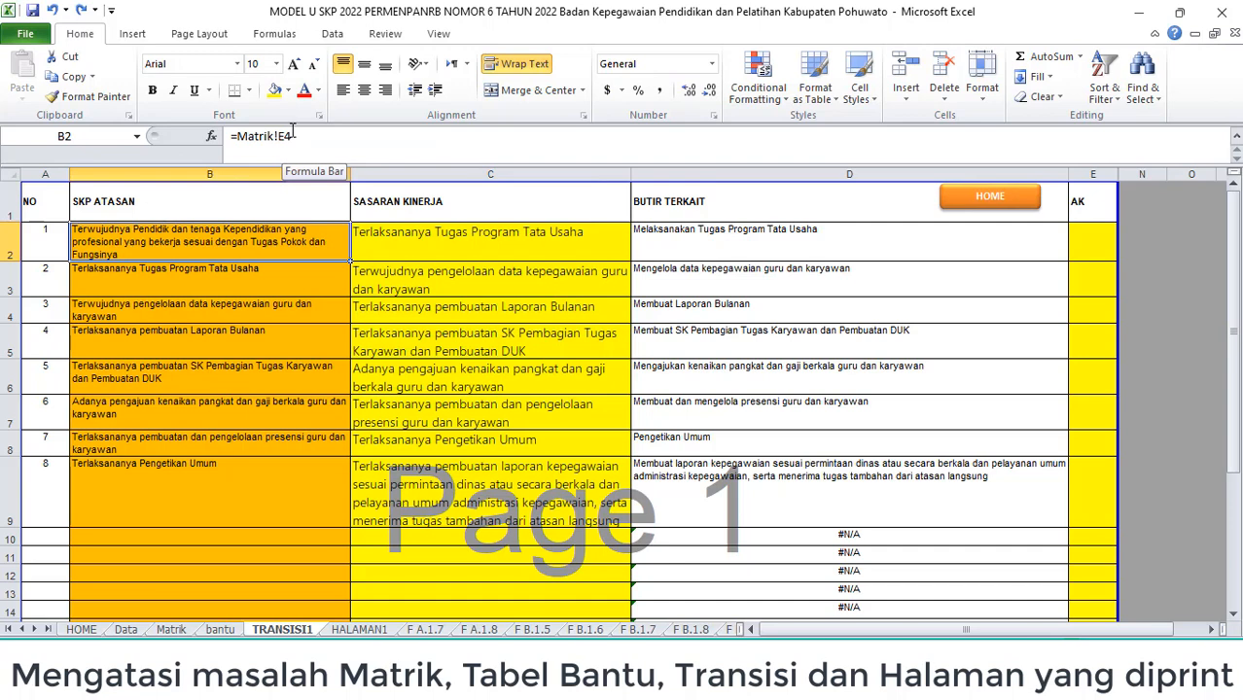
type("=")
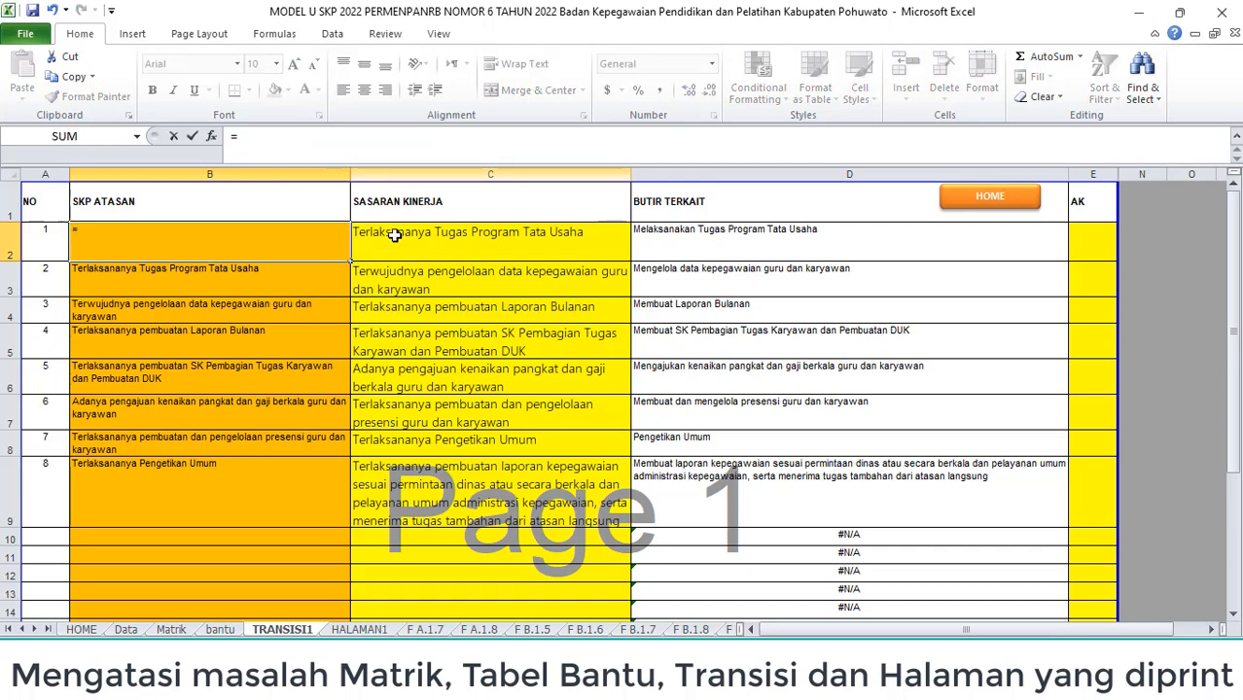
left_click(171, 629)
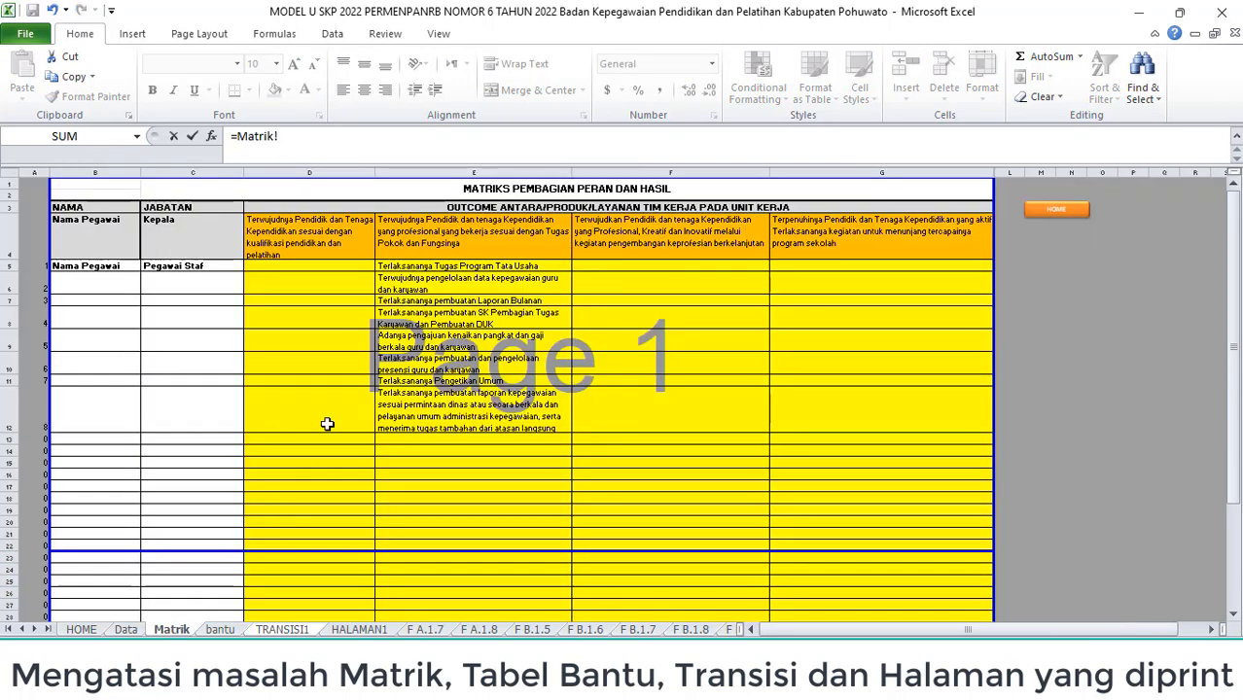
left_click(411, 268)
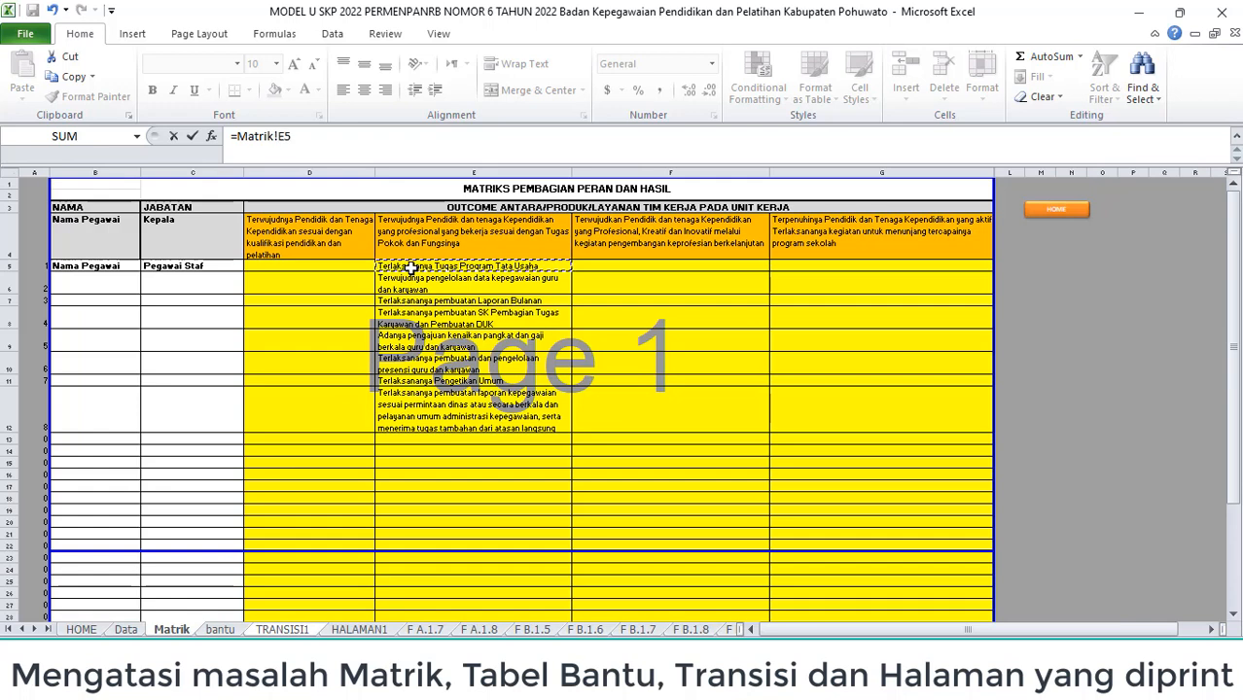
key("Return")
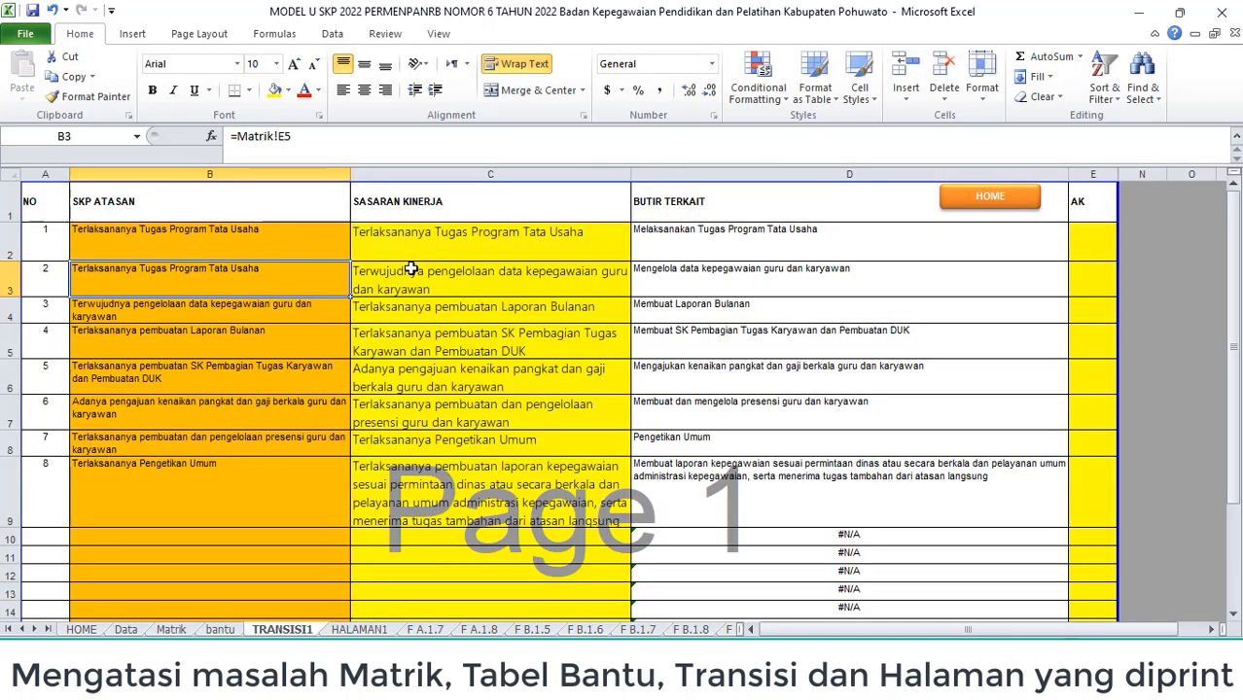
left_click(411, 272)
left_click(405, 307)
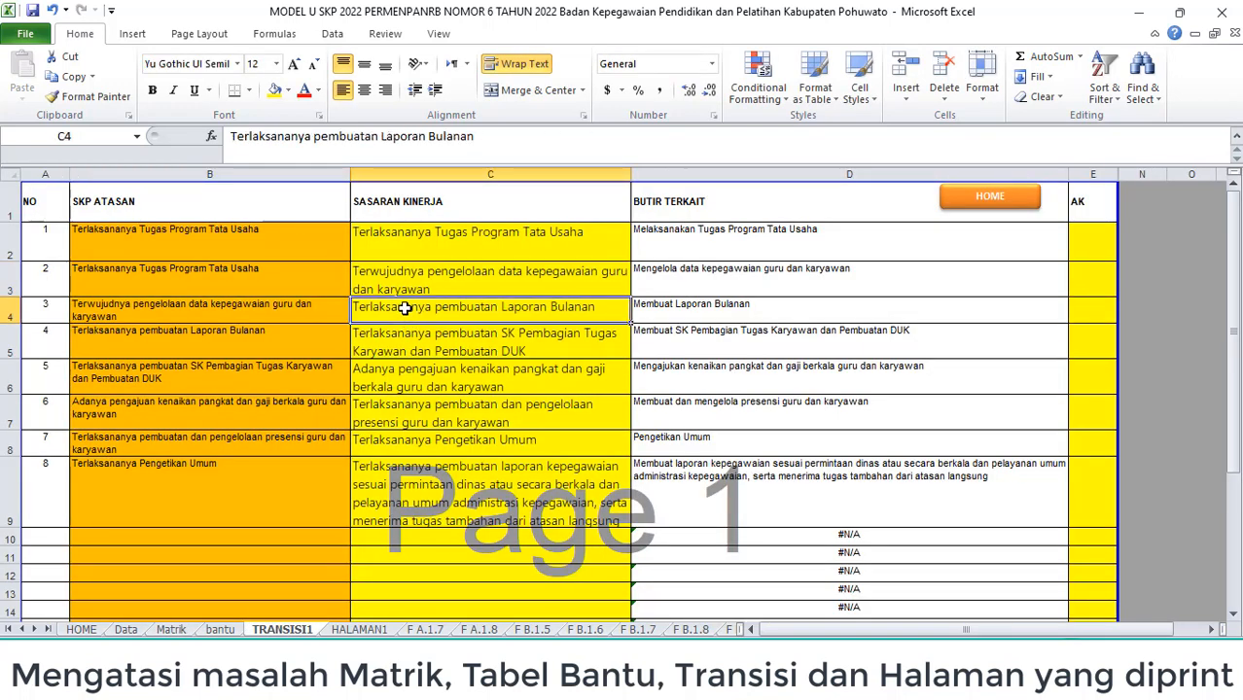
Step: Make the reference in TRANSISI1 cell B2 absolute so the formula reads =Matrik!$E$5
left_click(263, 246)
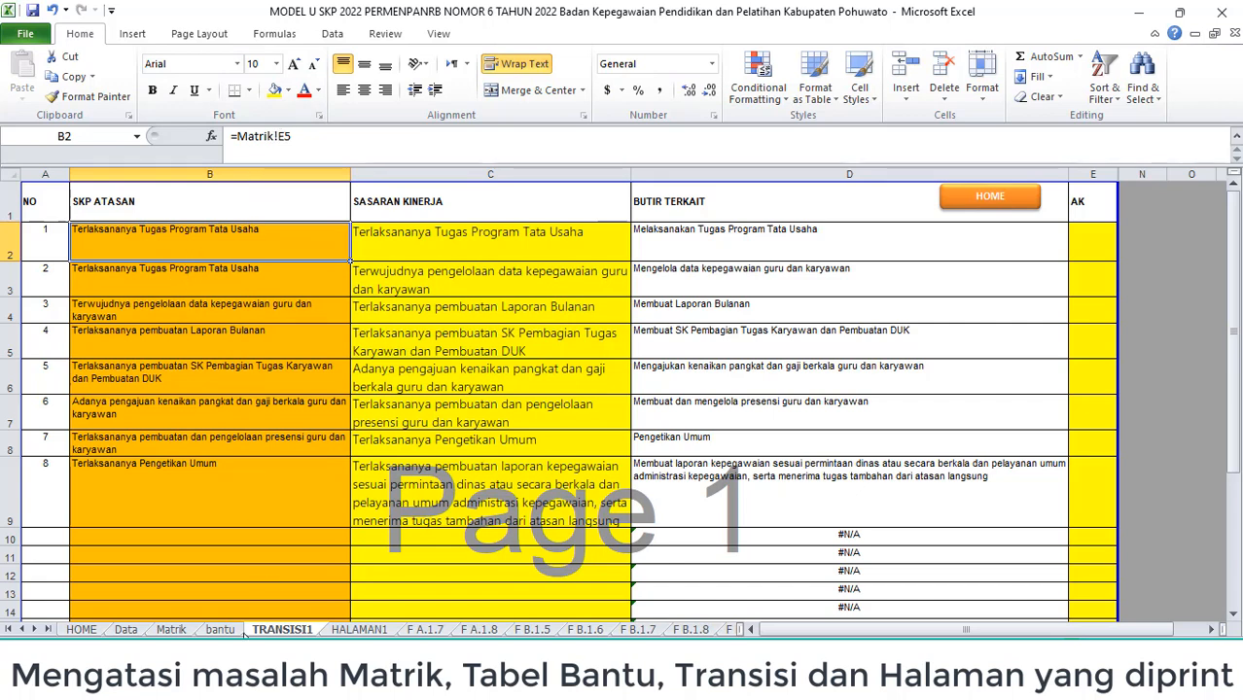
left_click(281, 136)
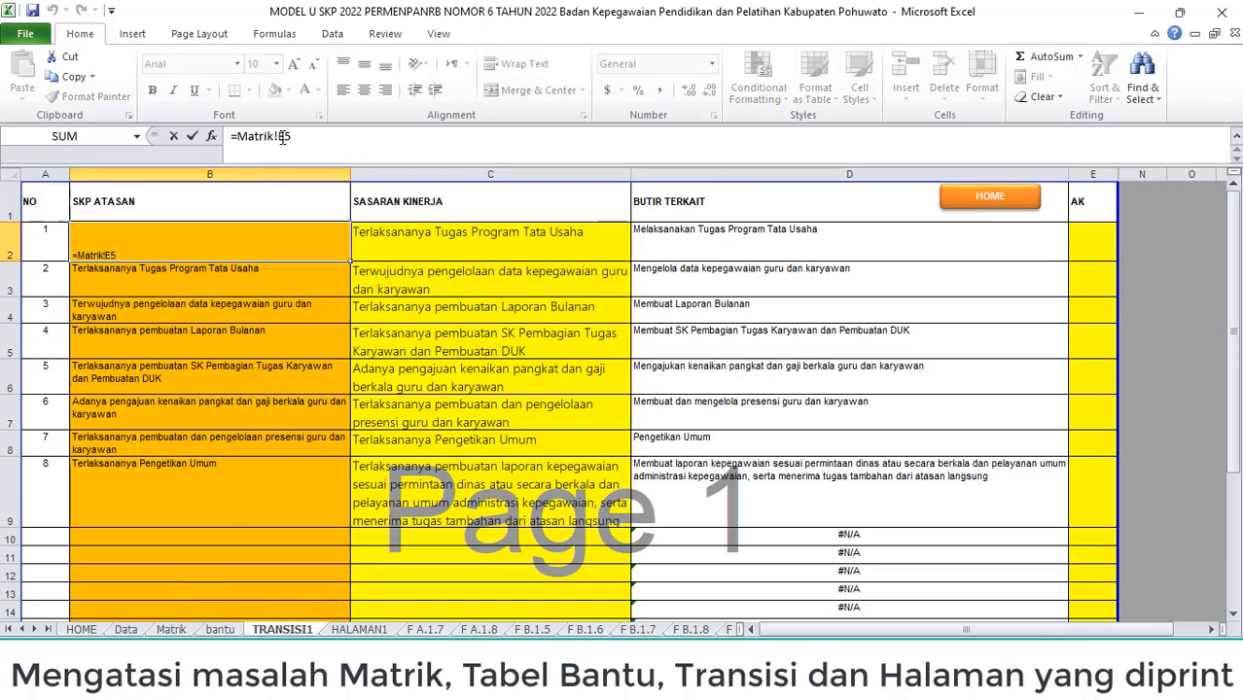
key("F4")
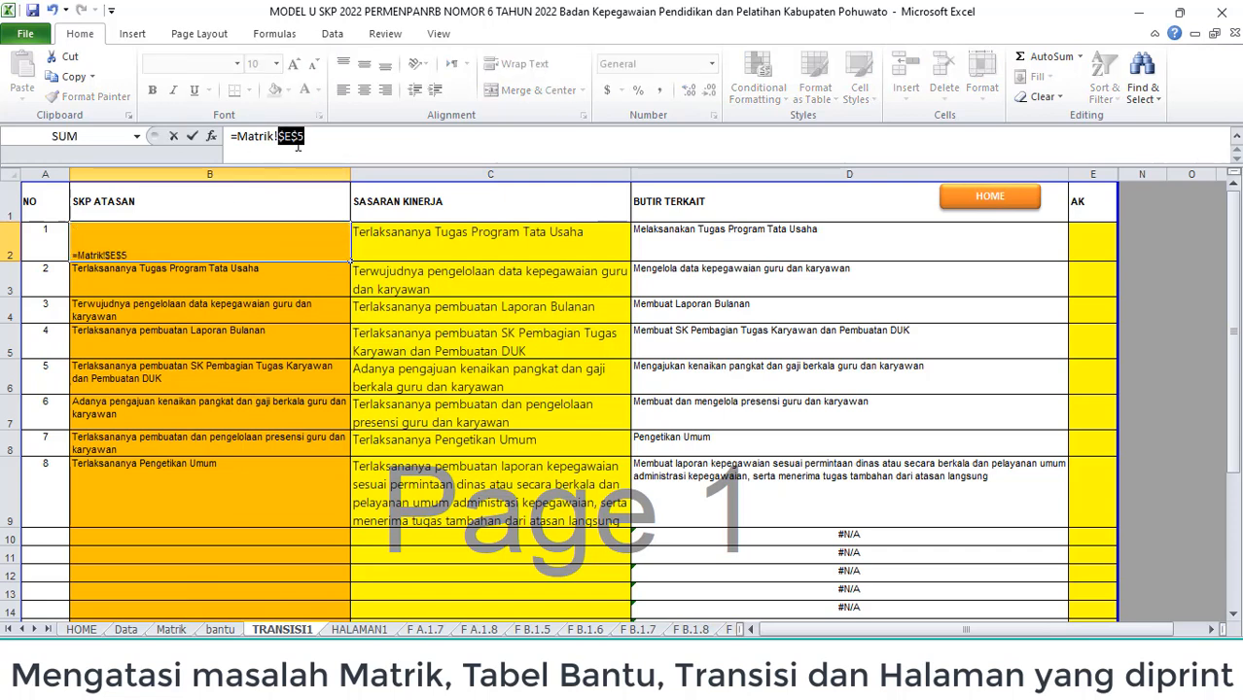
key("Return")
key("Up")
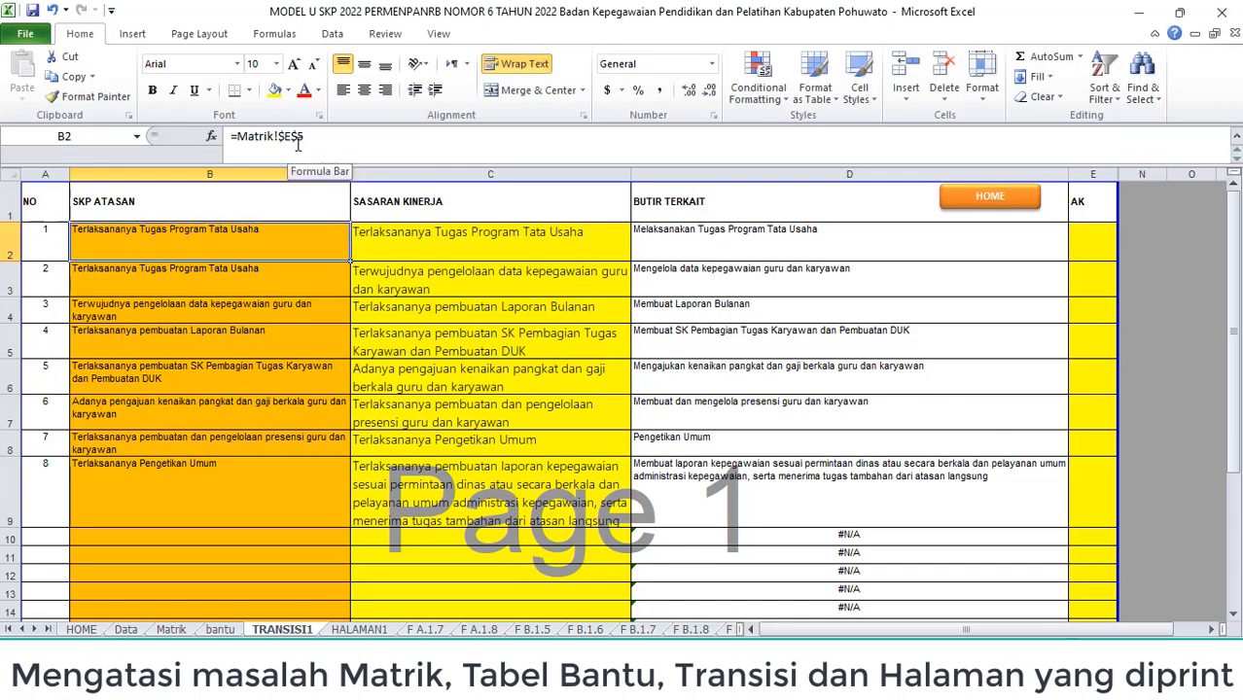
Step: Copy the absolute Matrik E5 link from TRANSISI1 cell B2 into SKP ATASAN cells B3:B9
key("ctrl+c")
key("Down")
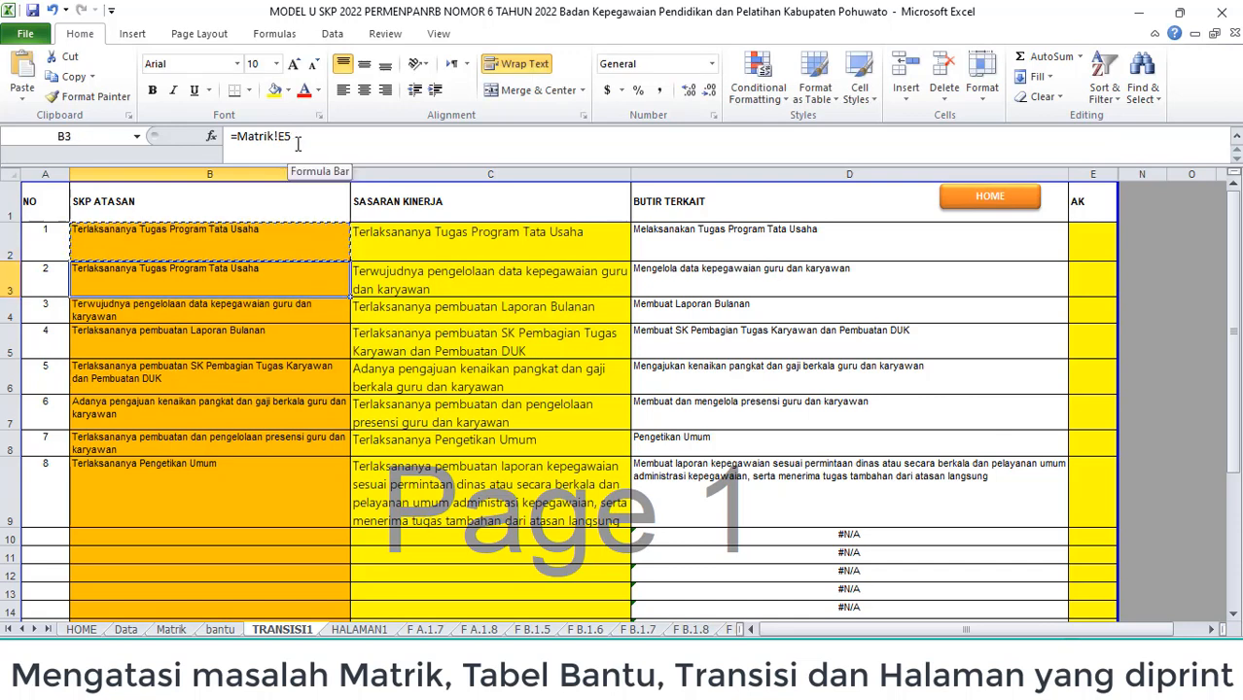
key("shift+Down")
key("shift+Down")
key("shift+Down")
key("shift+Down")
key("shift+Down")
key("shift+Down")
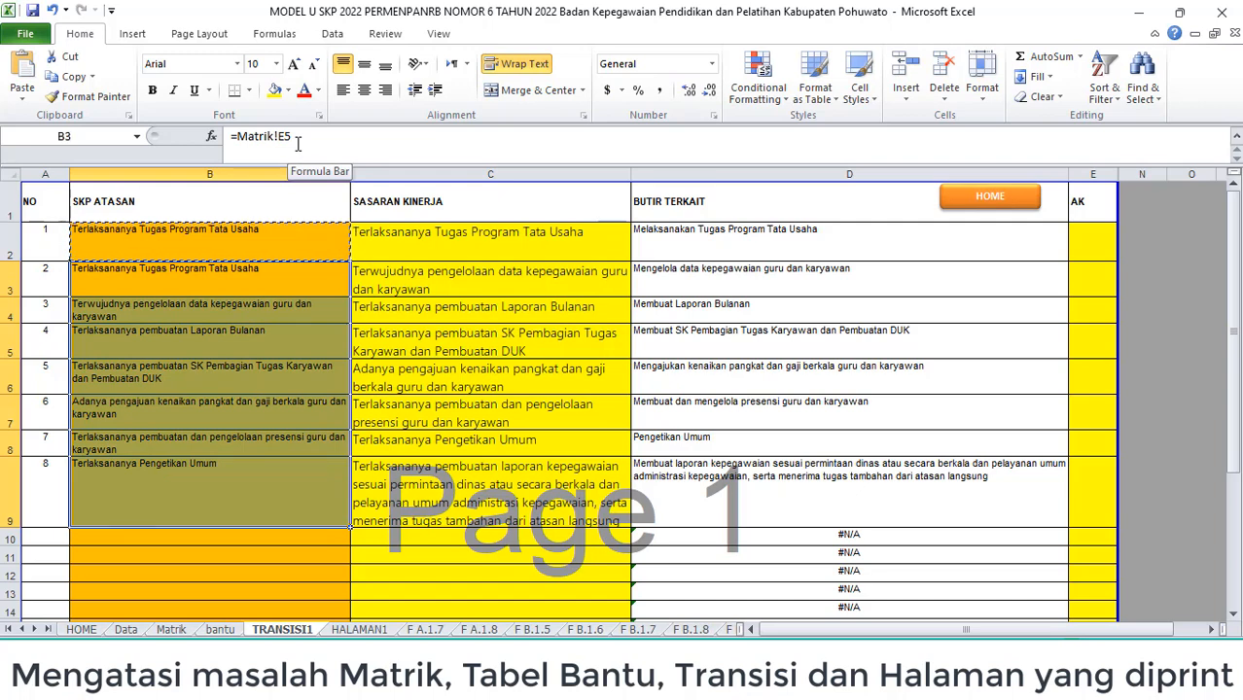
left_click(22, 74)
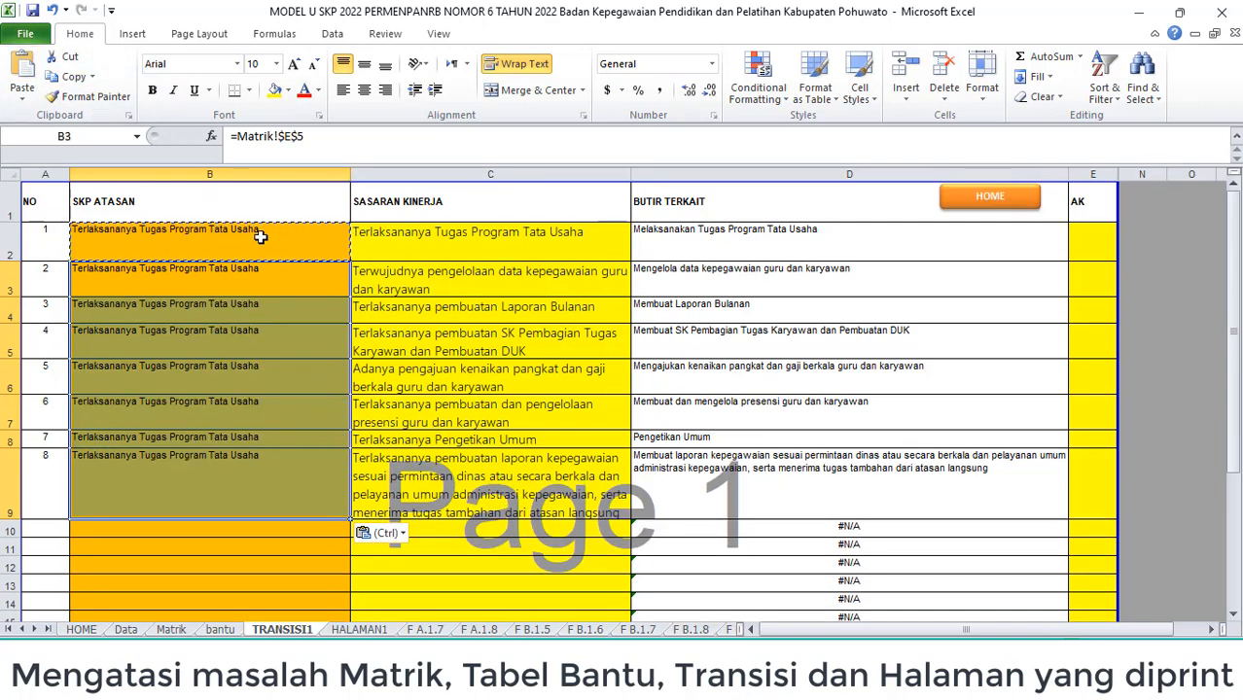
Step: Compare the superior's outcome in Matrik E4 with the SASARAN KINERJA entries in A4:A11 of the bantu sheet, ending on TRANSISI1
left_click(172, 631)
left_click(426, 221)
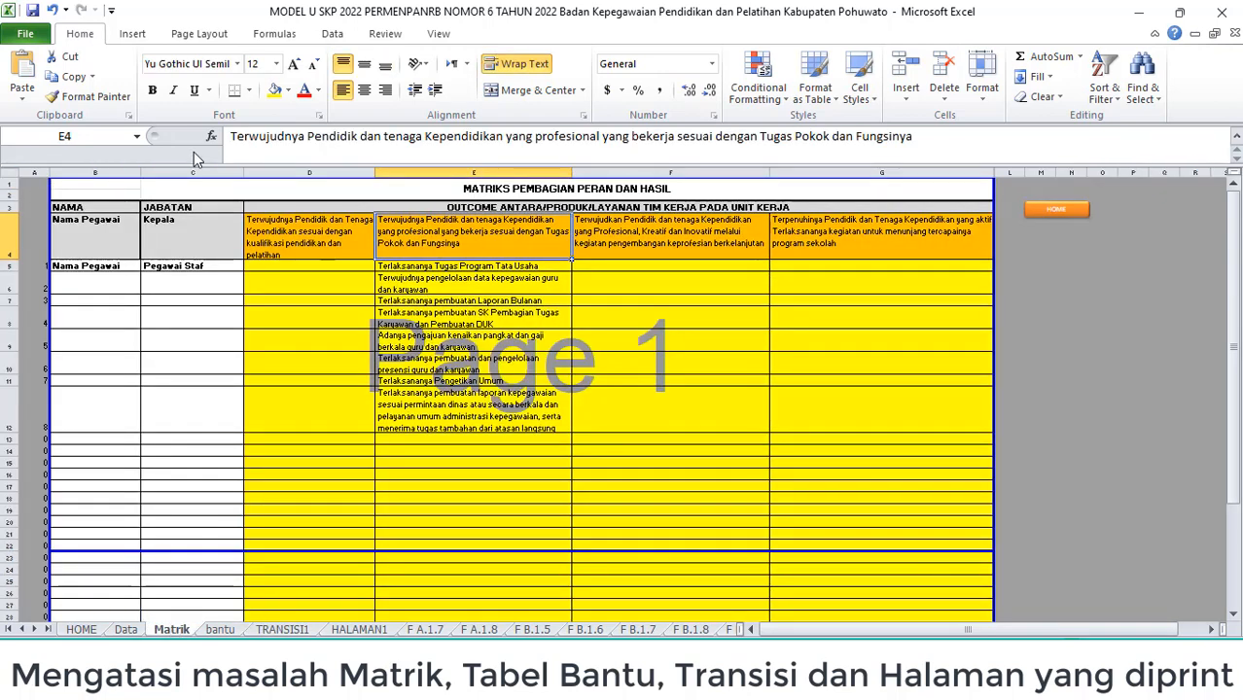
key("ctrl+c")
left_click(220, 629)
left_click_drag(222, 246, 215, 497)
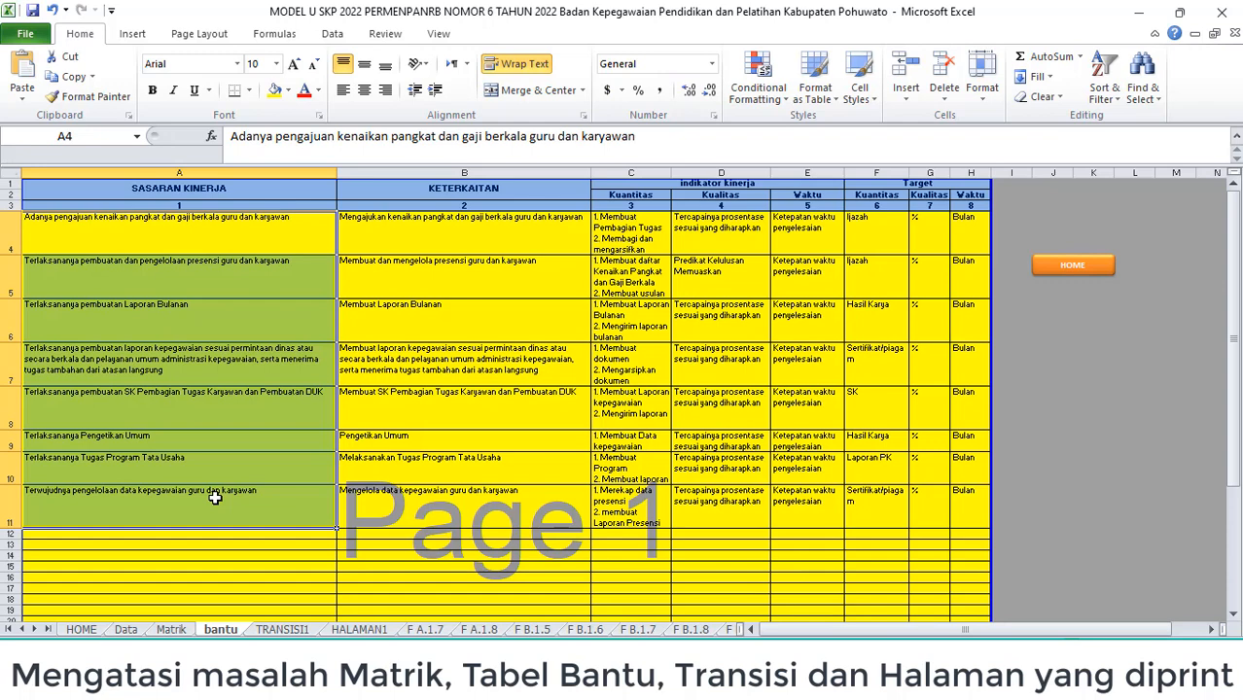
left_click(280, 619)
left_click(282, 629)
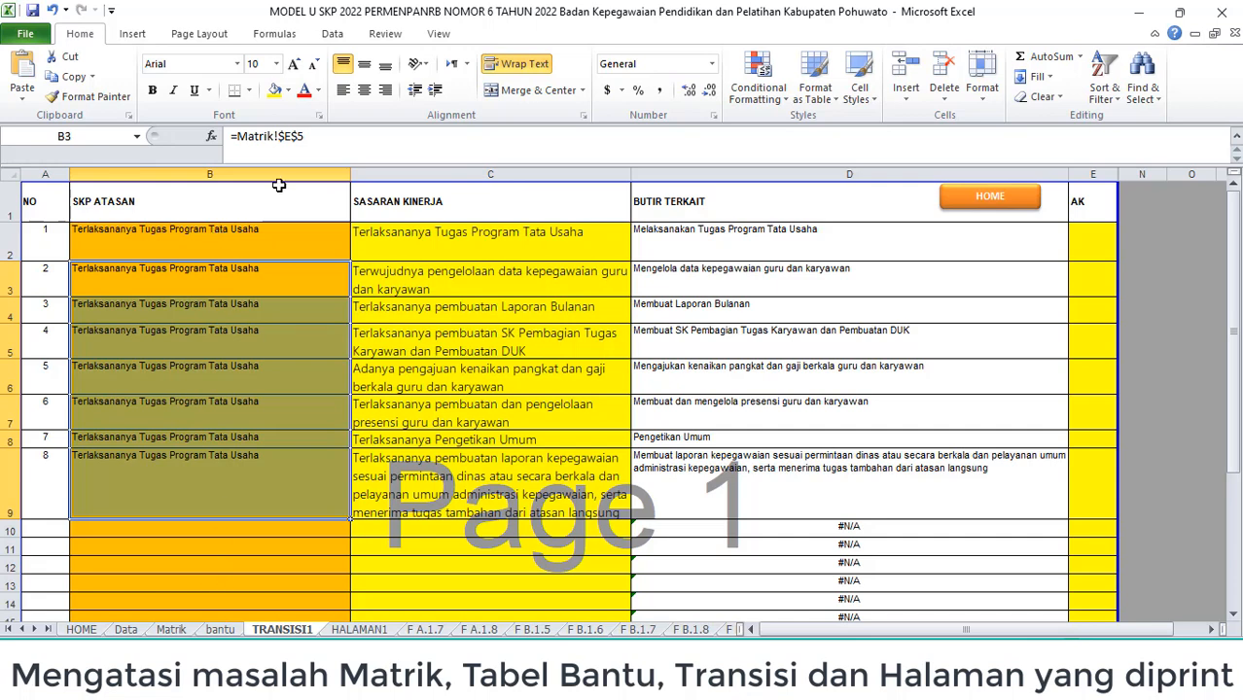
Step: Relink SKP ATASAN cell B2 on TRANSISI1 to the superior's outcome in Matrik E4
left_click(284, 247)
type("=")
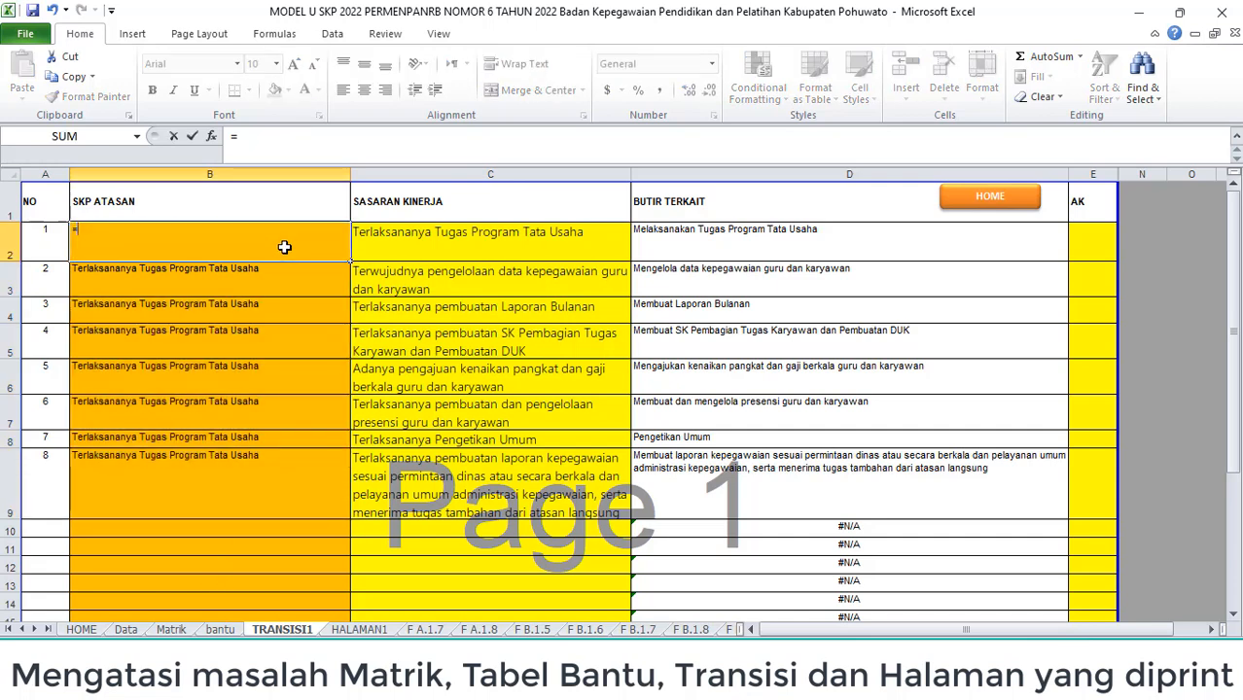
left_click(171, 631)
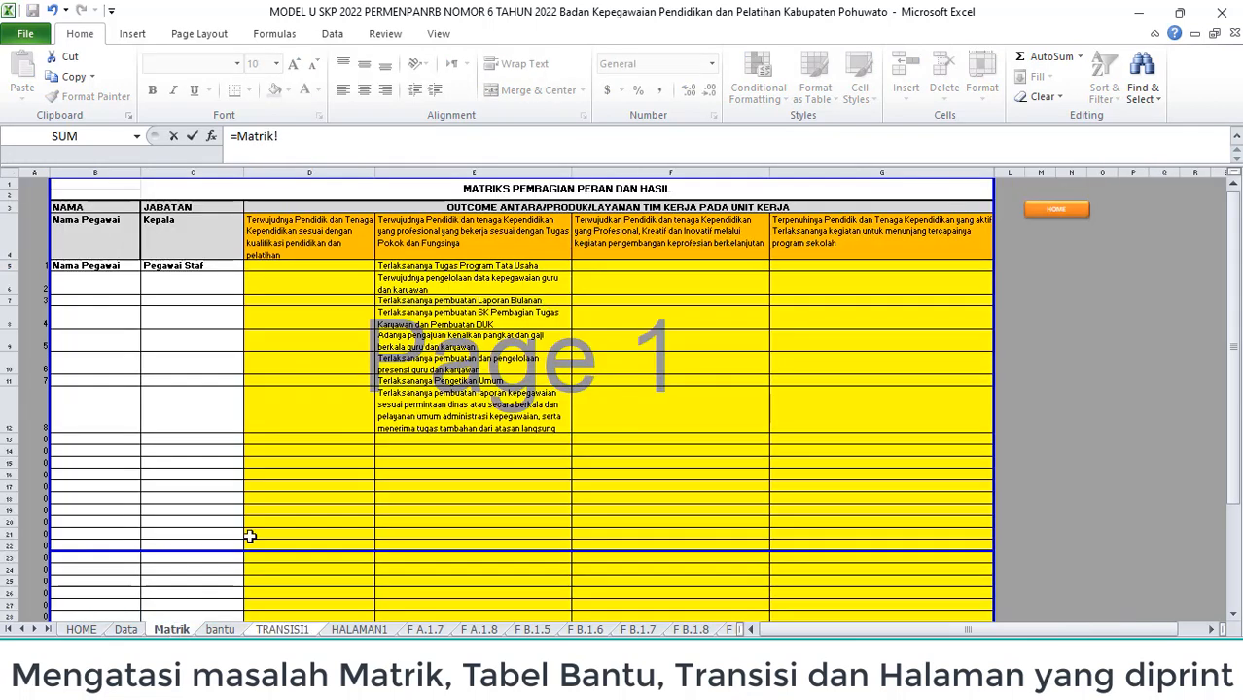
left_click(389, 247)
key("Return")
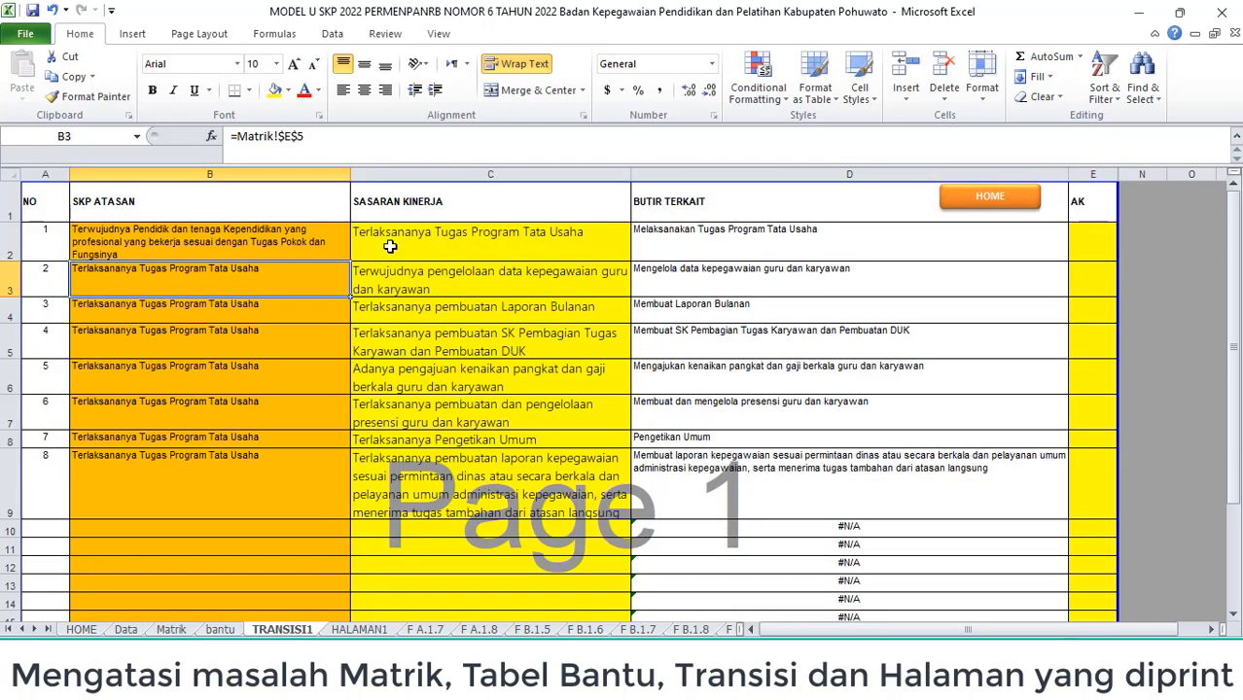
Step: Make the Matrik E4 reference in cell B2 absolute so the formula reads =Matrik!$E$4
left_click(321, 247)
left_click(287, 142)
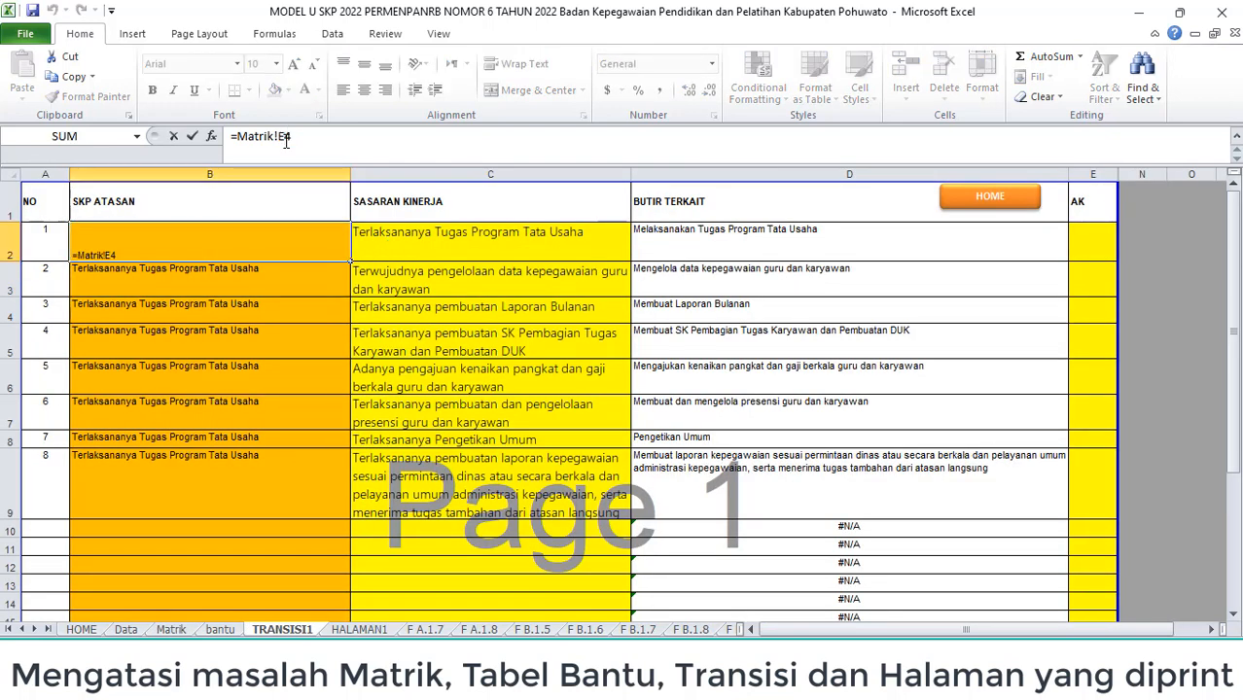
double_click(287, 142)
key("F4")
key("Return")
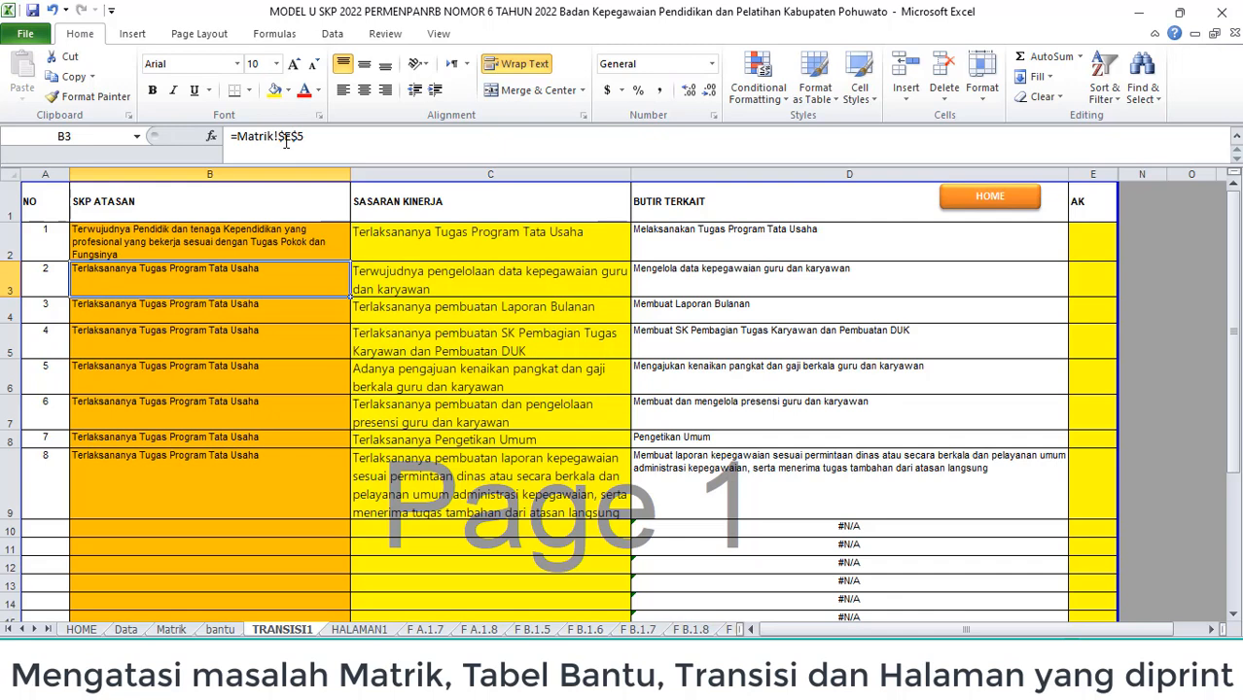
Step: Copy the =Matrik!$E$4 formula from B2 into SKP ATASAN cells B3:B9
left_click(286, 251)
key("ctrl+c")
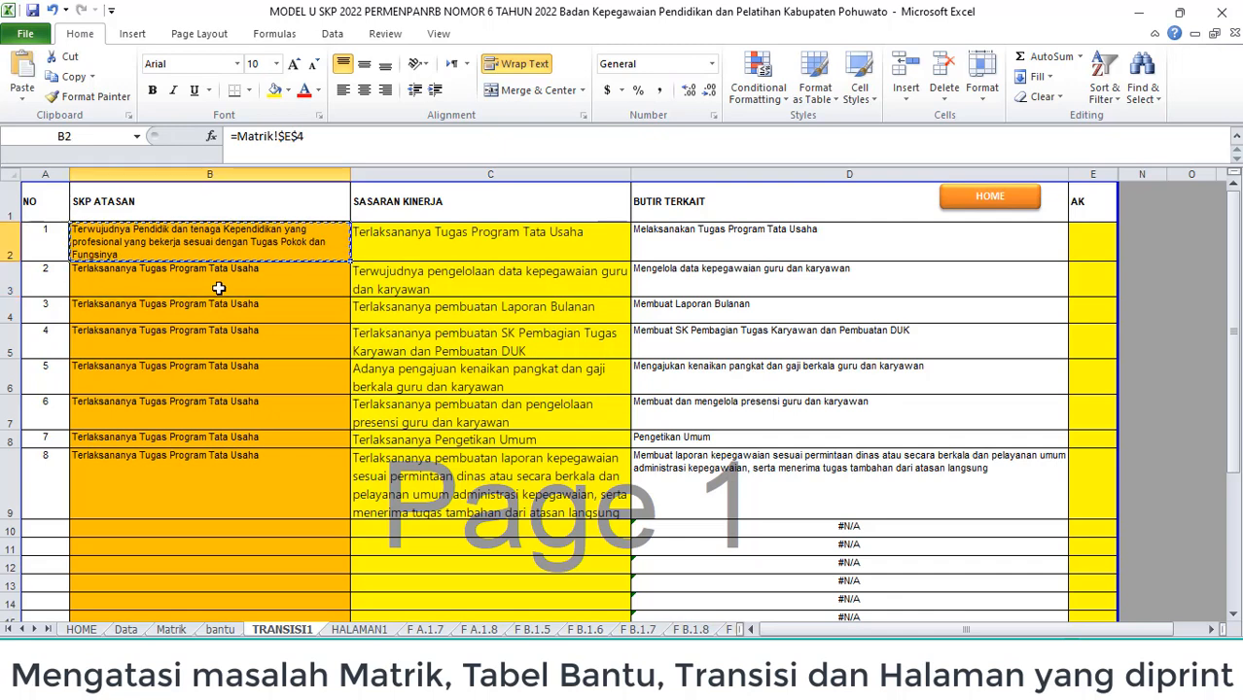
left_click_drag(219, 289, 237, 470)
key("ctrl+v")
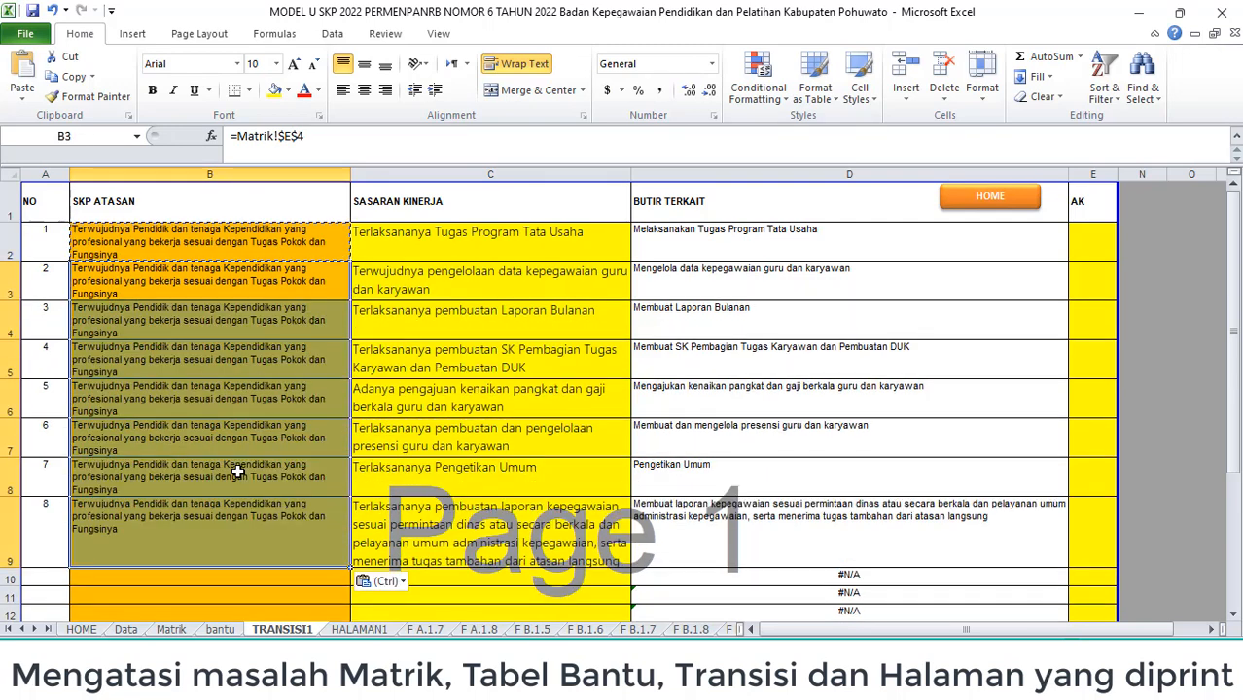
Step: Undo the pasted formulas and the Matrik E4 link in the SKP ATASAN column
key("Escape")
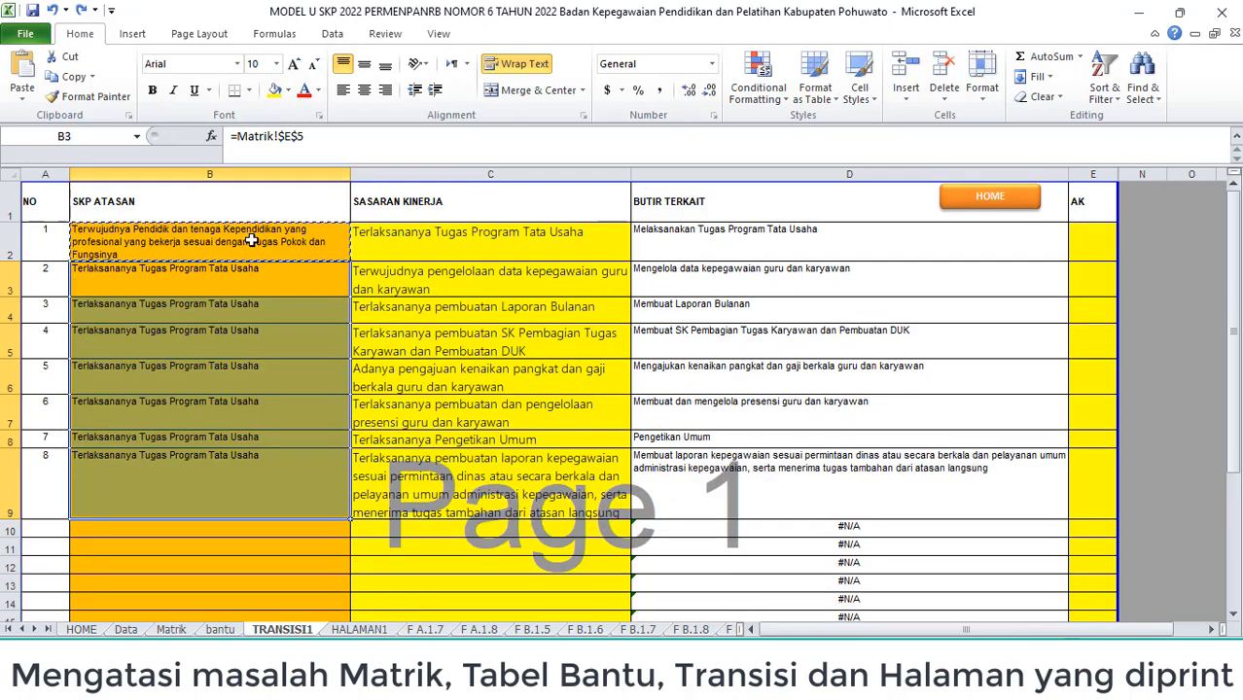
left_click(251, 240)
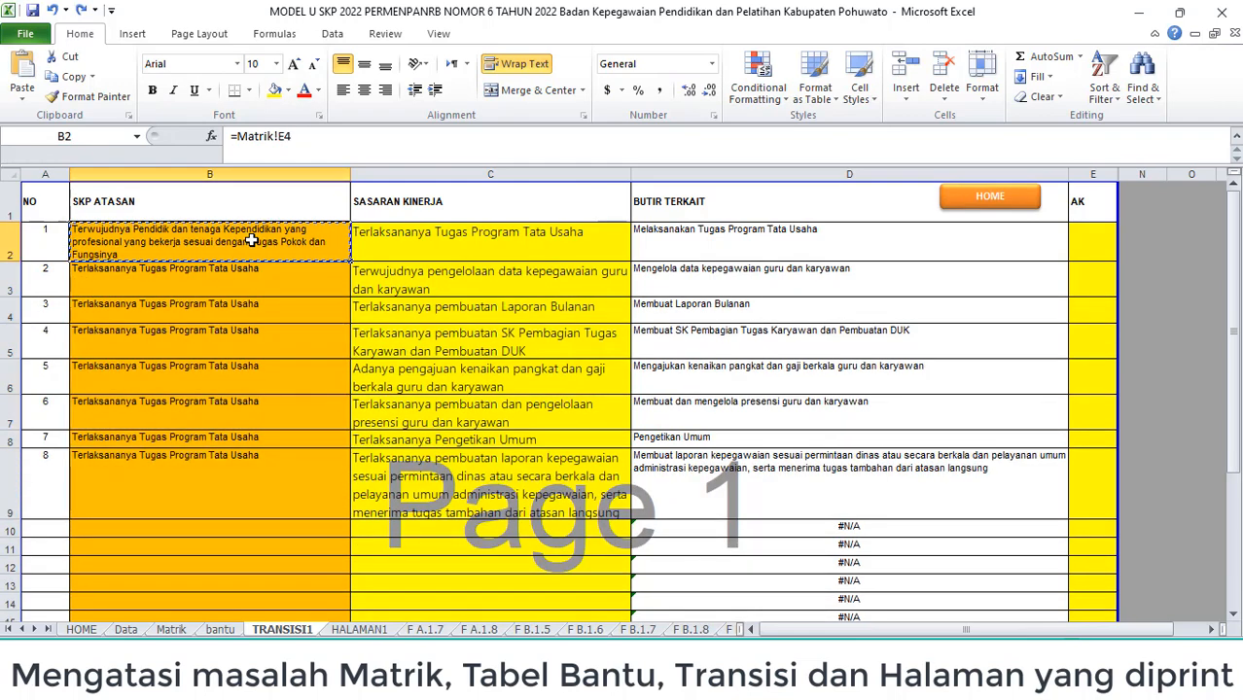
left_click_drag(261, 277, 250, 464)
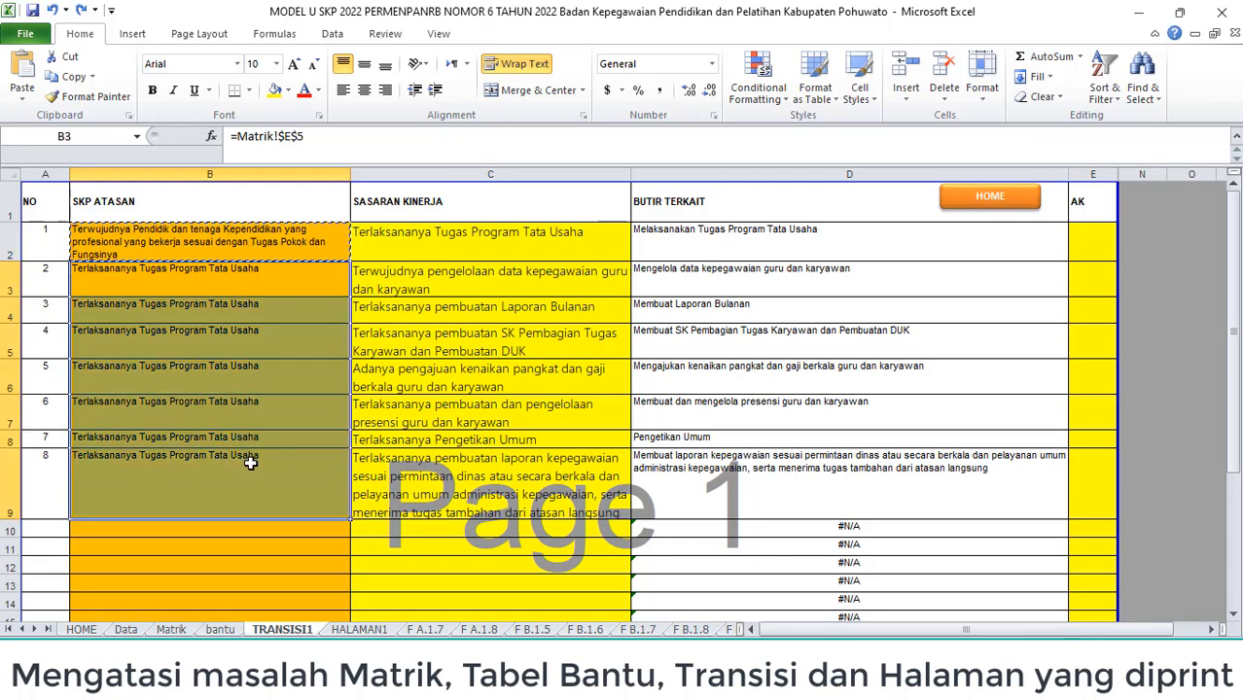
key("ctrl+v")
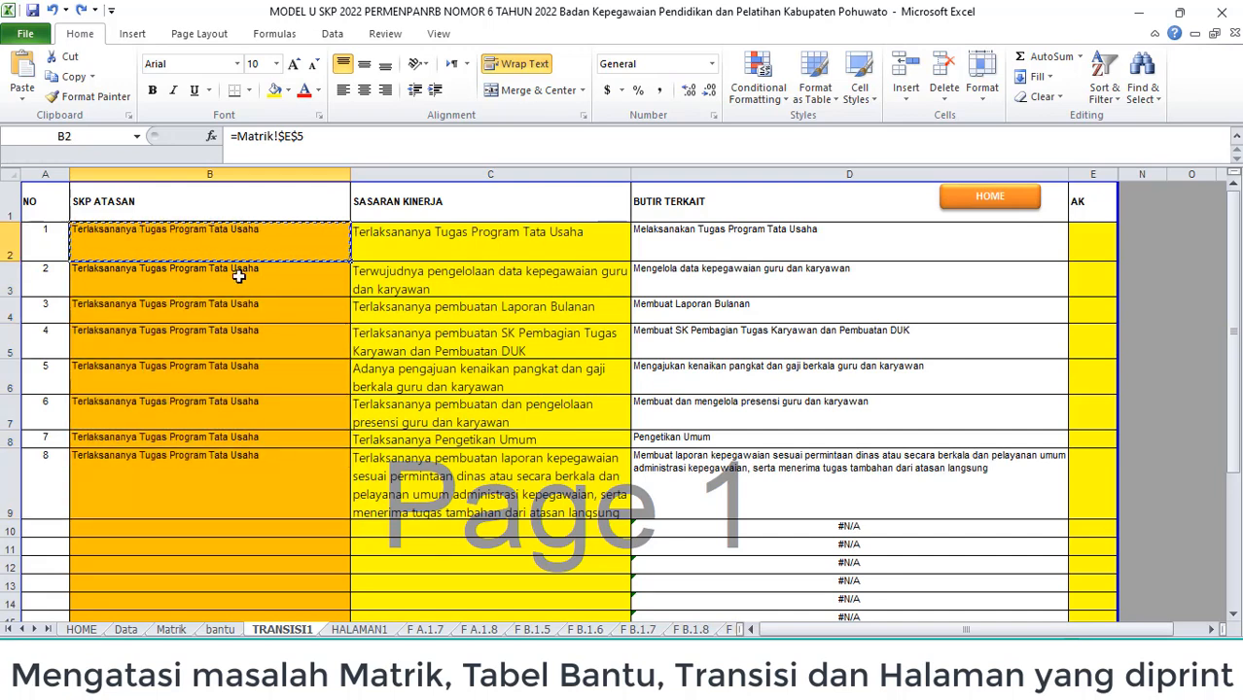
Step: Copy the superior's outcome text from Matrik E4 into SKP ATASAN cells B2:B9 on the TRANSISI1 sheet
left_click(190, 631)
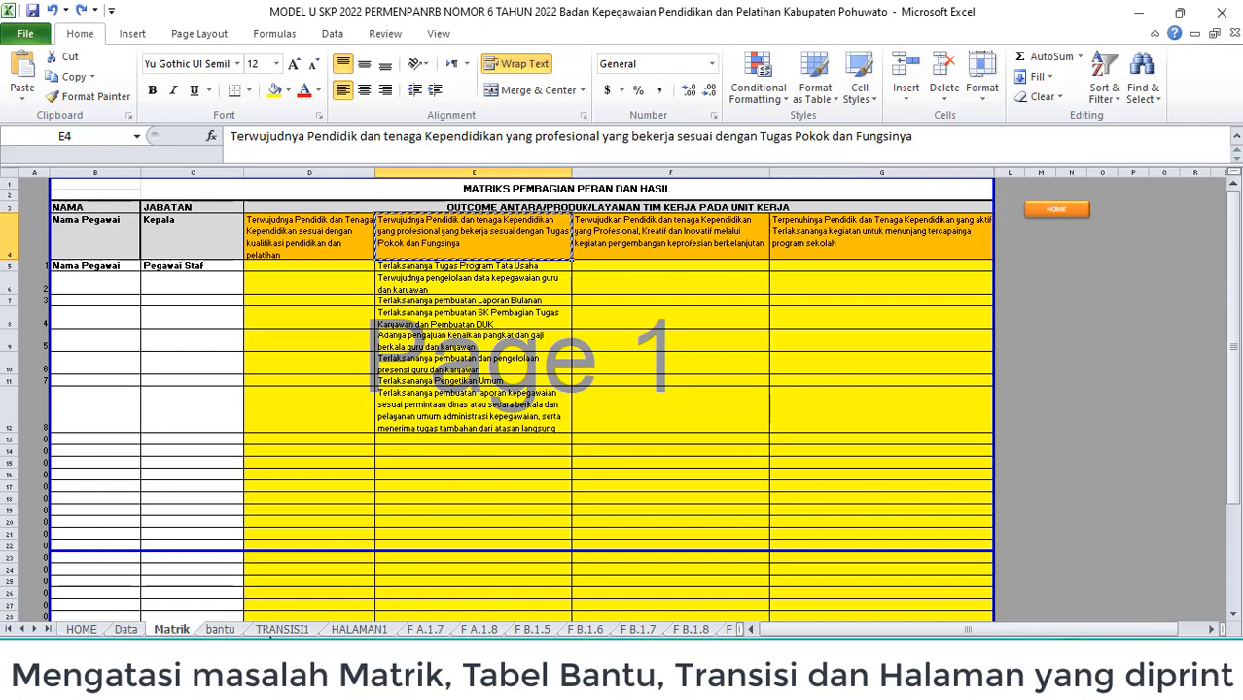
left_click(230, 631)
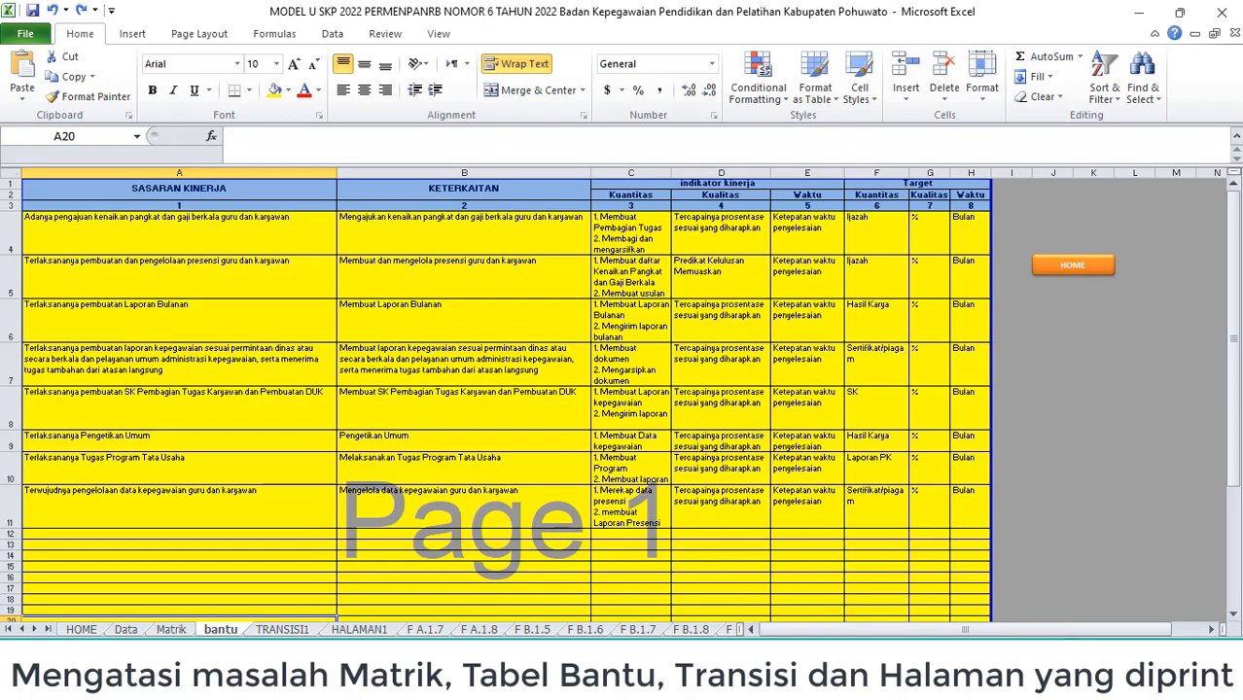
left_click(282, 631)
left_click_drag(189, 246, 214, 459)
key("ctrl+v")
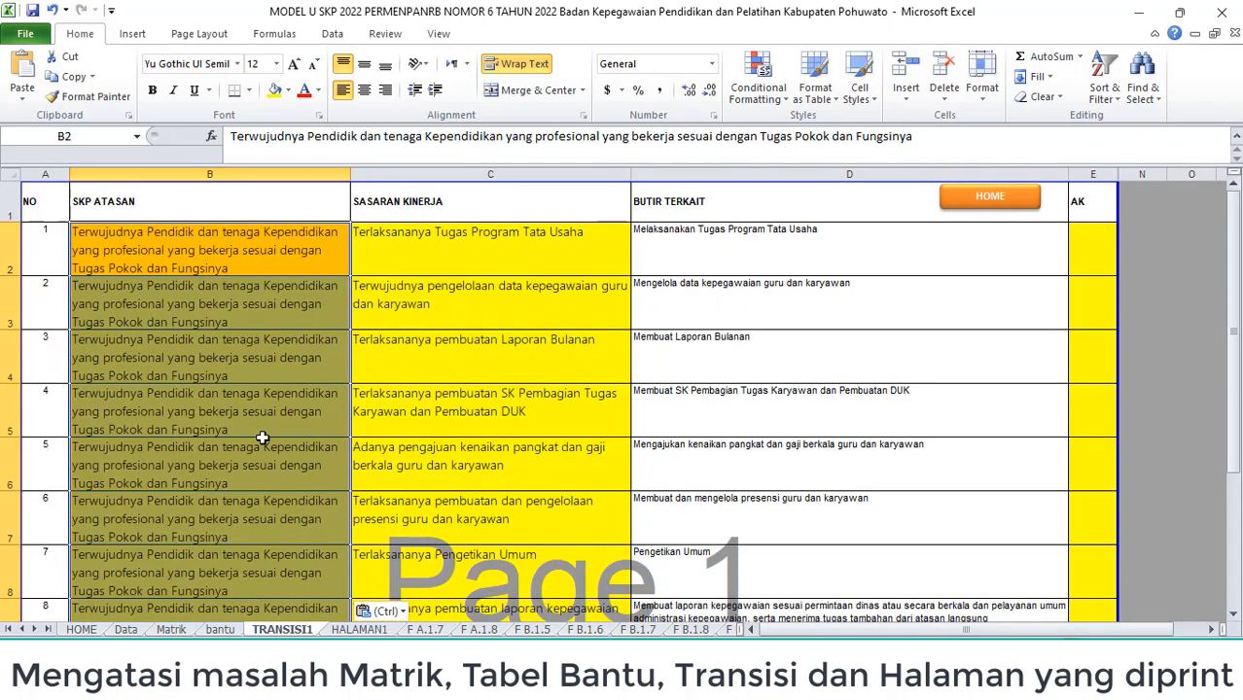
left_click(417, 386)
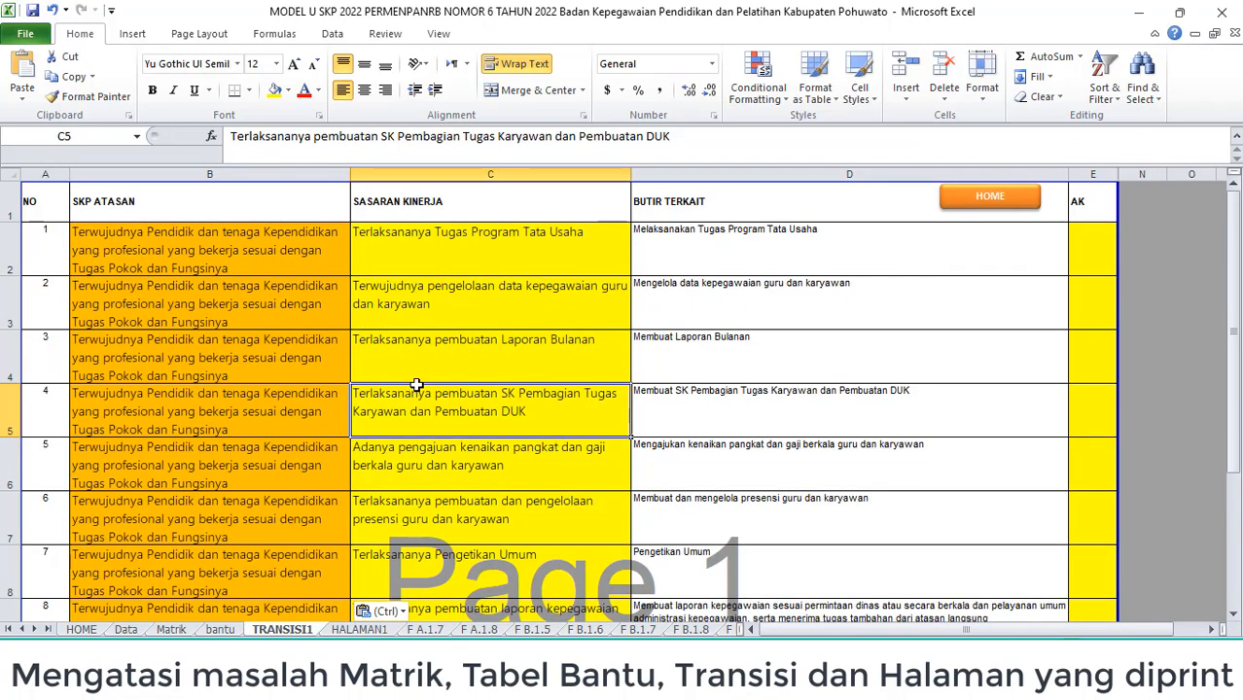
Step: Check the superior's outcome in B18 of F A.1.7, and examine the TRANSISI1 table down to its last rows
left_click(418, 633)
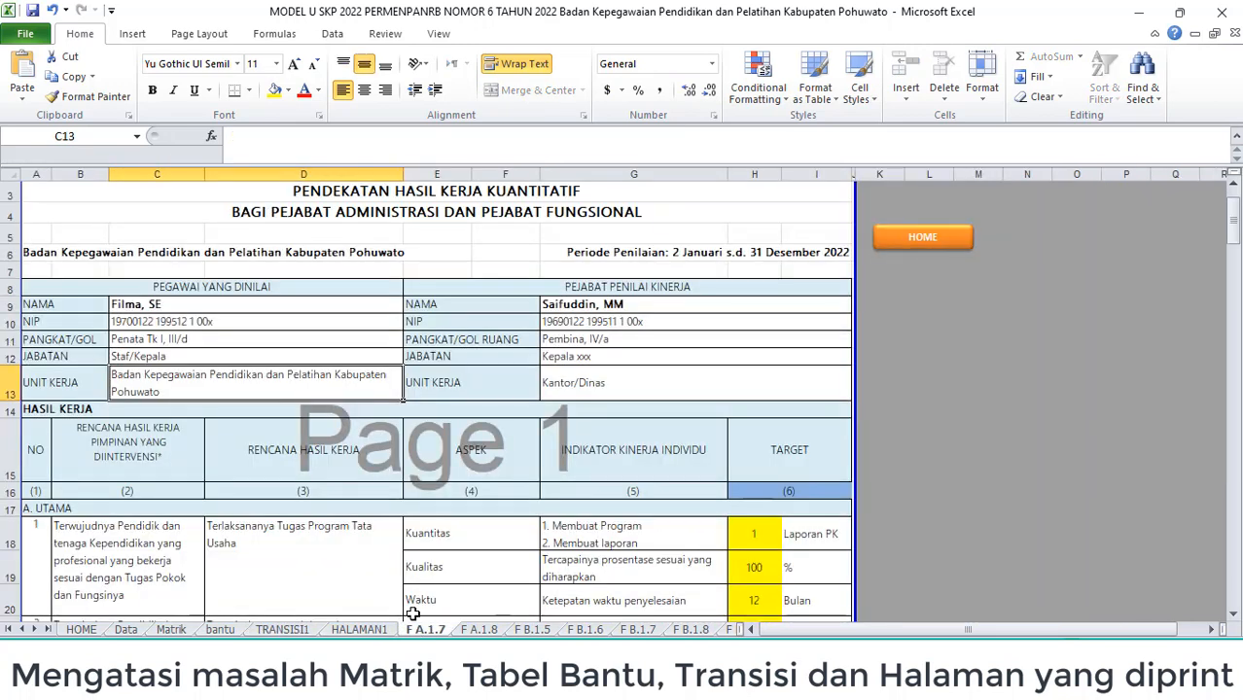
left_click(105, 563)
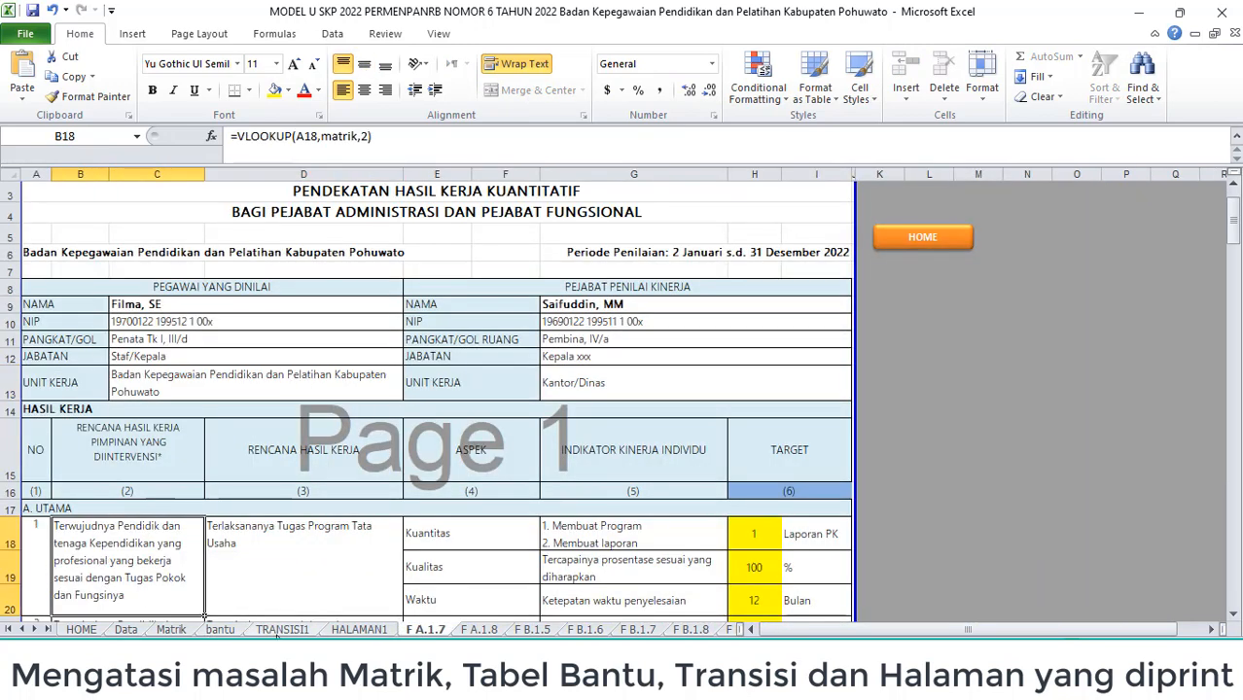
left_click(280, 630)
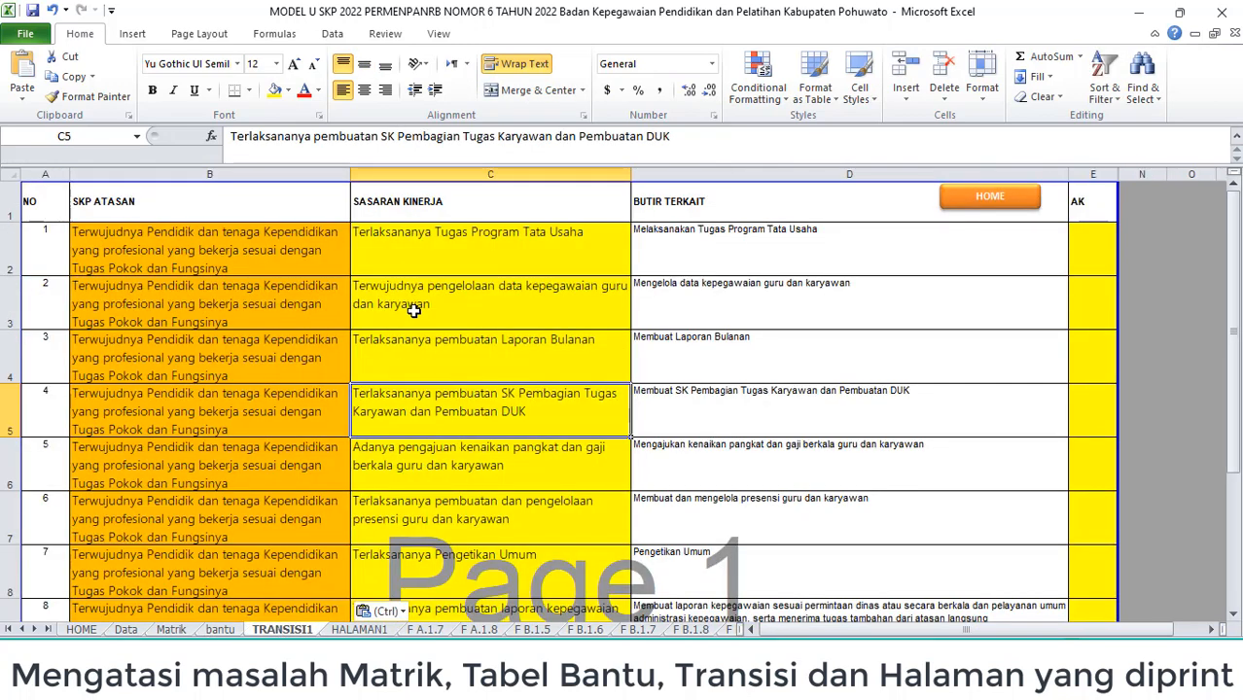
scroll(417, 361, "down", 5)
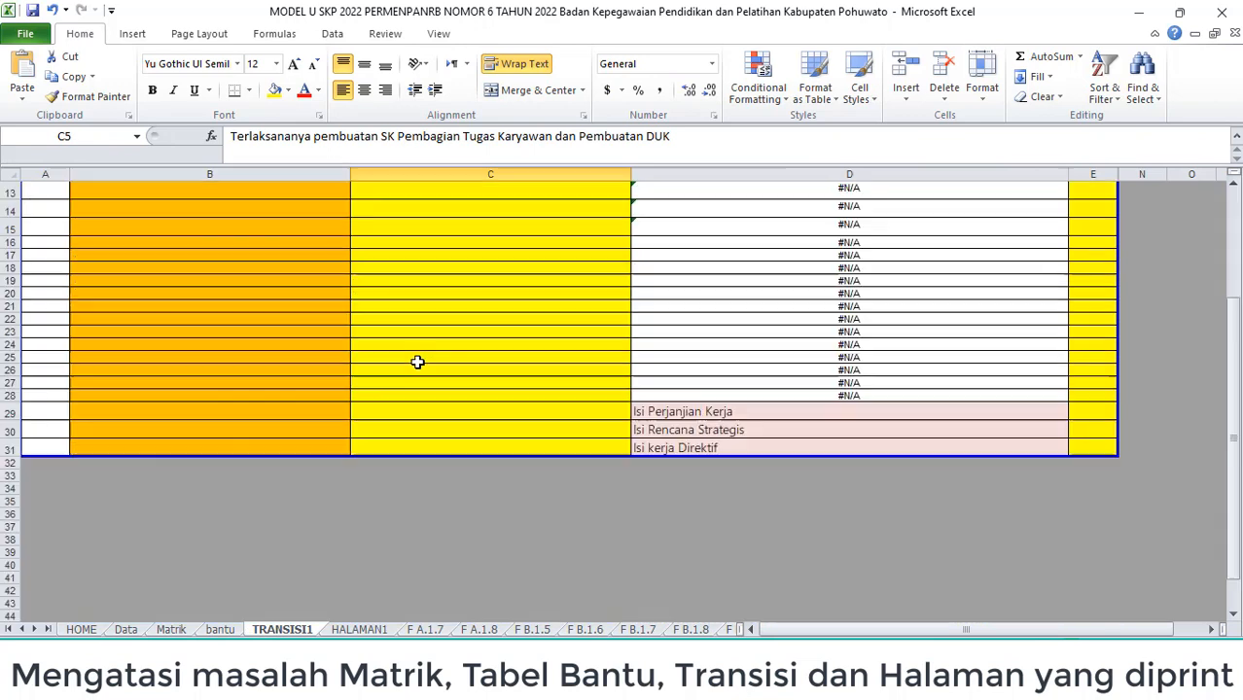
scroll(416, 361, "up", 5)
scroll(416, 361, "down", 4)
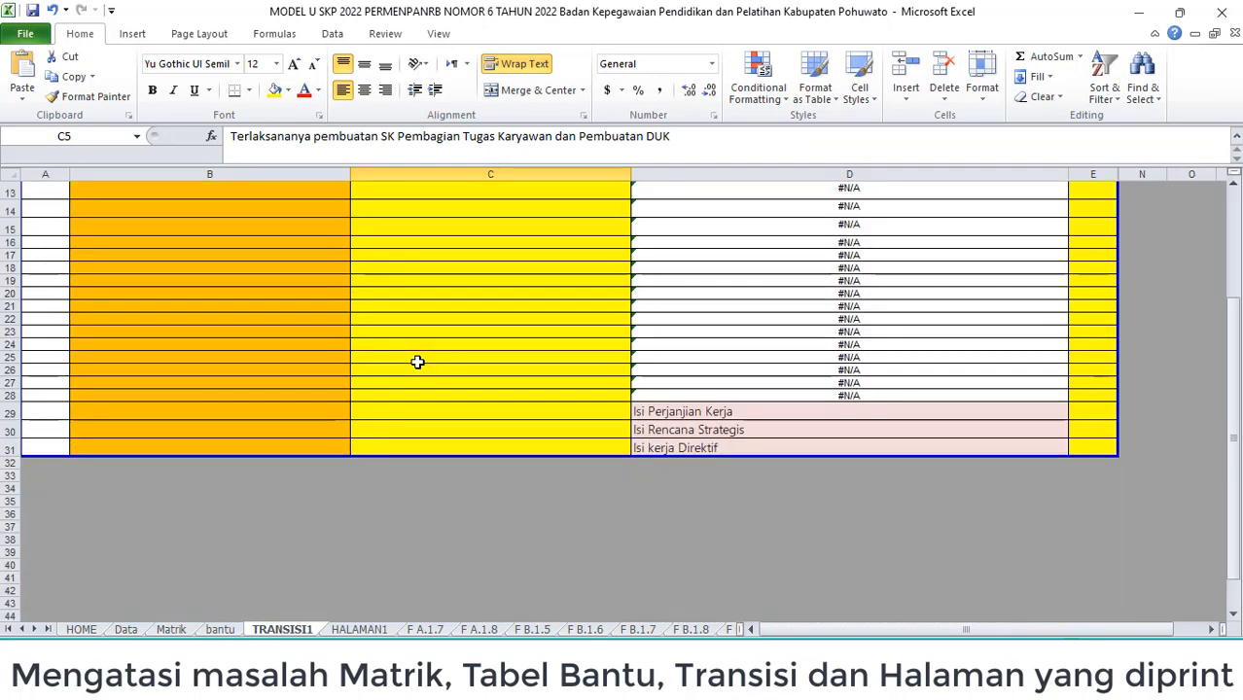
Step: Hide the unused #N/A rows 42 to 107 on the F A.1.7 sheet
left_click(412, 632)
scroll(607, 404, "down", 10)
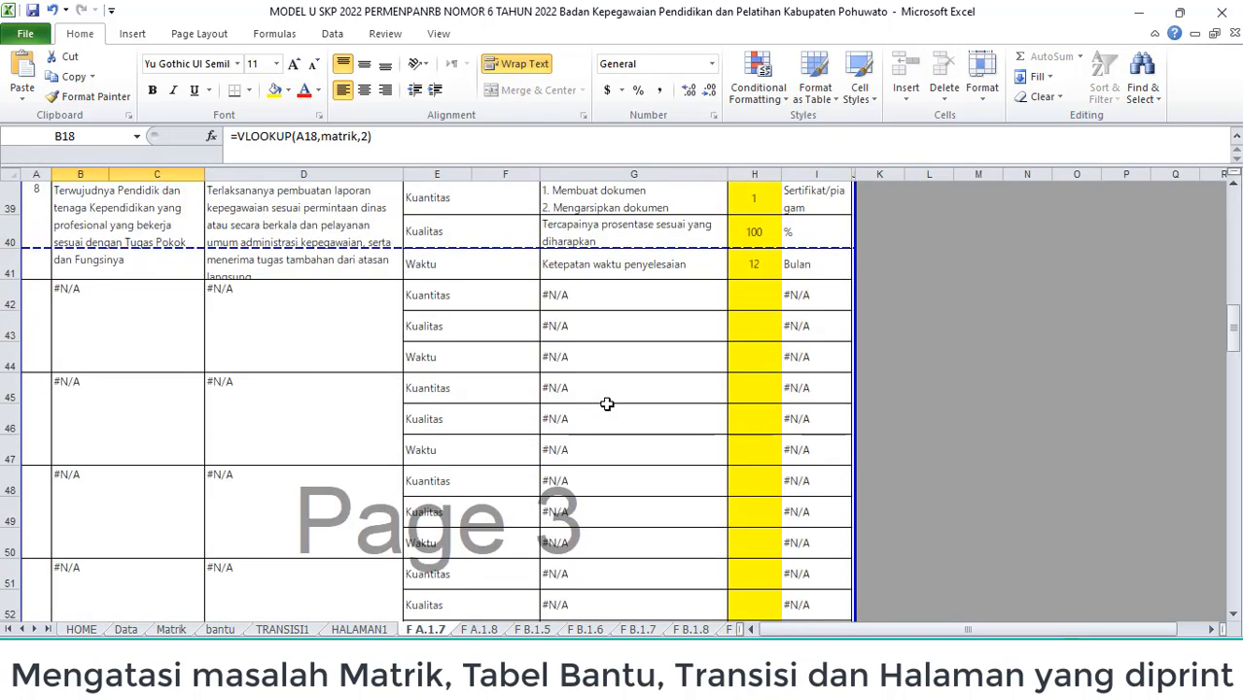
left_click(749, 306)
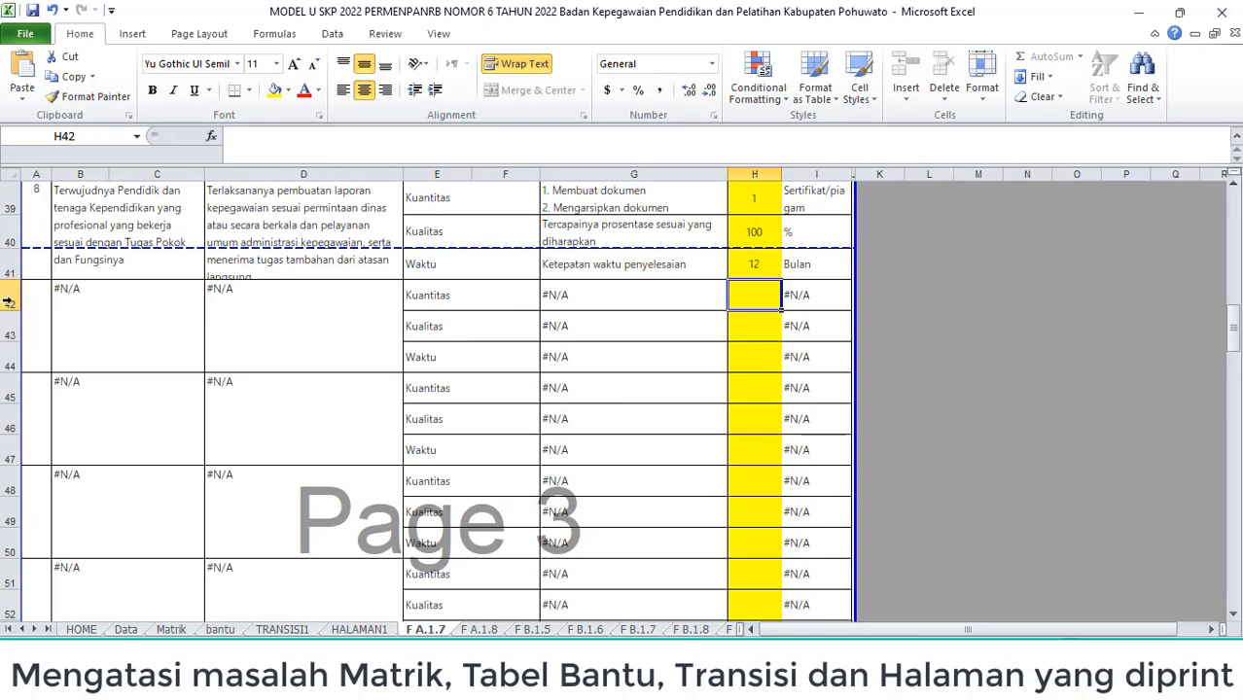
left_click_drag(7, 302, 9, 246)
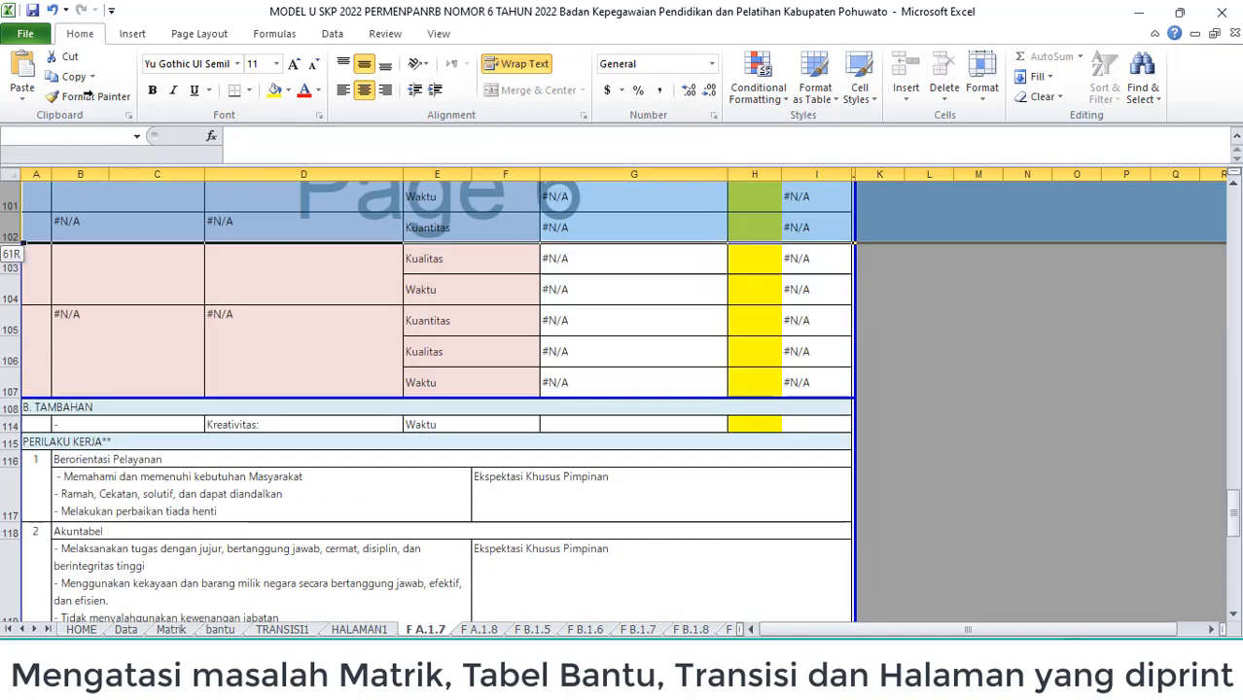
left_click_drag(89, 95, 142, 595)
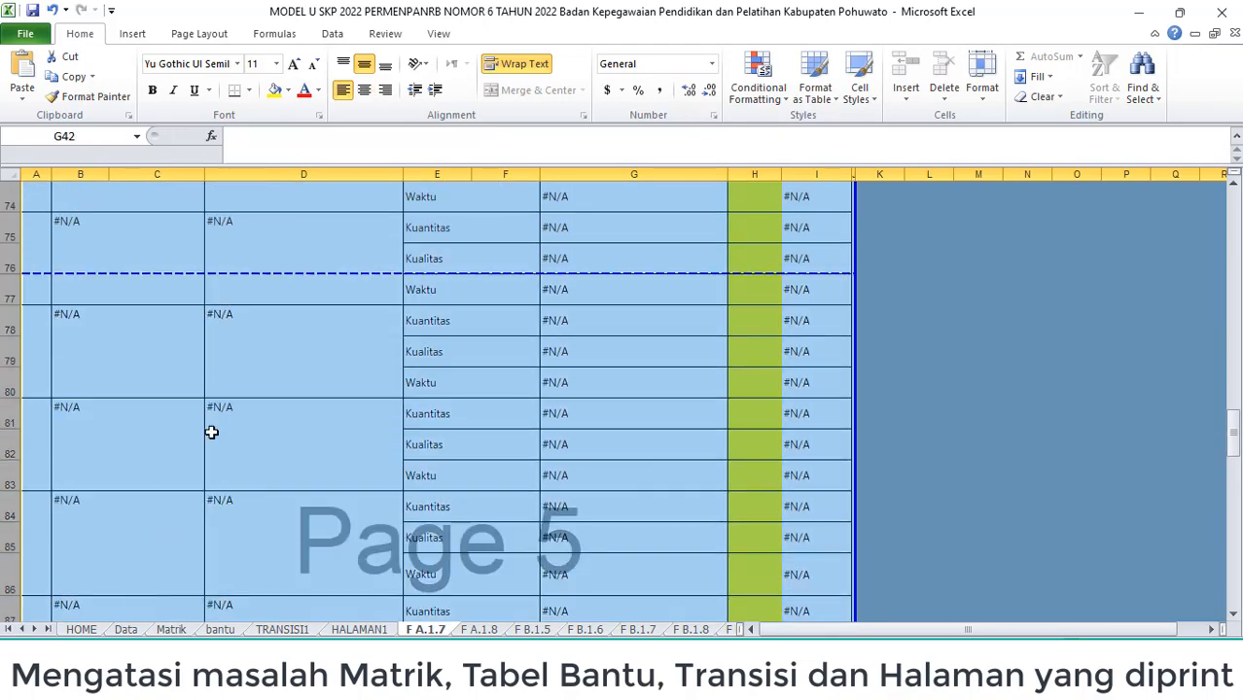
scroll(211, 432, "down", 8)
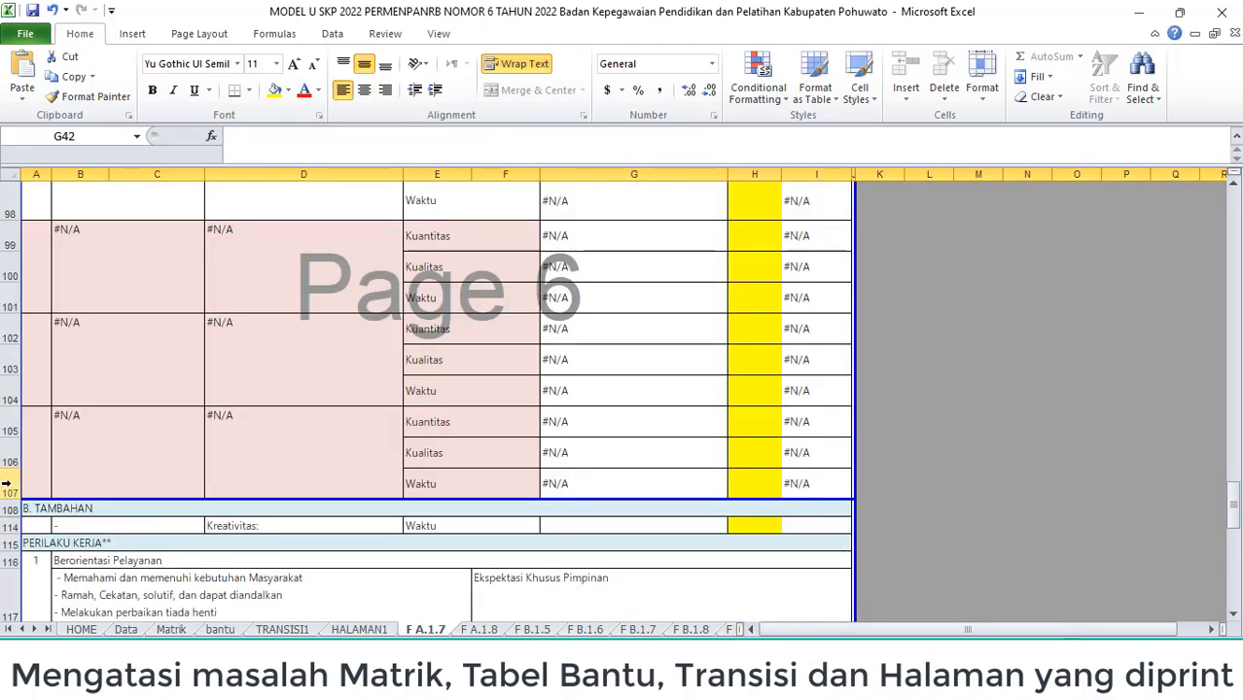
left_click(5, 484, "shift")
right_click(115, 371)
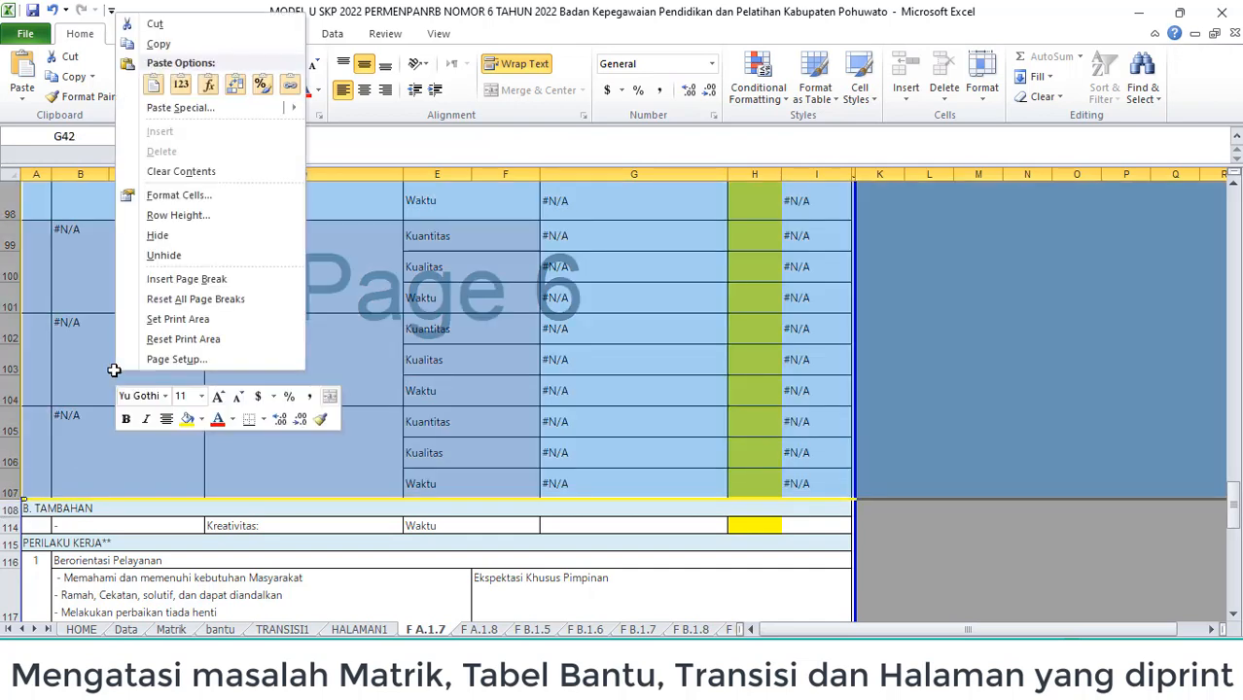
left_click(158, 235)
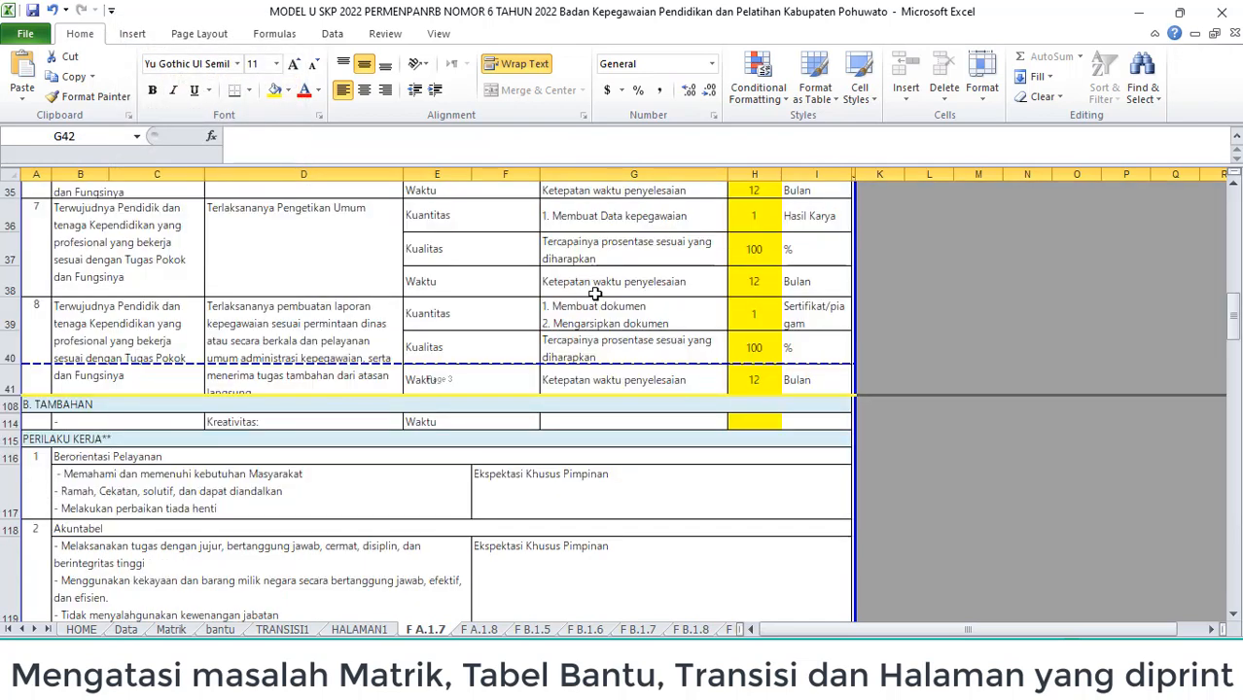
Step: Examine the TRANSISI1 table from its first tasks down to the unused rows at its end
left_click(284, 630)
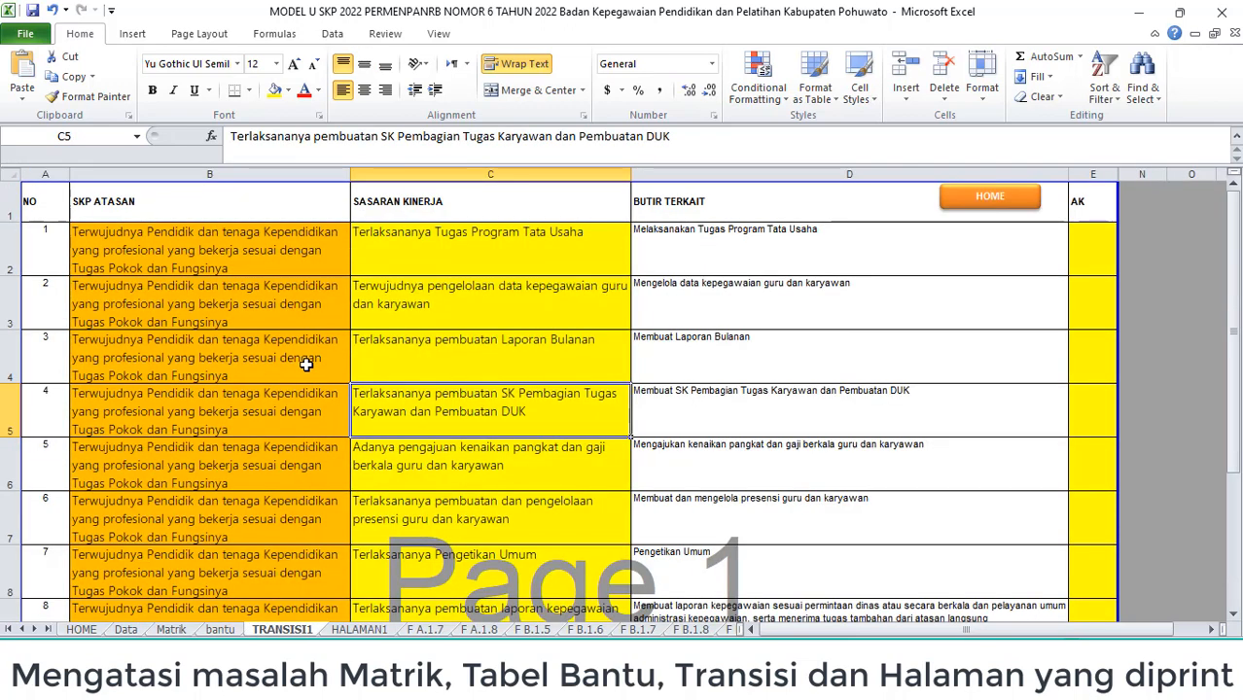
scroll(306, 365, "down", 5)
scroll(307, 365, "up", 5)
scroll(136, 543, "down", 4)
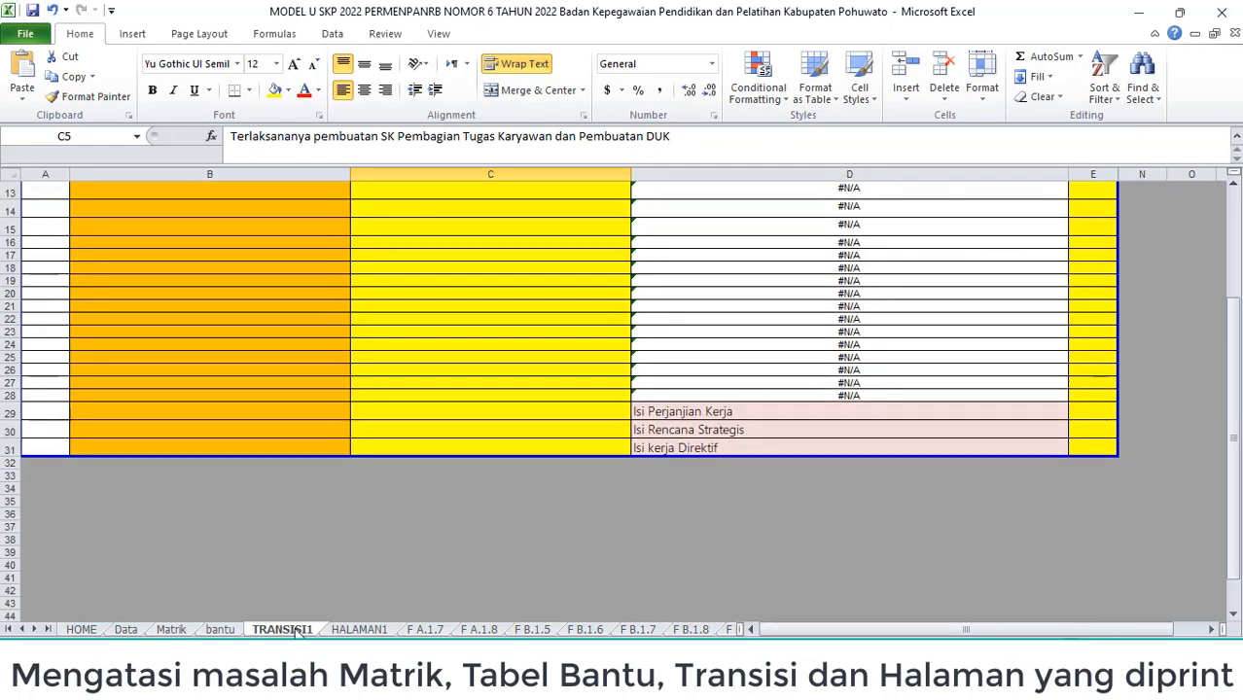
Step: Clear the quantity, quality and time targets of tasks 8 and 7 in H39:H41 and H36:H38 on F A.1.7
left_click(436, 631)
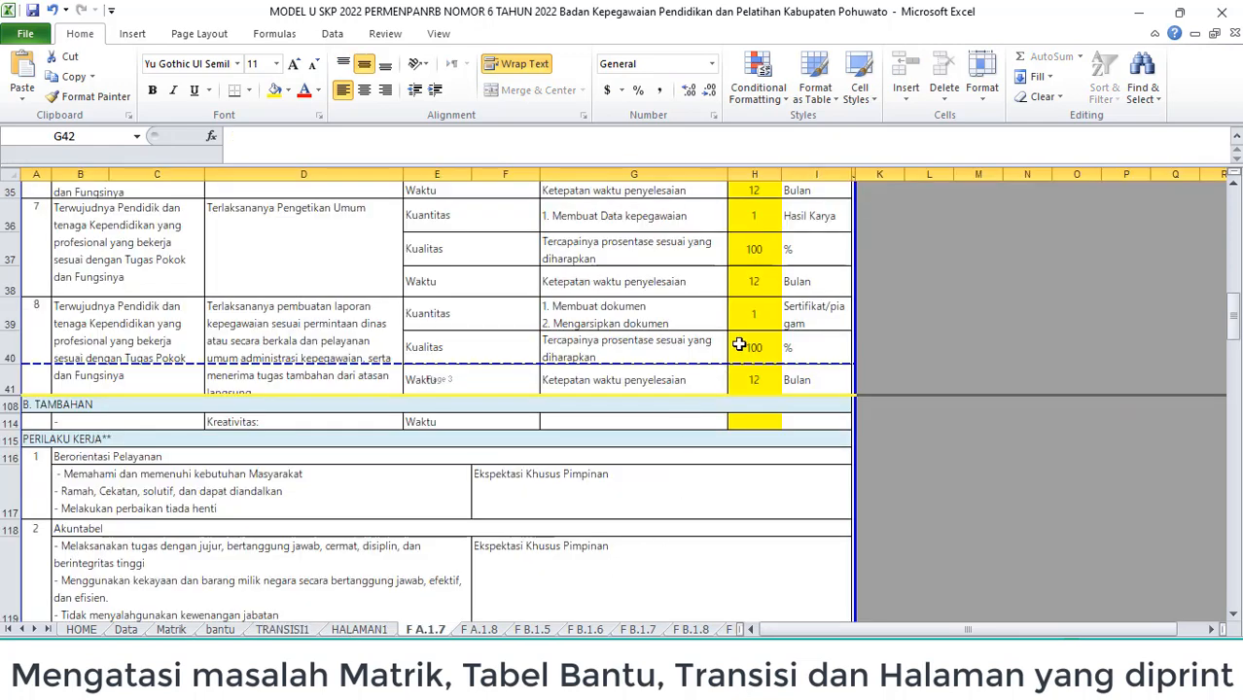
left_click(36, 312)
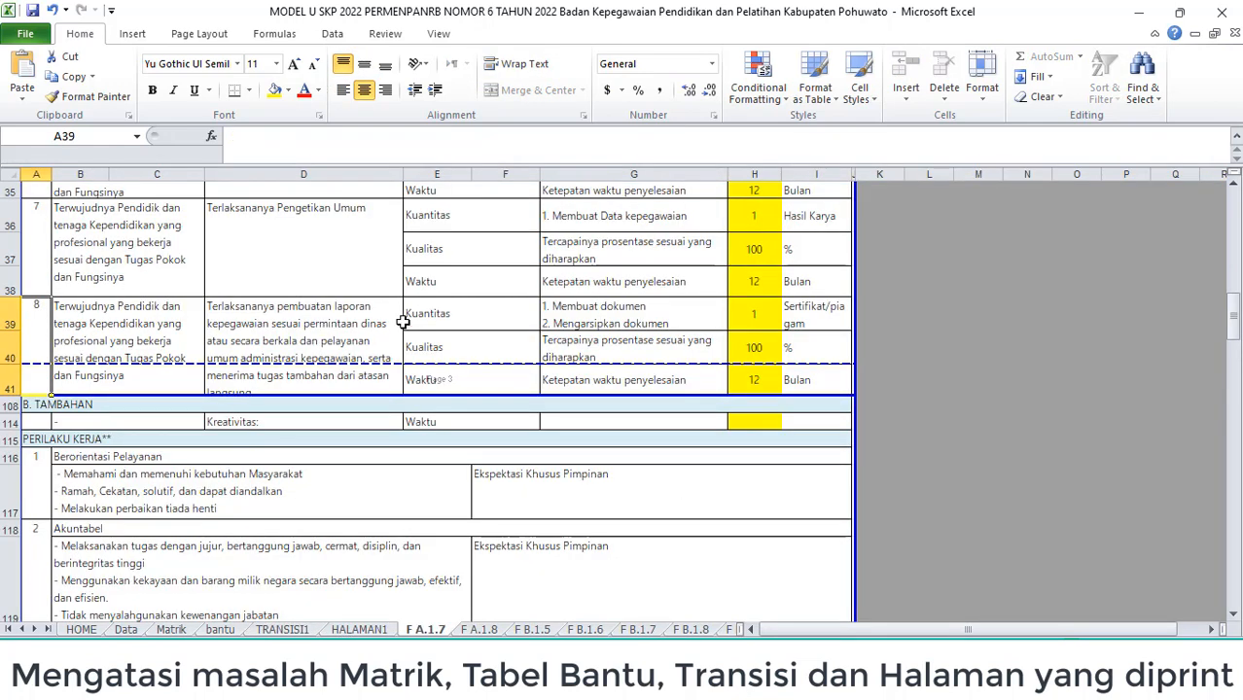
left_click_drag(743, 321, 757, 368)
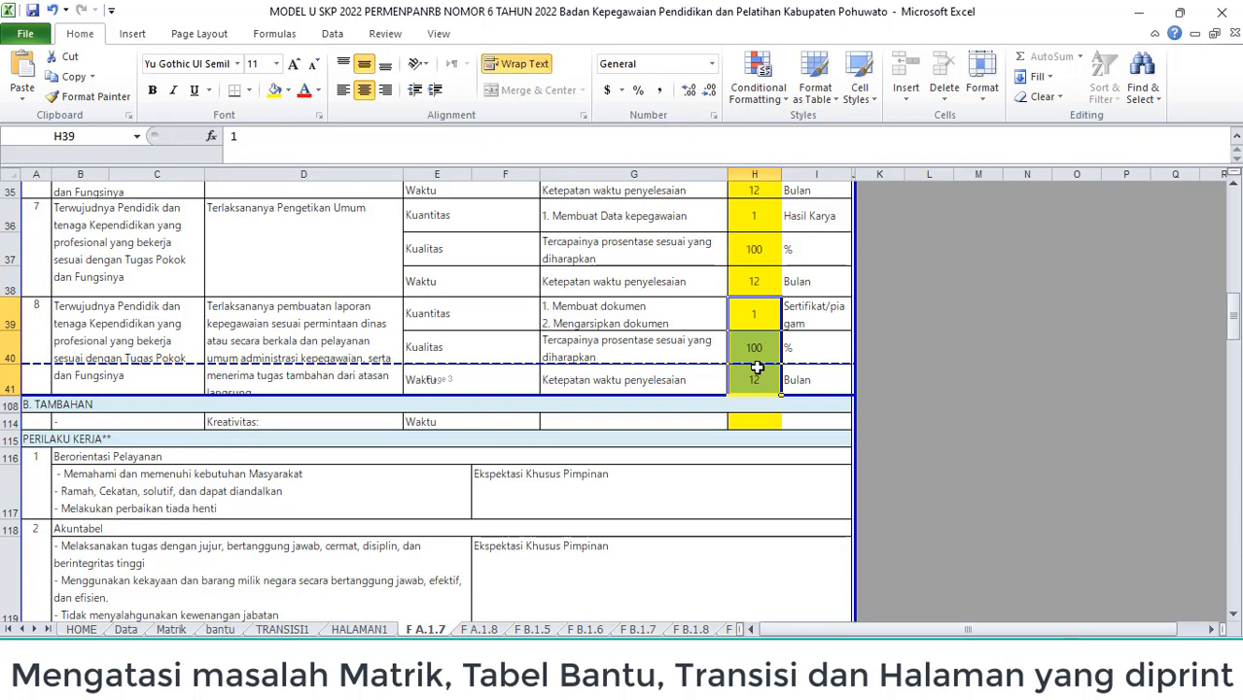
key("Delete")
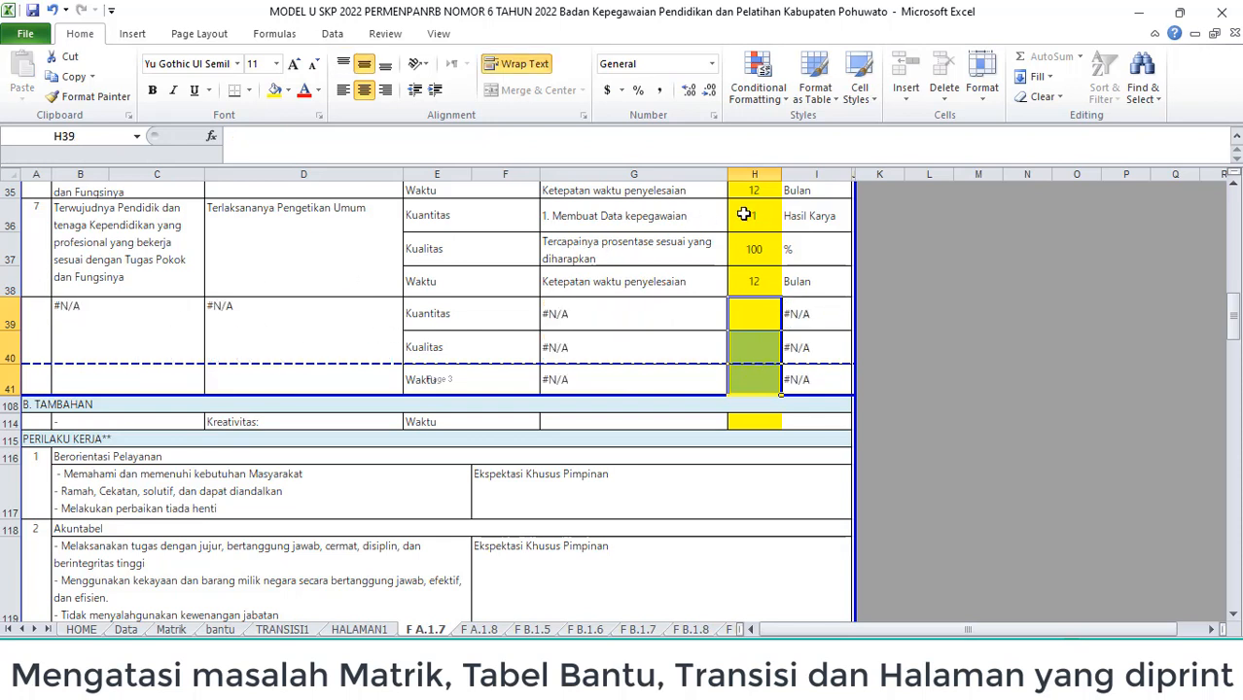
left_click_drag(745, 214, 758, 271)
key("Delete")
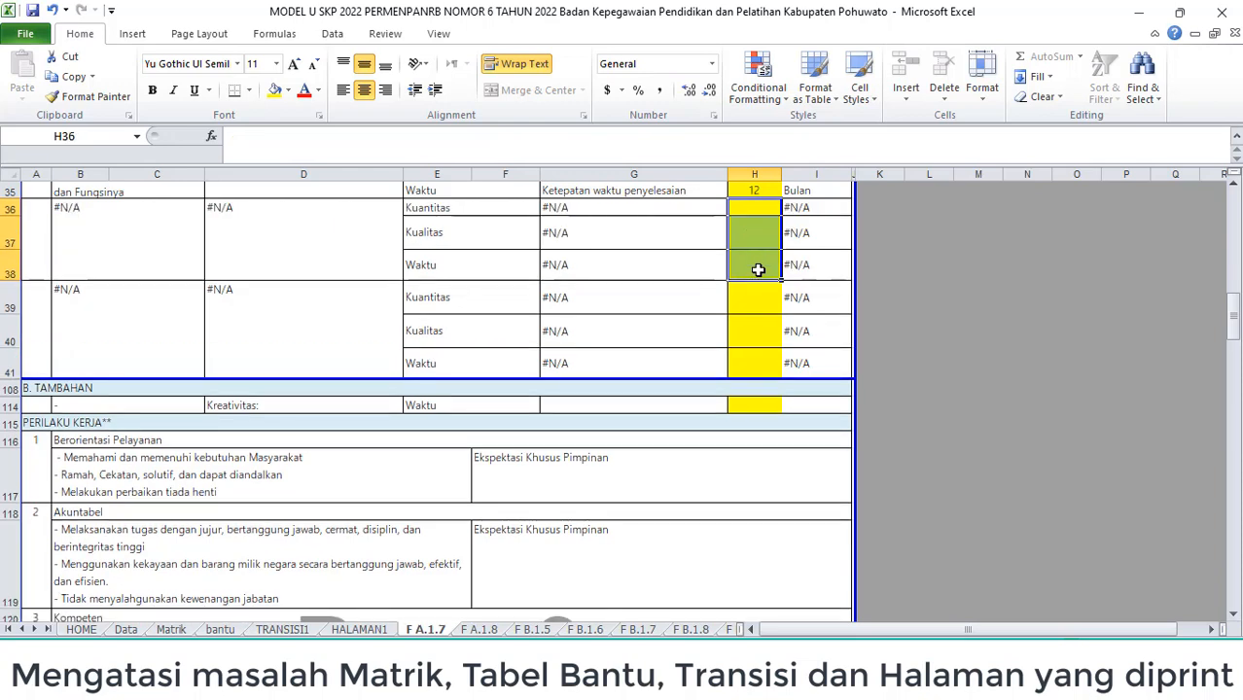
Step: Compare the numbering of the cleared task rows on F A.1.7 with the task numbers on TRANSISI1
scroll(168, 209, "up", 4)
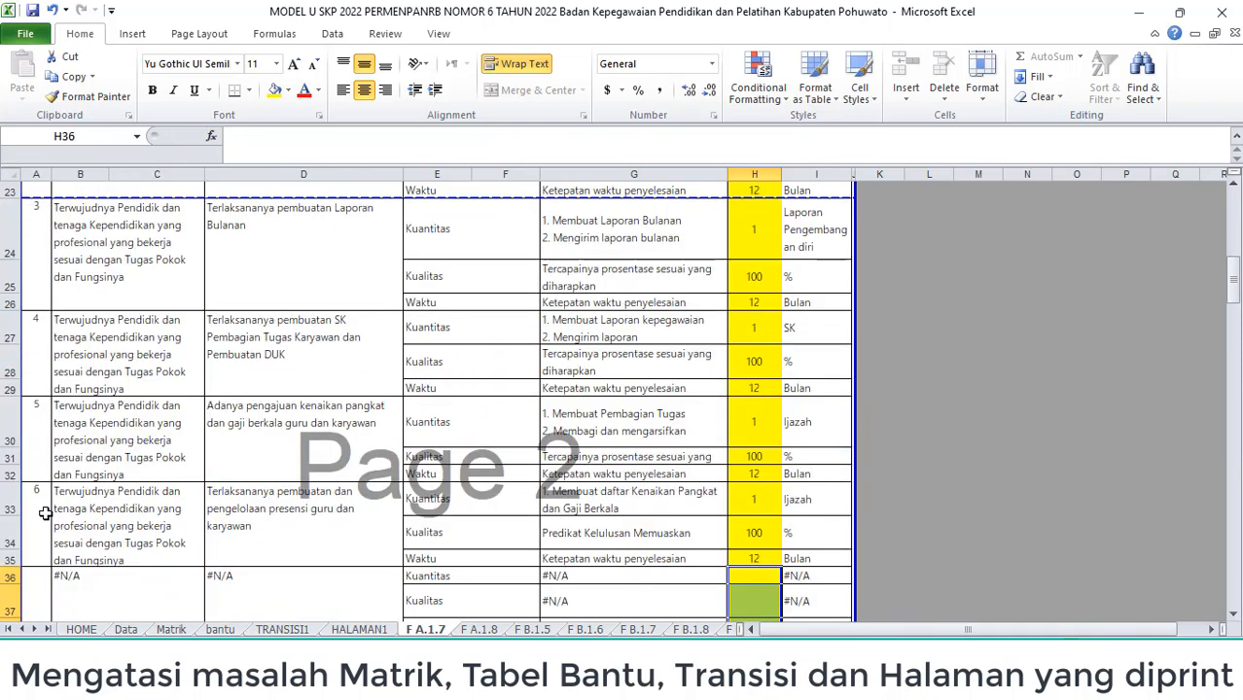
left_click(45, 552)
left_click(34, 576)
scroll(122, 460, "down", 4)
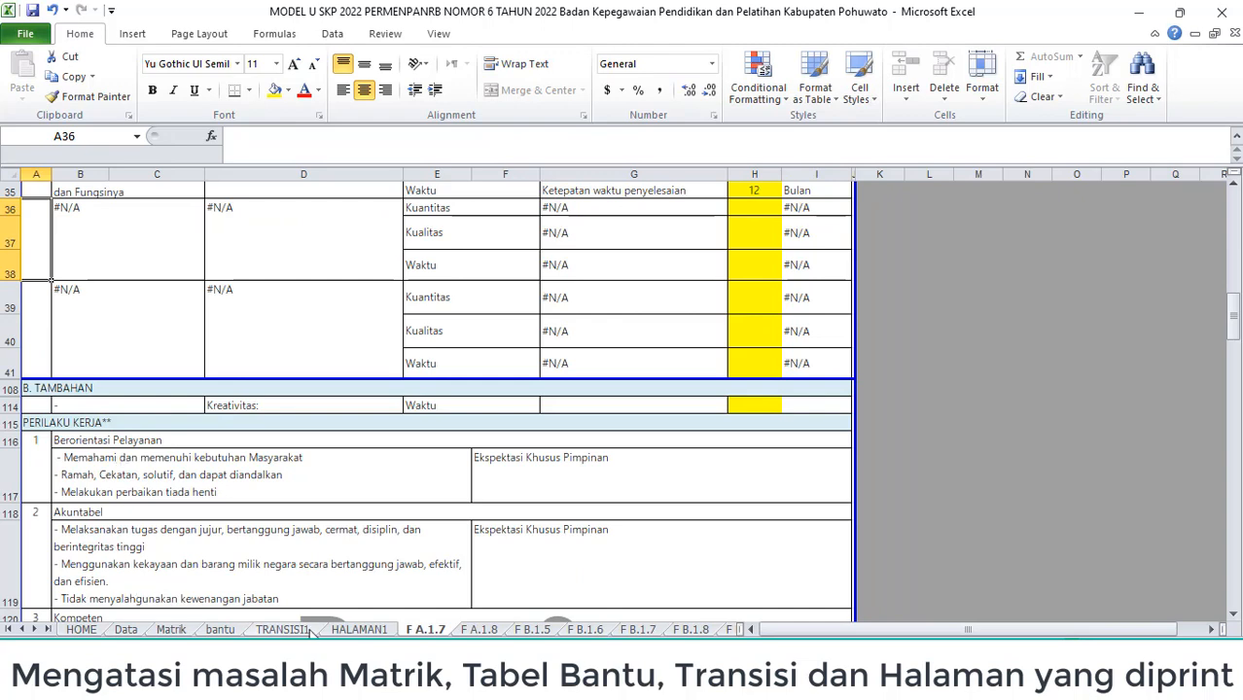
left_click(310, 630)
scroll(166, 316, "up", 5)
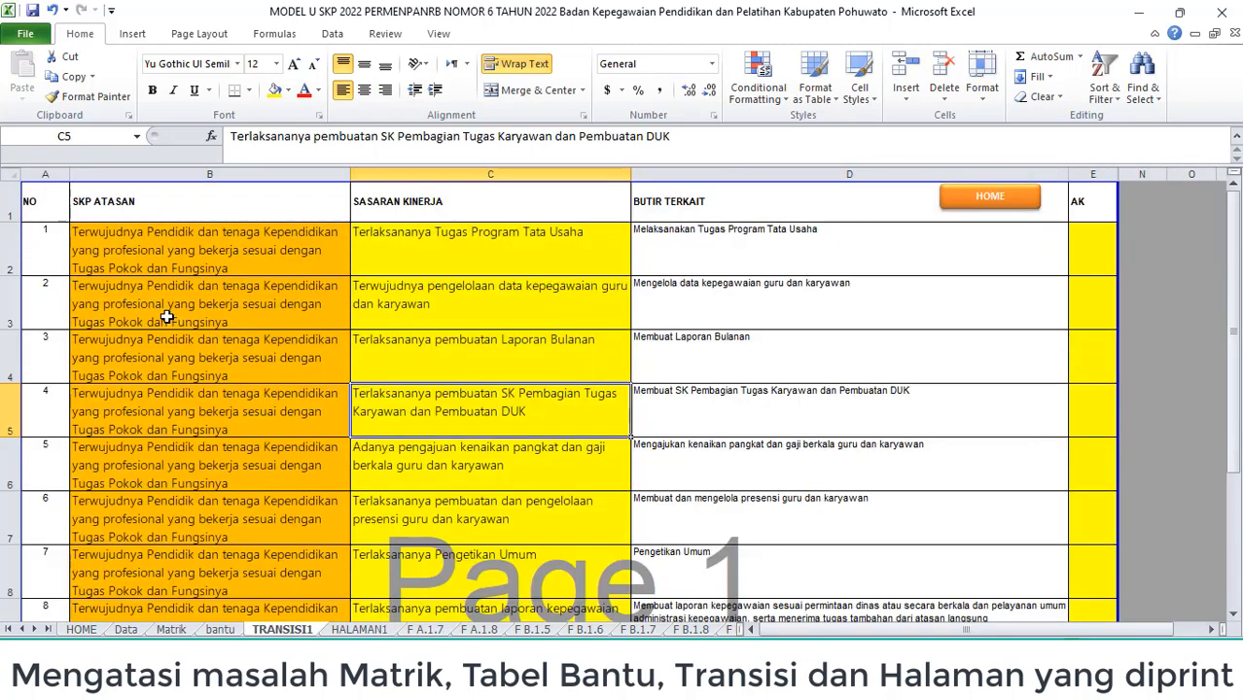
left_click(59, 560)
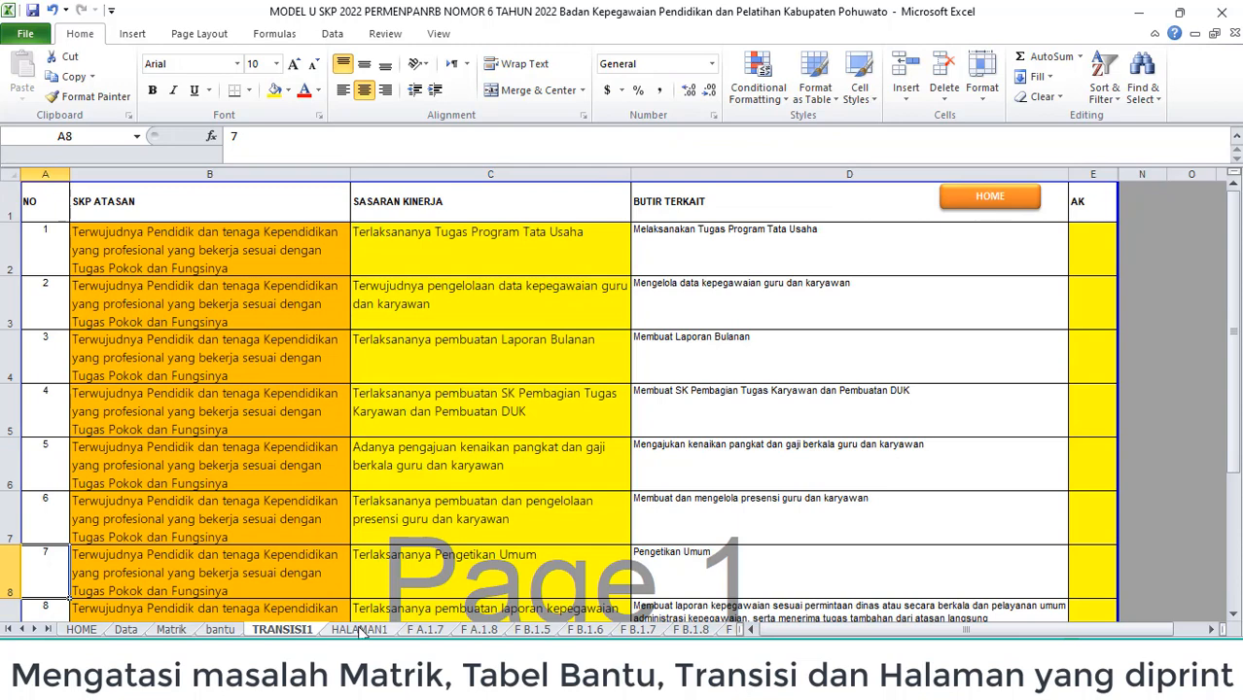
left_click(432, 630)
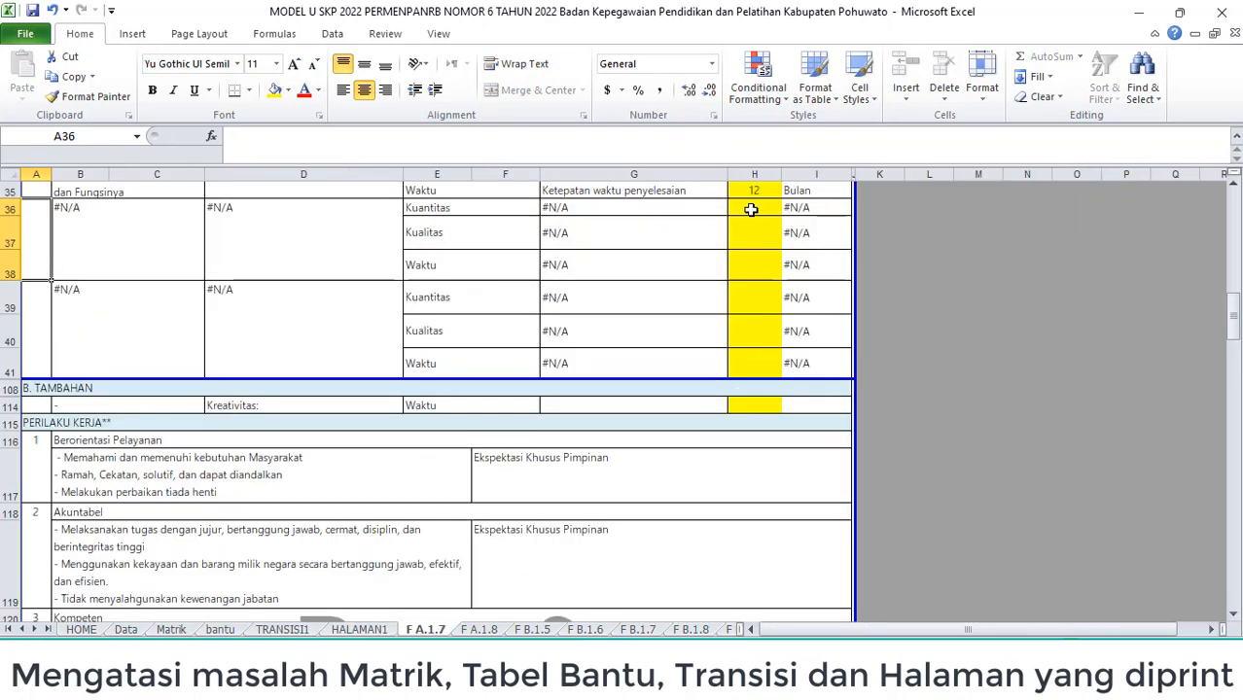
Step: Enter task 7's targets in H36:H38 of F A.1.7: quantity 1, quality 100 and time 12
left_click(751, 209)
type("1")
key("Return")
type("1")
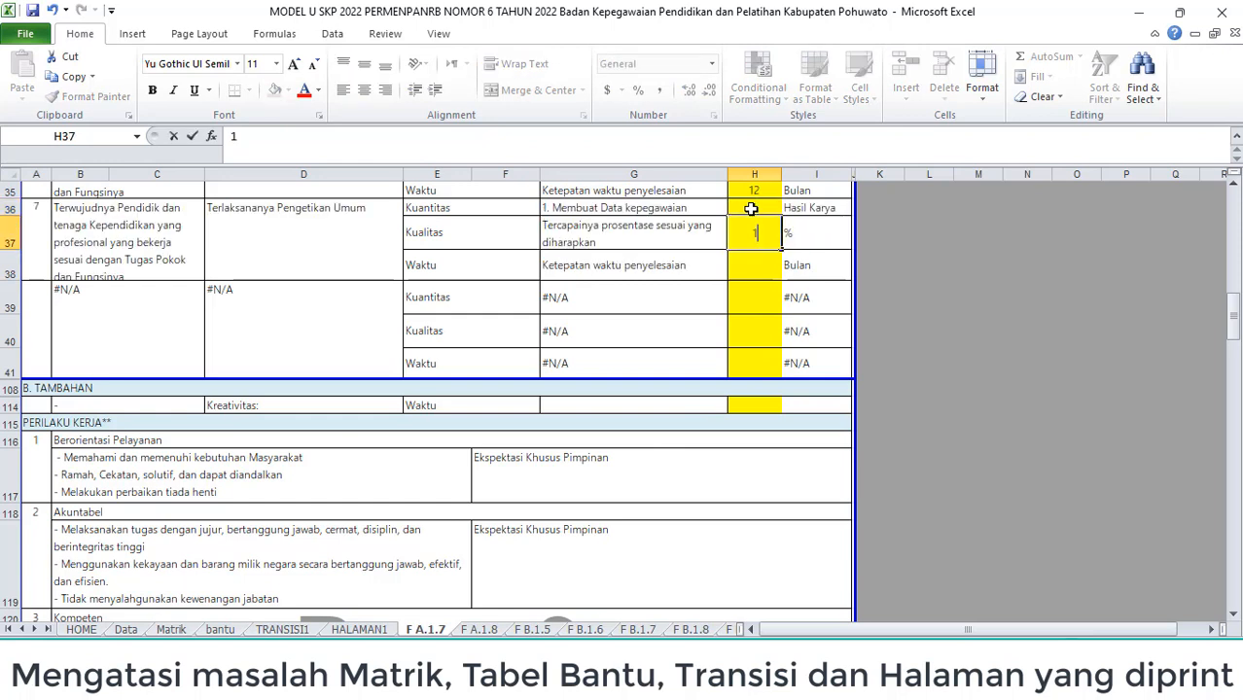
type("00")
type("2")
key("Return")
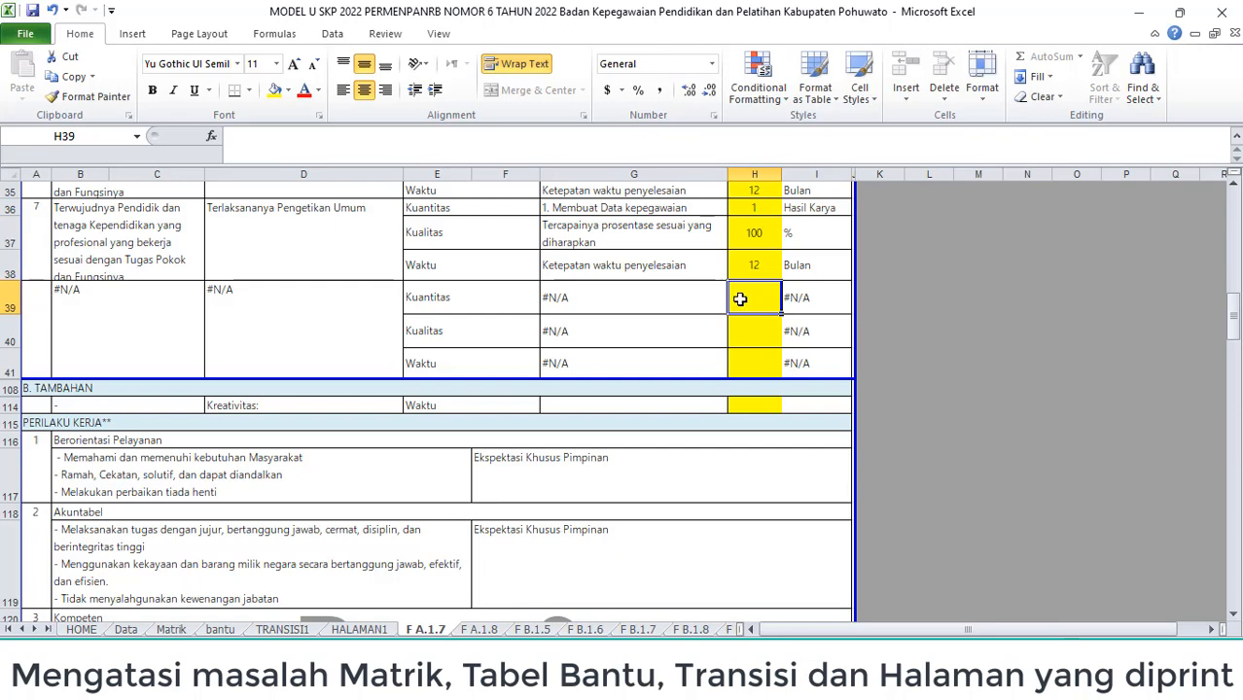
Step: Enter task 8's targets in H39:H41: quantity 1, quality 100 and time 12
type("1")
key("Return")
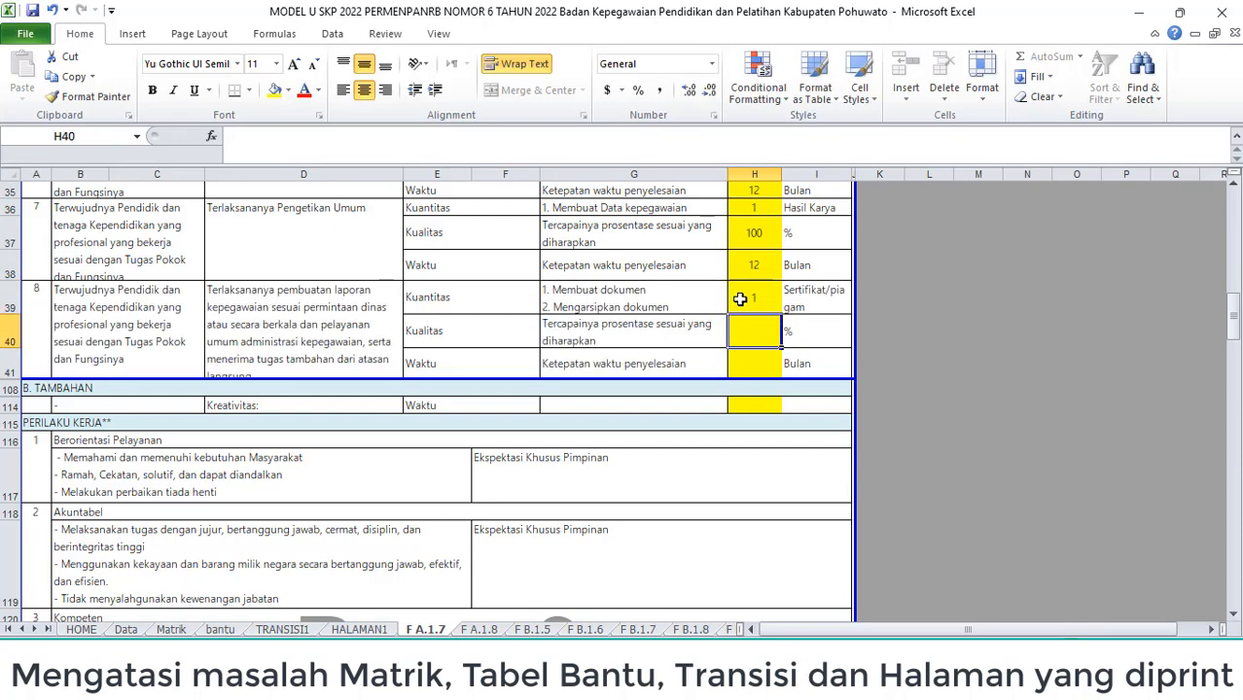
type("100")
key("Return")
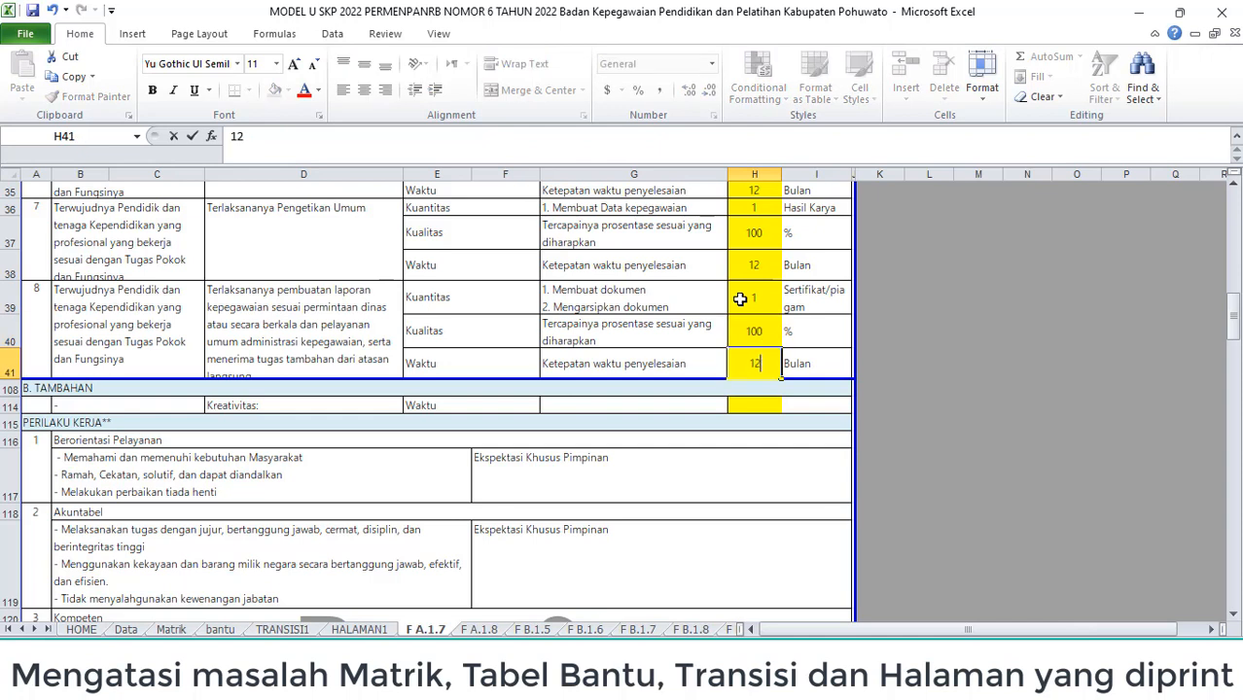
key("Return")
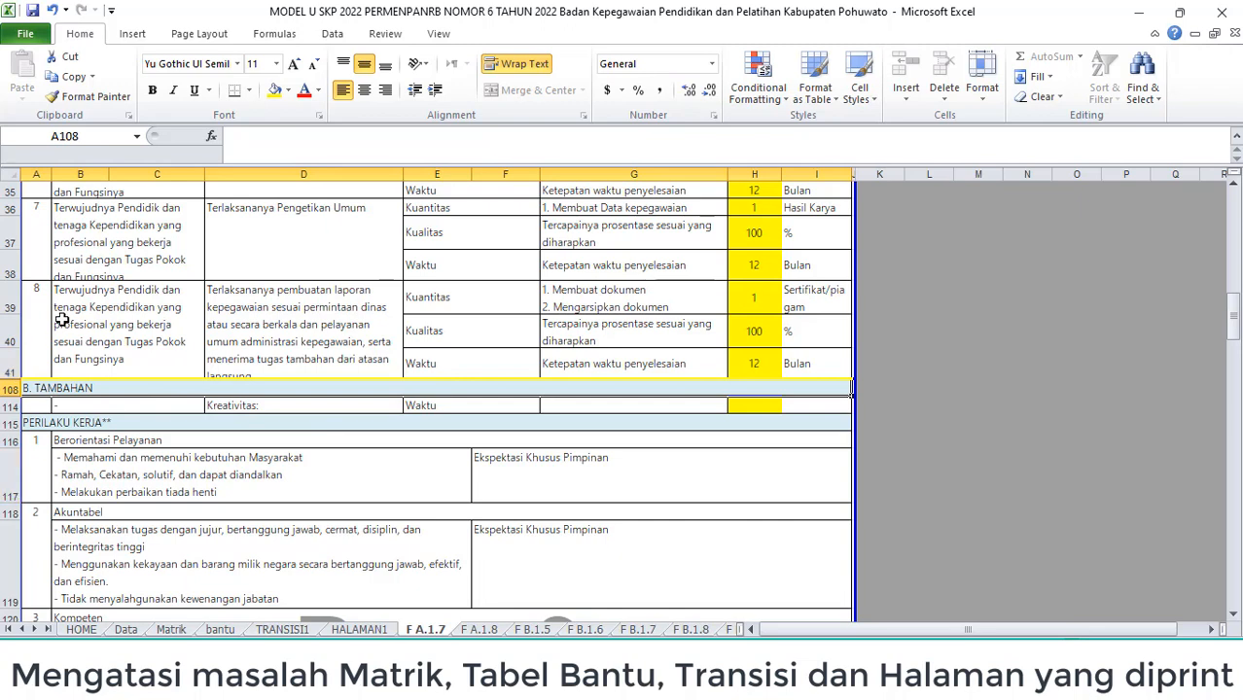
Step: Unhide the rows between 41 and 108 on F A.1.7, and undo the unhiding
left_click(9, 367)
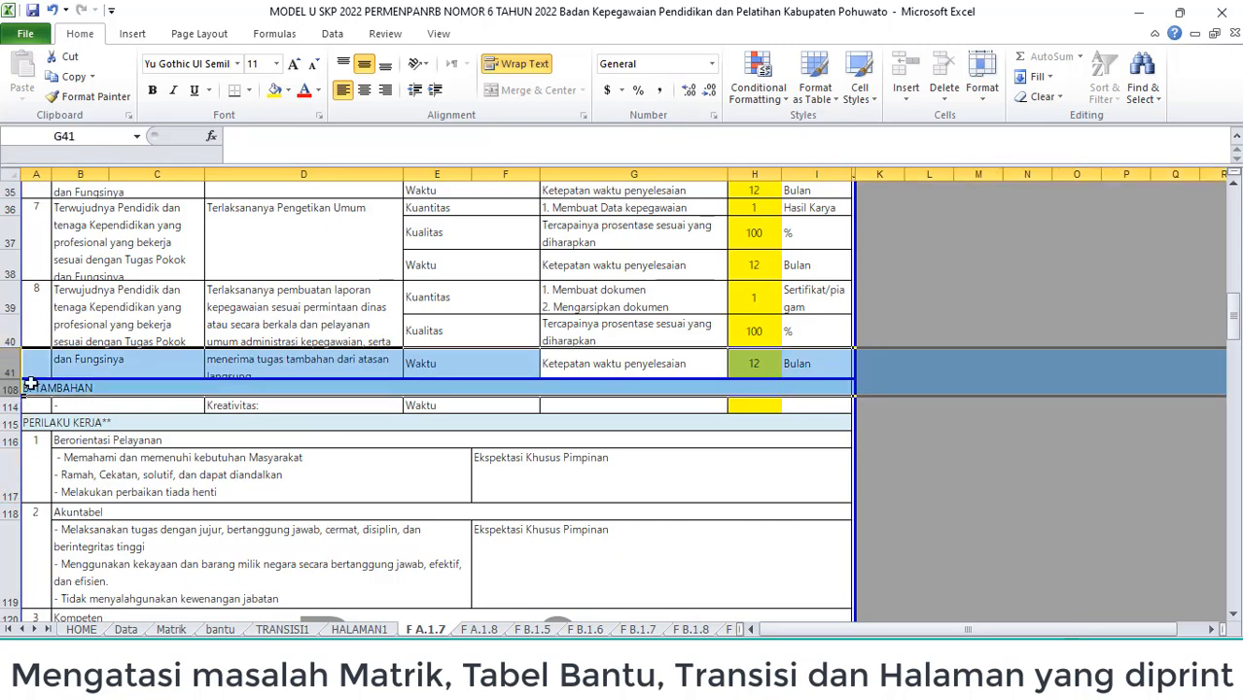
right_click(31, 378)
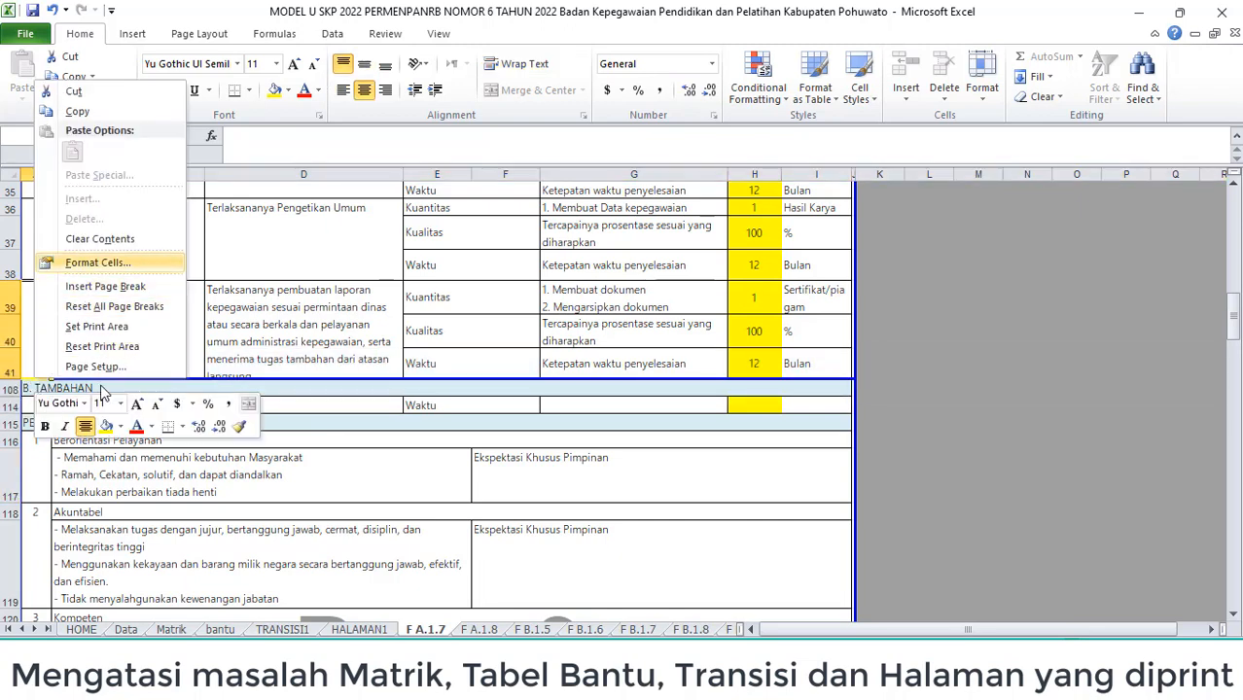
left_click(334, 338)
left_click(8, 377)
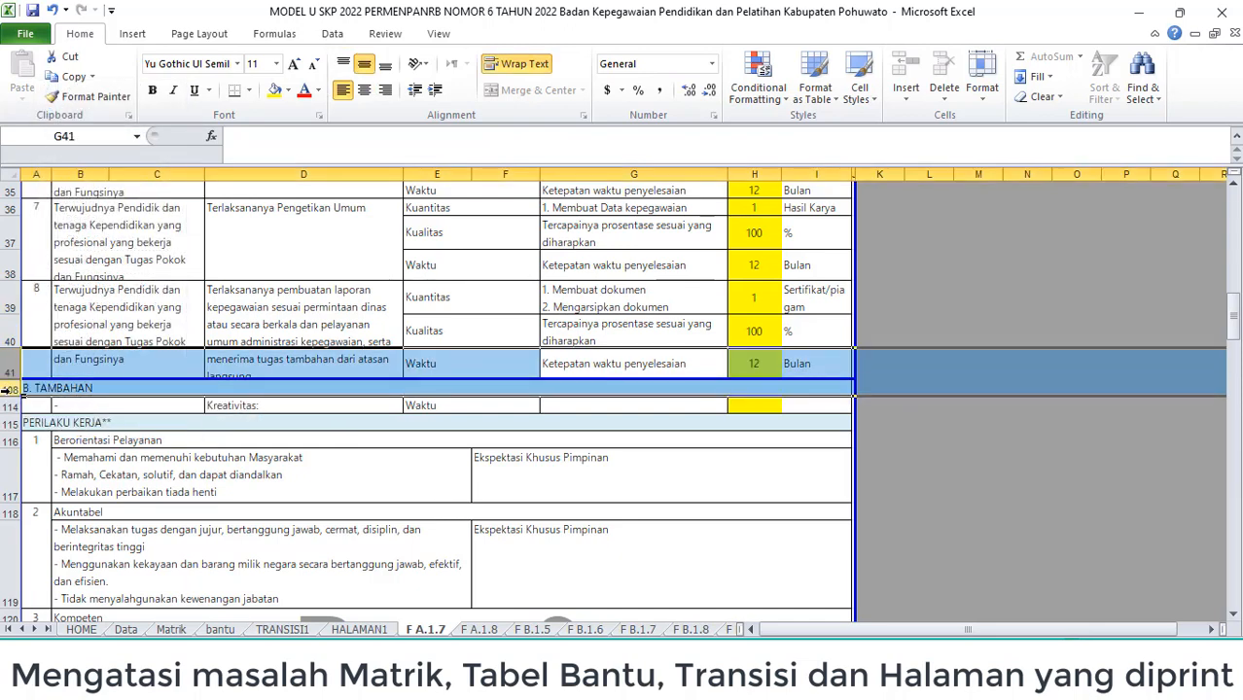
right_click(7, 389)
left_click(58, 274)
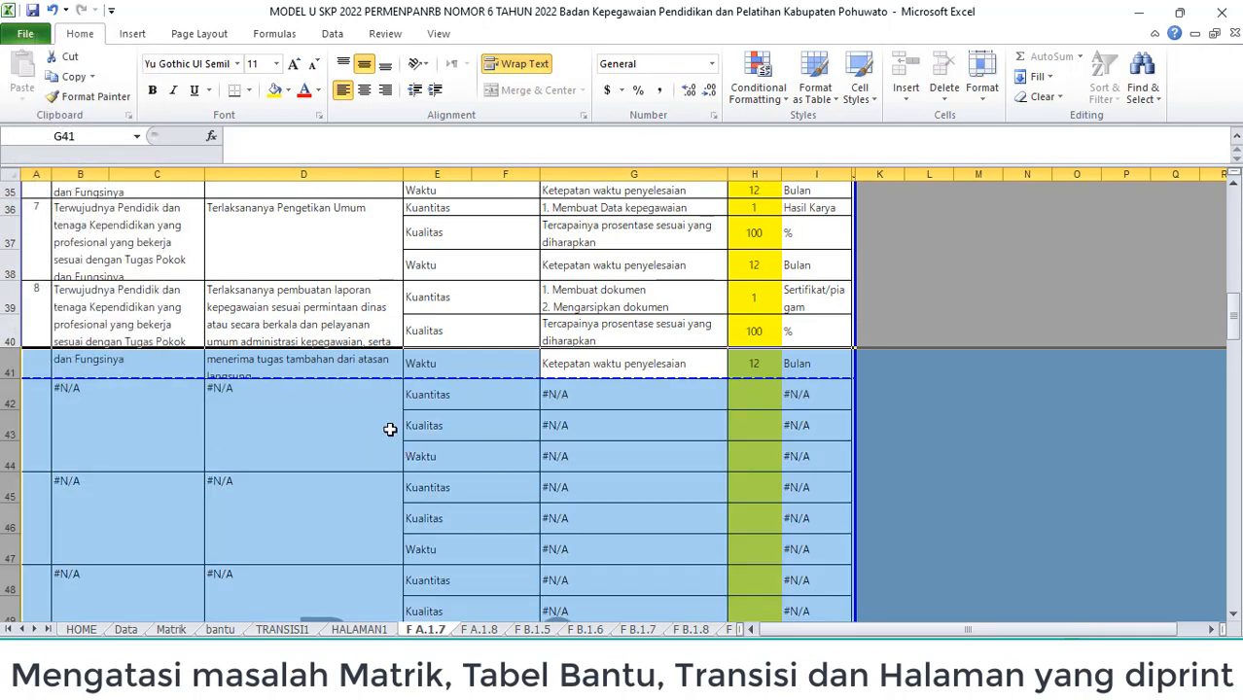
key("ctrl+z")
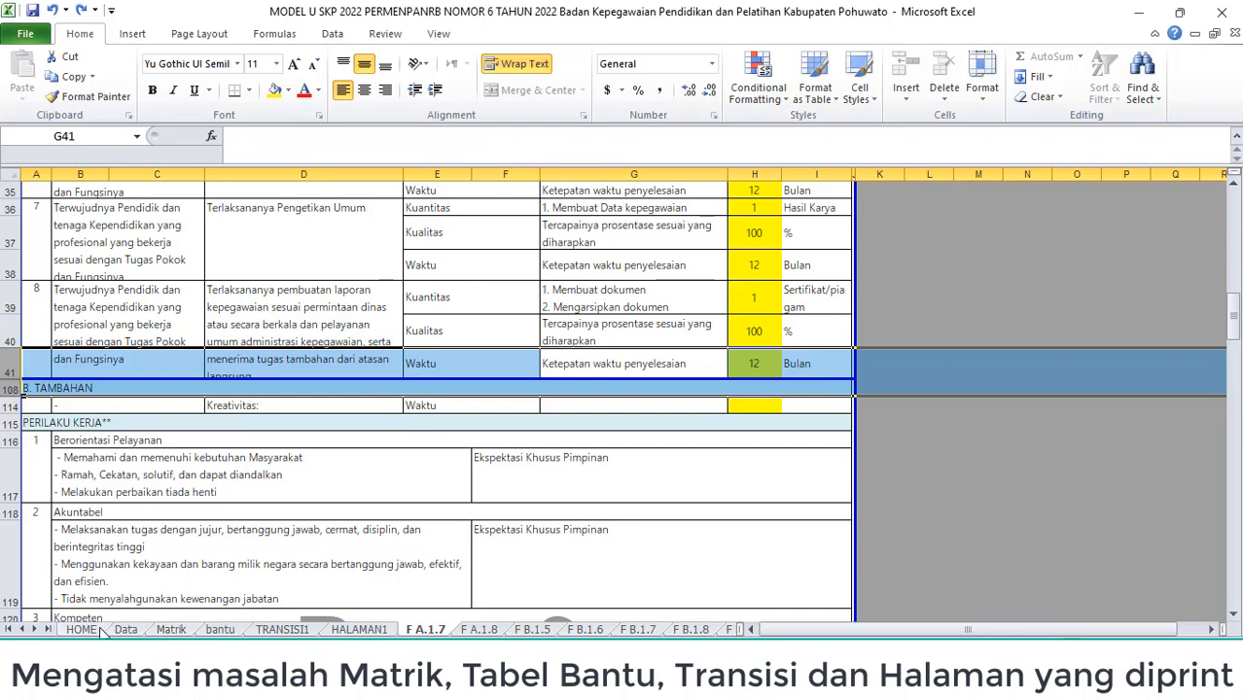
Step: Colour the HALAMAN1 sheet tab yellow, and check its cover page down to the agency name in A40
left_click(360, 630)
right_click(360, 631)
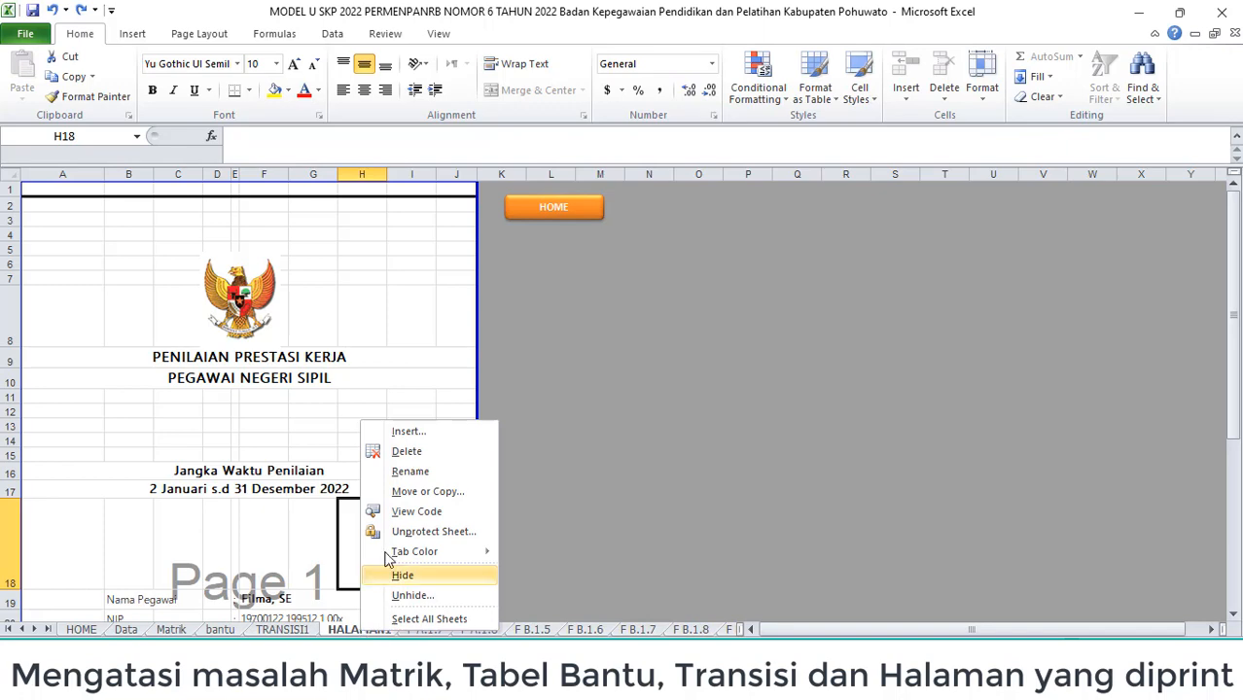
mouse_move(404, 553)
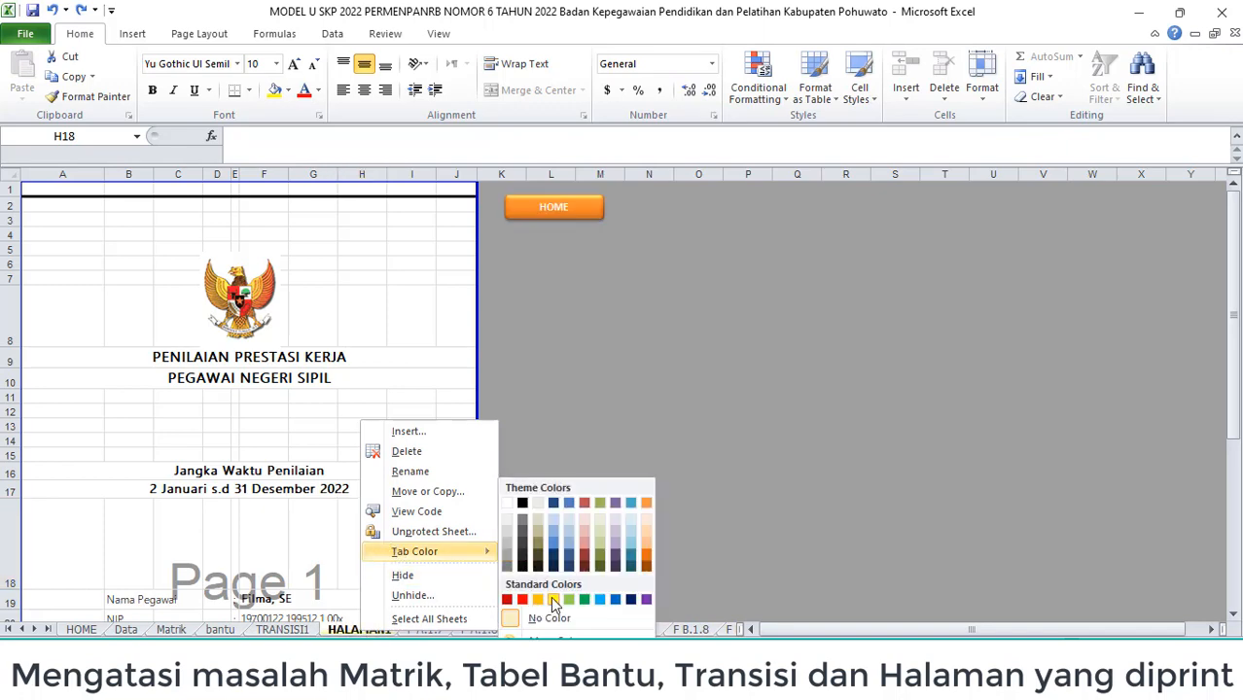
left_click(552, 602)
left_click(397, 547)
scroll(321, 371, "down", 4)
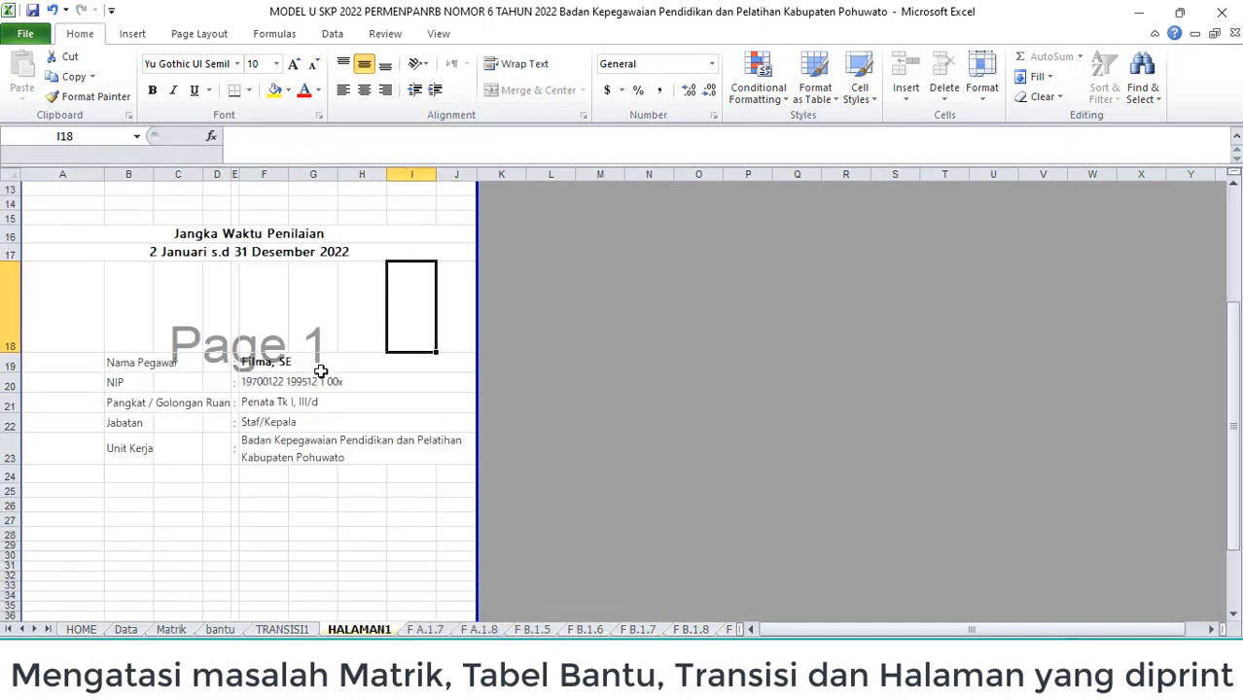
scroll(321, 372, "down", 4)
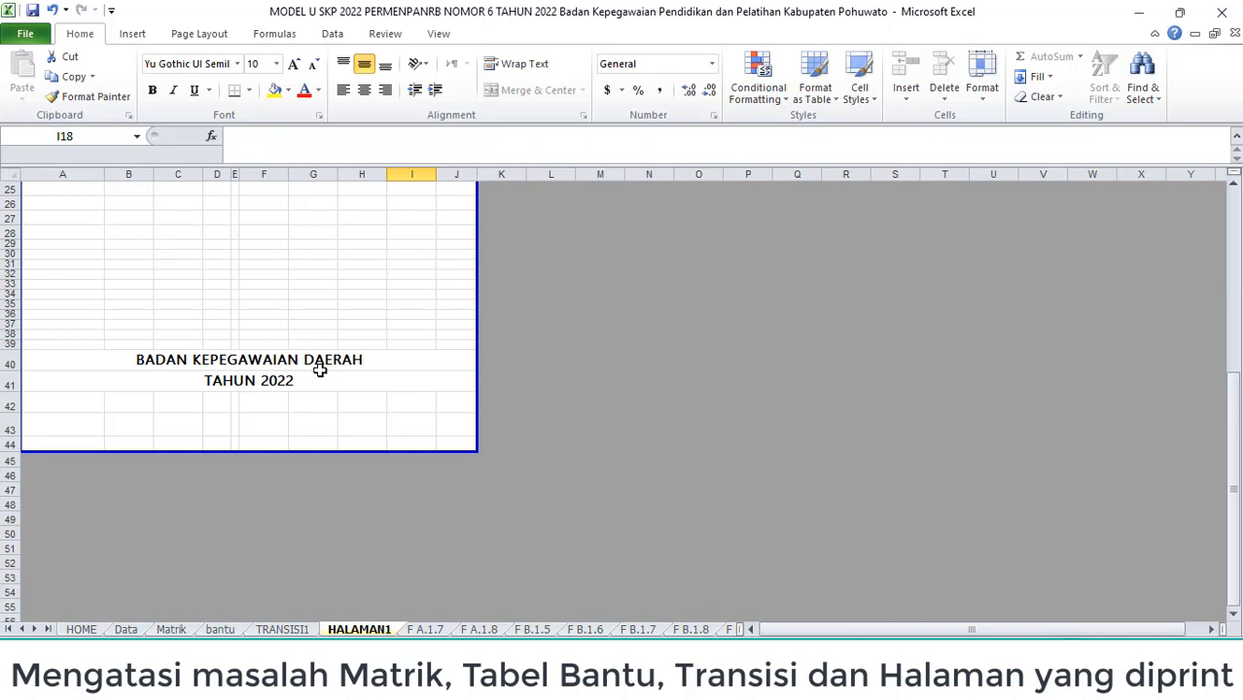
left_click(244, 365)
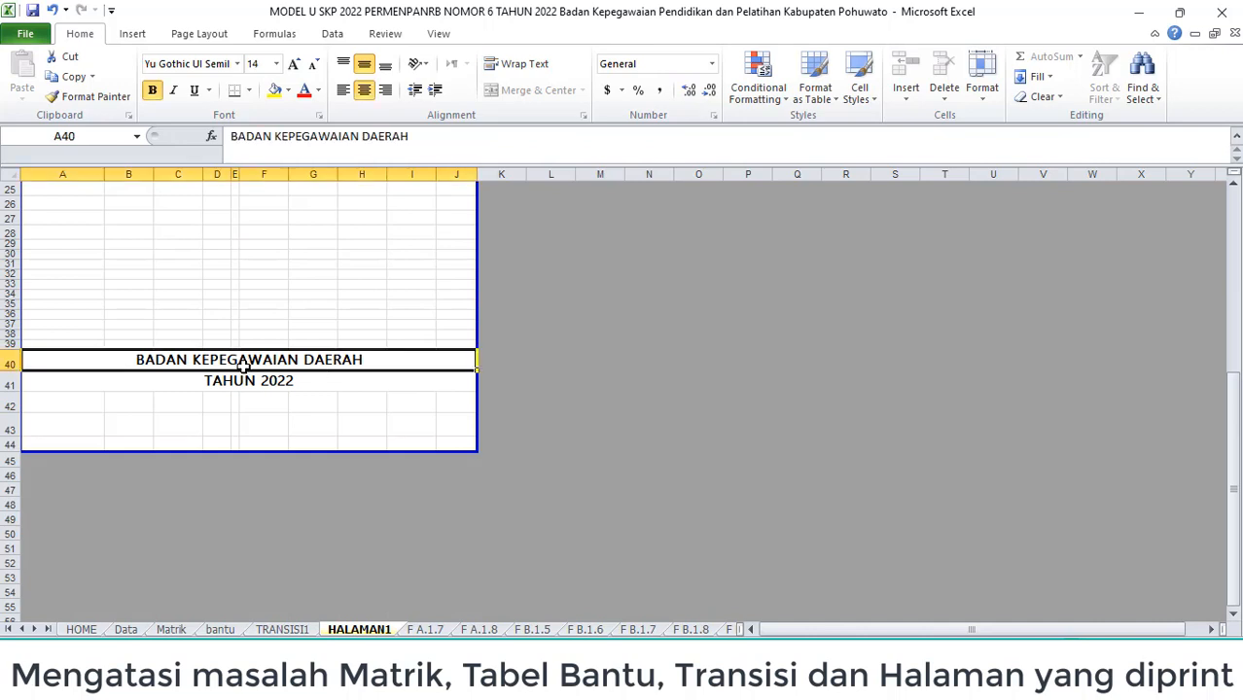
Step: Colour the F A.1.7 sheet tab yellow and look over its task rows
left_click(420, 631)
right_click(420, 631)
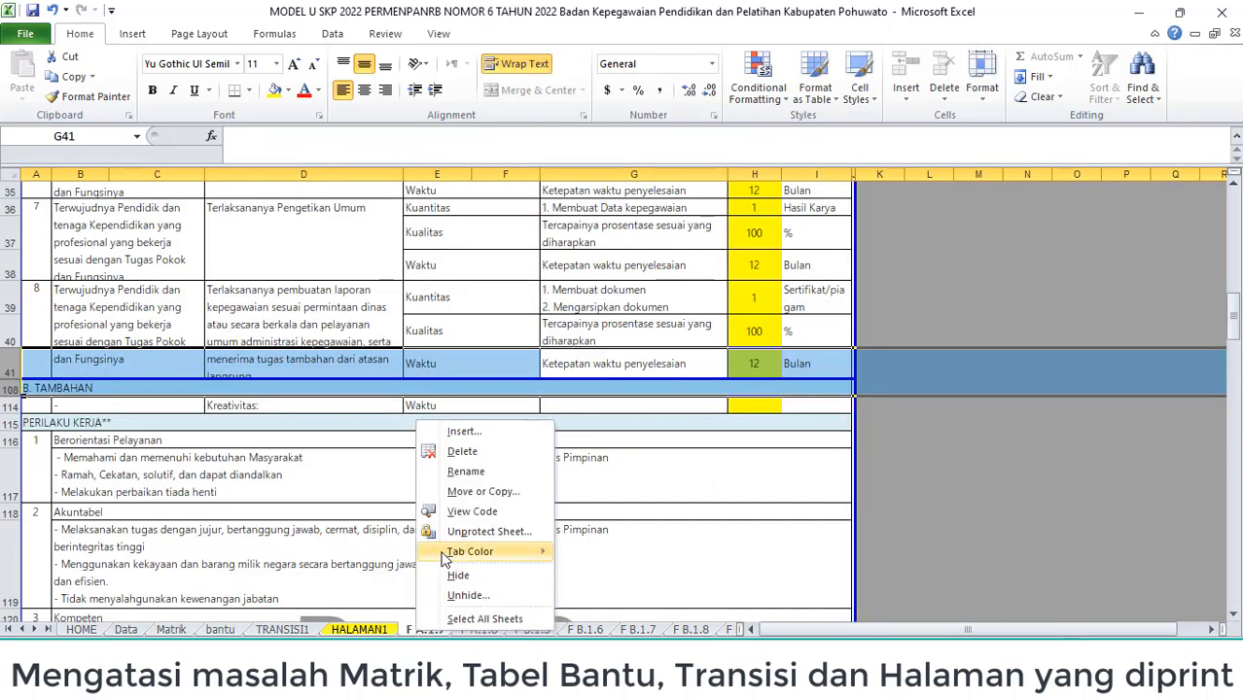
mouse_move(464, 558)
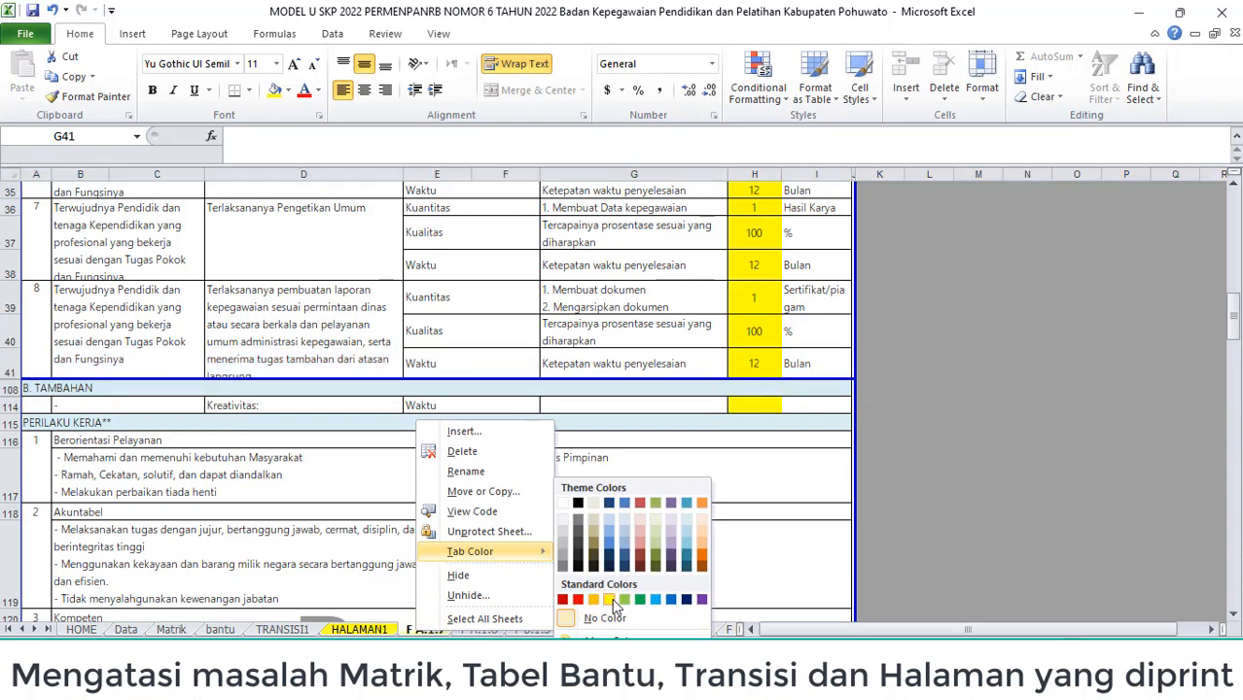
left_click(612, 599)
left_click(457, 569)
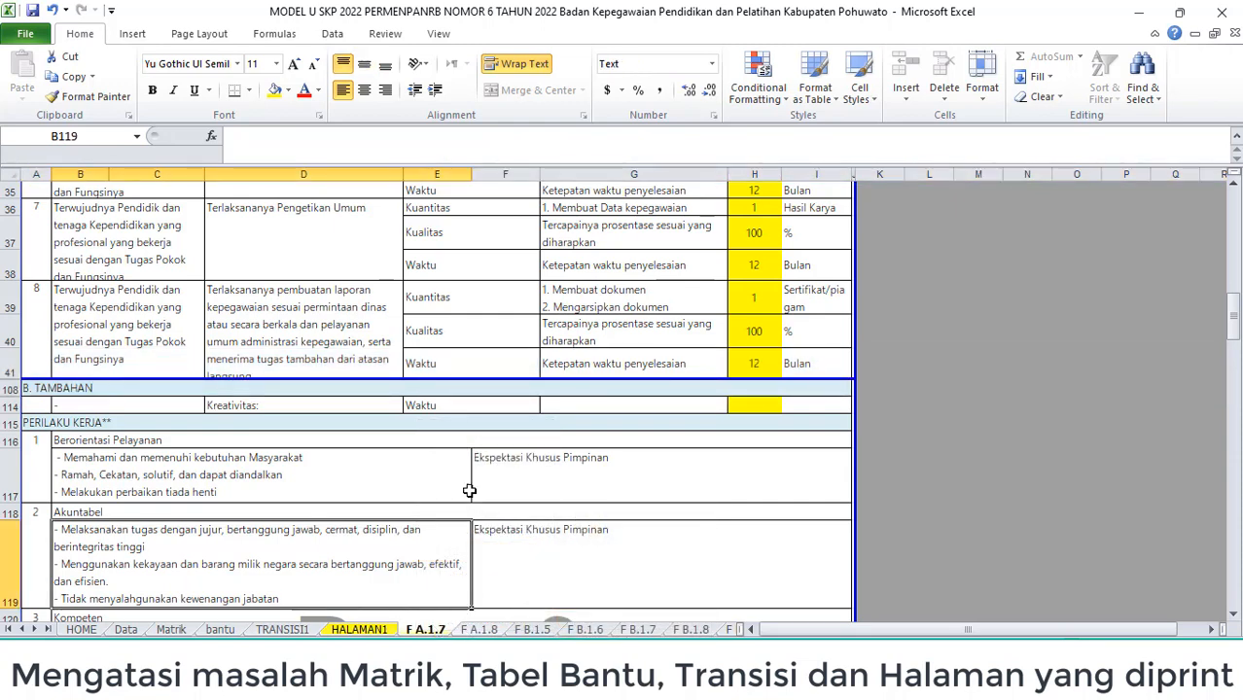
key("alt+w")
key("i")
scroll(469, 423, "down", 8)
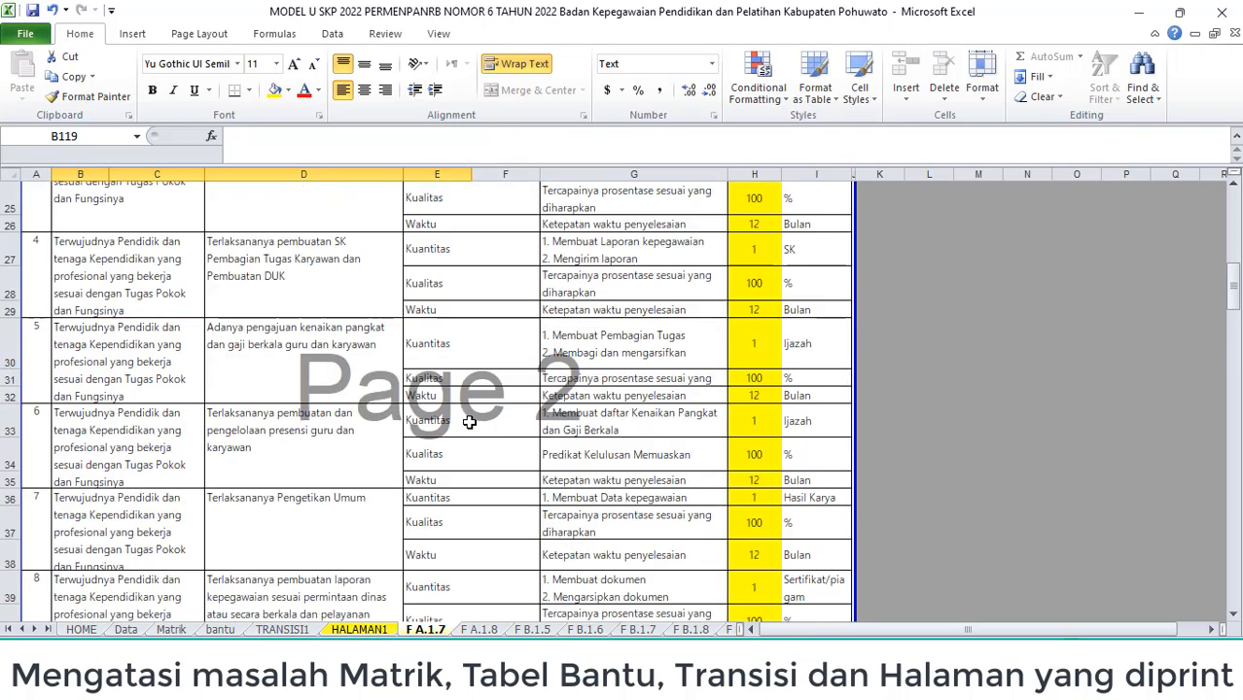
Step: Colour the F A.1.8 sheet tab yellow
left_click(491, 630)
right_click(491, 630)
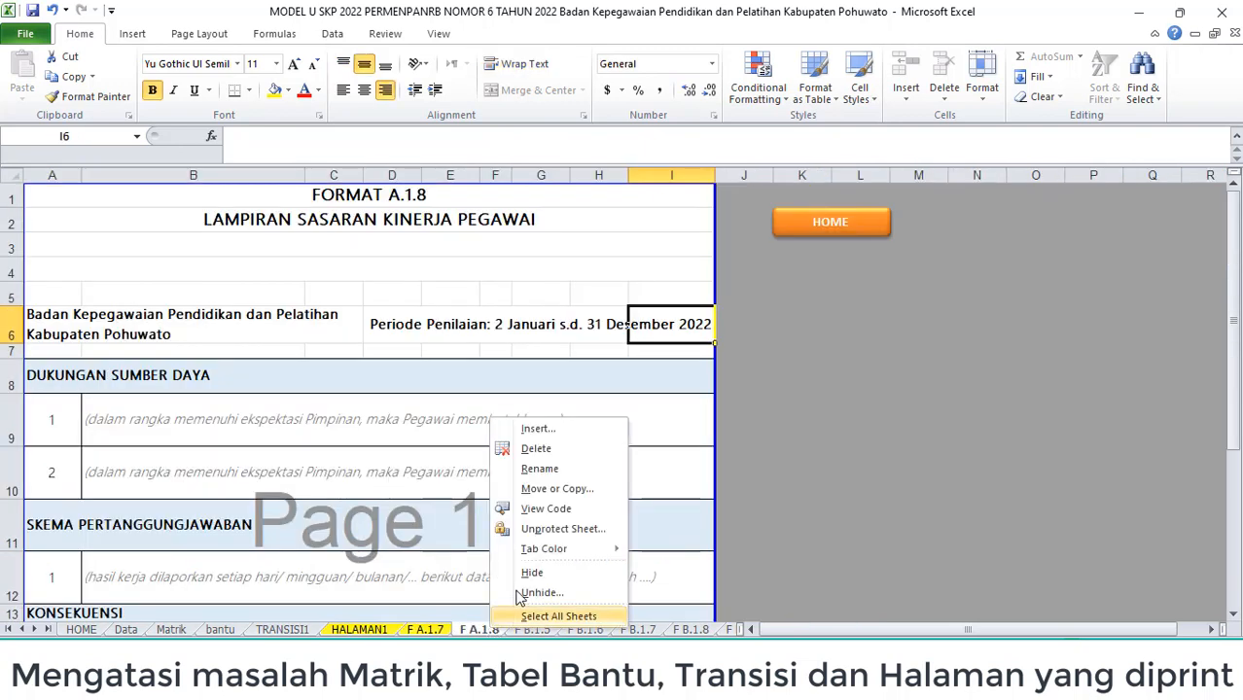
mouse_move(556, 550)
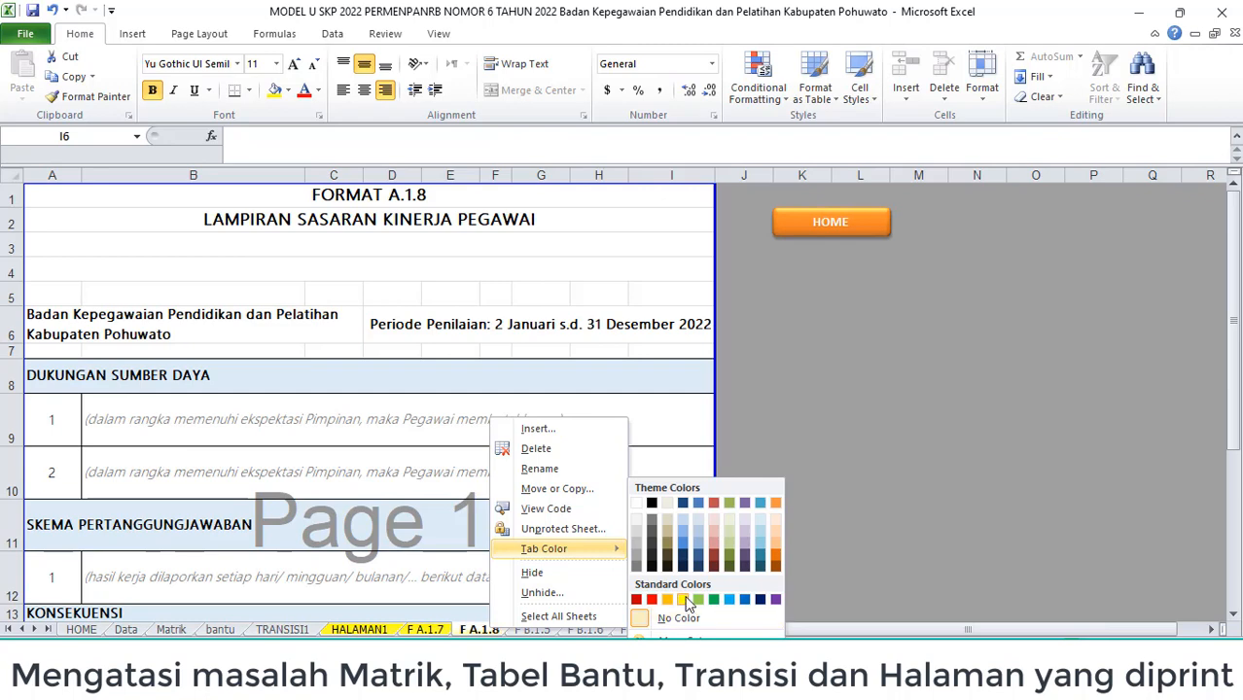
left_click(685, 602)
left_click(544, 575)
Step: Open the F C.1.3 evaluation sheet and colour its sheet tab yellow
left_click(270, 631)
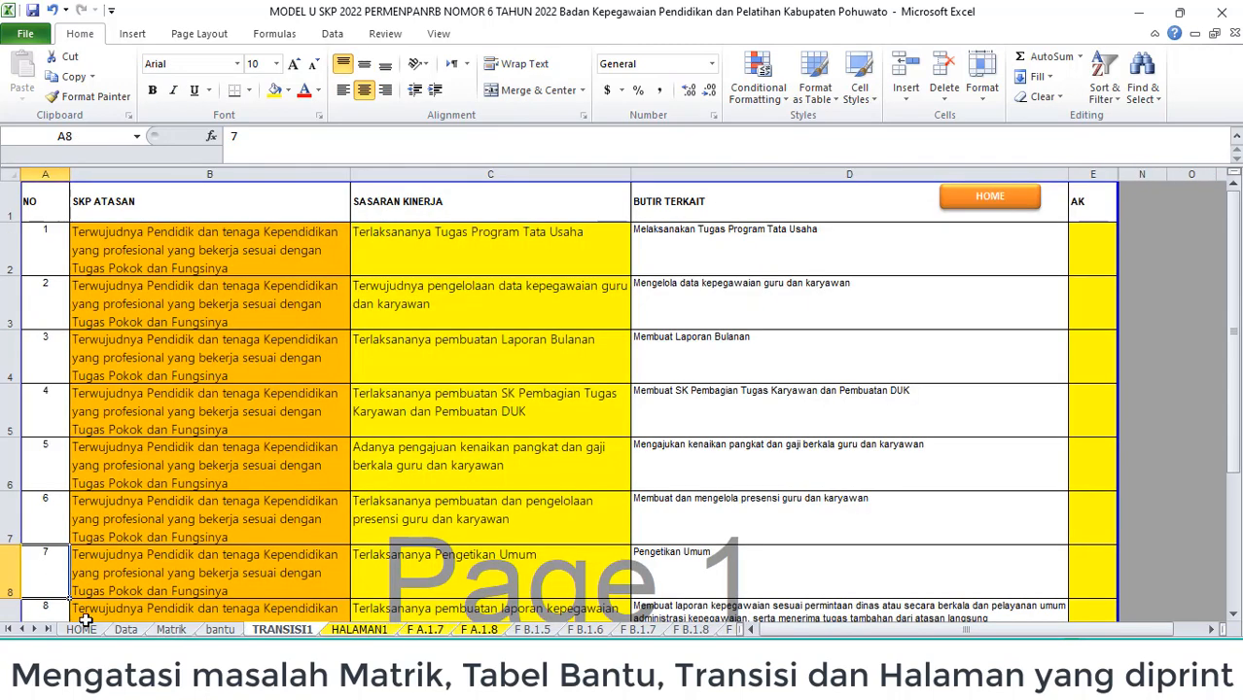
left_click(35, 630)
left_click(35, 631)
left_click(35, 630)
left_click(35, 631)
left_click(35, 630)
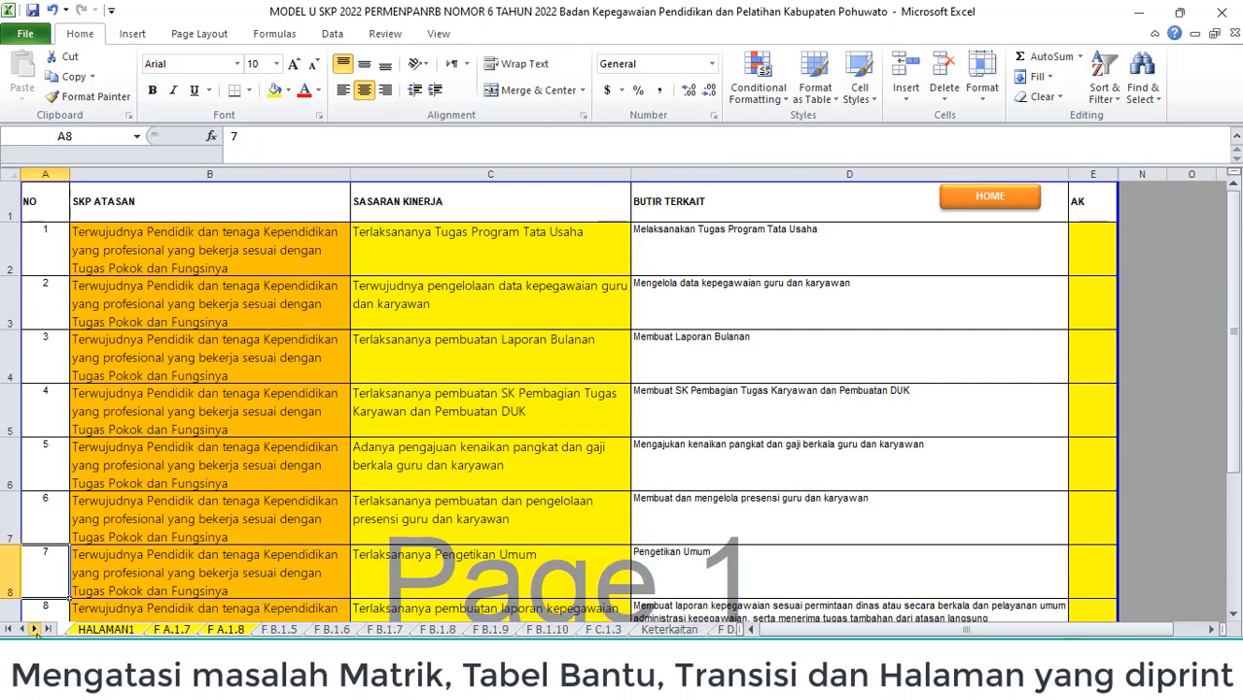
left_click(35, 631)
left_click(525, 631)
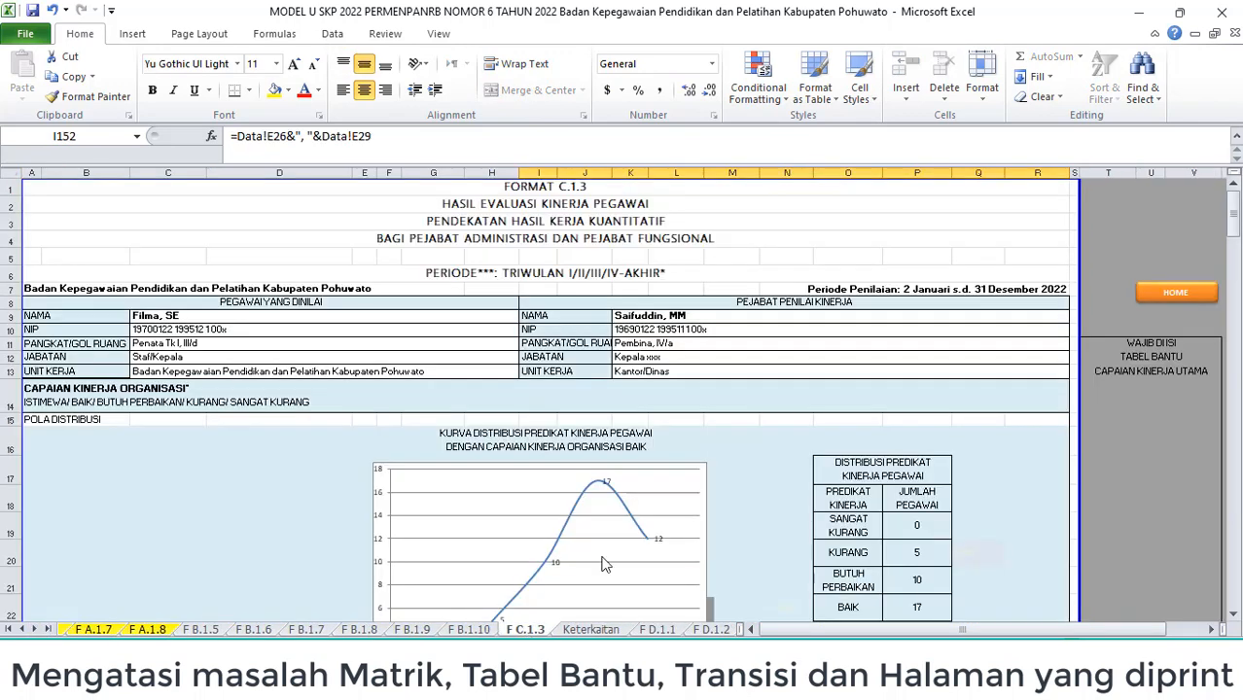
scroll(665, 477, "down", 4)
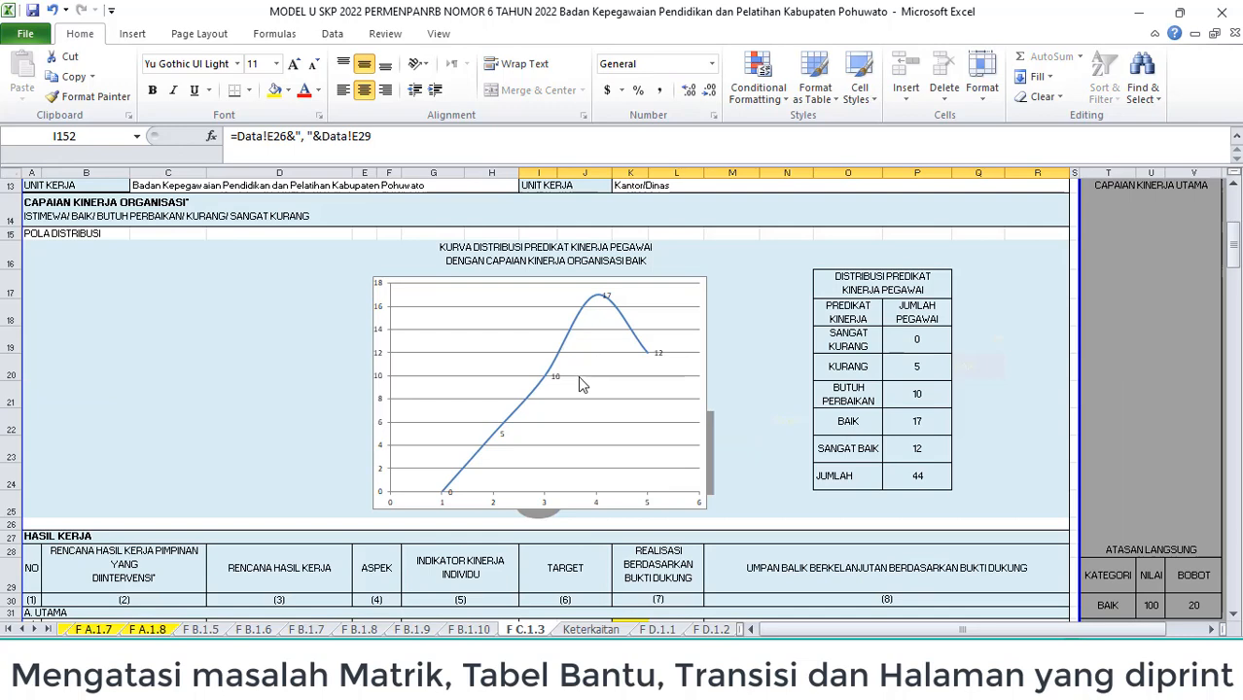
right_click(525, 631)
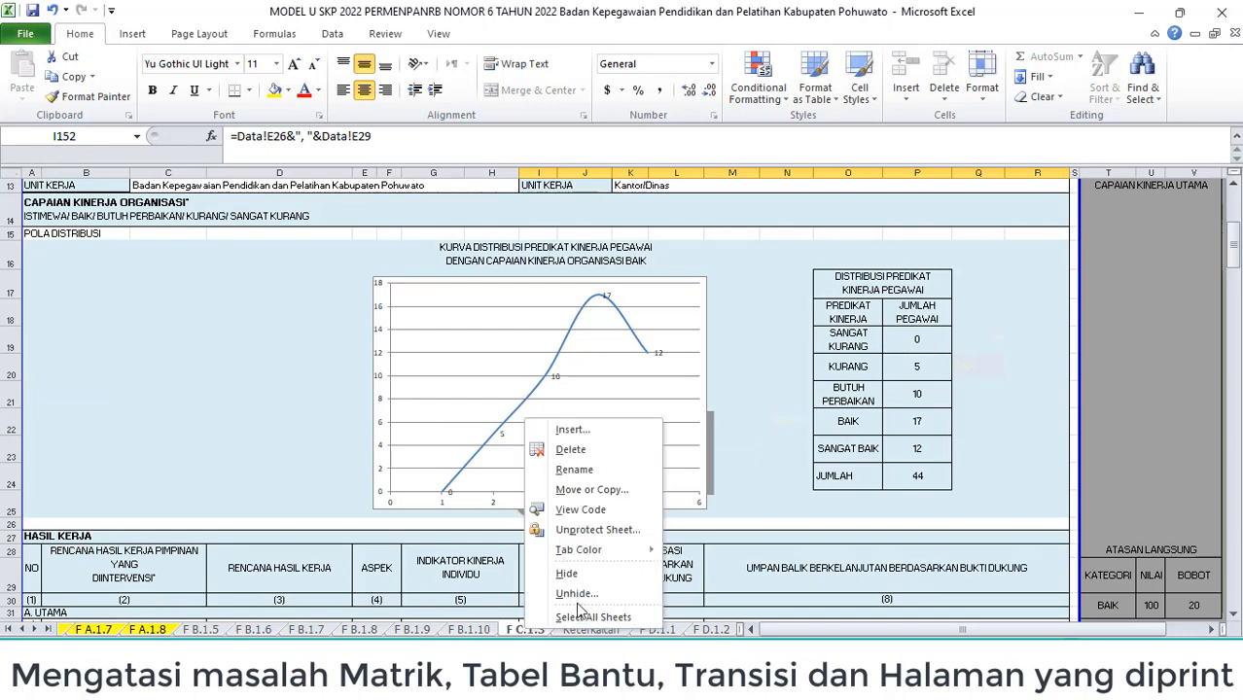
mouse_move(584, 550)
left_click(719, 602)
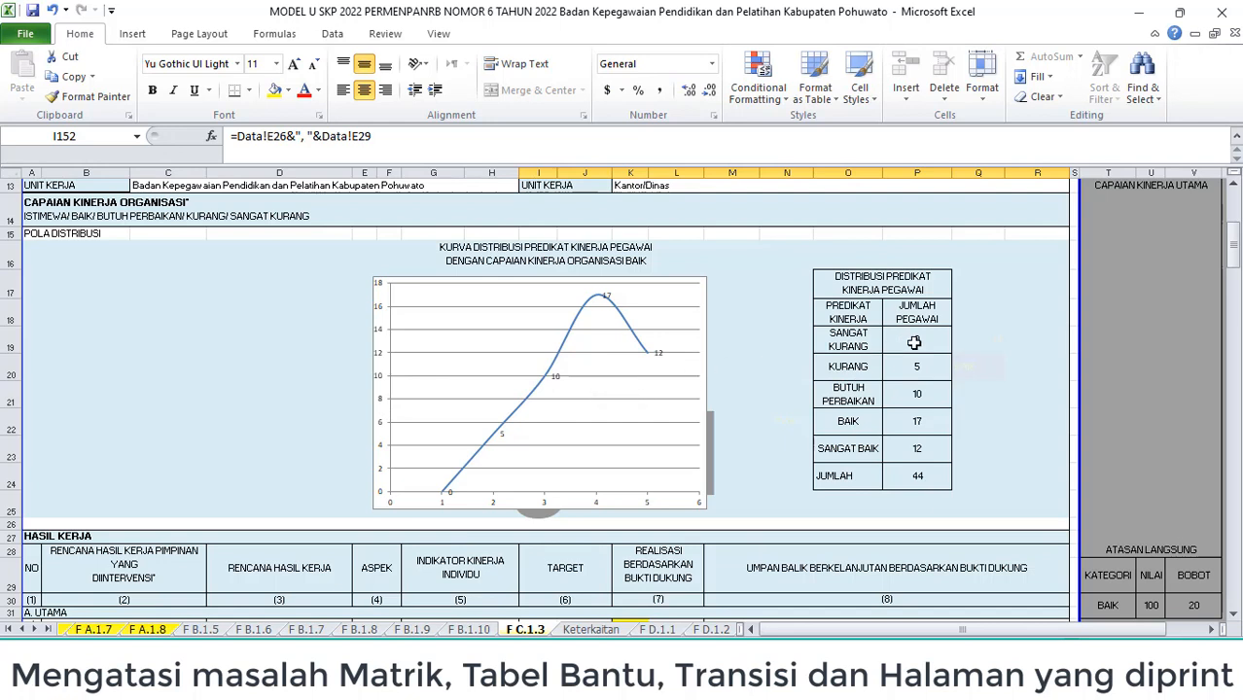
Step: Set the employee counts in F C.1.3's rating distribution table to 0 for KURANG and 2 for BUTUH PERBAIKAN
left_click(847, 347)
left_click(897, 343)
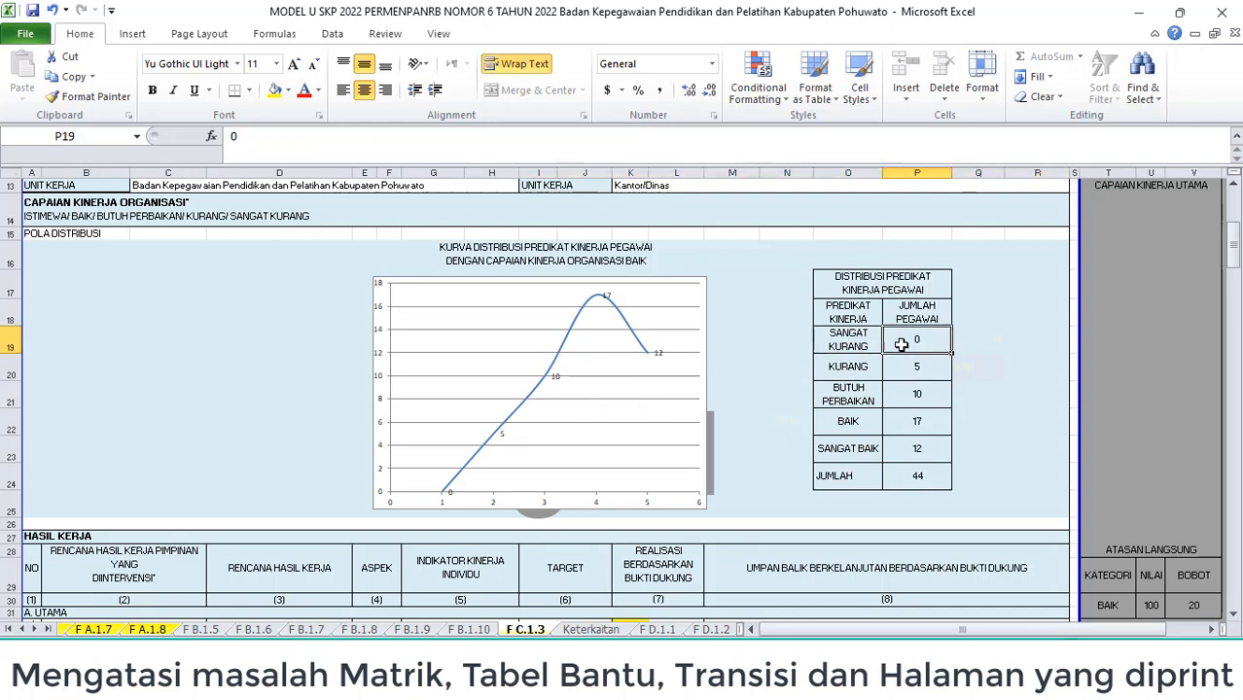
left_click(918, 370)
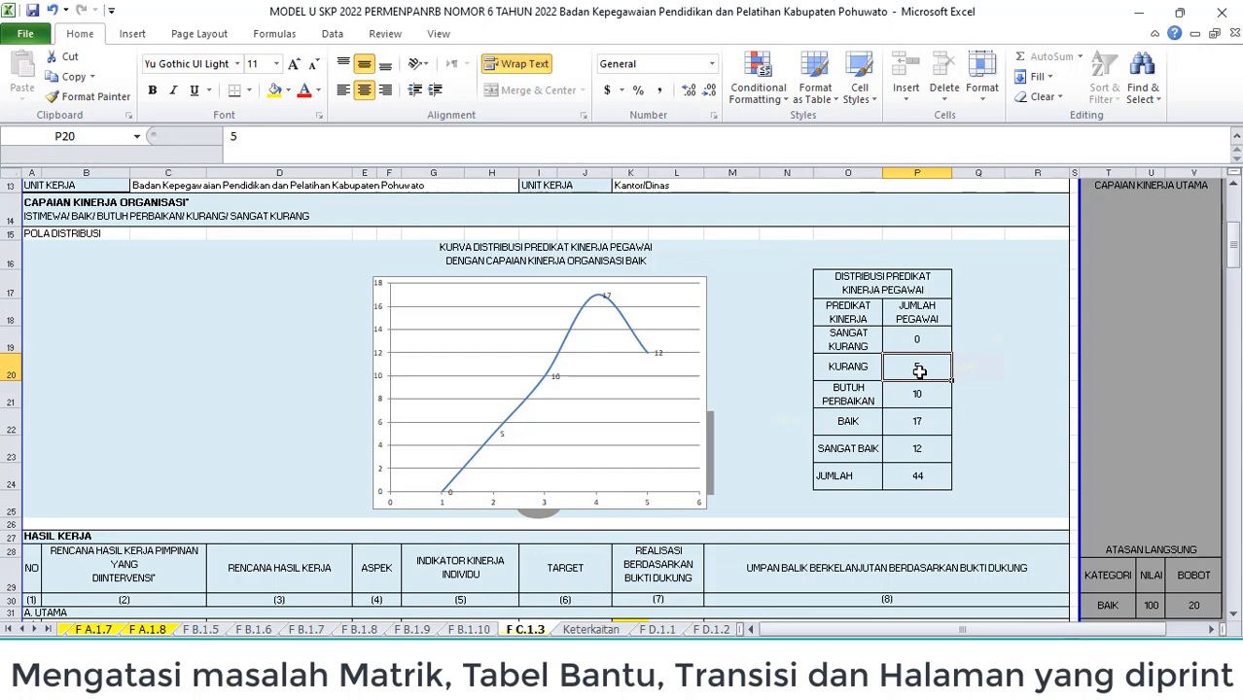
type("0")
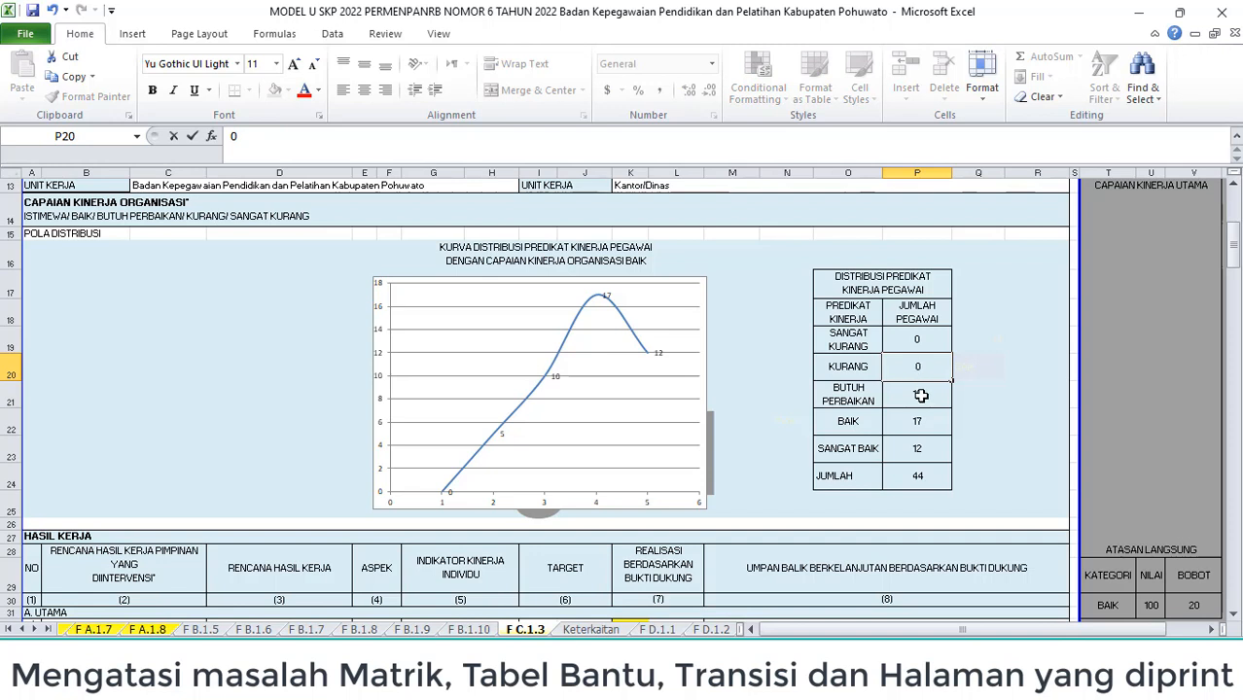
key("Return")
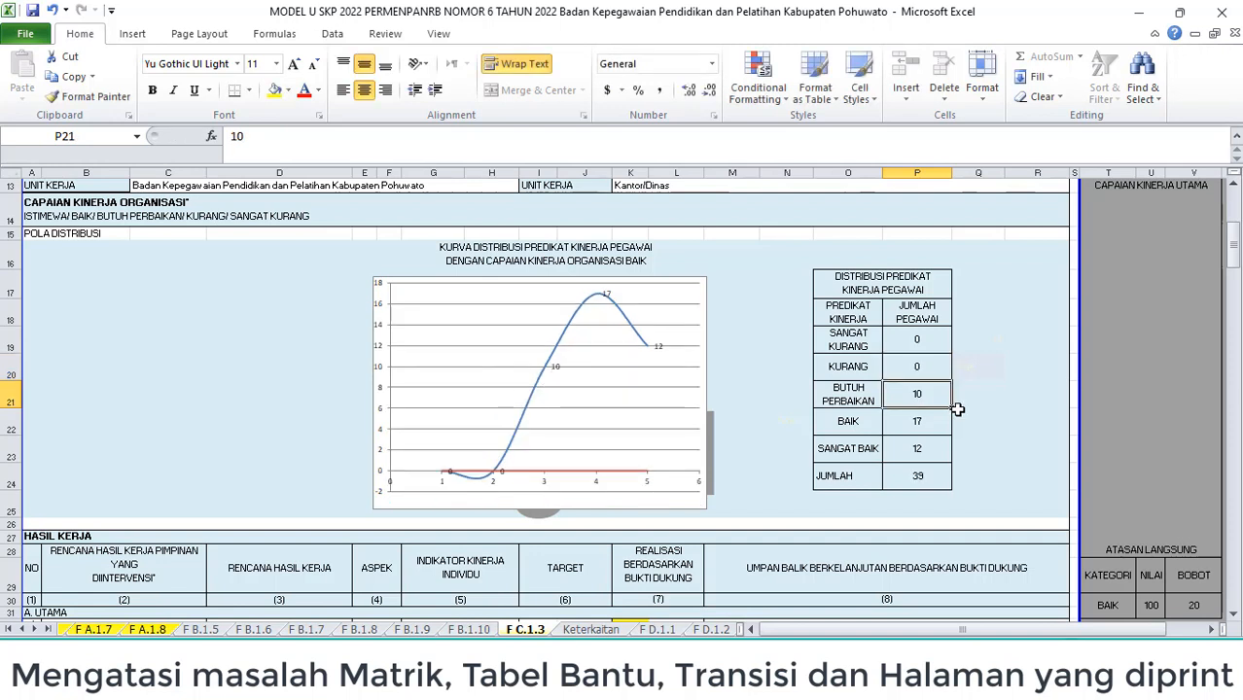
type("2")
key("Return")
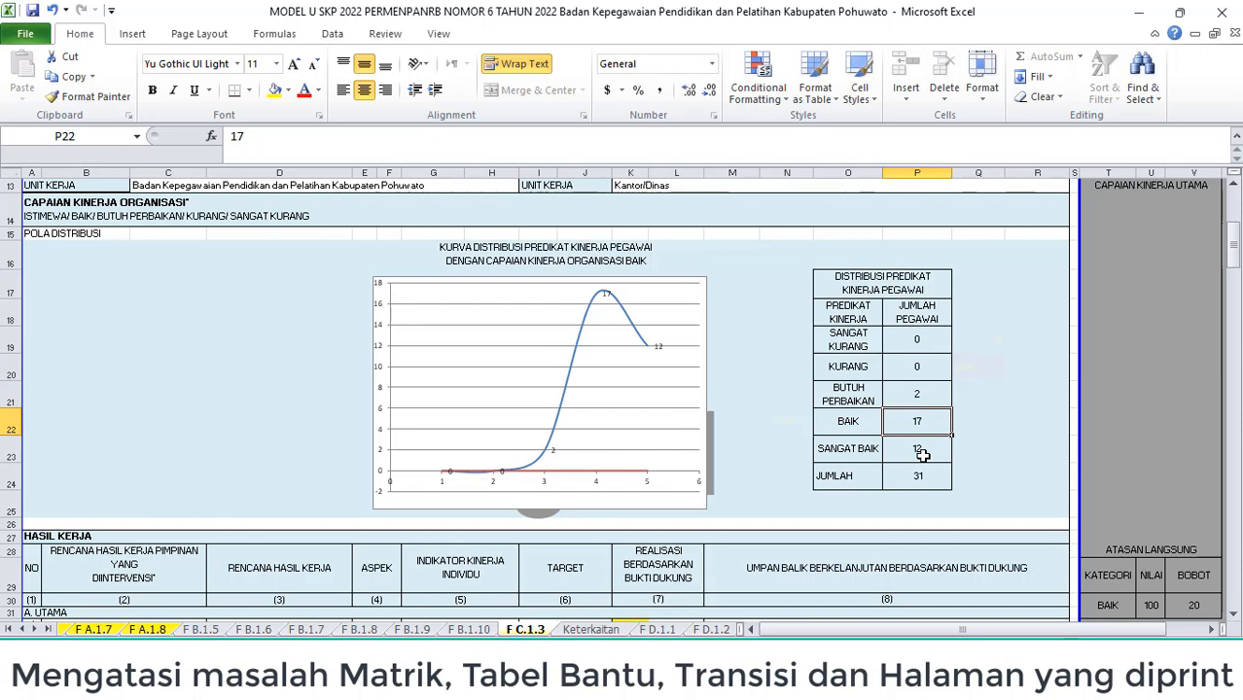
Step: Set the SANGAT BAIK employee count in the distribution table to 3, and raise it to 6
left_click(922, 455)
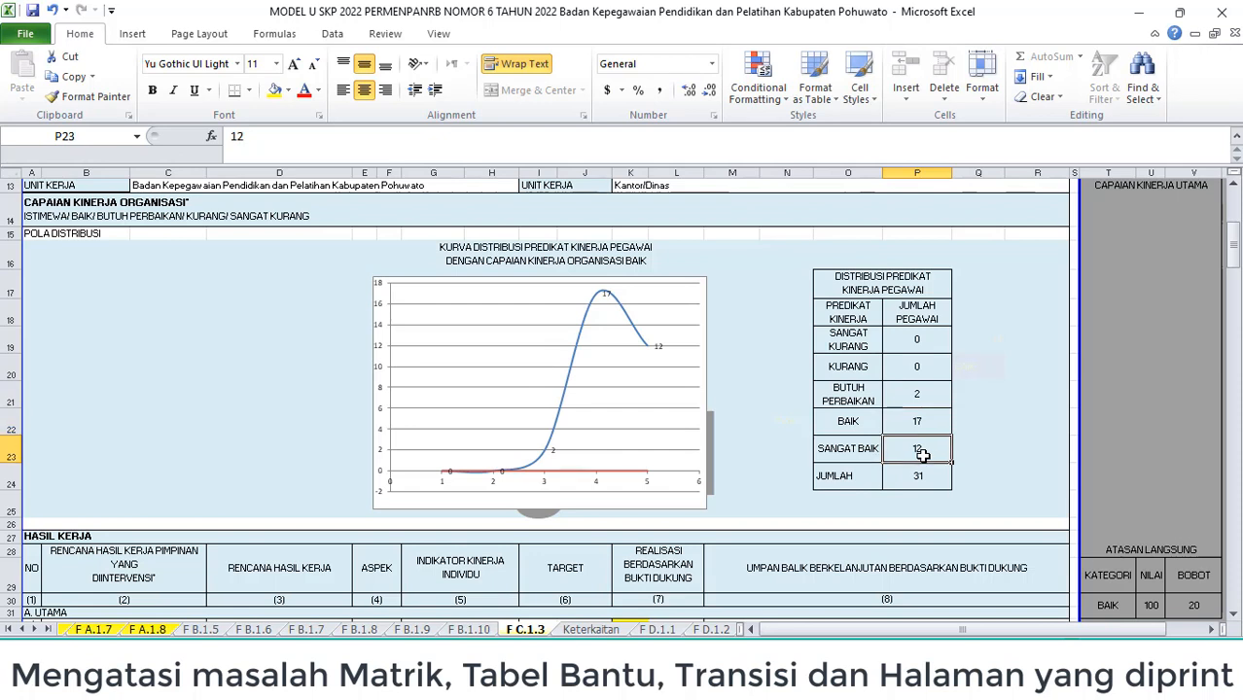
type("3")
left_click(922, 420)
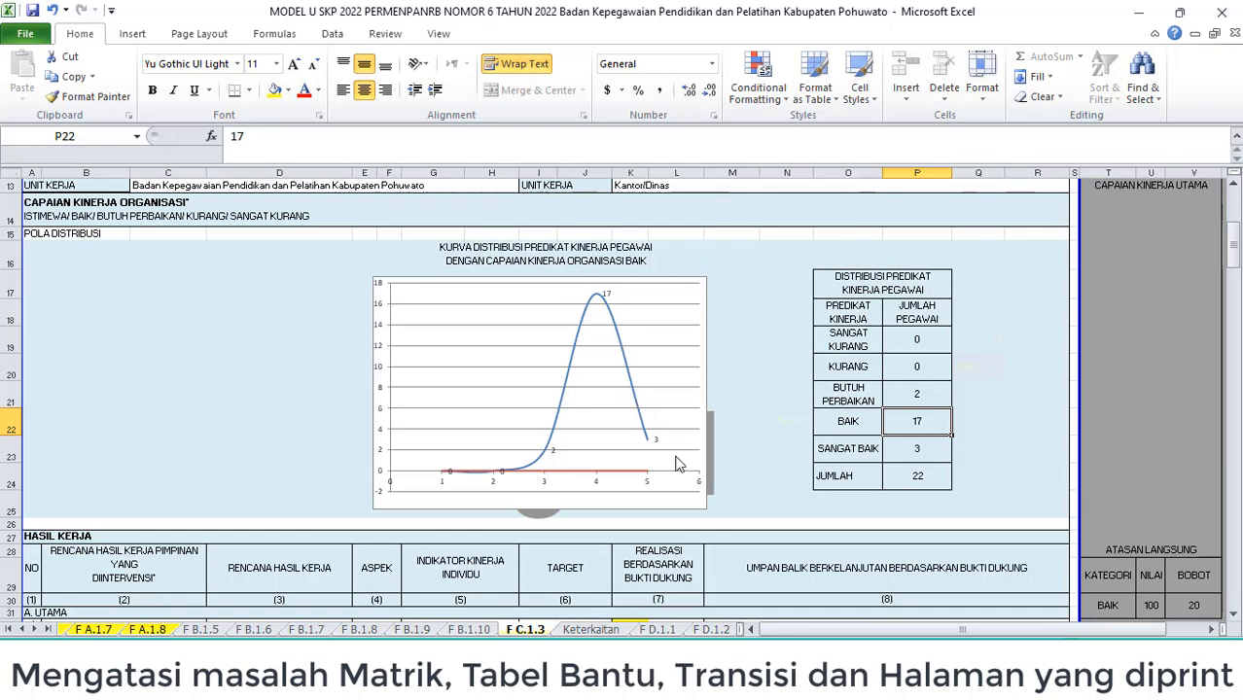
left_click(920, 452)
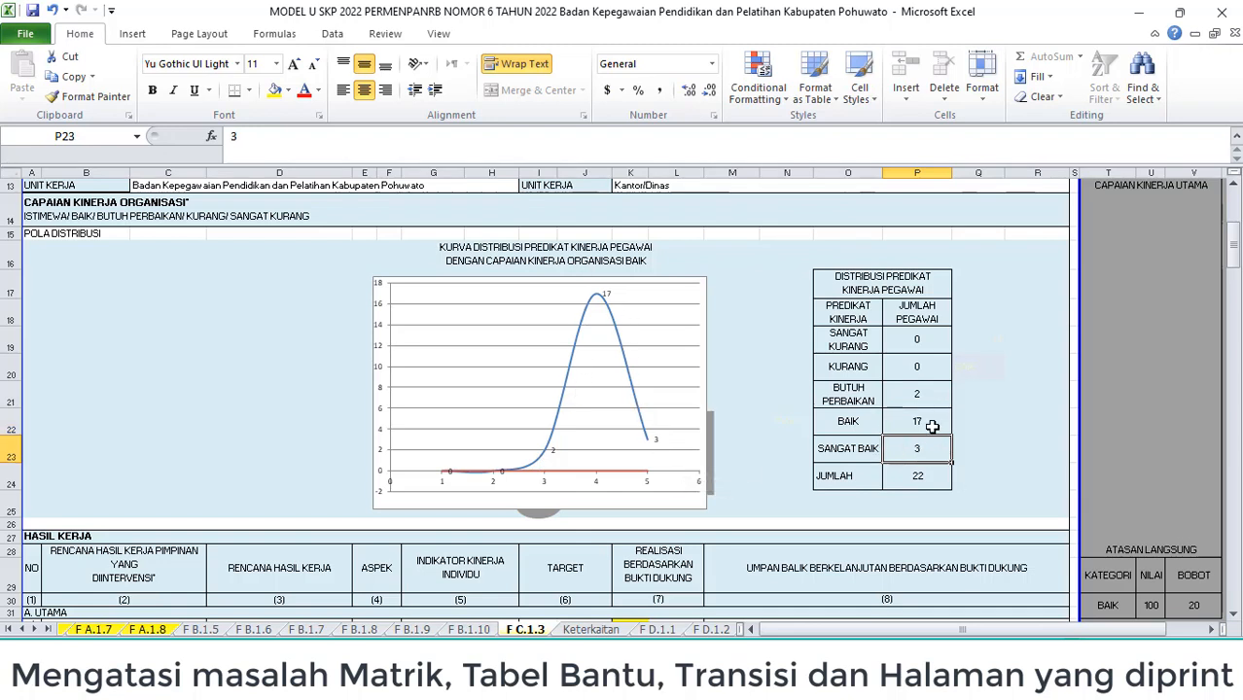
type("6")
left_click(845, 453)
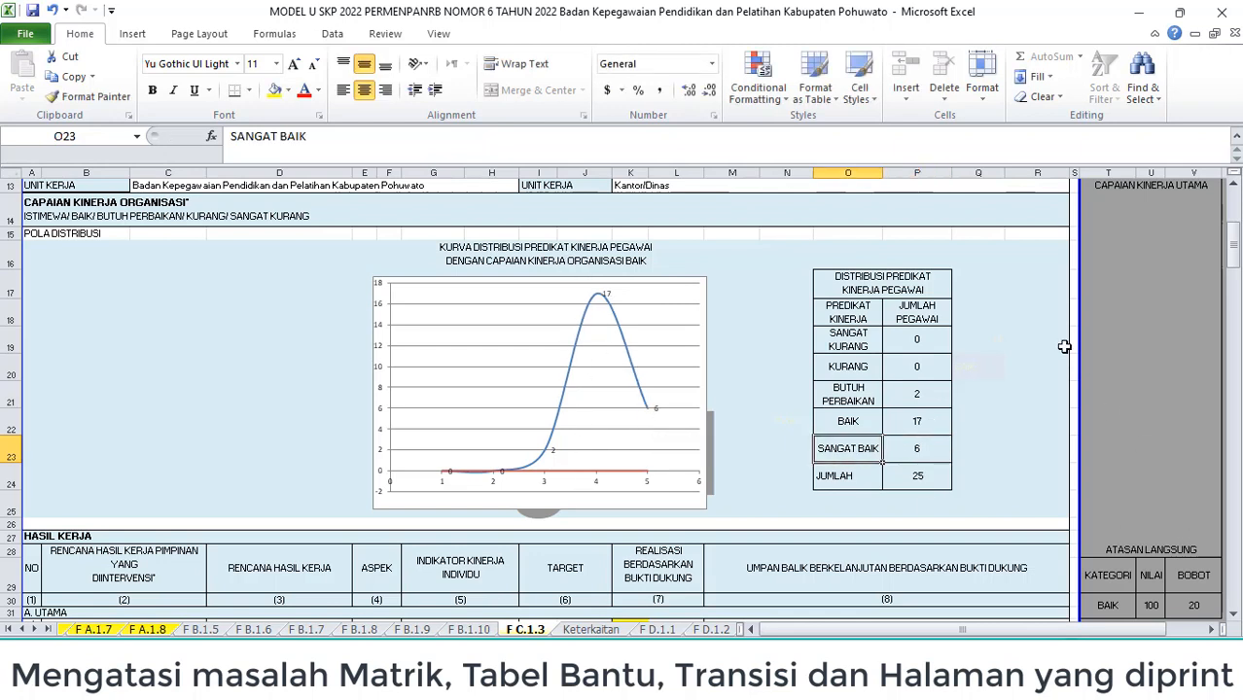
Step: Change the distribution table's employee counts to 3 for BUTUH PERBAIKAN and 7 for SANGAT BAIK
left_click_drag(909, 346, 923, 451)
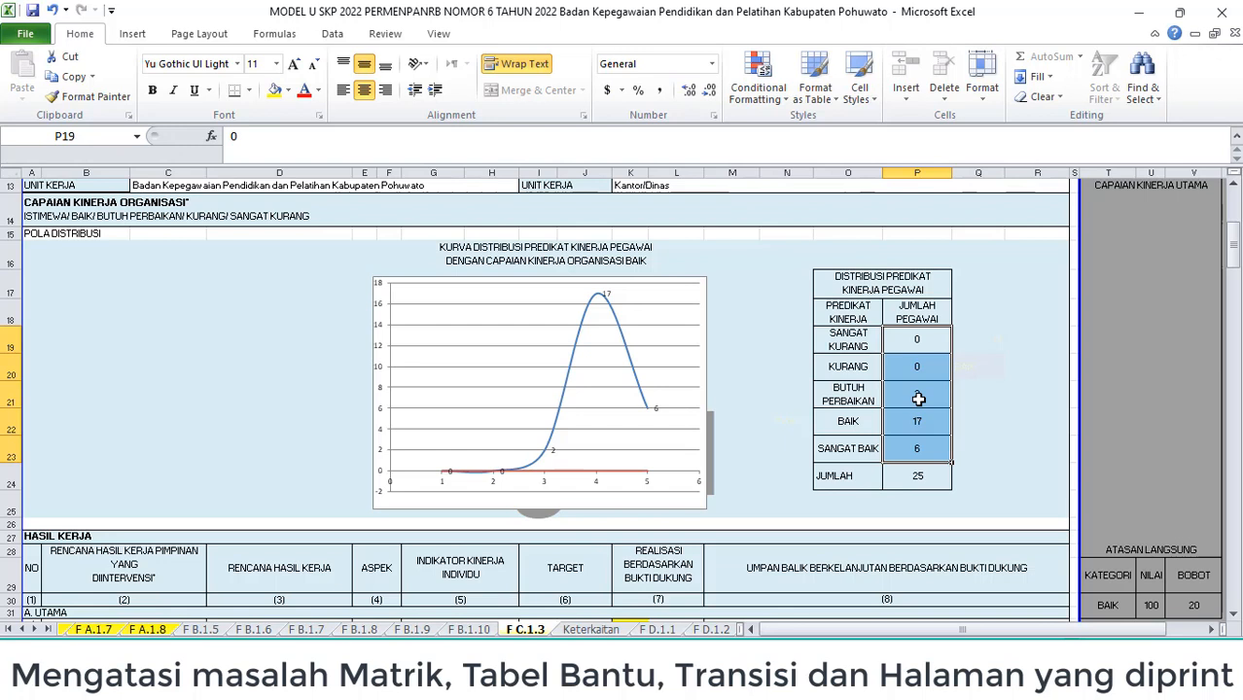
left_click(918, 399)
type("3")
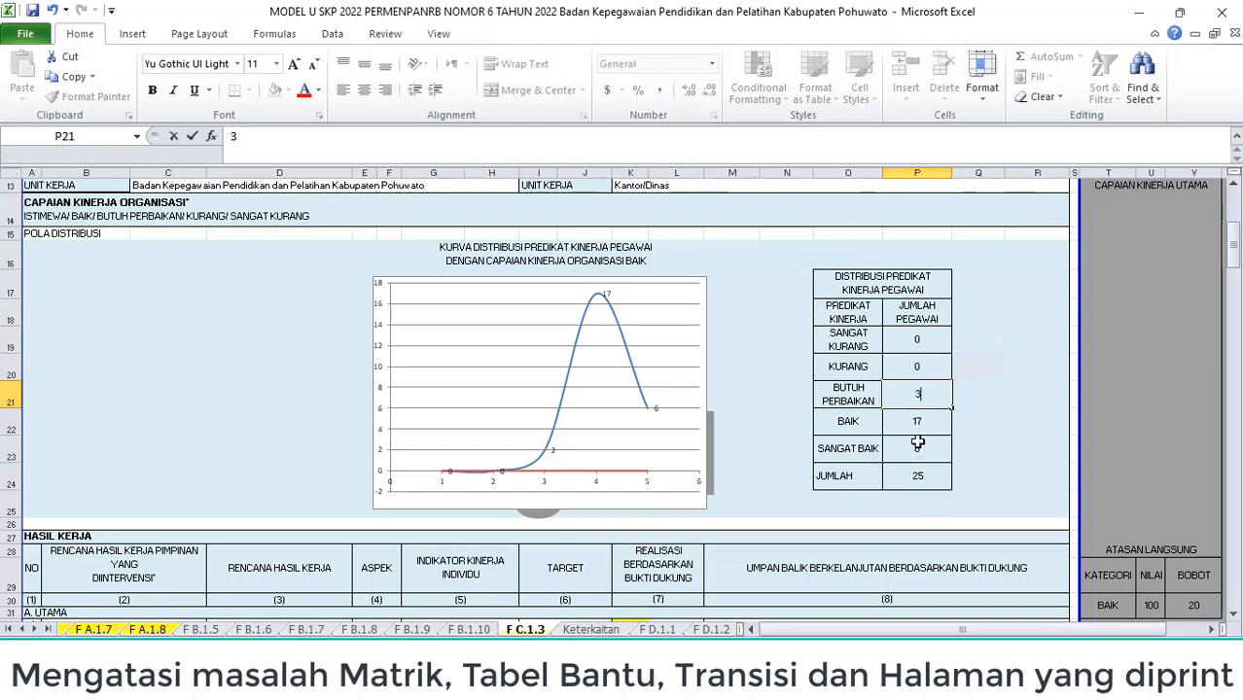
left_click(929, 423)
left_click(933, 447)
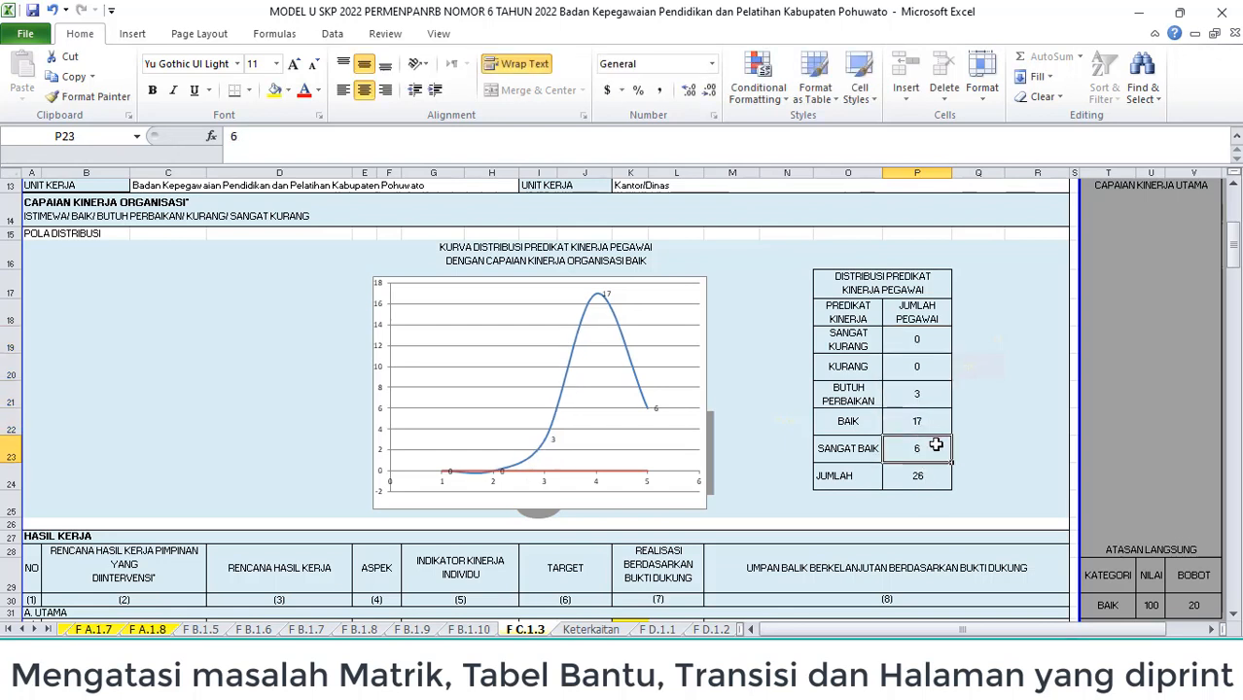
type("7")
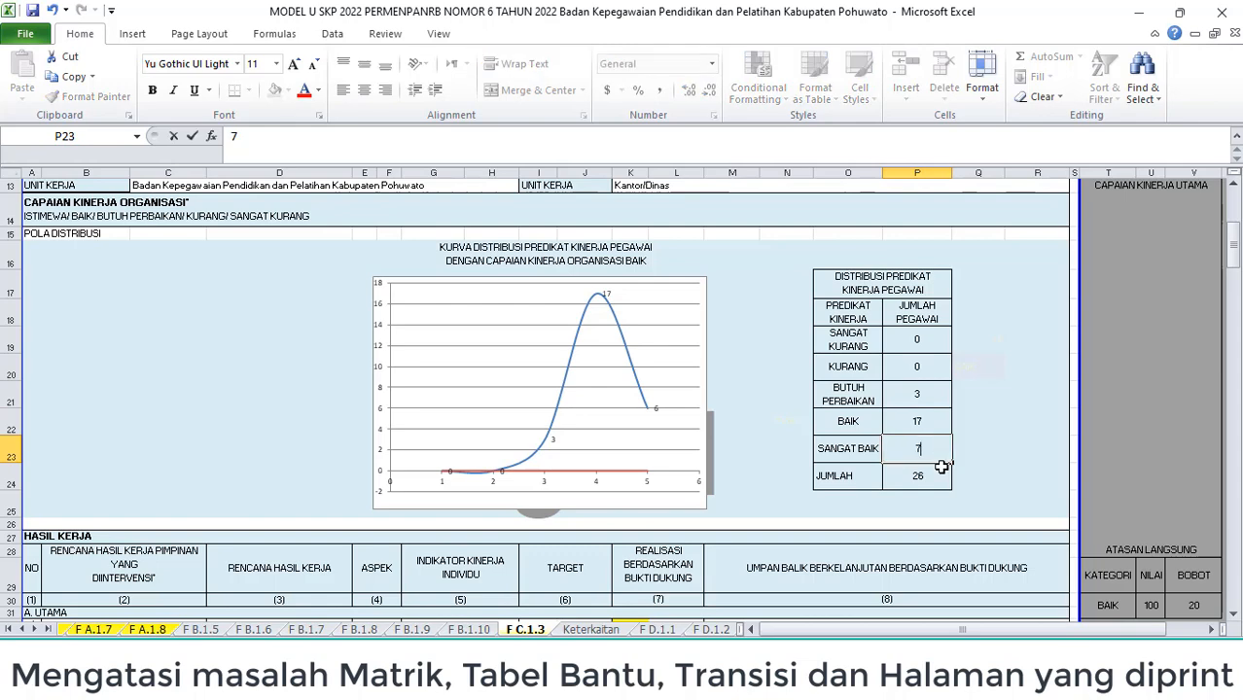
left_click(844, 418)
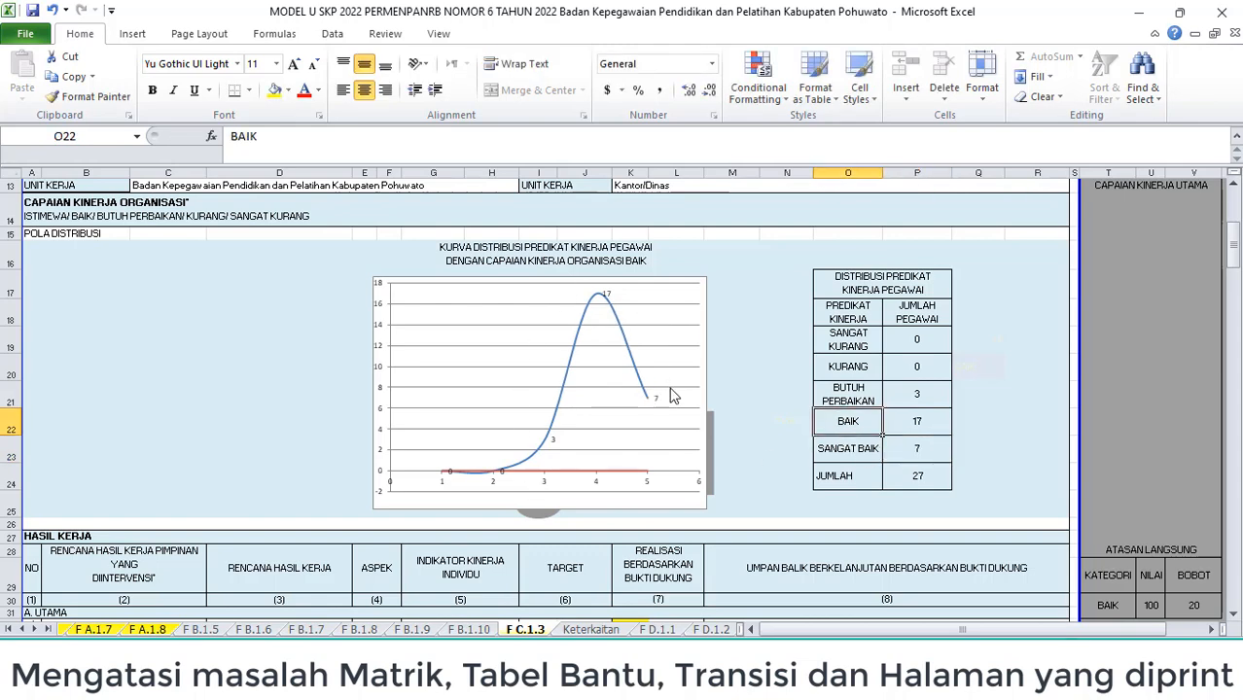
Step: Enter the feedback "Laporan telah dibuat sesuai dengan perencanaan" in M32 for the first task's Kuantitas aspect, and left-align it
scroll(671, 396, "down", 4)
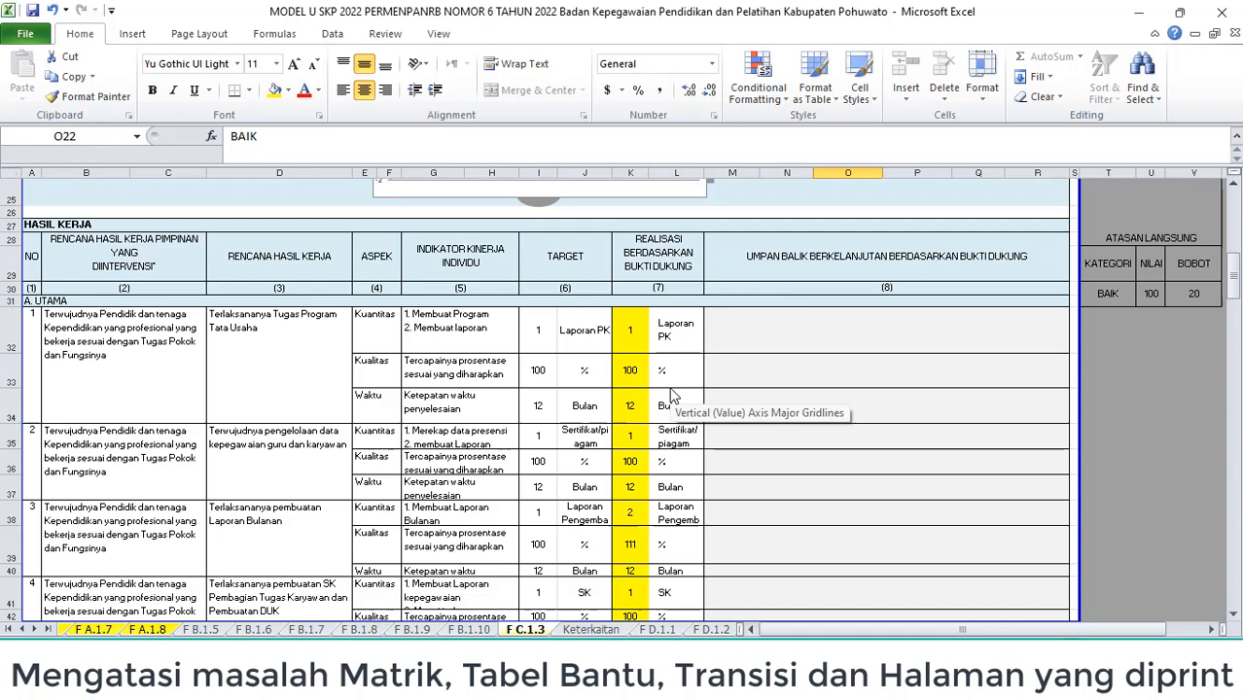
left_click(634, 333)
left_click_drag(635, 332, 632, 496)
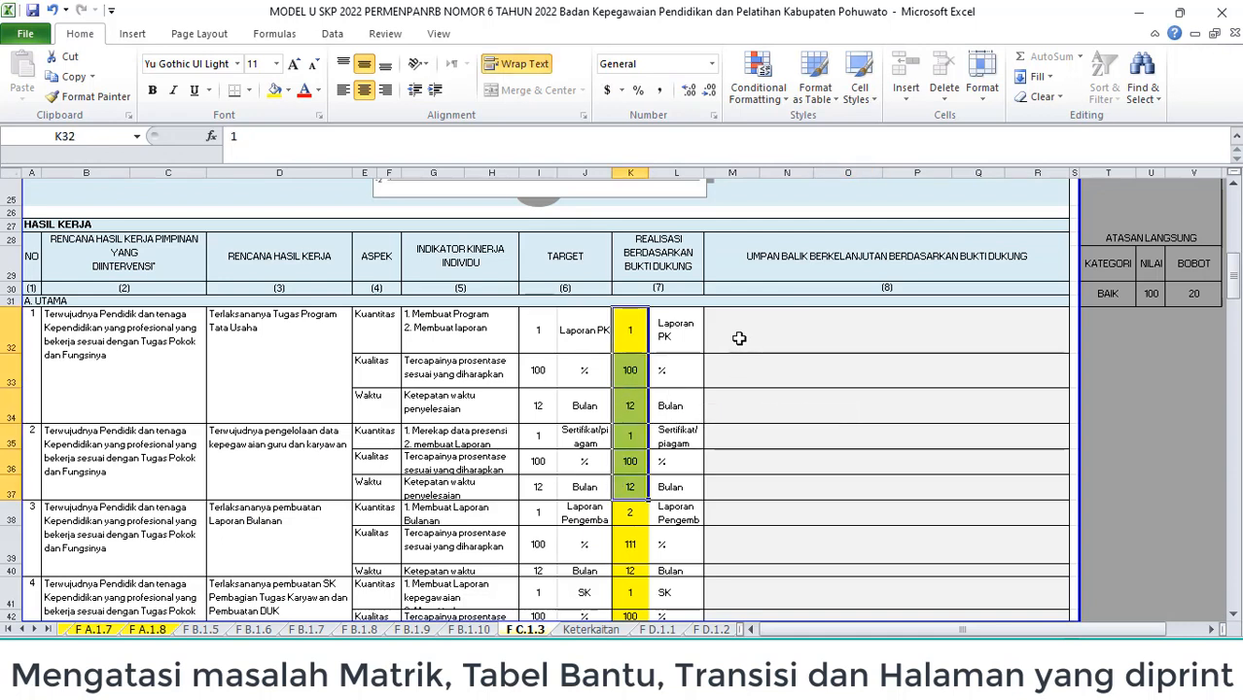
left_click(736, 336)
left_click(766, 361)
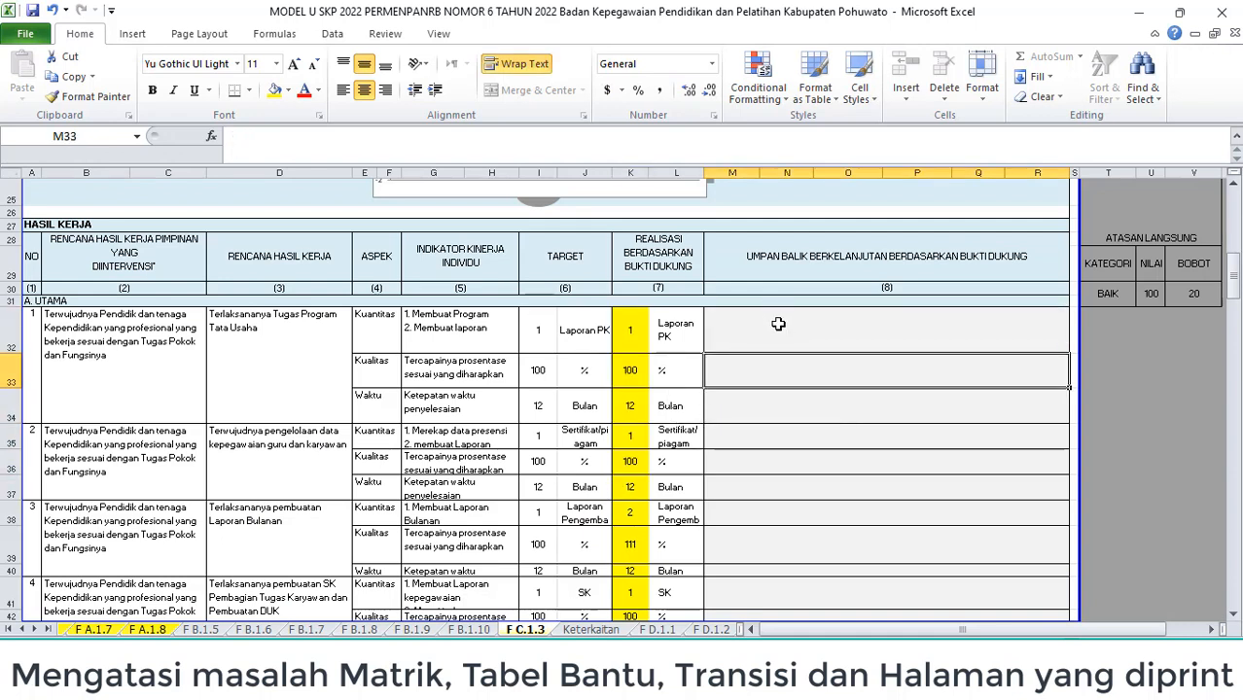
left_click(779, 324)
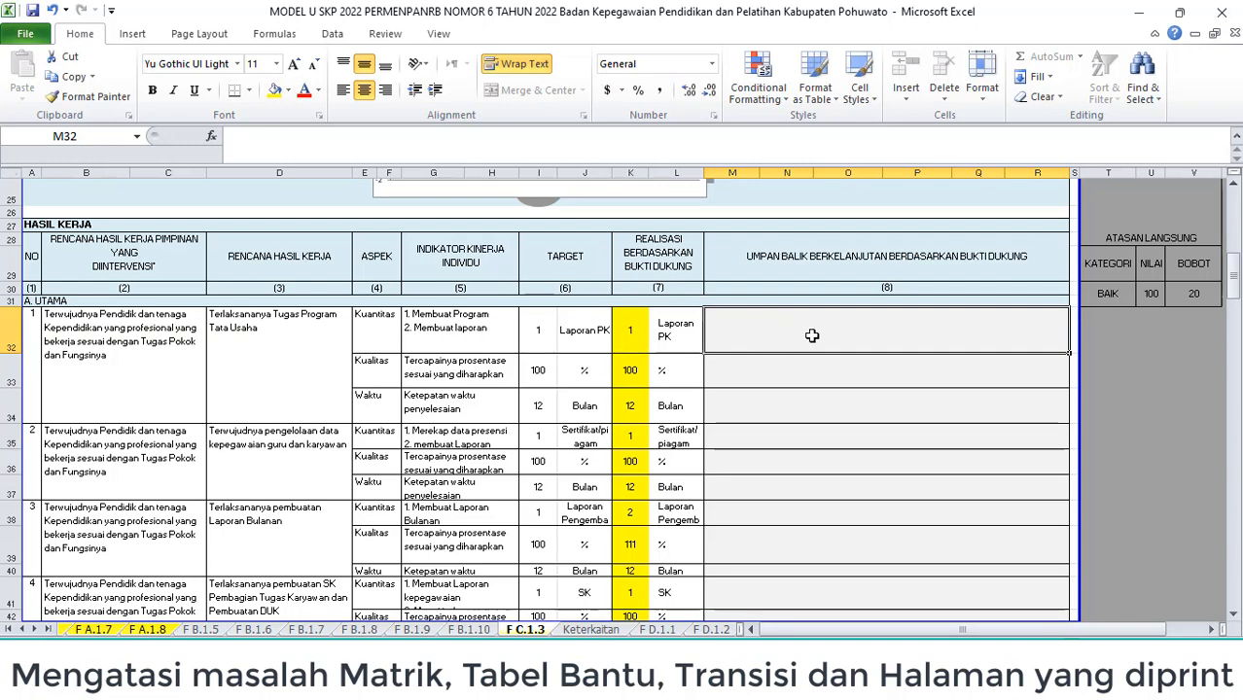
type("Lapo")
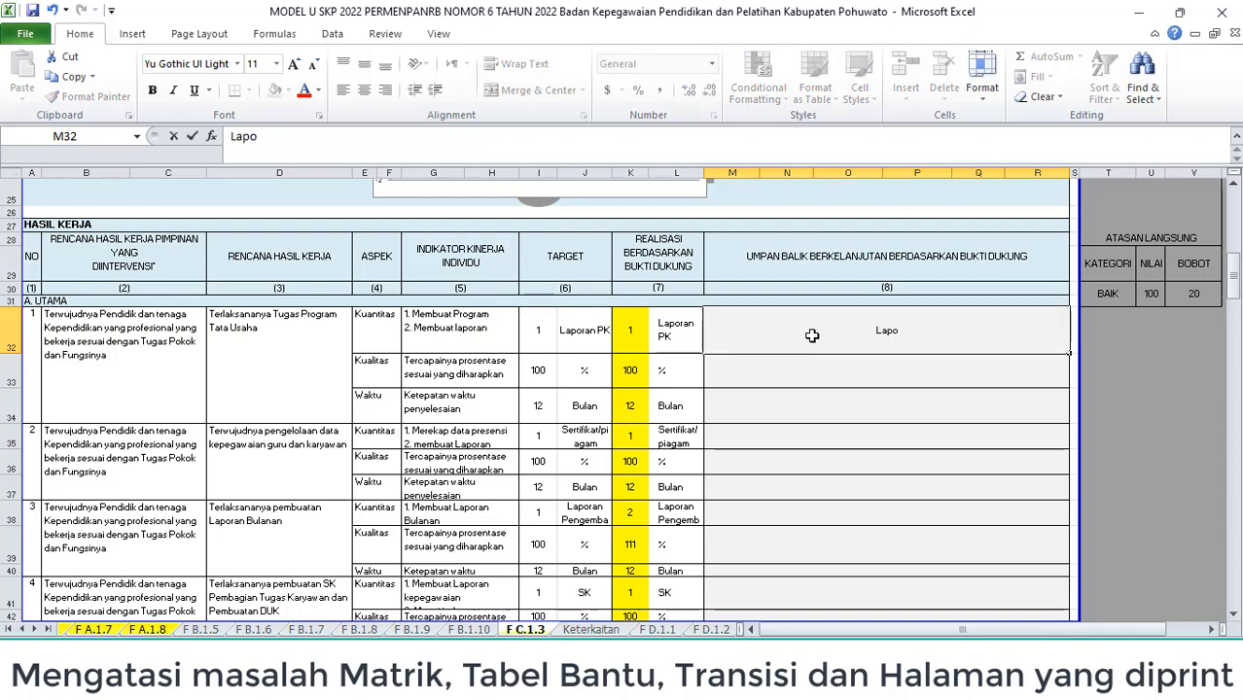
type("ran telah dibuat se")
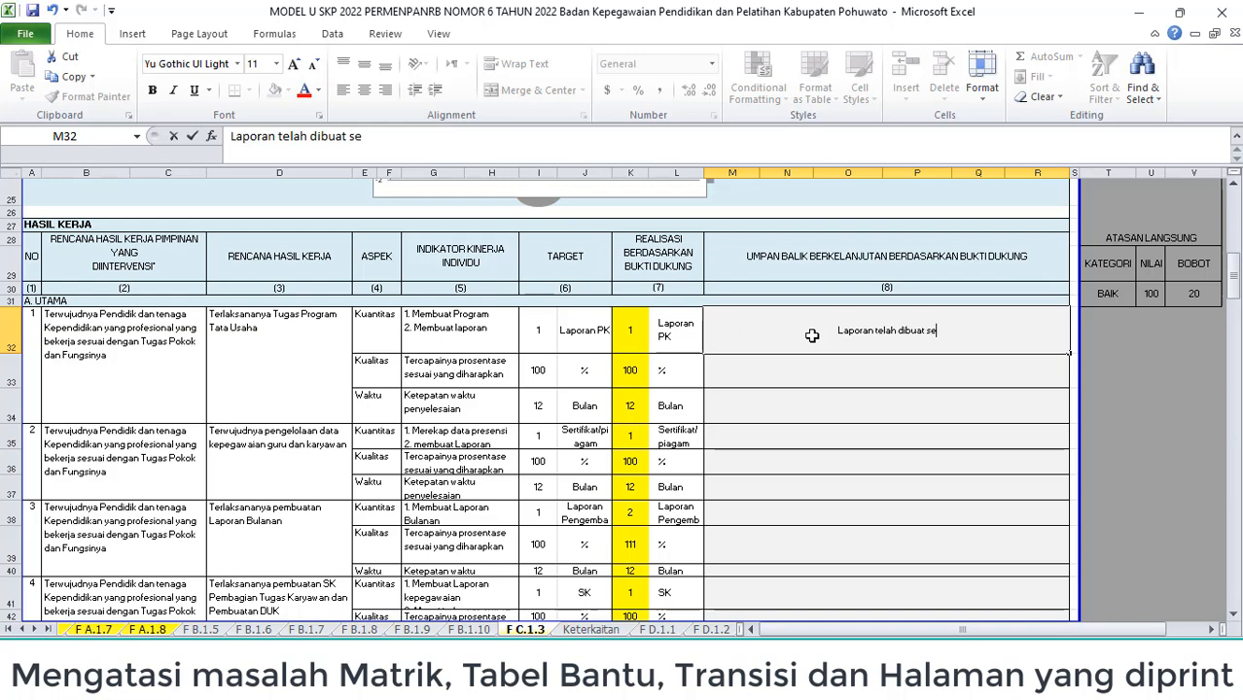
type("suai dengan ")
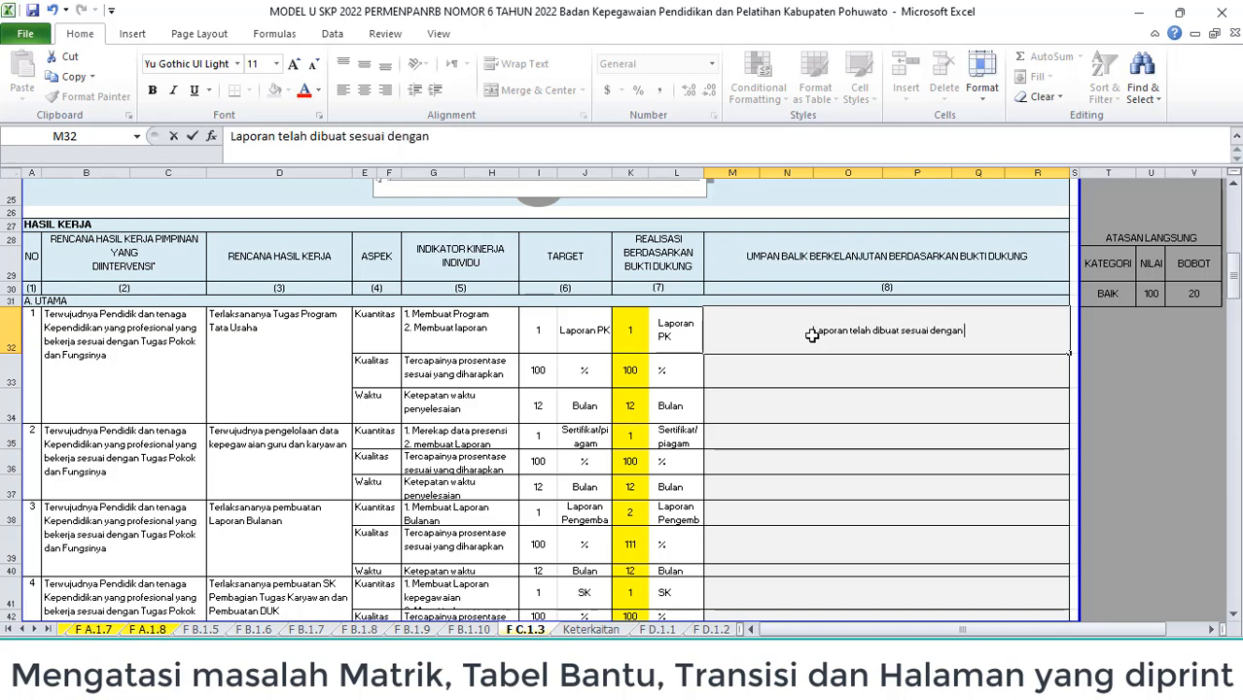
type("perencan")
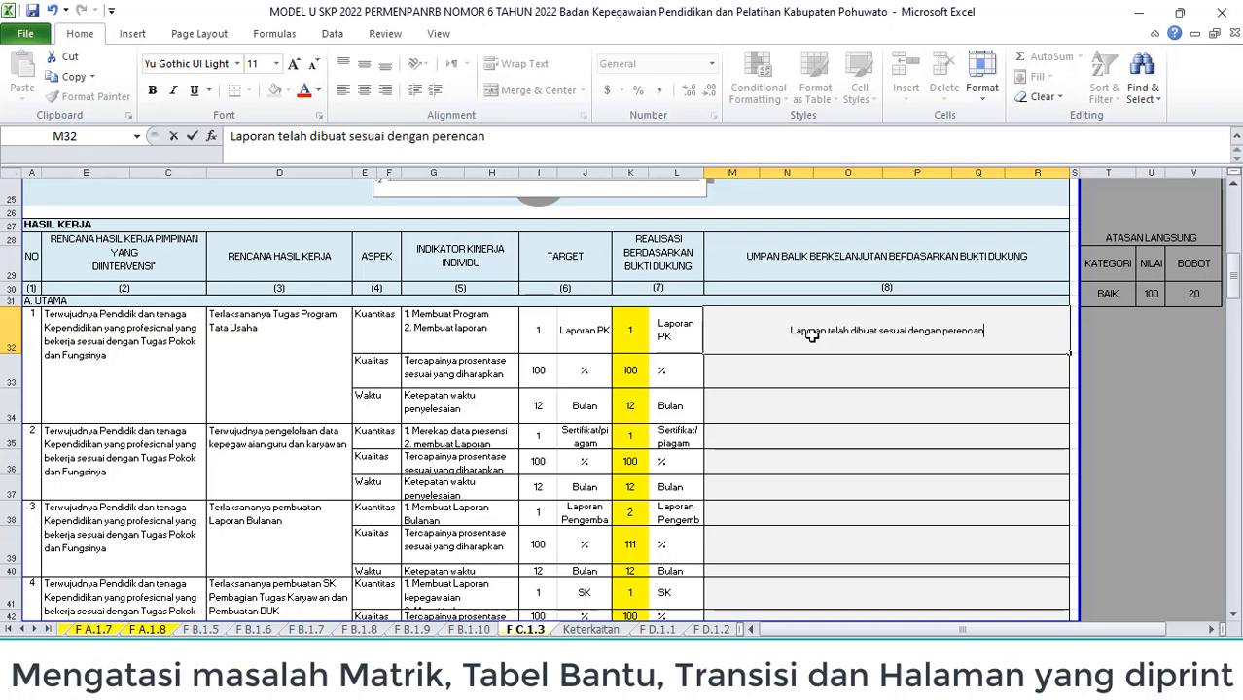
type("aan")
key("ctrl+Return")
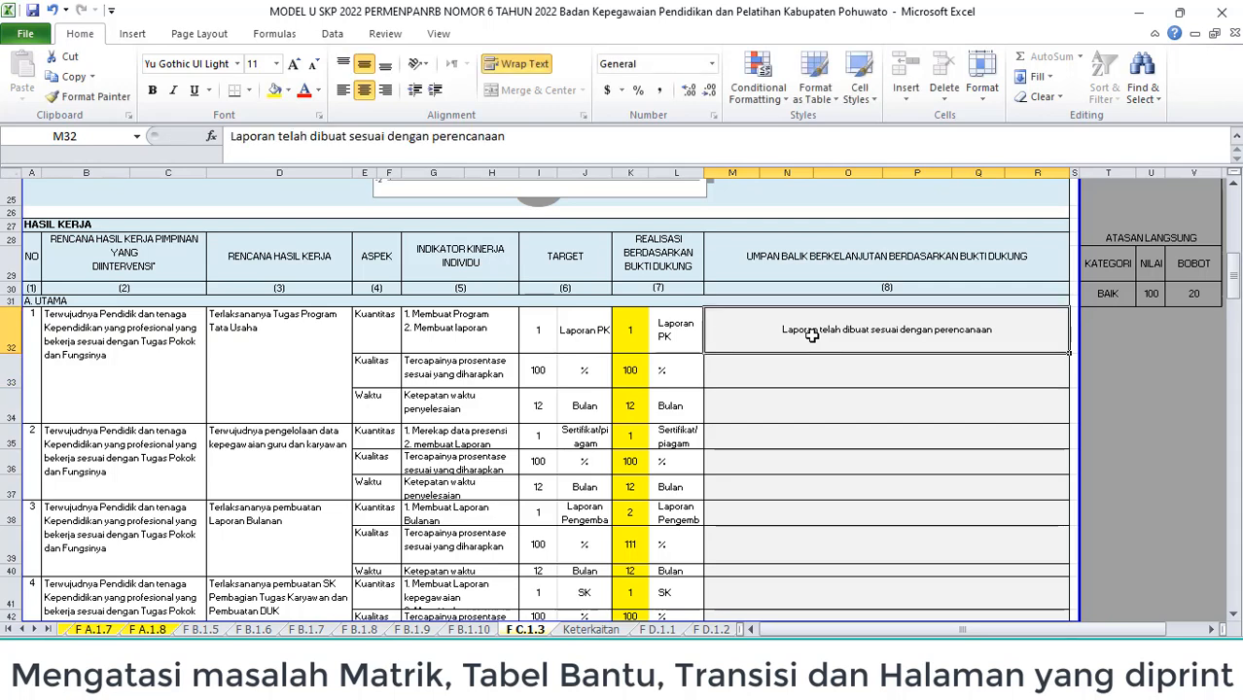
left_click(343, 90)
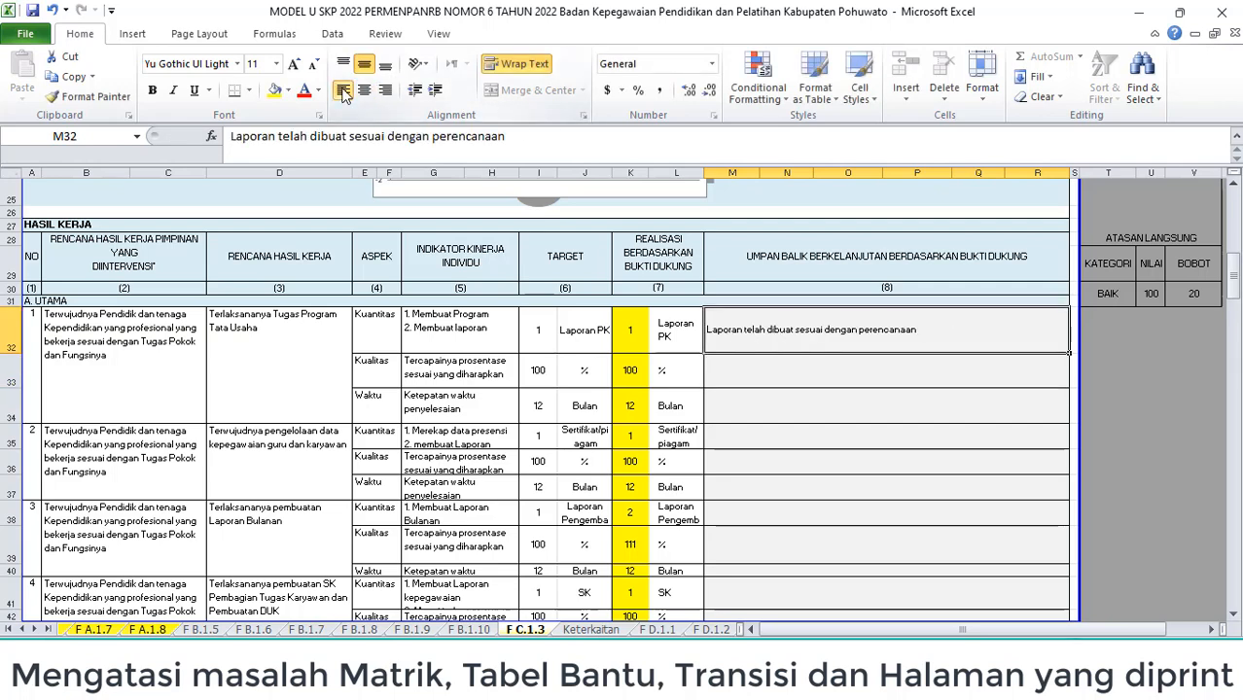
Step: Color the Keterkaitan sheet's tab green to set it apart from the yellow print sheets
scroll(633, 463, "down", 20)
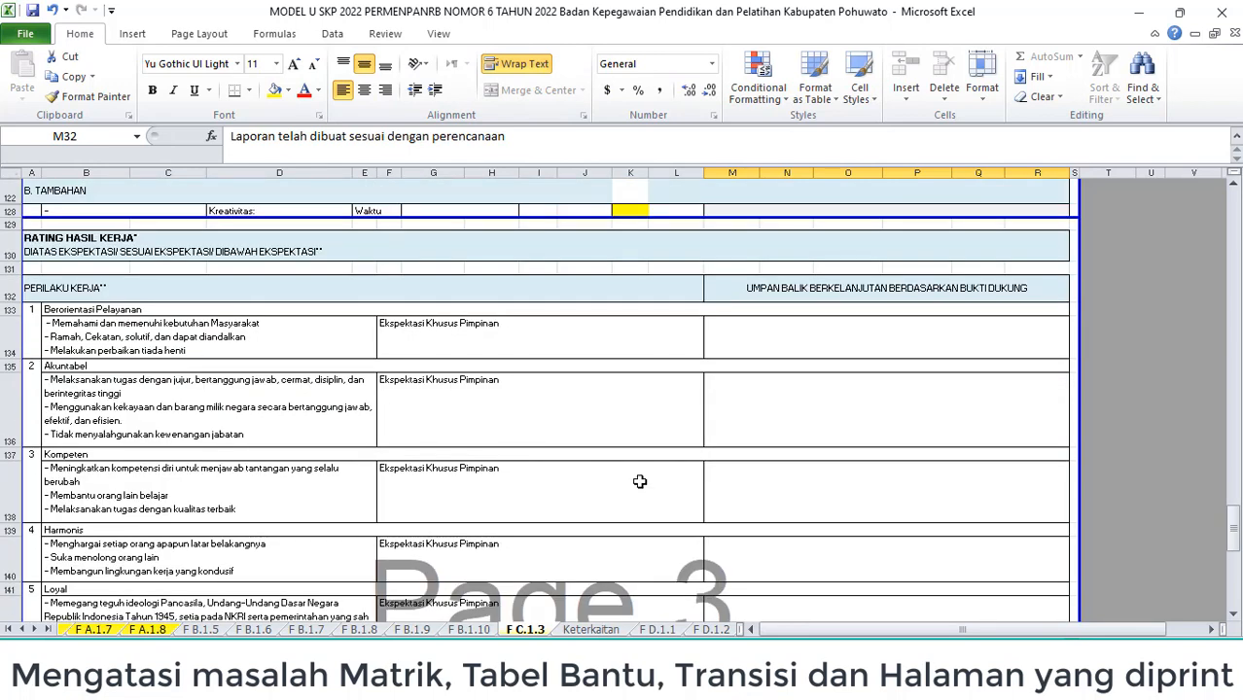
left_click(574, 631)
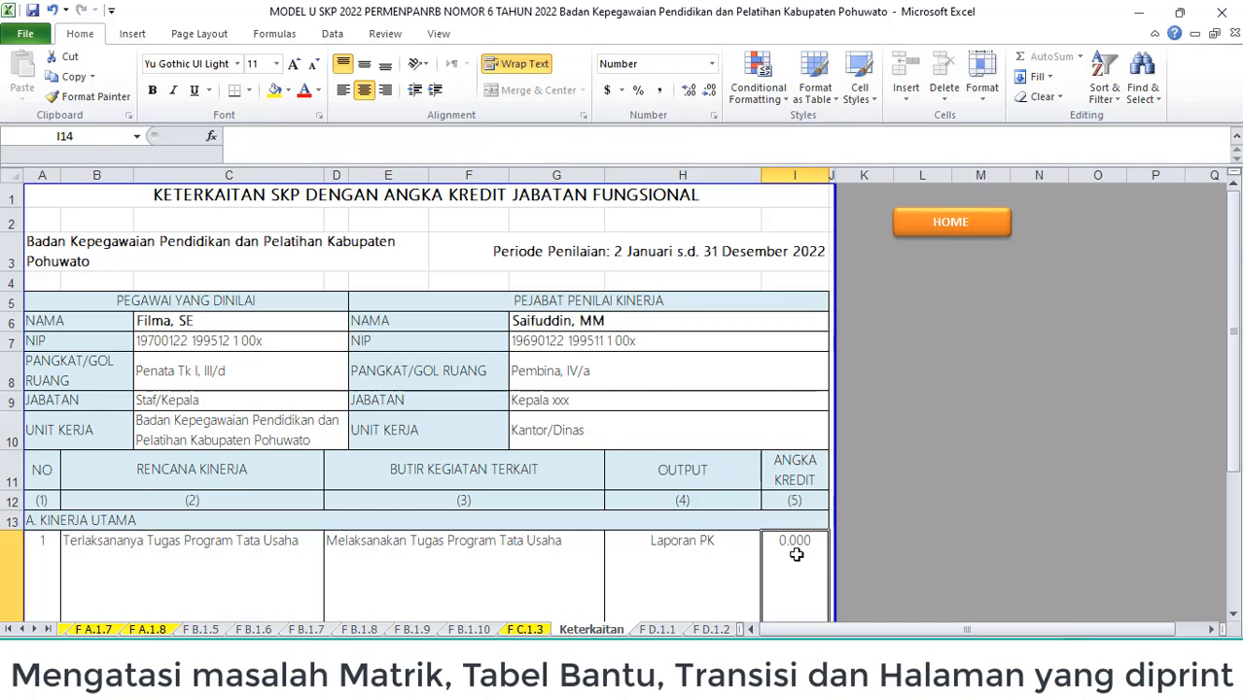
scroll(795, 554, "down", 4)
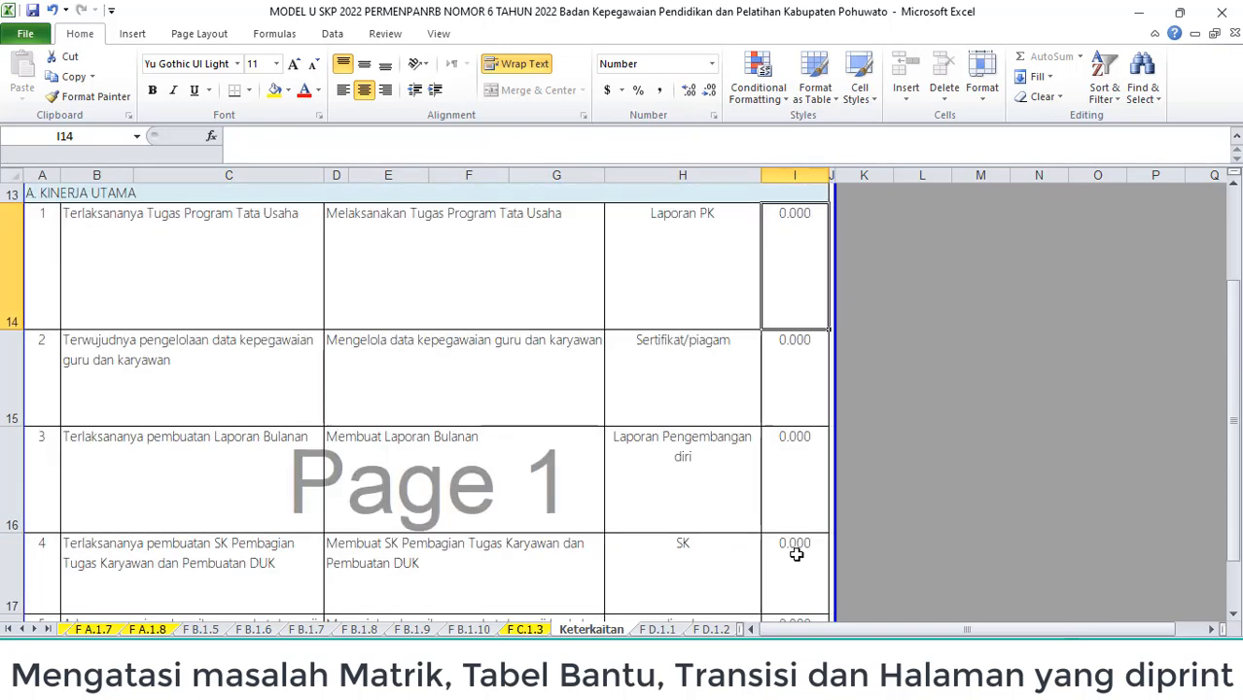
right_click(596, 632)
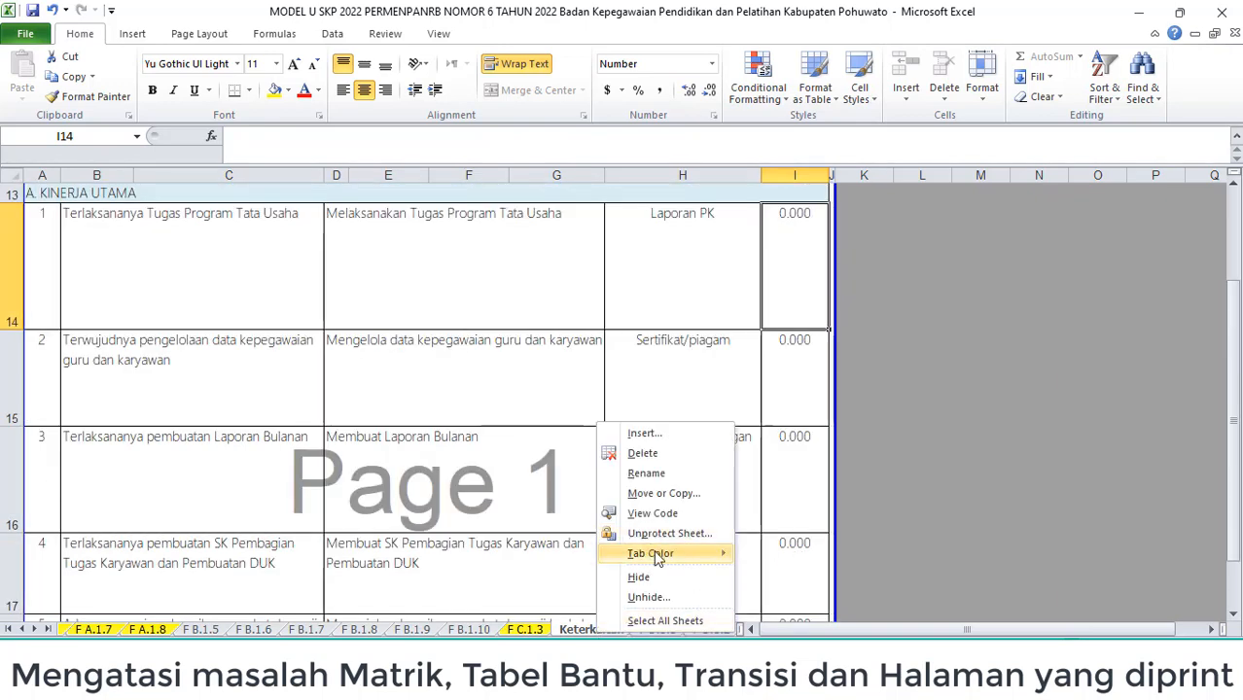
mouse_move(656, 557)
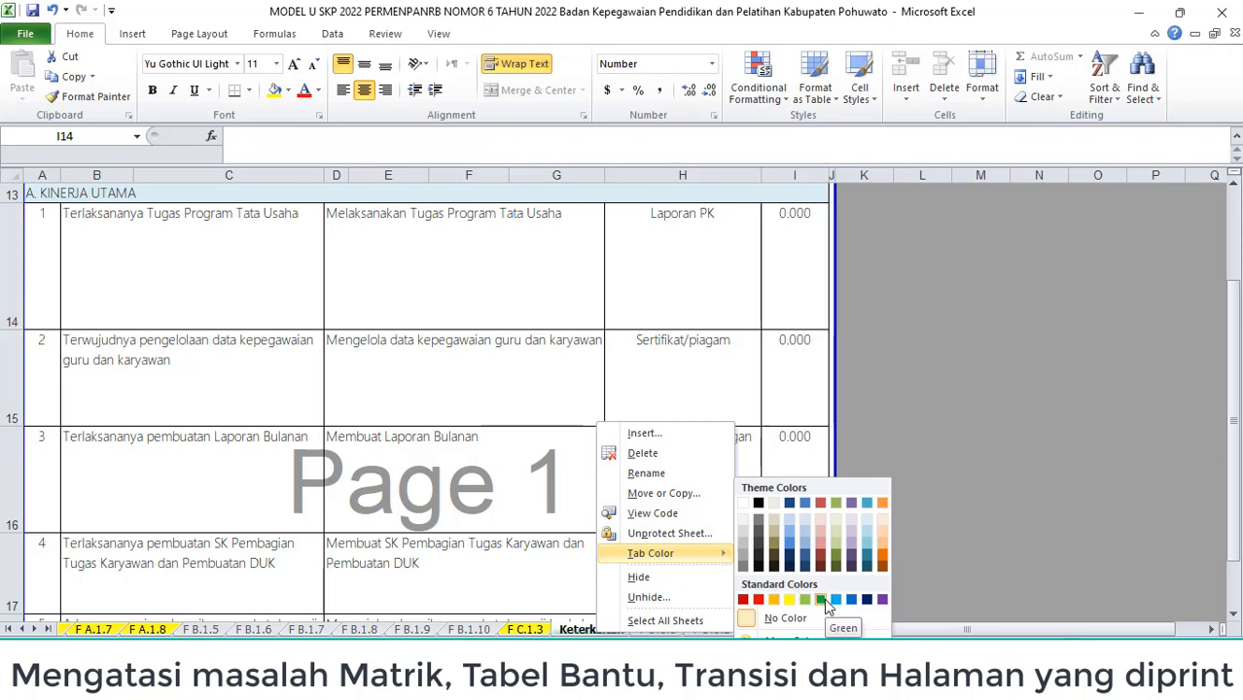
left_click(825, 603)
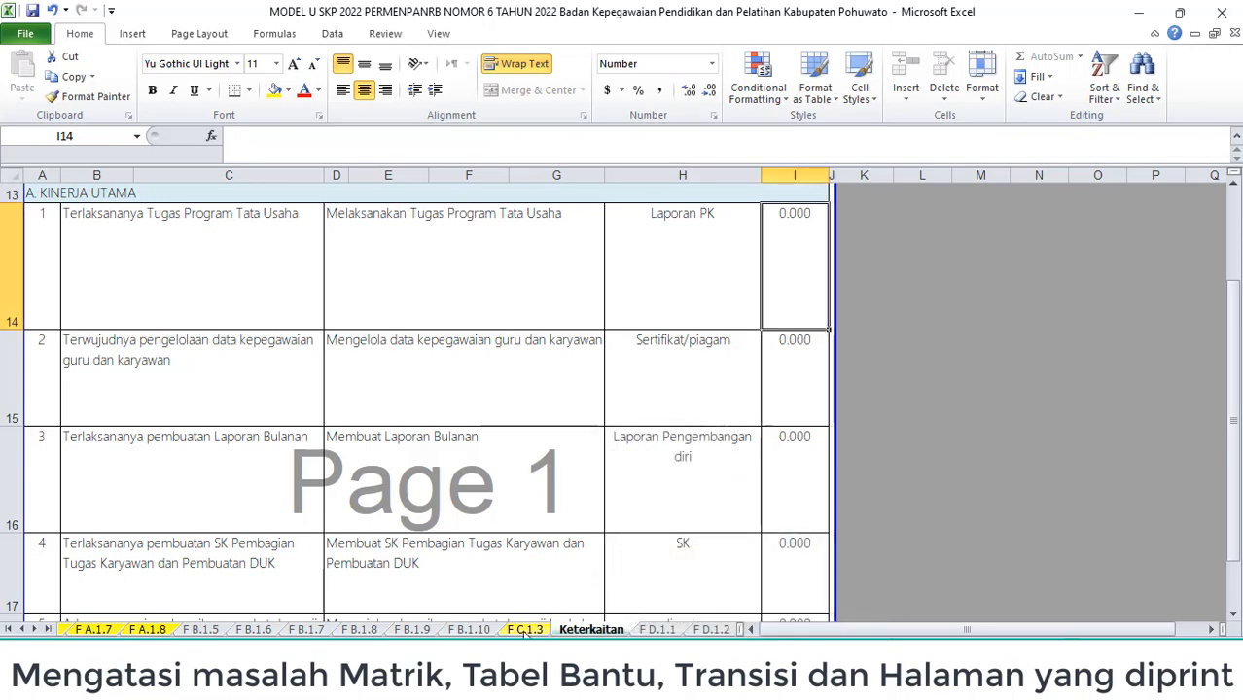
left_click(524, 631)
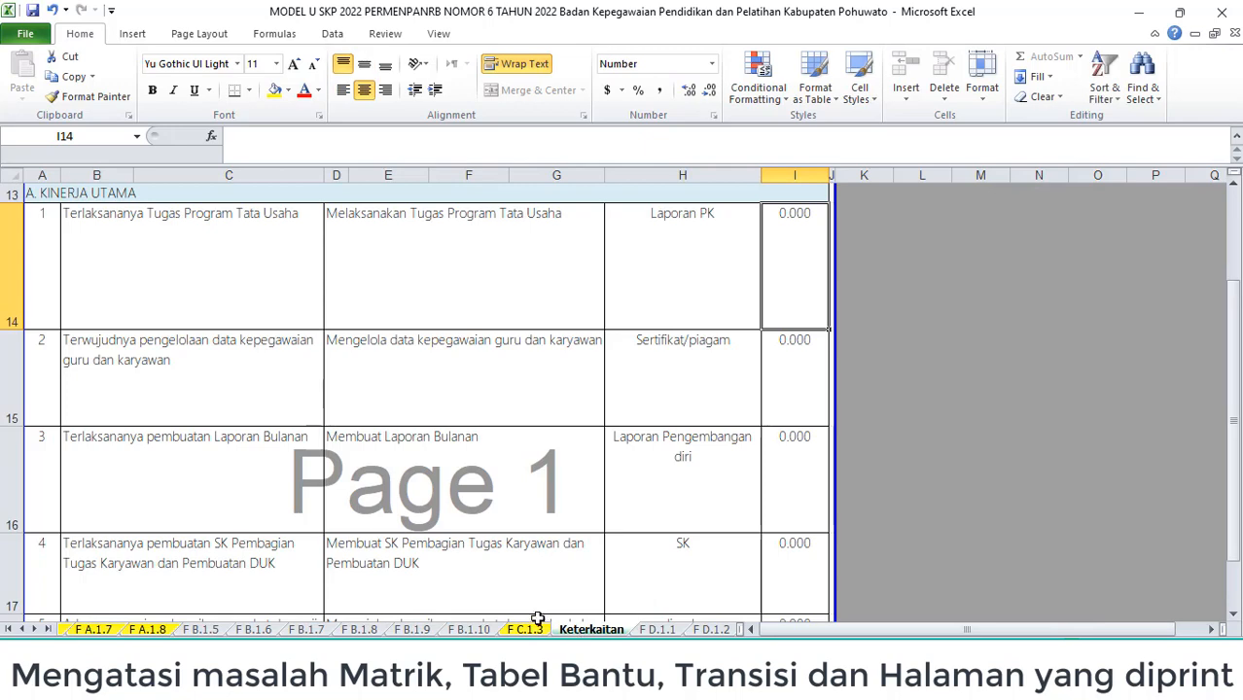
key("ctrl+Page_Up")
left_click(578, 631)
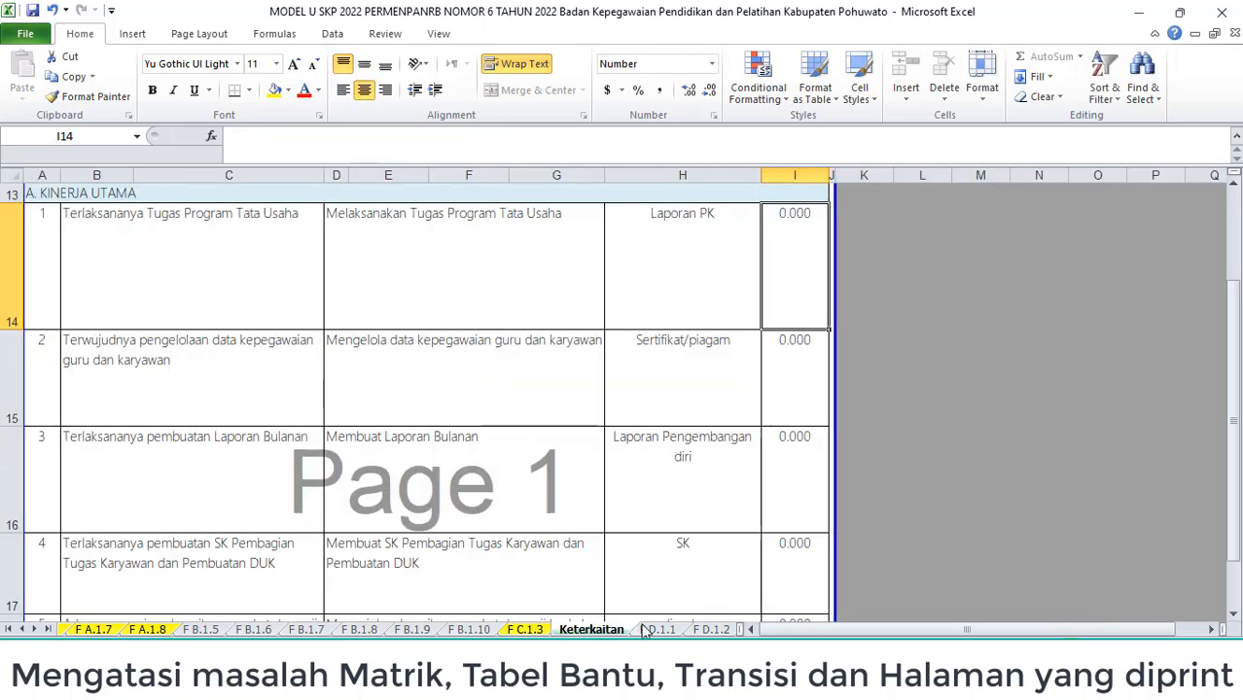
Step: Mark the F D.1.3 evaluation document sheet with a yellow tab, leaving F D.1.1 and F D.1.2 uncolored
left_click(654, 631)
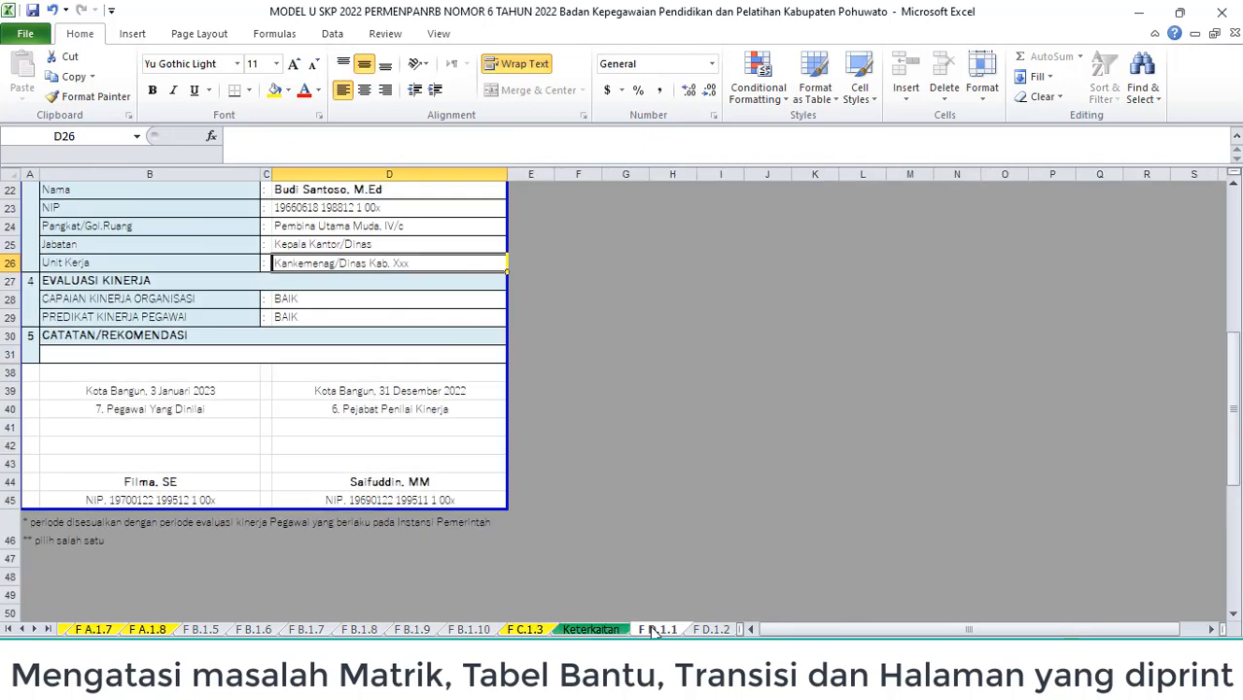
left_click(700, 631)
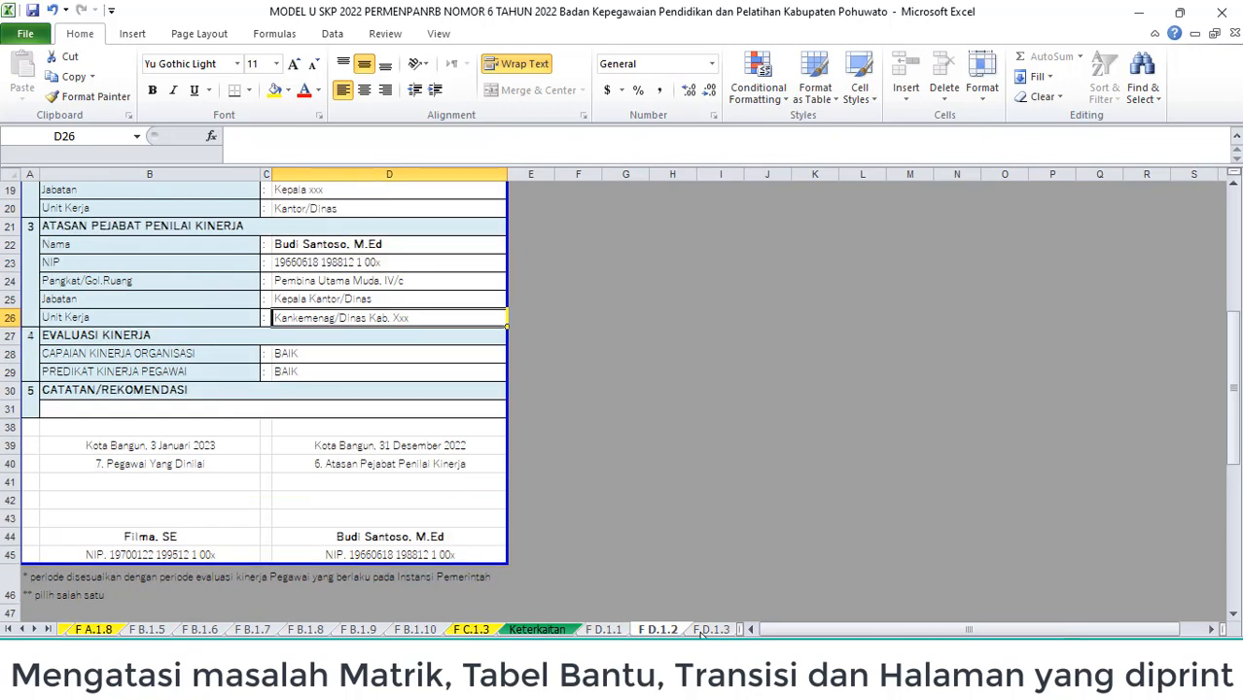
left_click(701, 630)
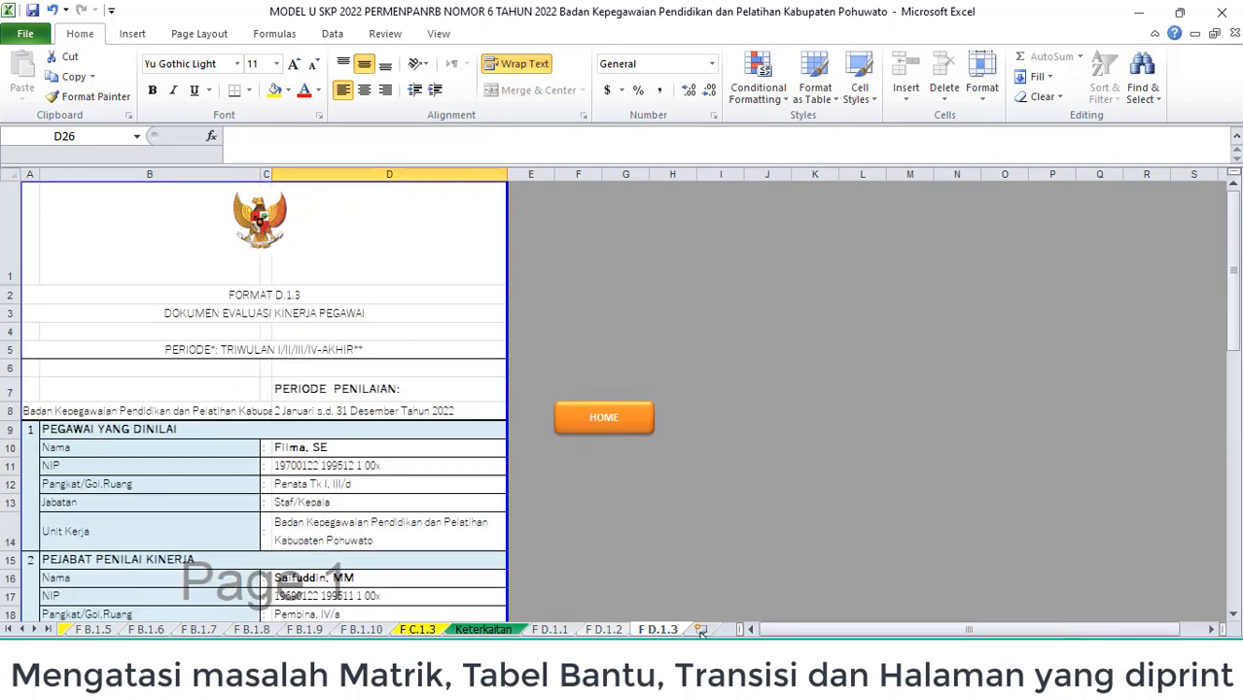
right_click(642, 632)
mouse_move(711, 555)
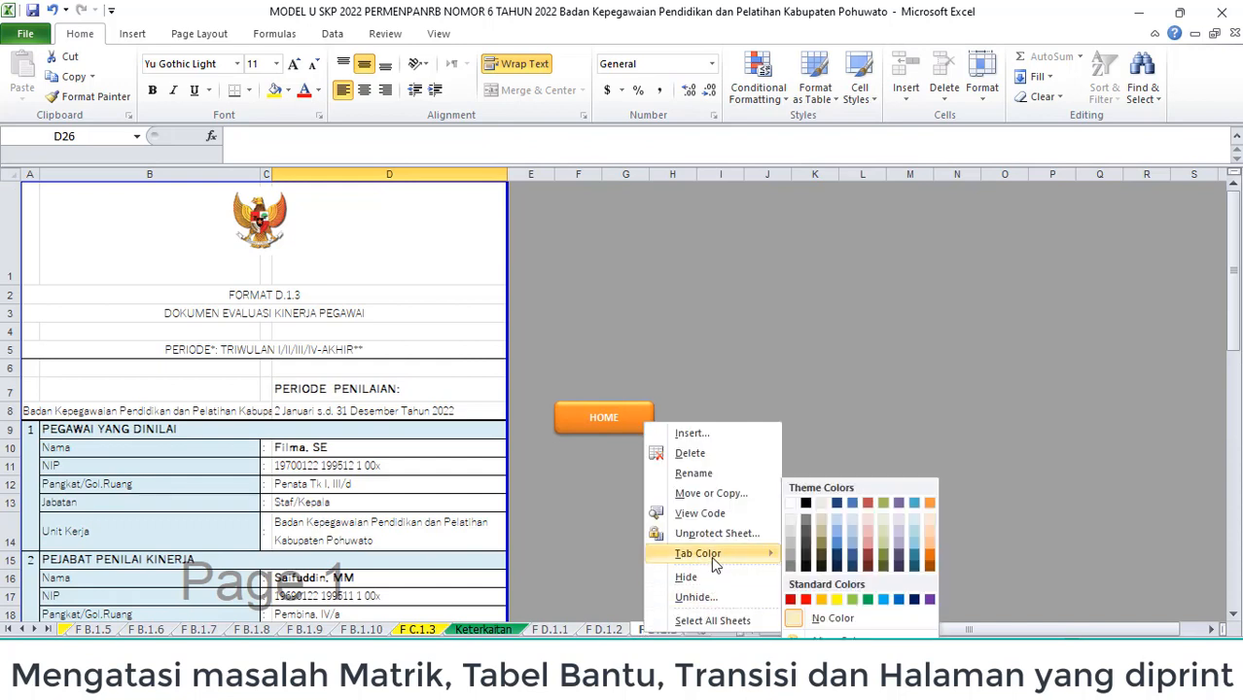
left_click(833, 619)
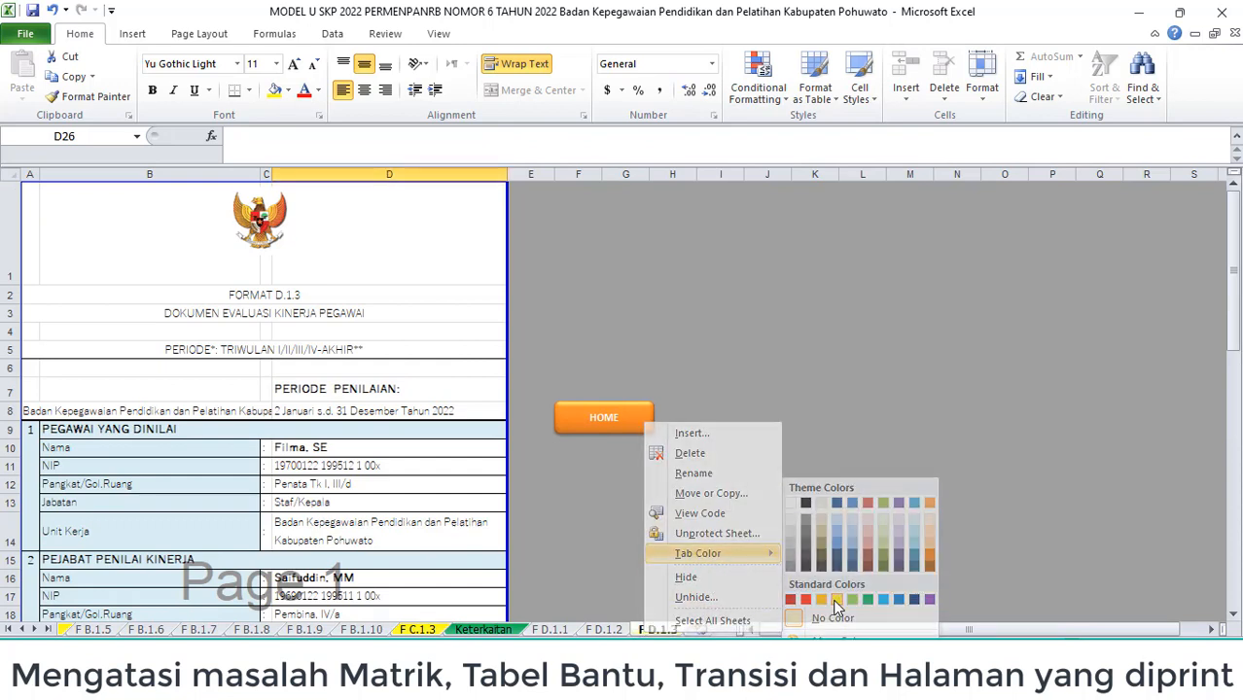
left_click(602, 631)
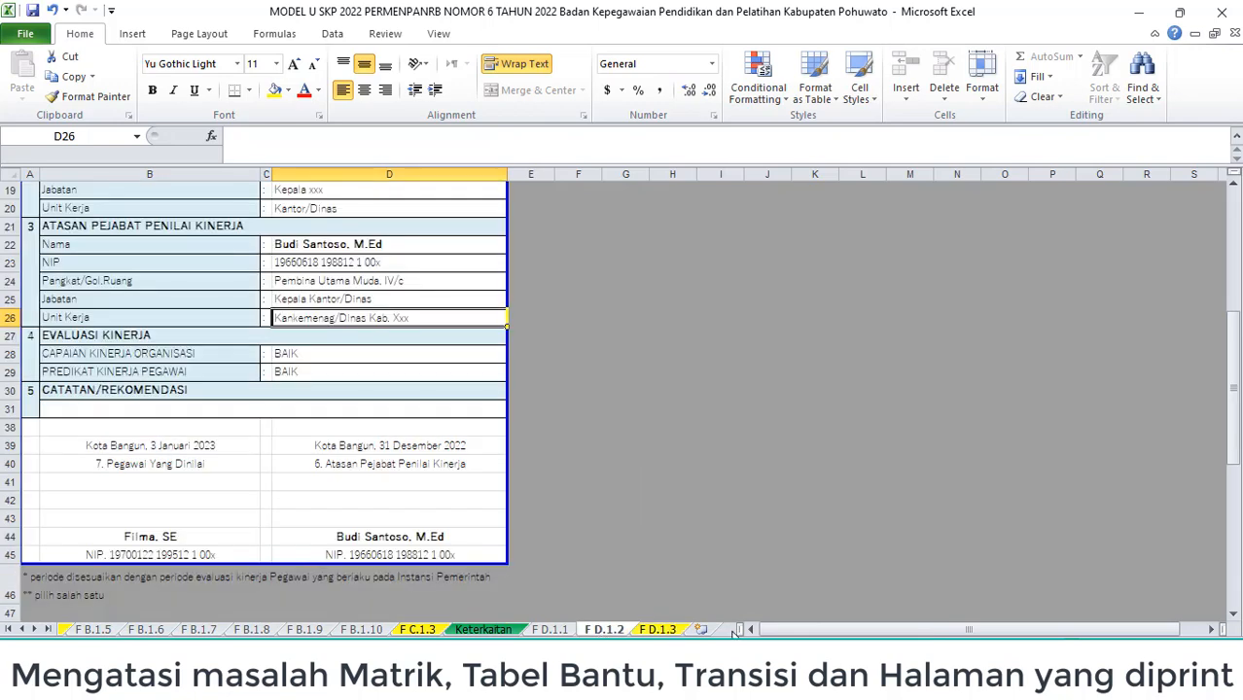
left_click(657, 630)
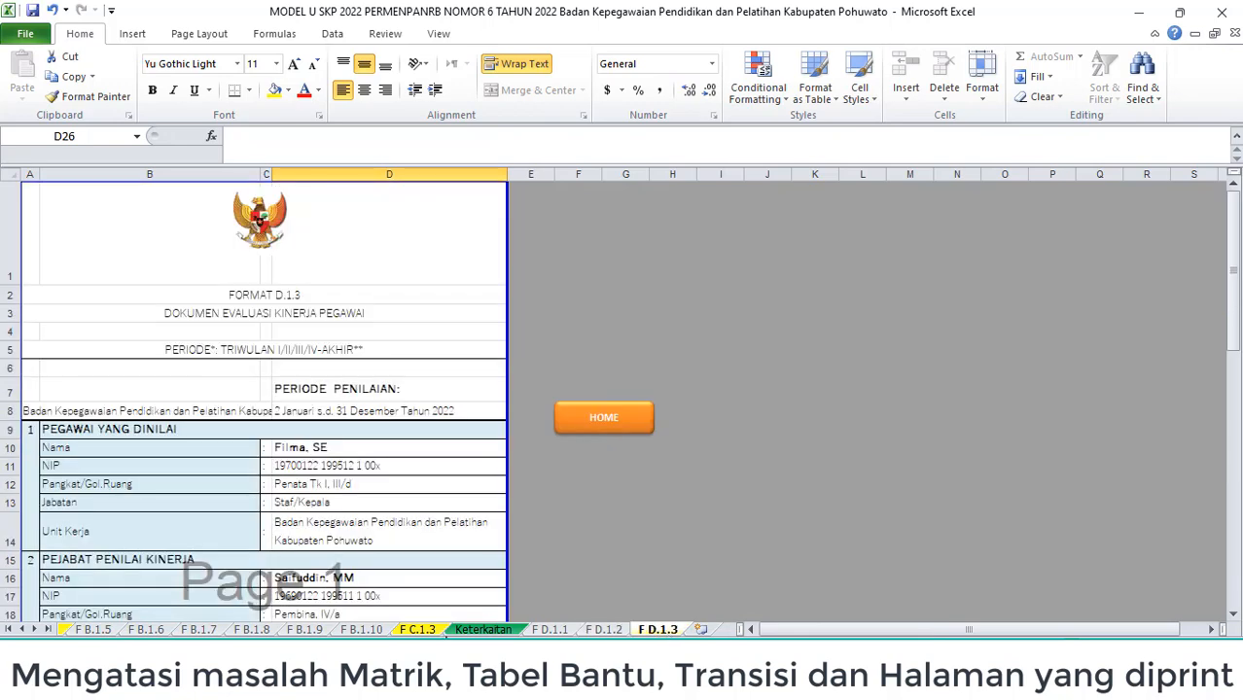
Step: Go back through the sheets to HALAMAN1 and examine the uncolored forms F B.1.5, F B.1.6, F B.1.7 and F B.1.8
left_click(433, 632)
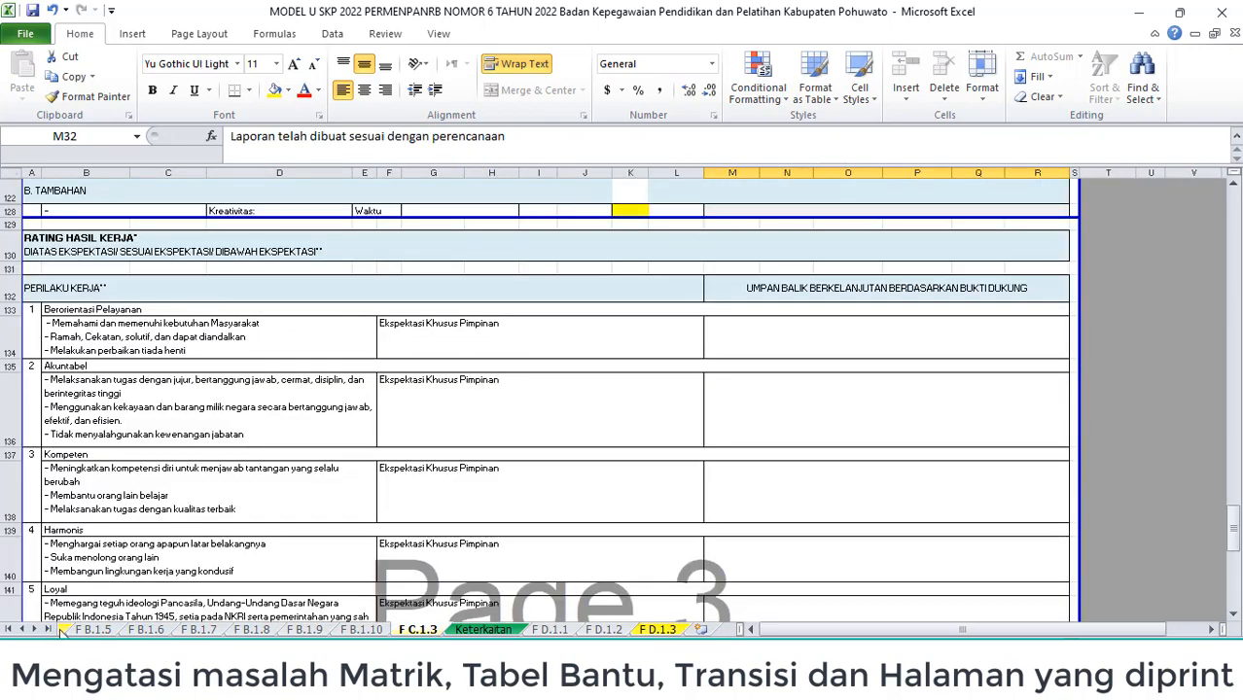
left_click(65, 631)
left_click(62, 631)
left_click(63, 631)
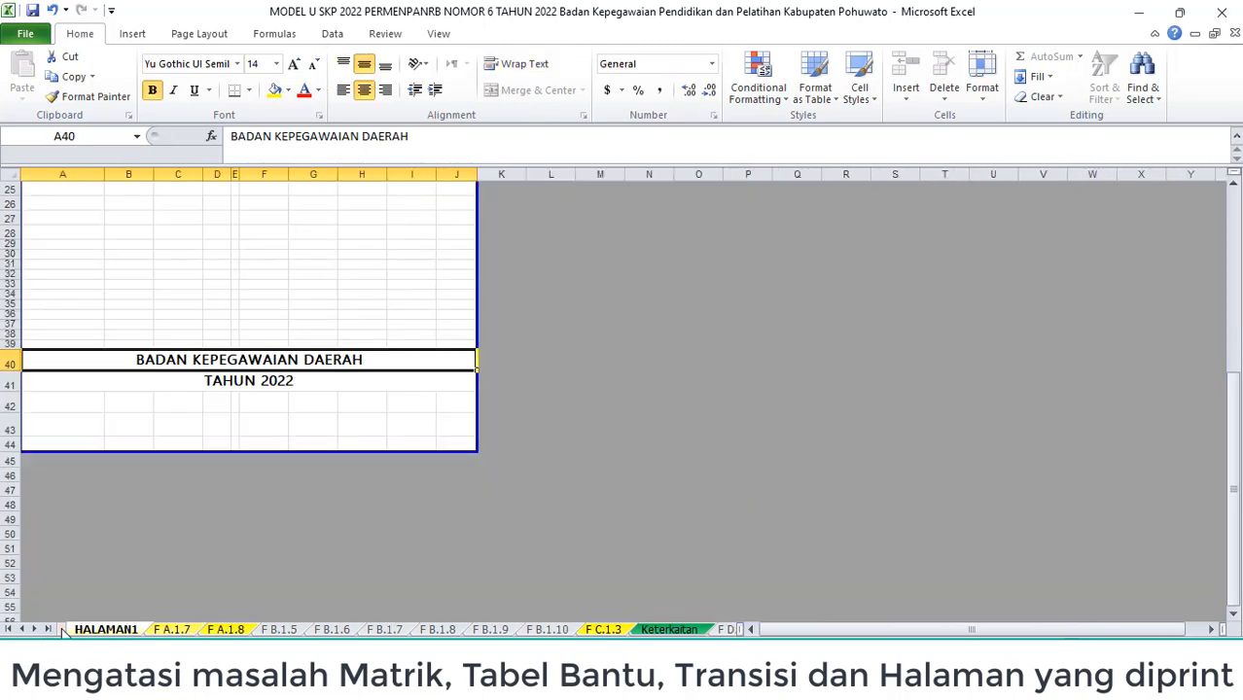
left_click(292, 630)
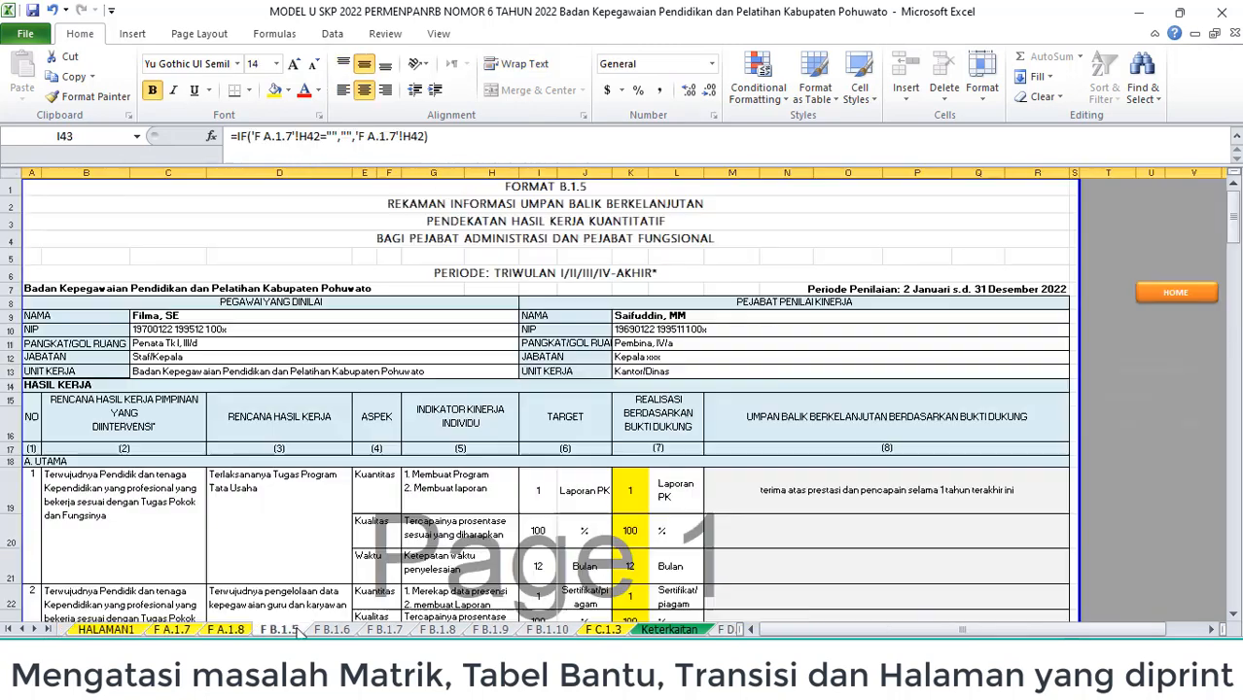
left_click(436, 206)
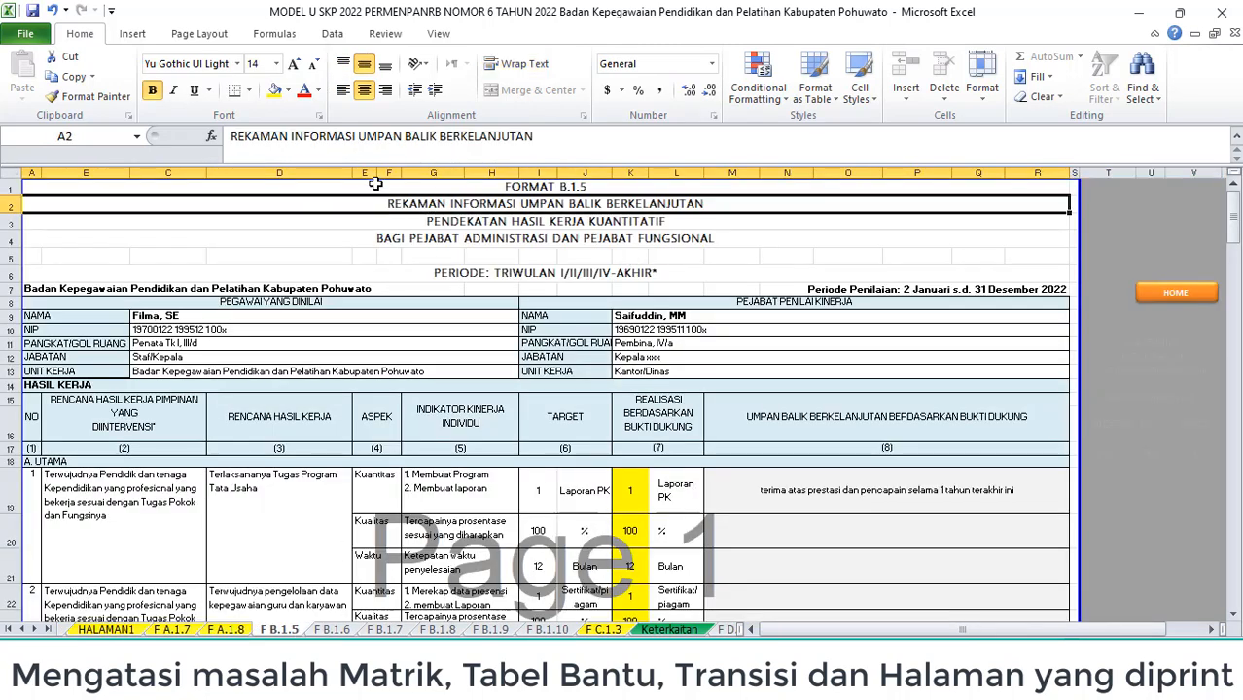
left_click(331, 630)
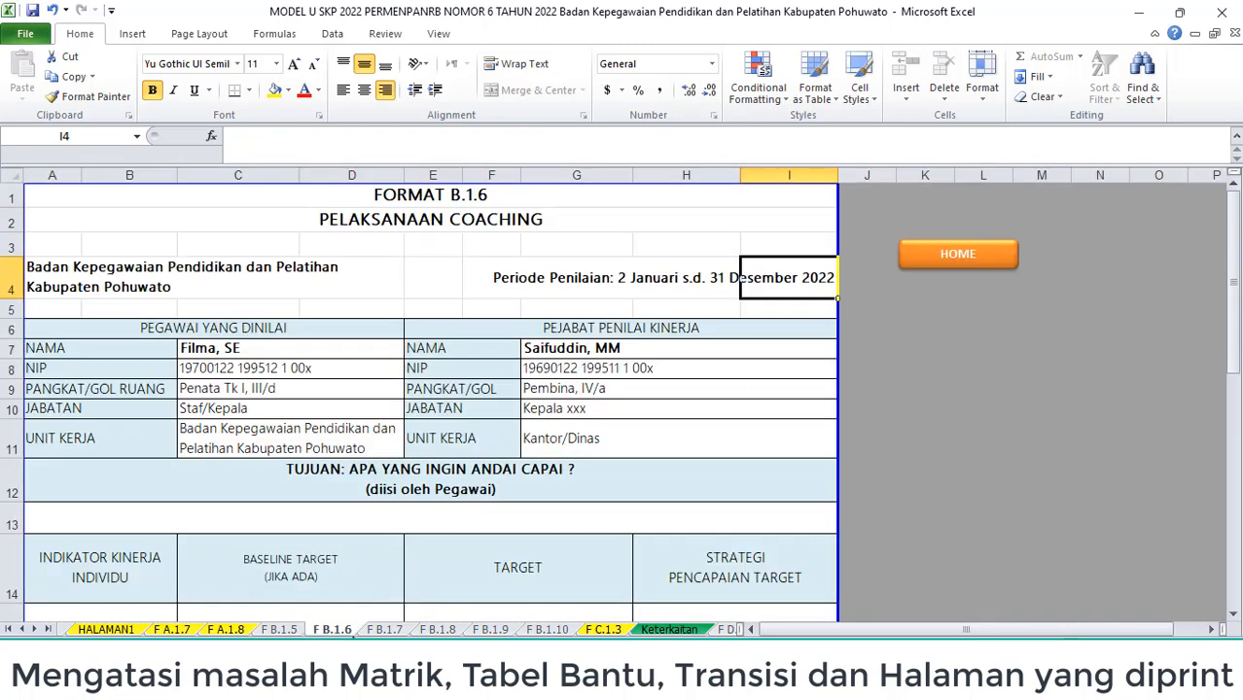
left_click(384, 631)
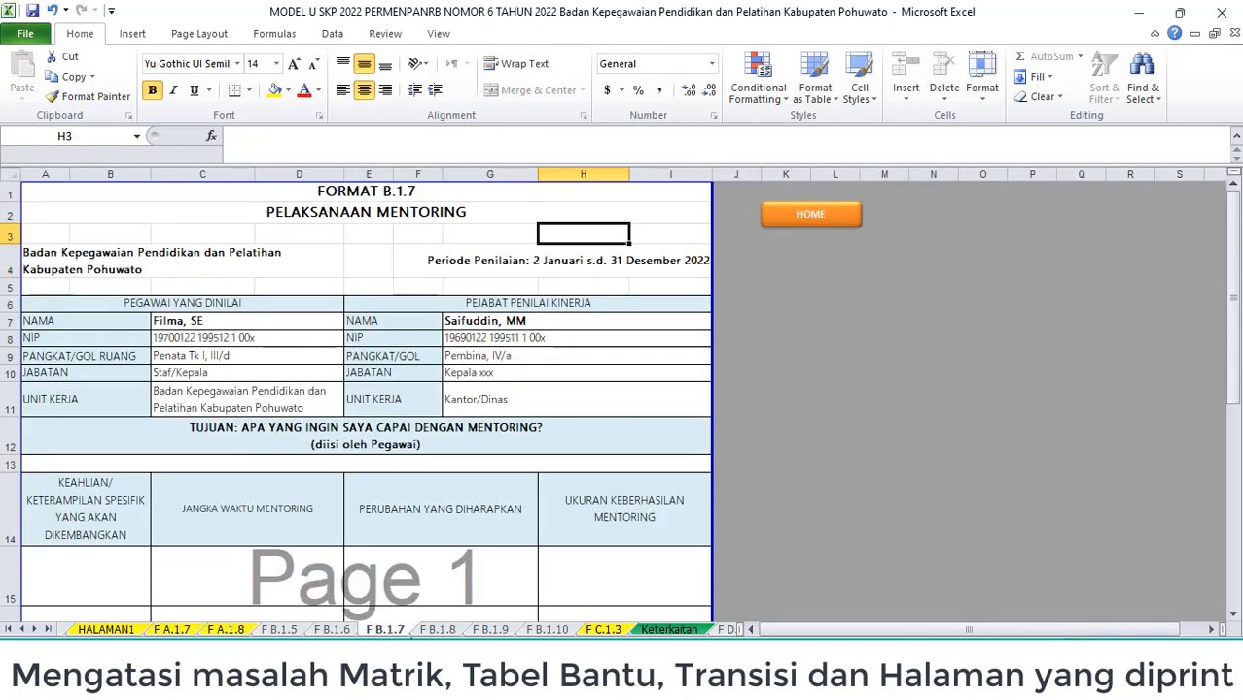
left_click(440, 631)
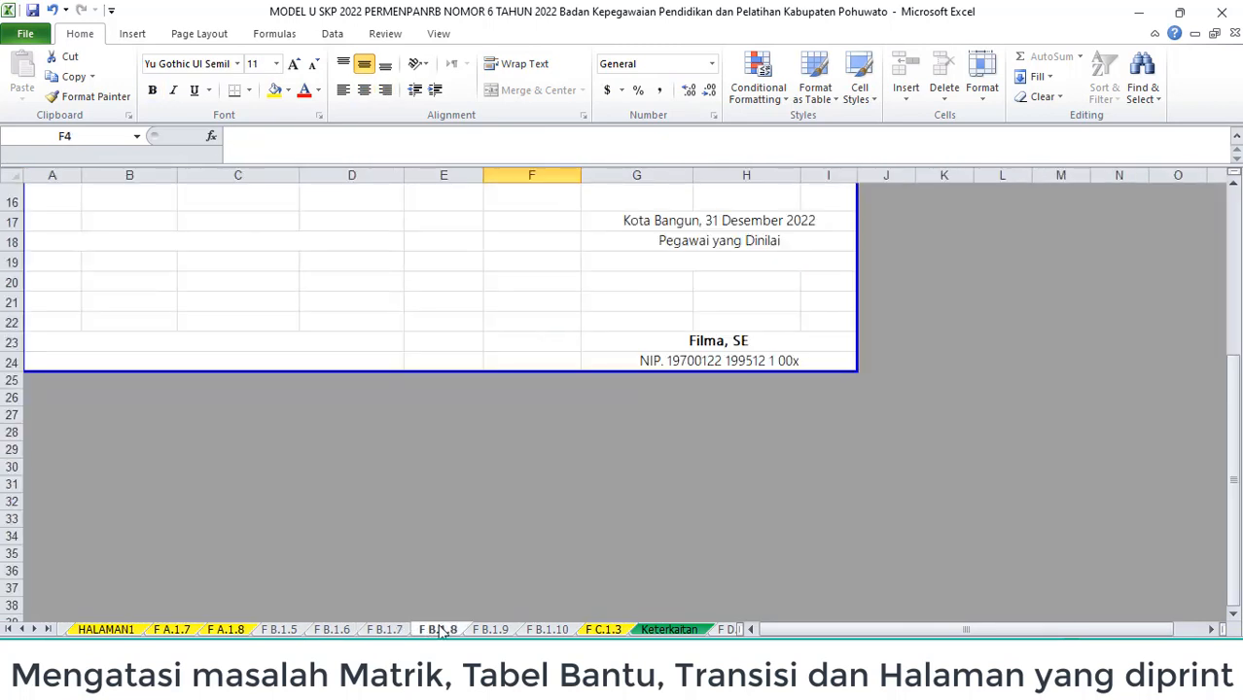
left_click(381, 631)
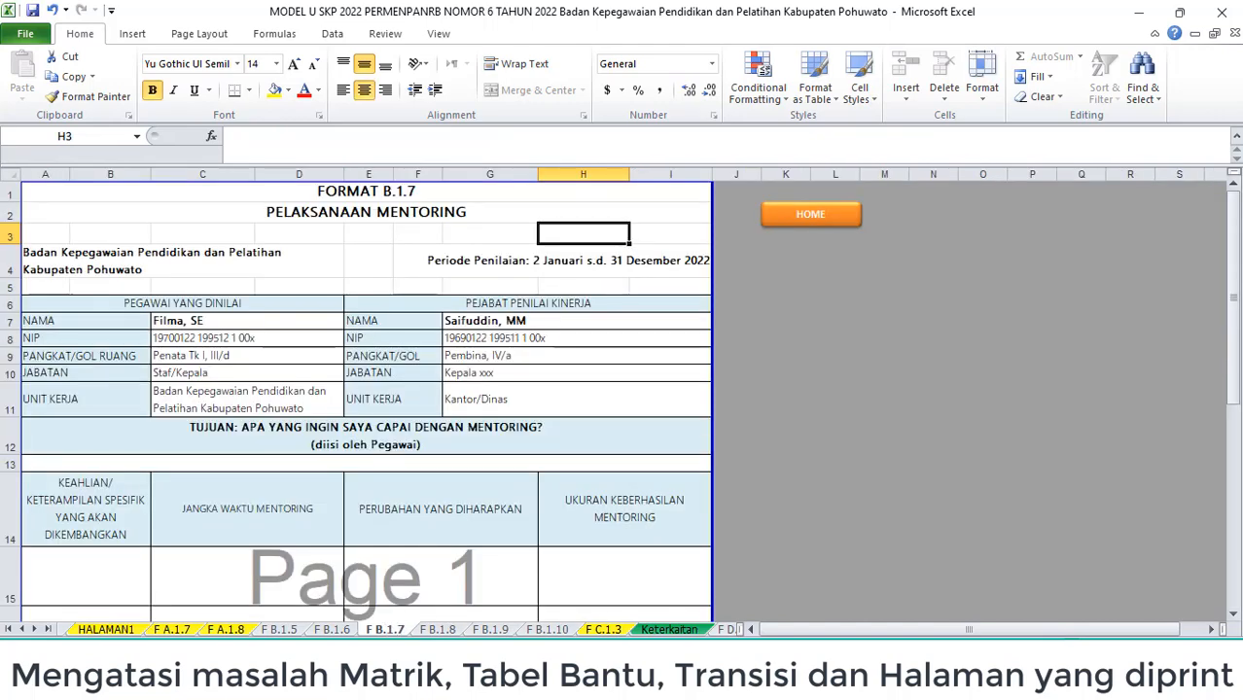
left_click(443, 632)
scroll(423, 427, "up", 5)
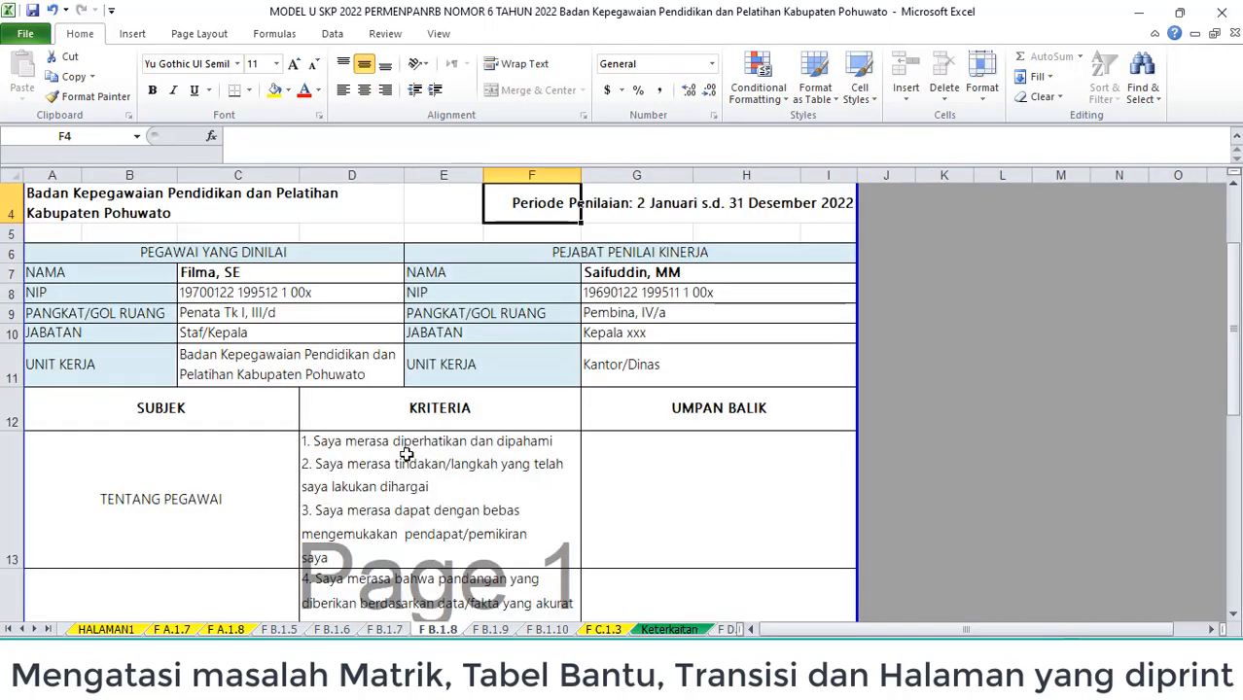
Step: Examine the F B.1.9 competency evaluation sheet, including its Manajerial scores and its title
left_click(488, 630)
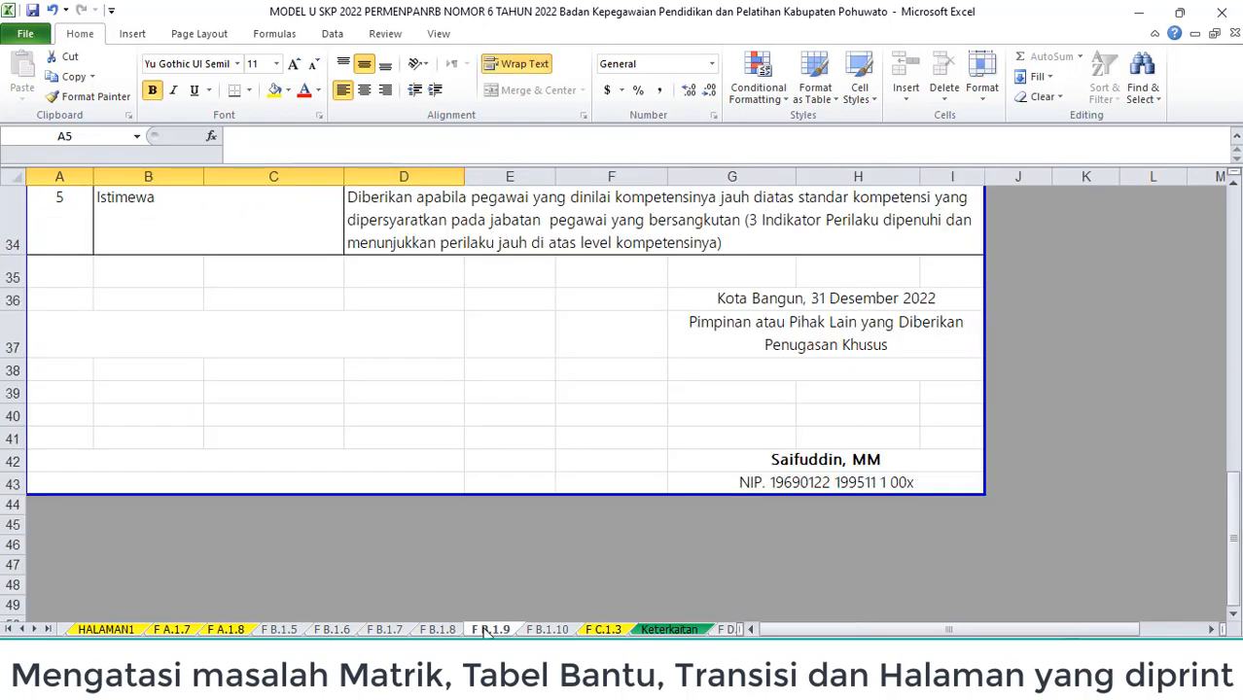
scroll(471, 391, "up", 11)
scroll(472, 391, "down", 4)
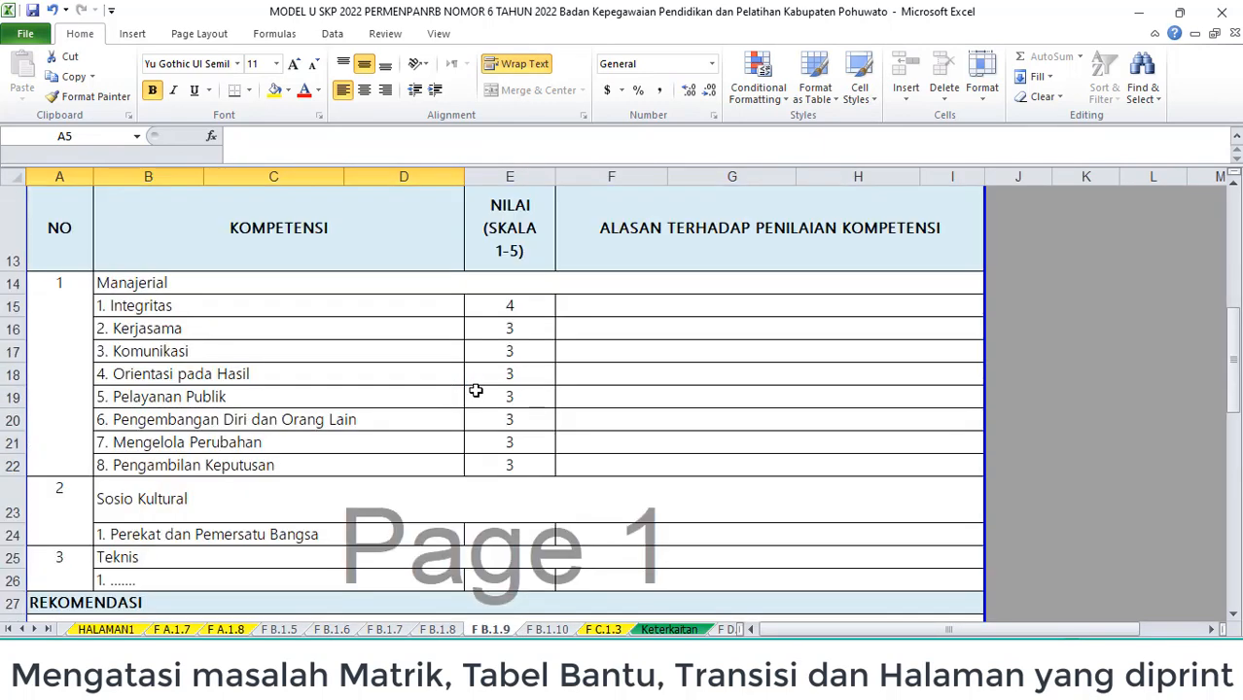
left_click(511, 310)
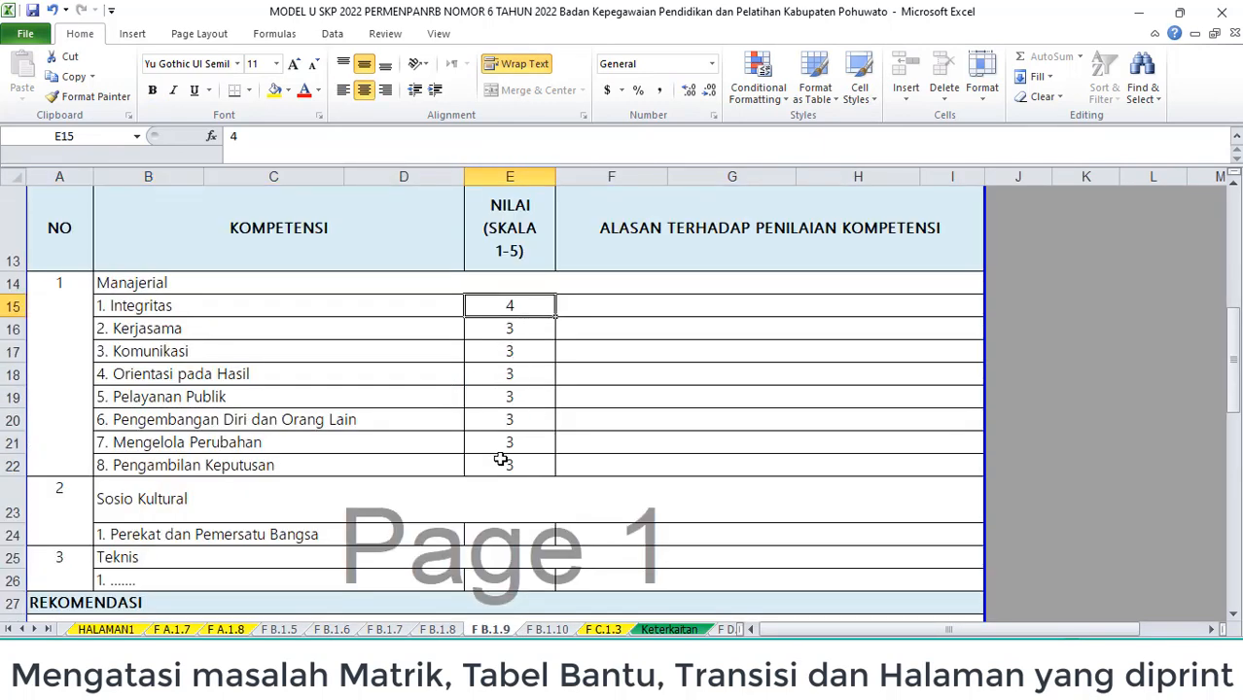
scroll(501, 459, "up", 4)
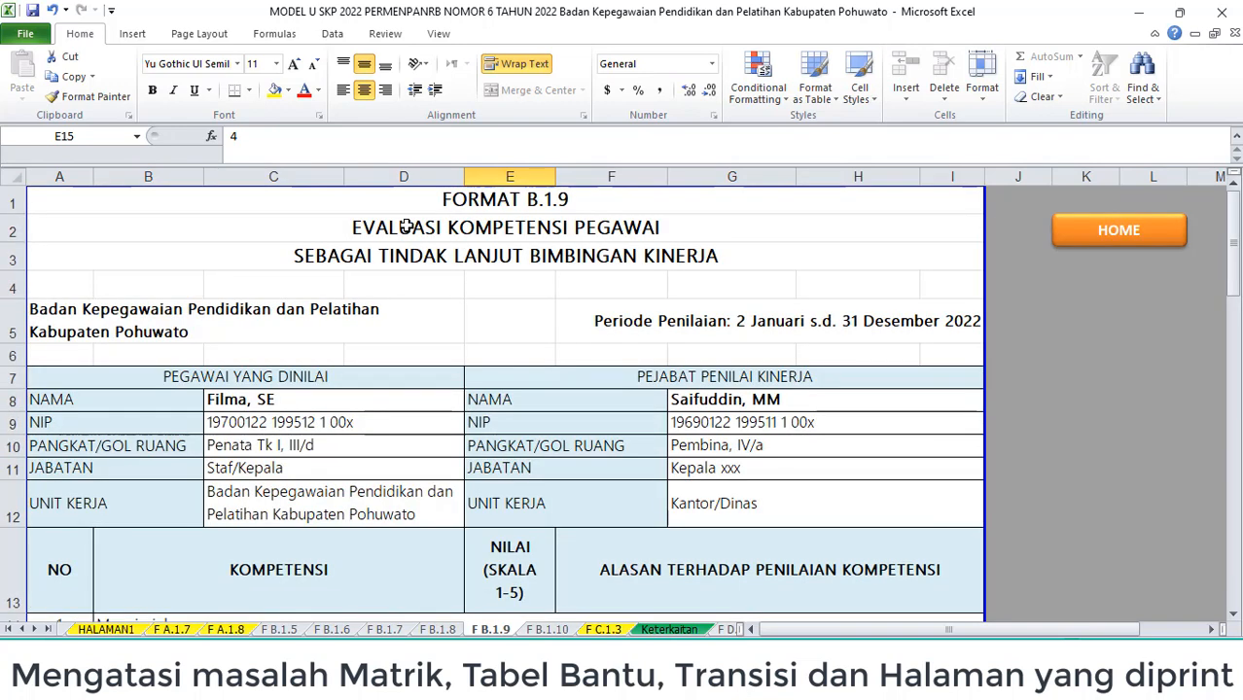
left_click(459, 231)
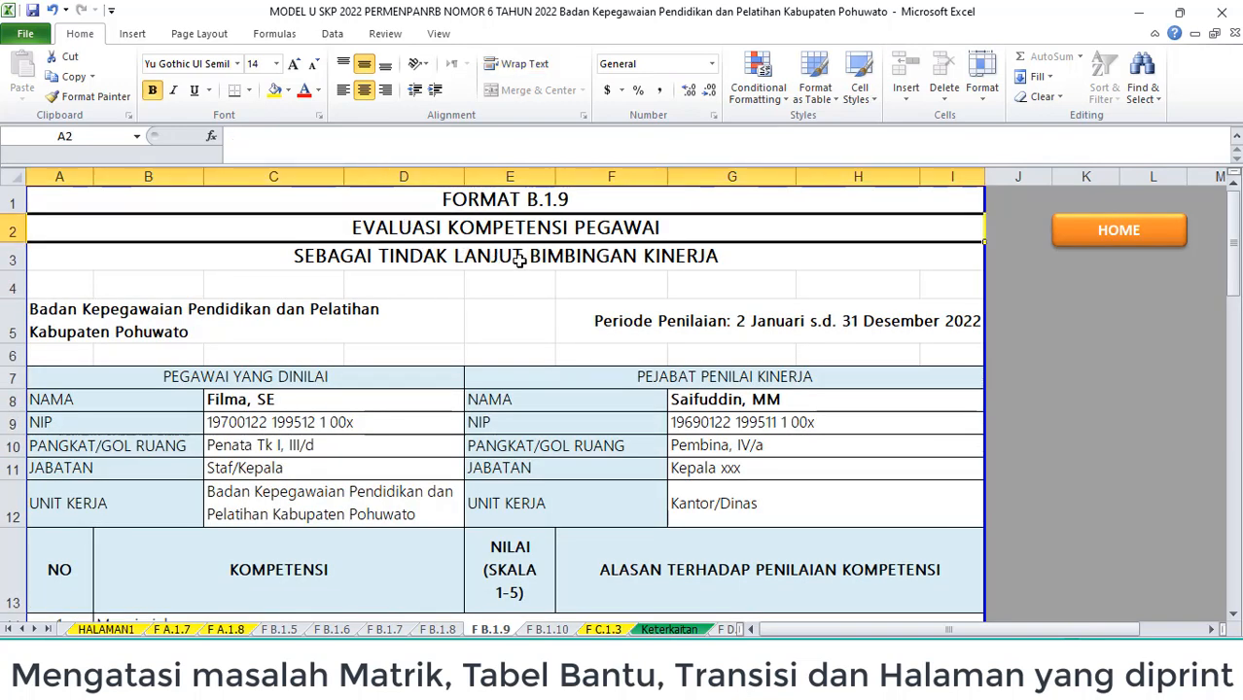